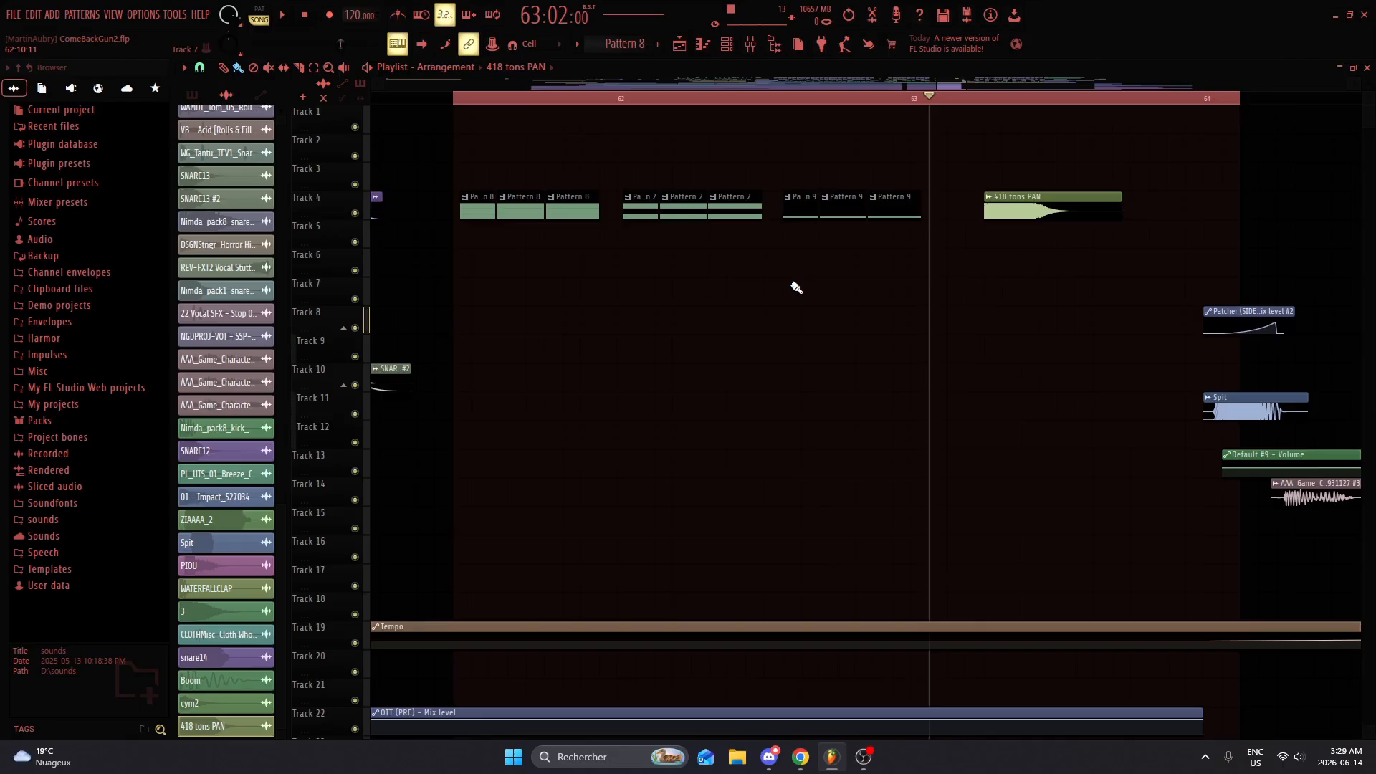
Step: Play the looped section starting near bar 61 and check the track levels in the mixer
scroll(651, 320, down, 3)
key(space)
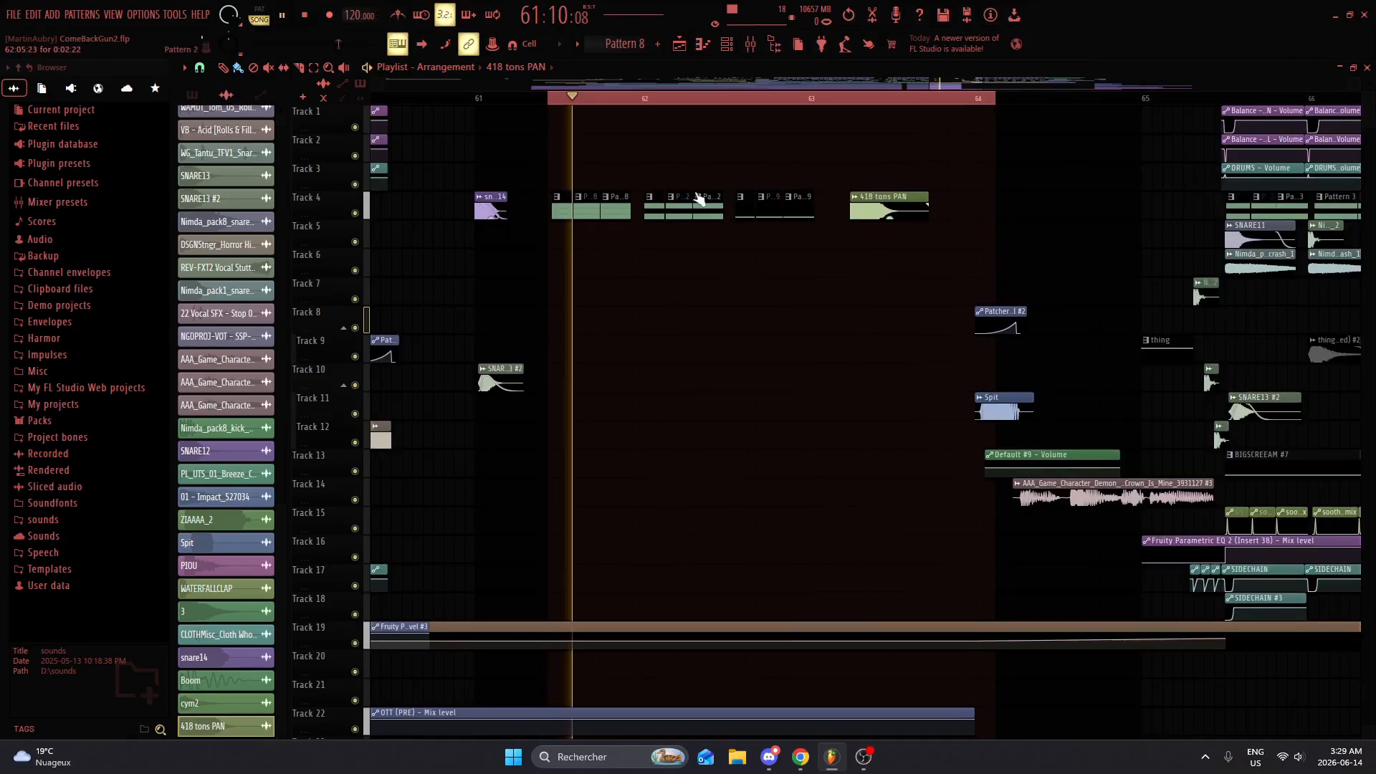
click(750, 45)
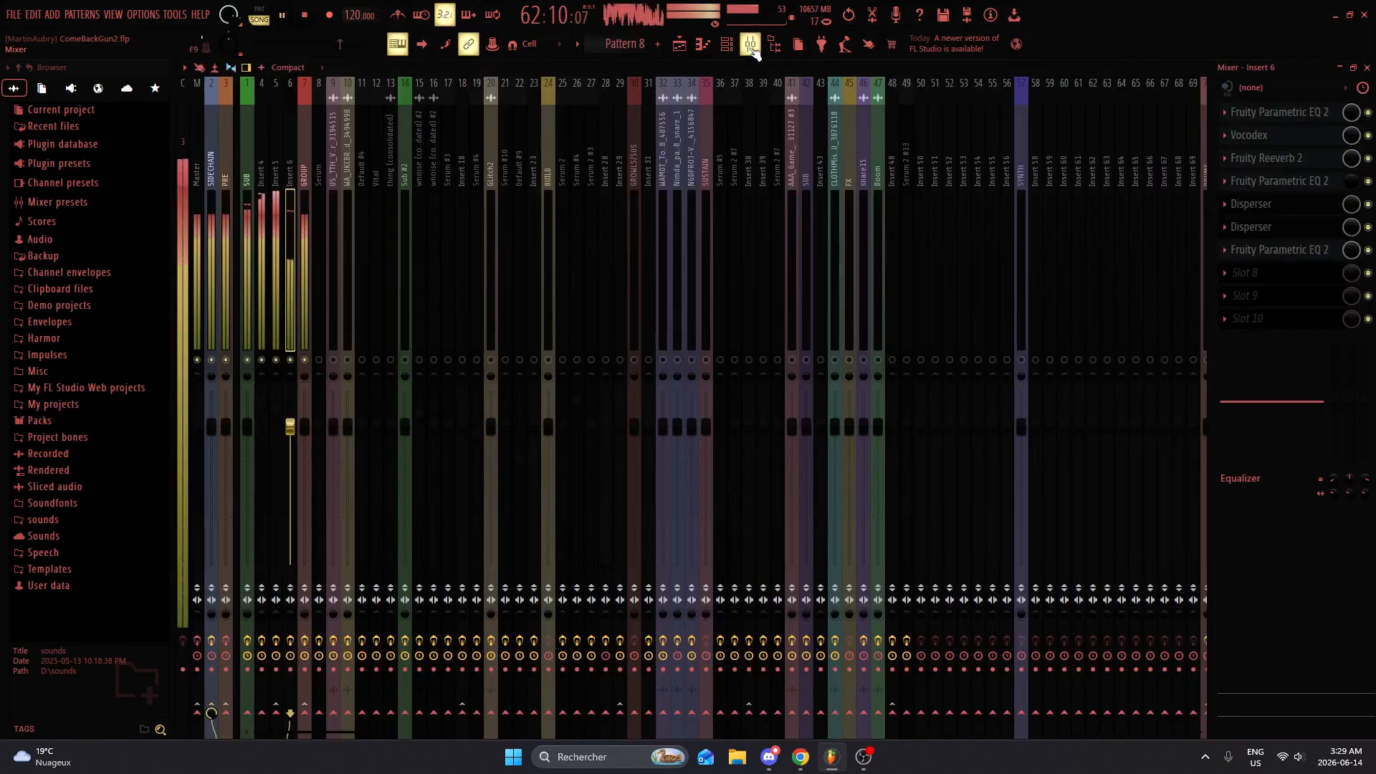
key(space)
click(752, 45)
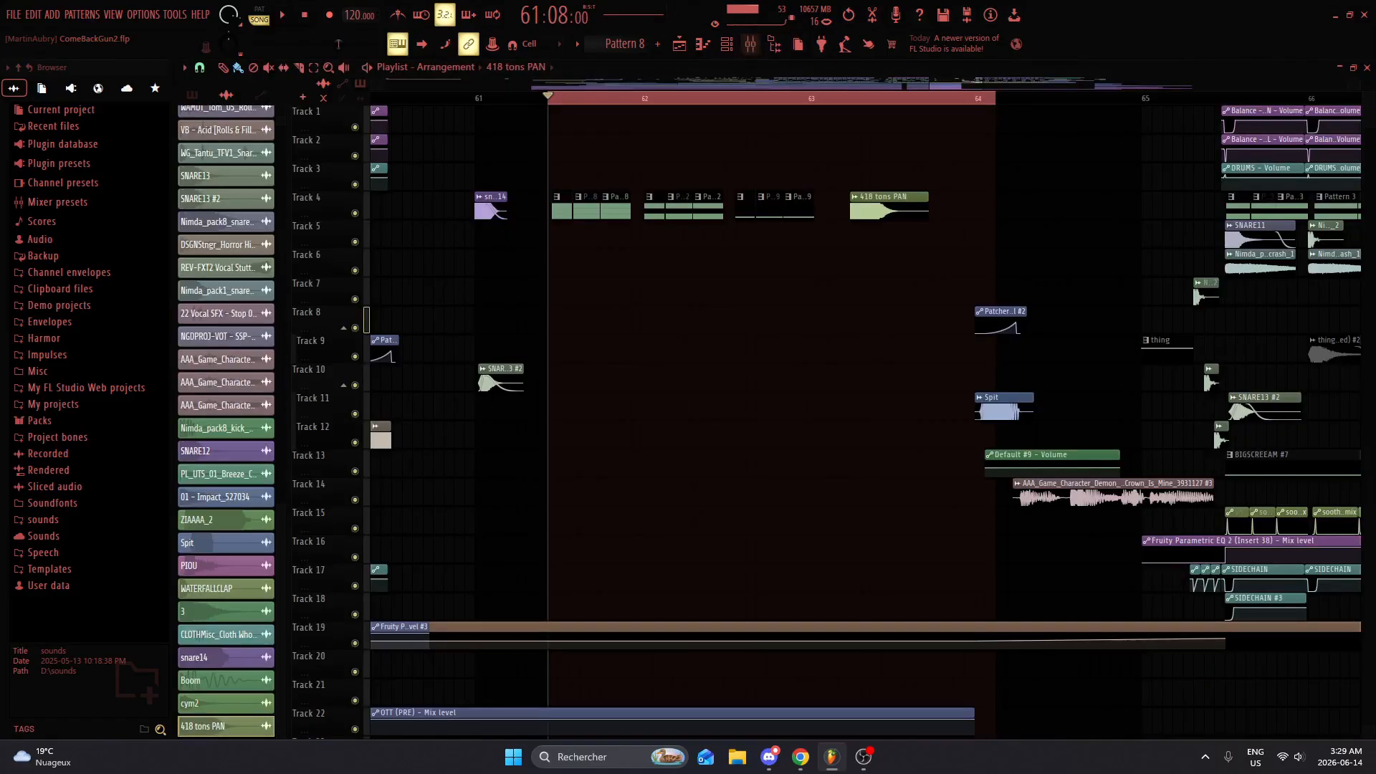
click(750, 45)
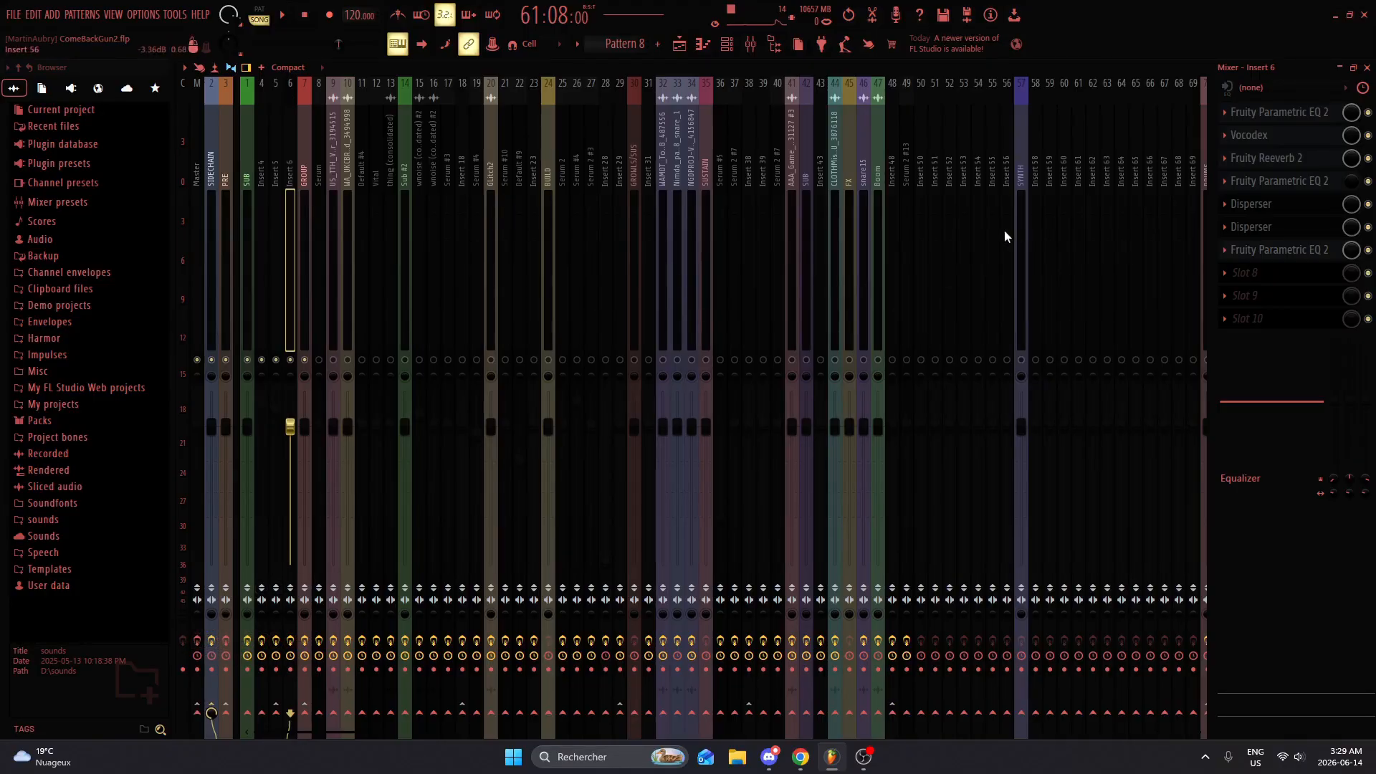
click(1367, 67)
scroll(1066, 230, up, 3)
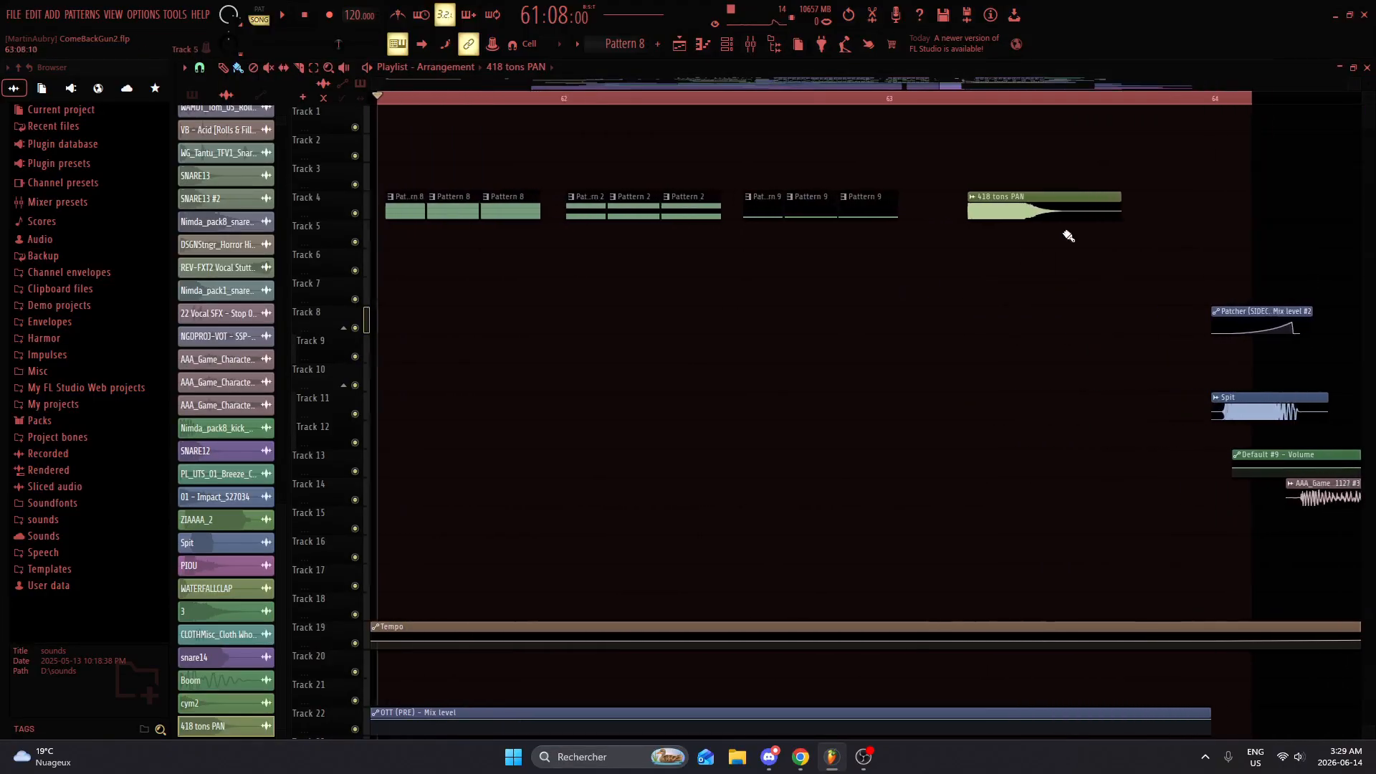
ctrl+click(1138, 434)
scroll(1138, 434, up, 1)
Step: Select the Pattern 8 clip and filter the channel rack to the Unsorted group
click(600, 203)
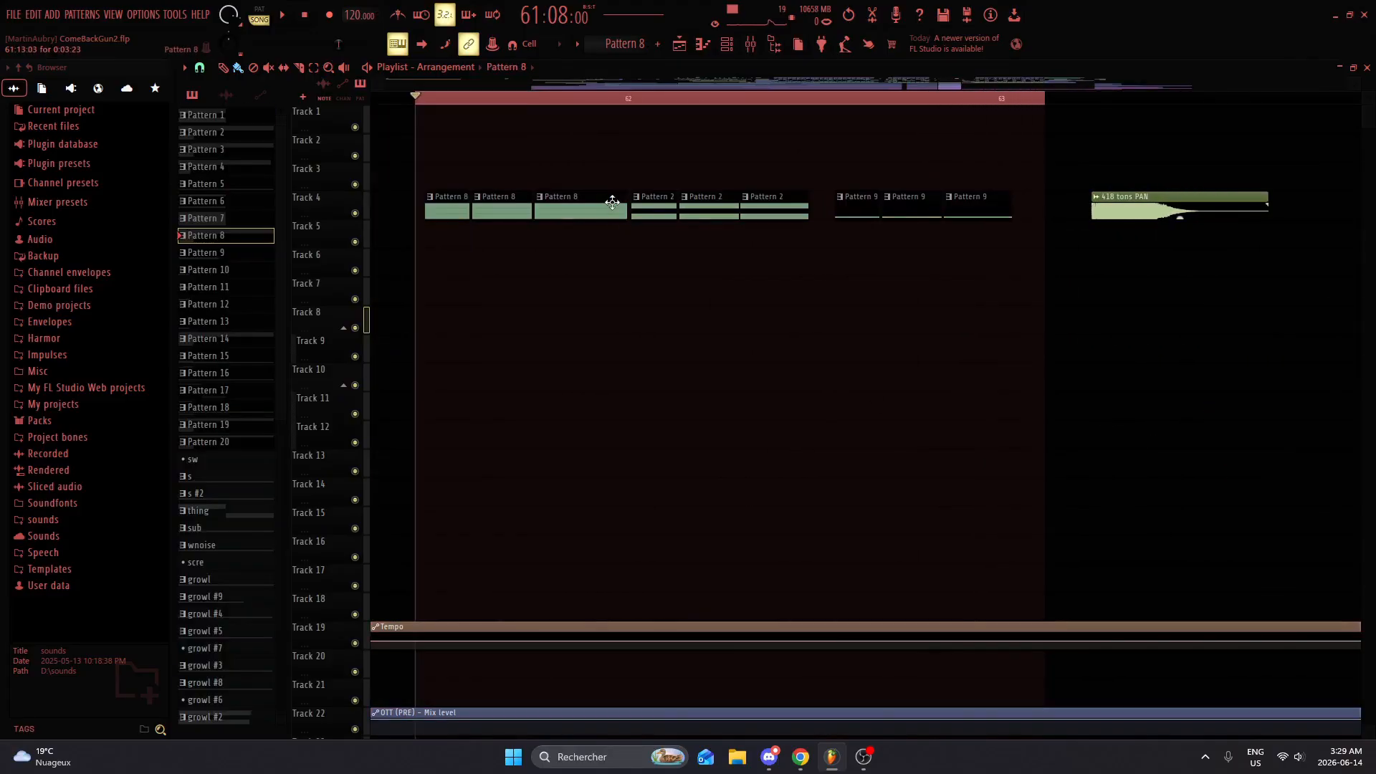
click(726, 44)
click(522, 209)
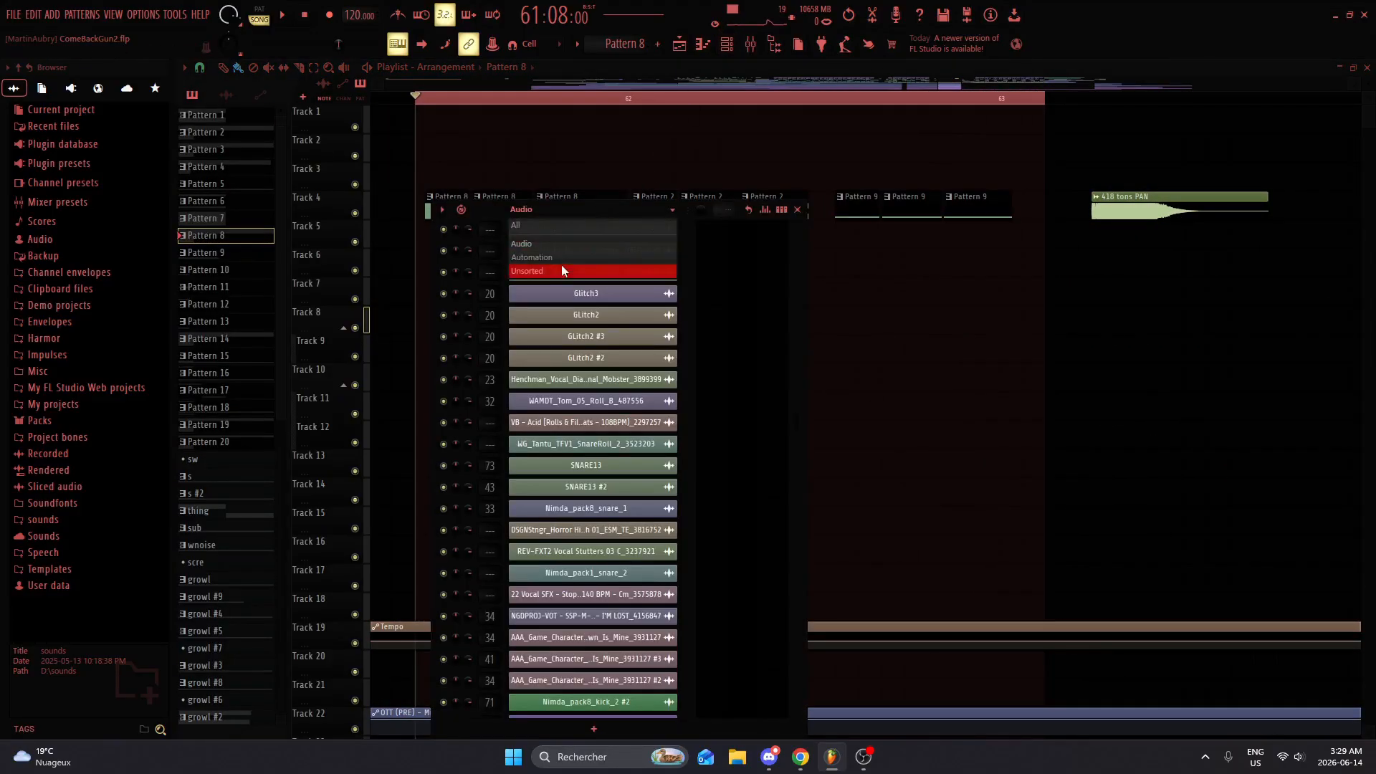
click(576, 270)
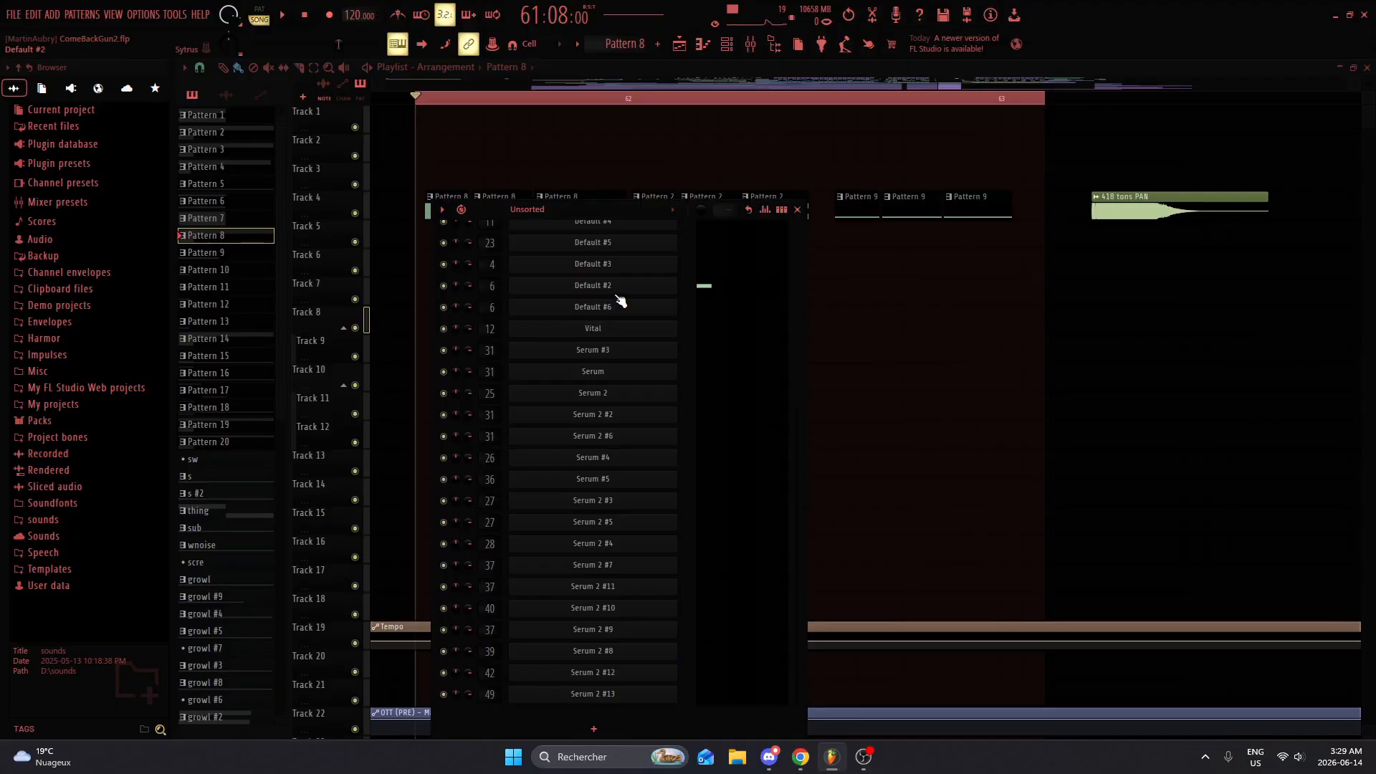
Step: Examine the synth settings of the Sub and Default #7 channels used in Pattern 8, and close the channel rack
scroll(621, 301, up, 4)
click(643, 247)
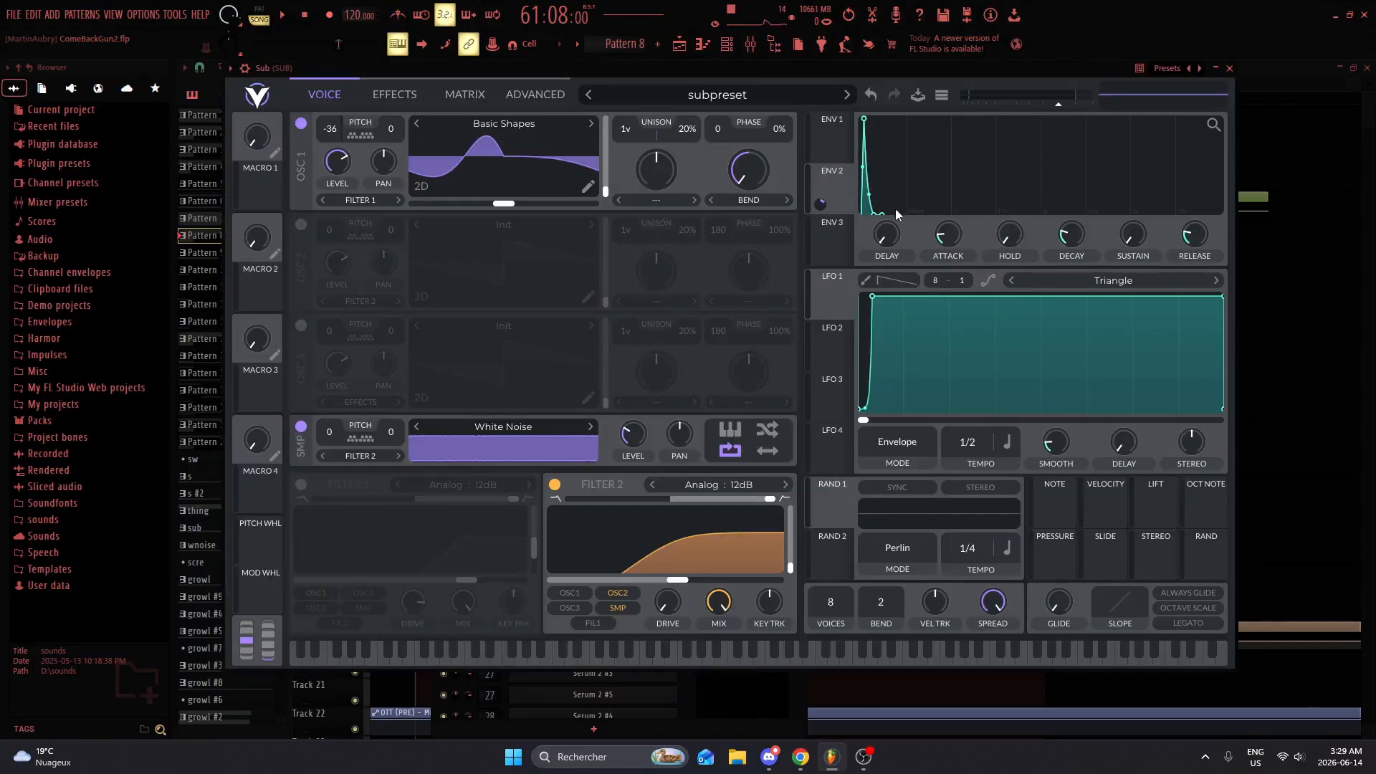
click(1229, 68)
click(661, 308)
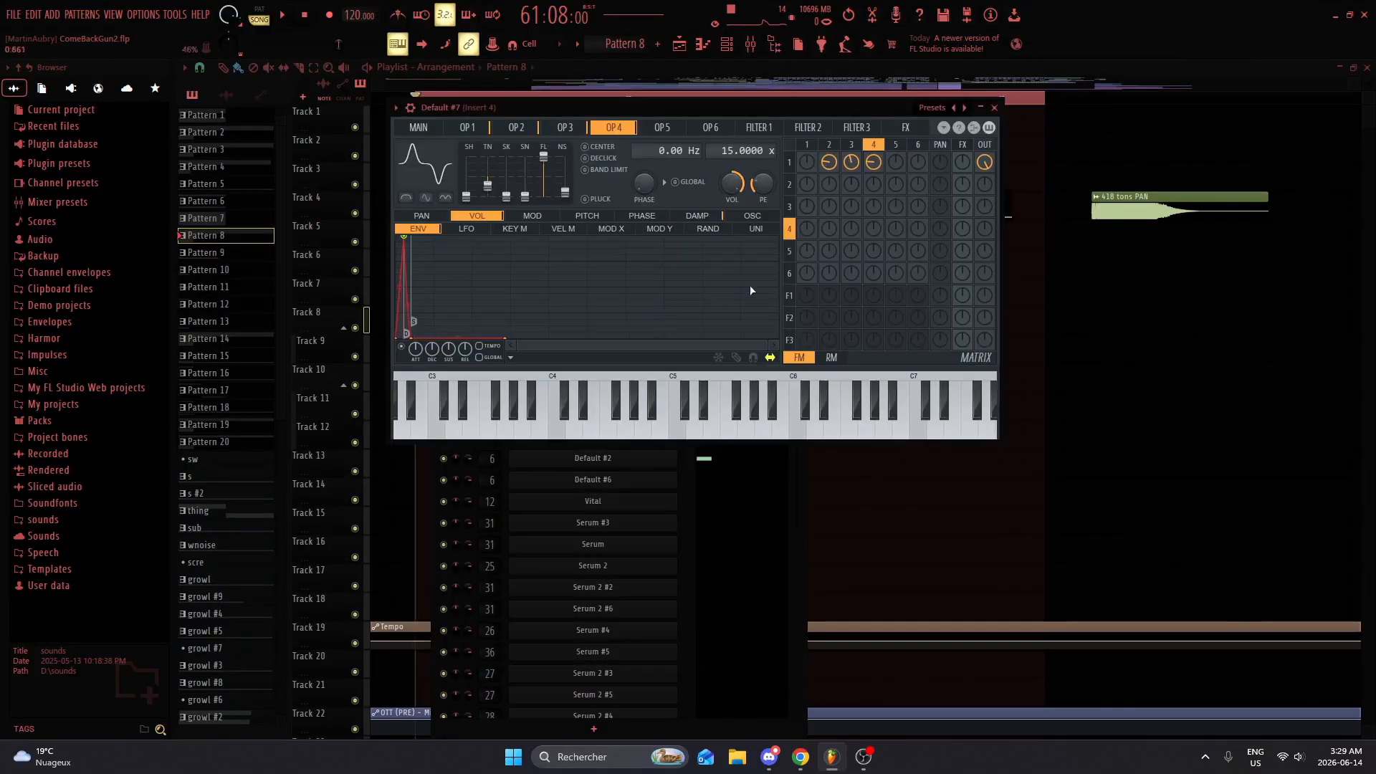
click(996, 108)
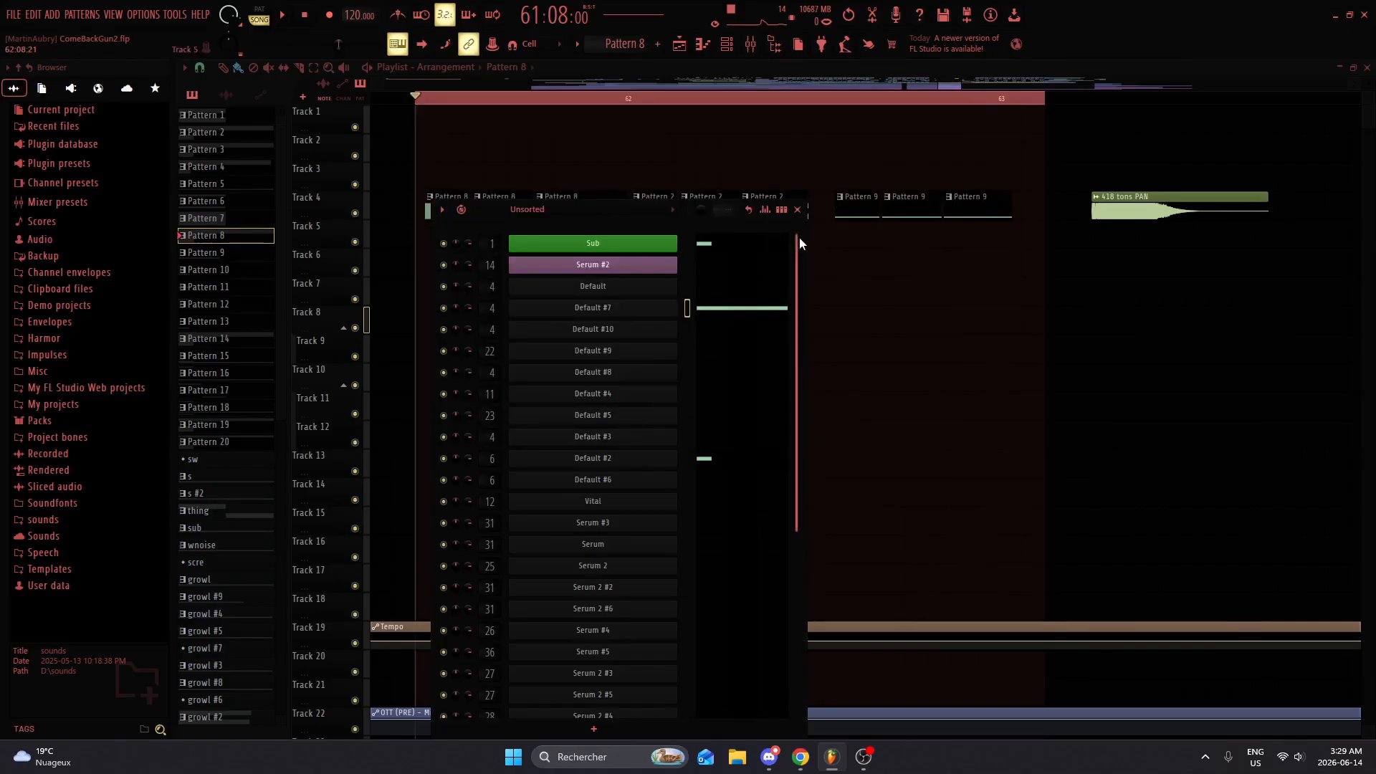
click(797, 210)
Step: Turn off the effects on the mixer tracks from SUB through GROUP and play the loop without processing
click(750, 44)
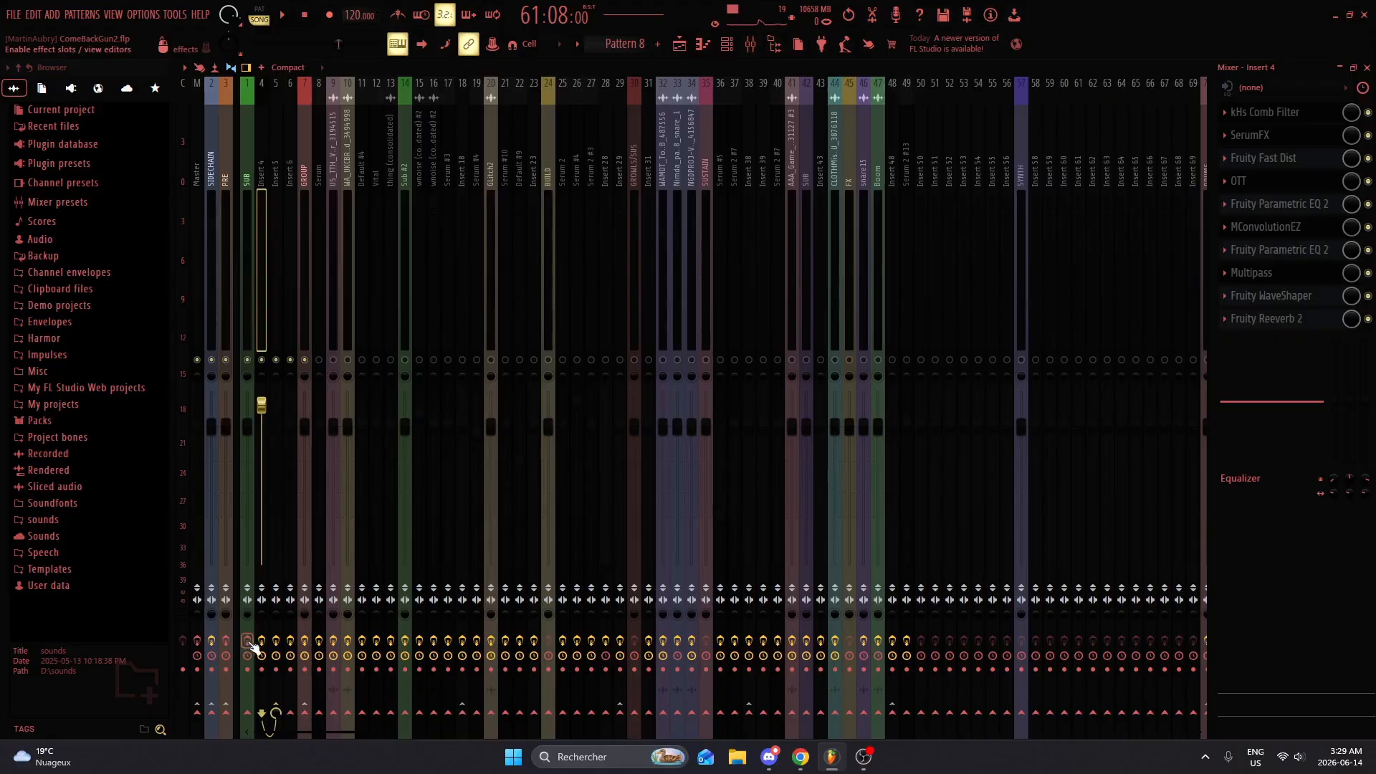
drag(251, 646, 297, 643)
click(251, 284)
key(space)
key(space)
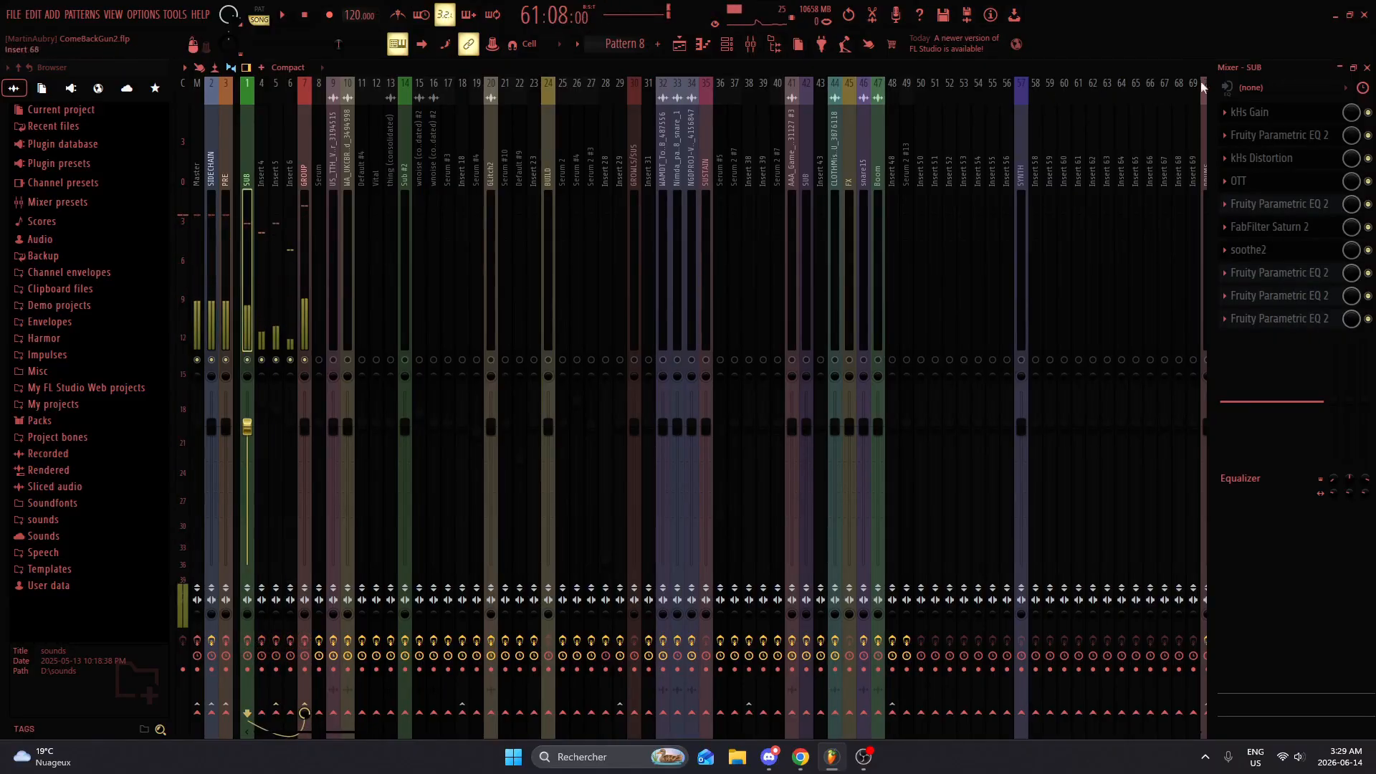
click(1367, 67)
Step: Check the Default #7 note in the piano roll and bring up the Sub channel's synth
click(715, 41)
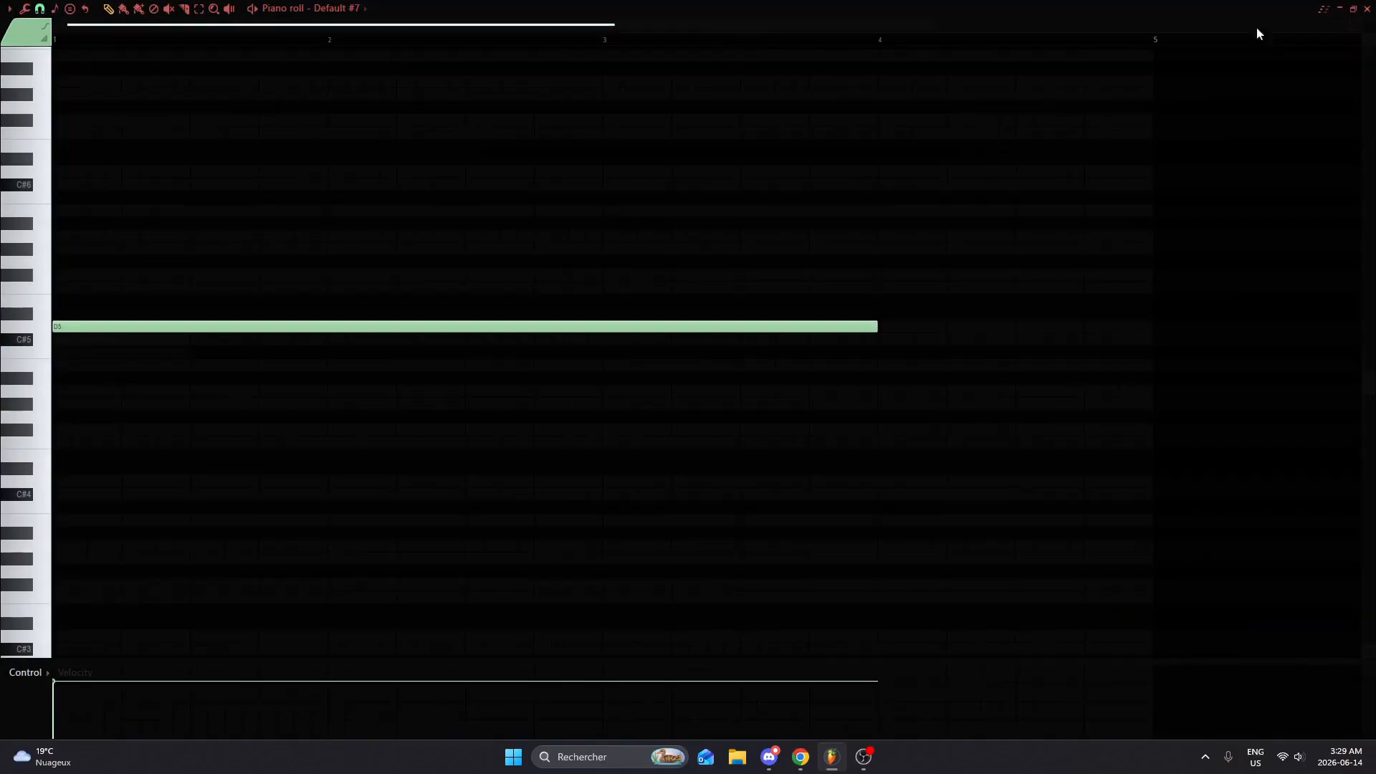
click(1367, 10)
key(F6)
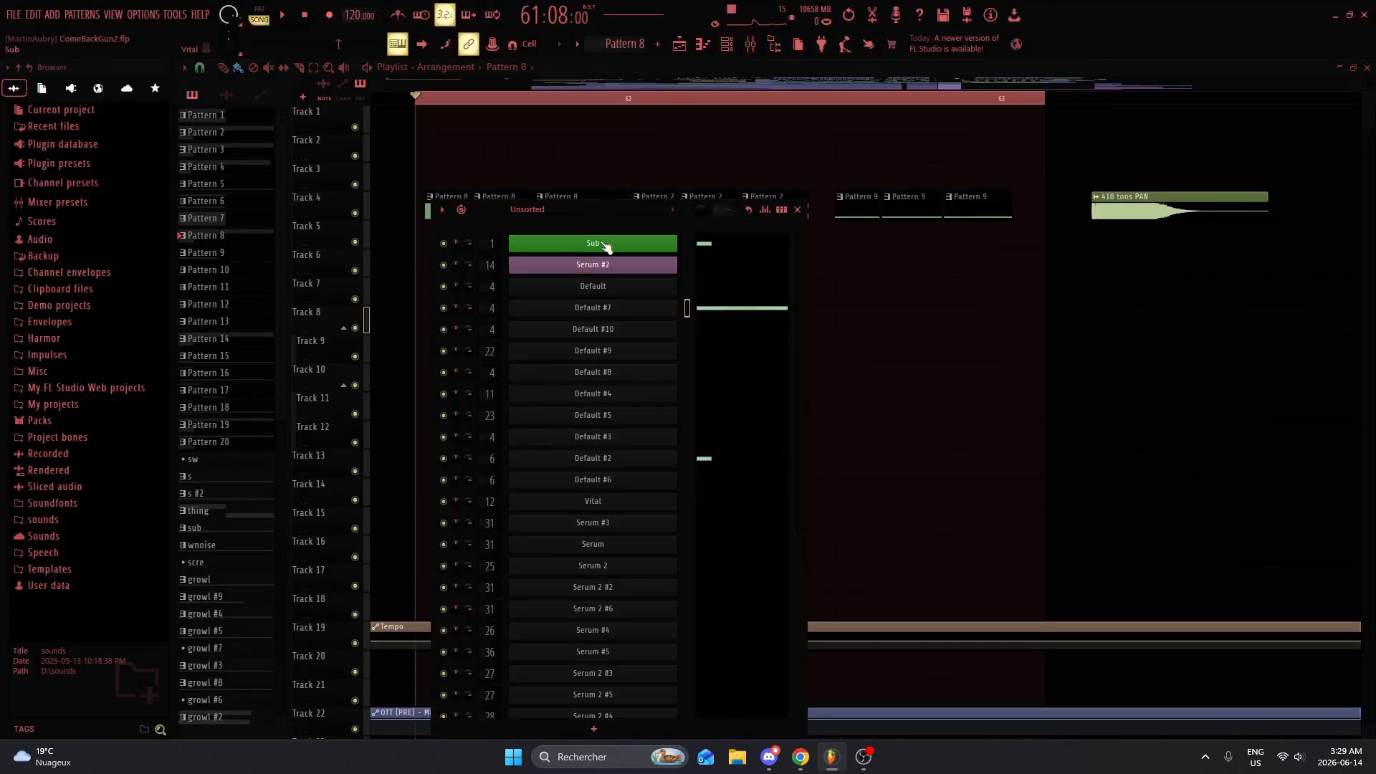
click(606, 246)
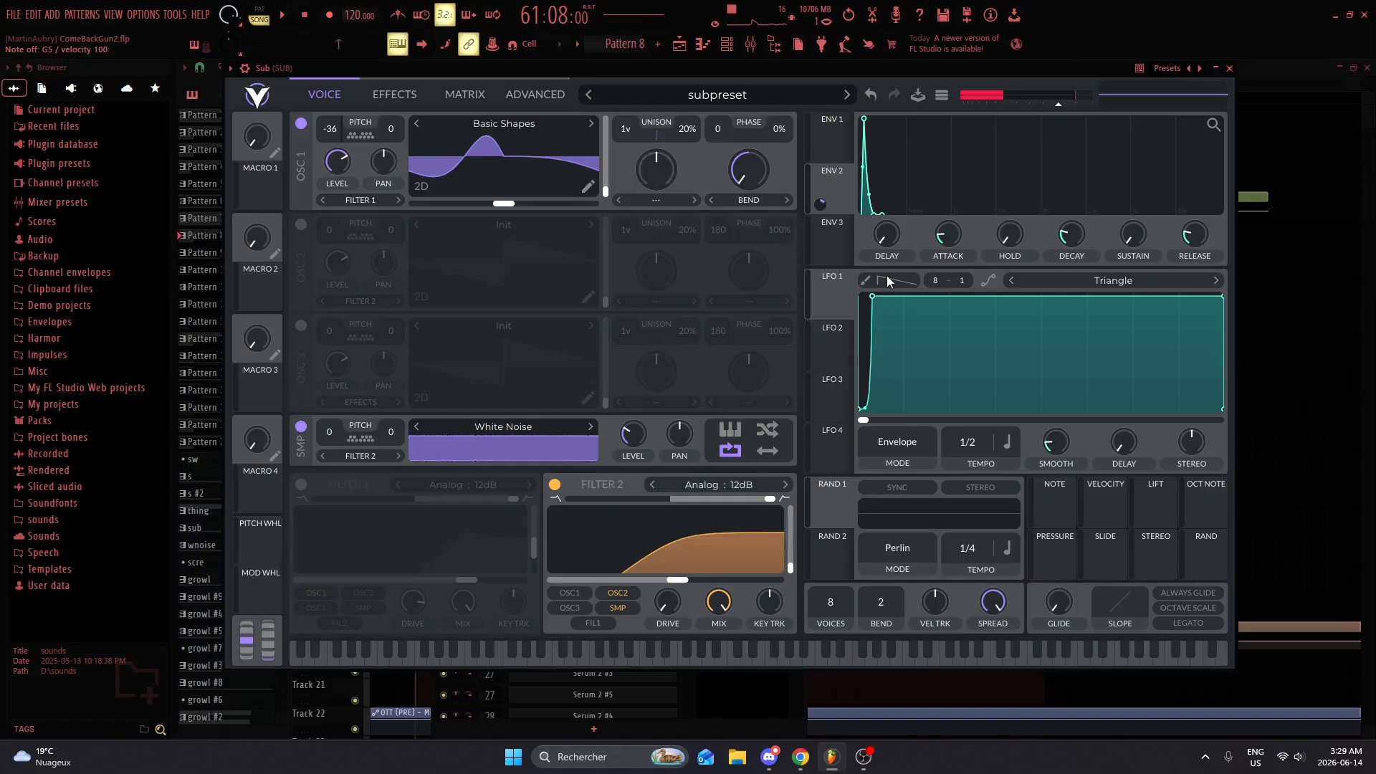
drag(525, 67, 498, 57)
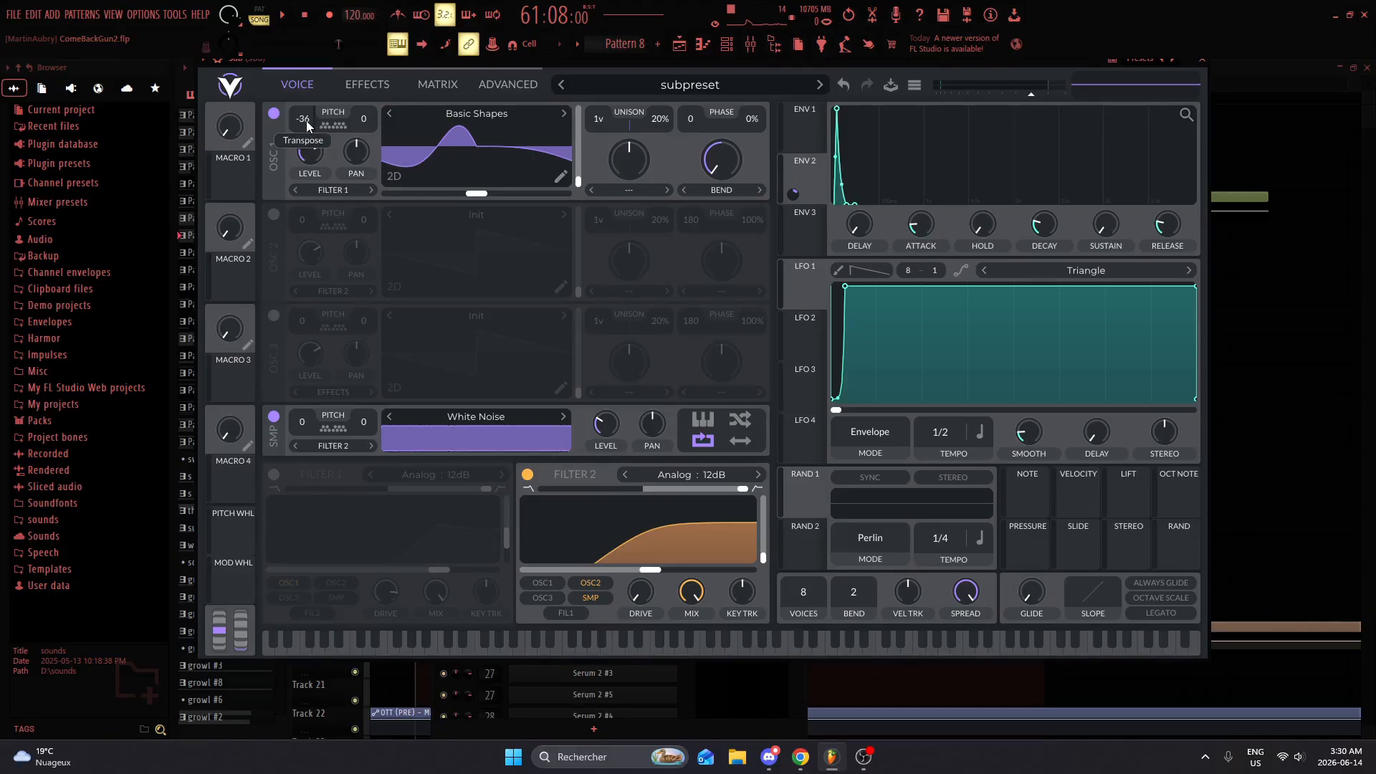
click(273, 213)
scroll(304, 226, down, 1)
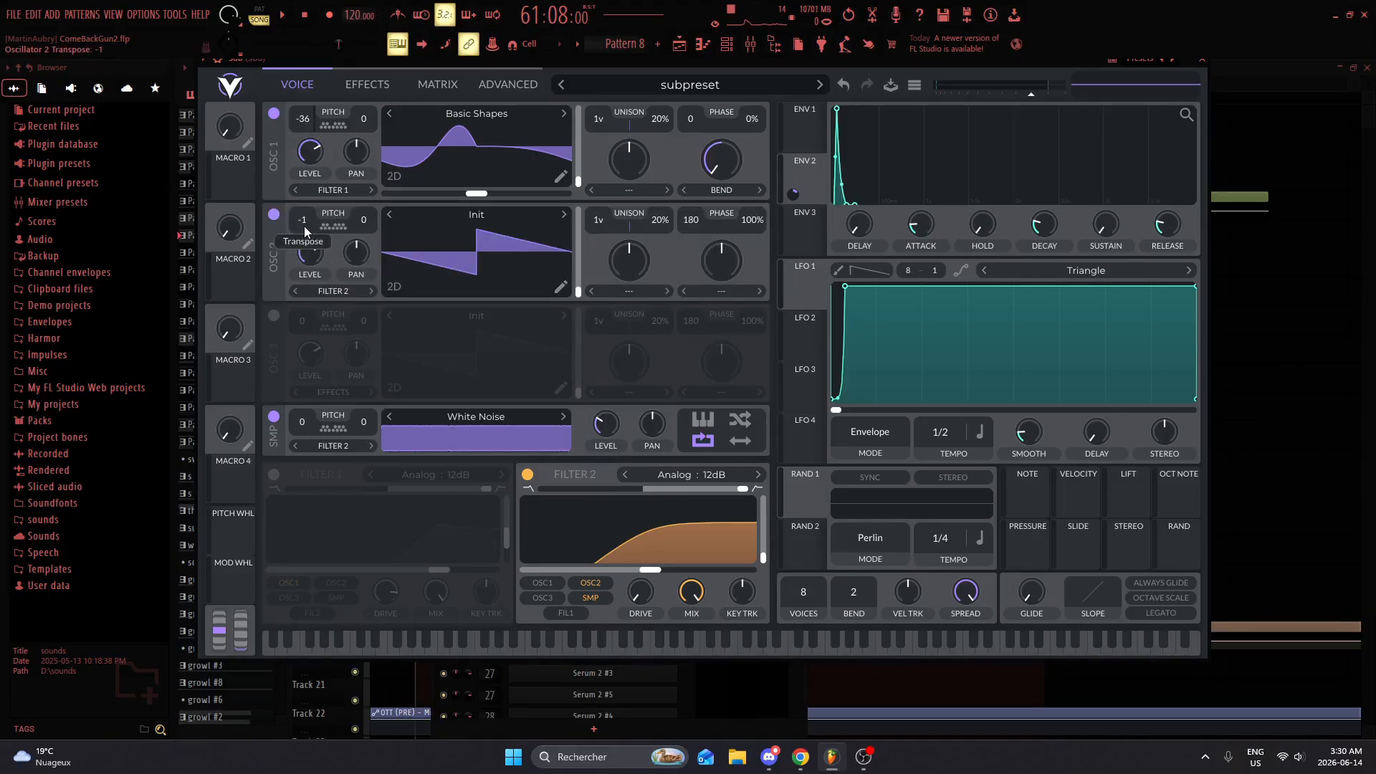
right_click(302, 220)
click(284, 225)
click(274, 215)
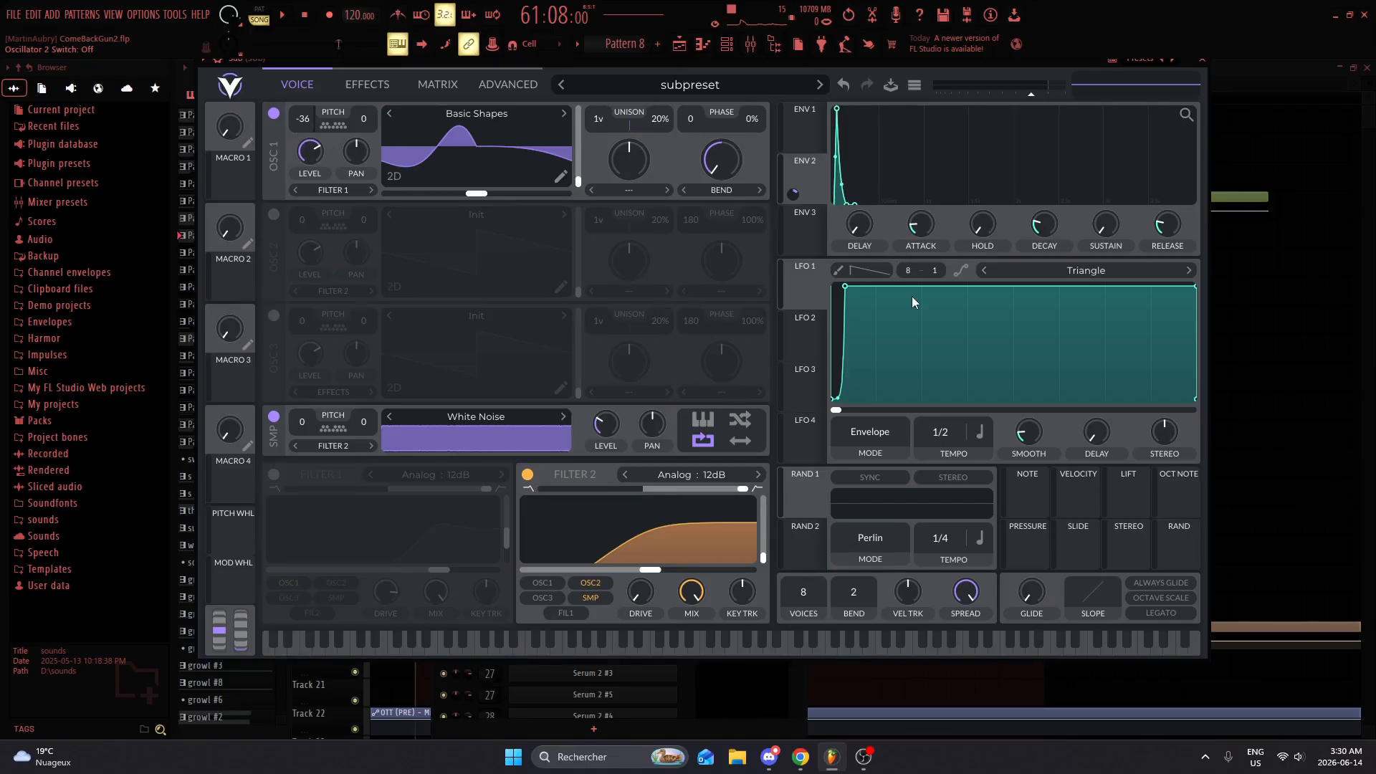
Step: Examine the Sub synth's envelopes and Filter 2 while auditioning a note
click(795, 140)
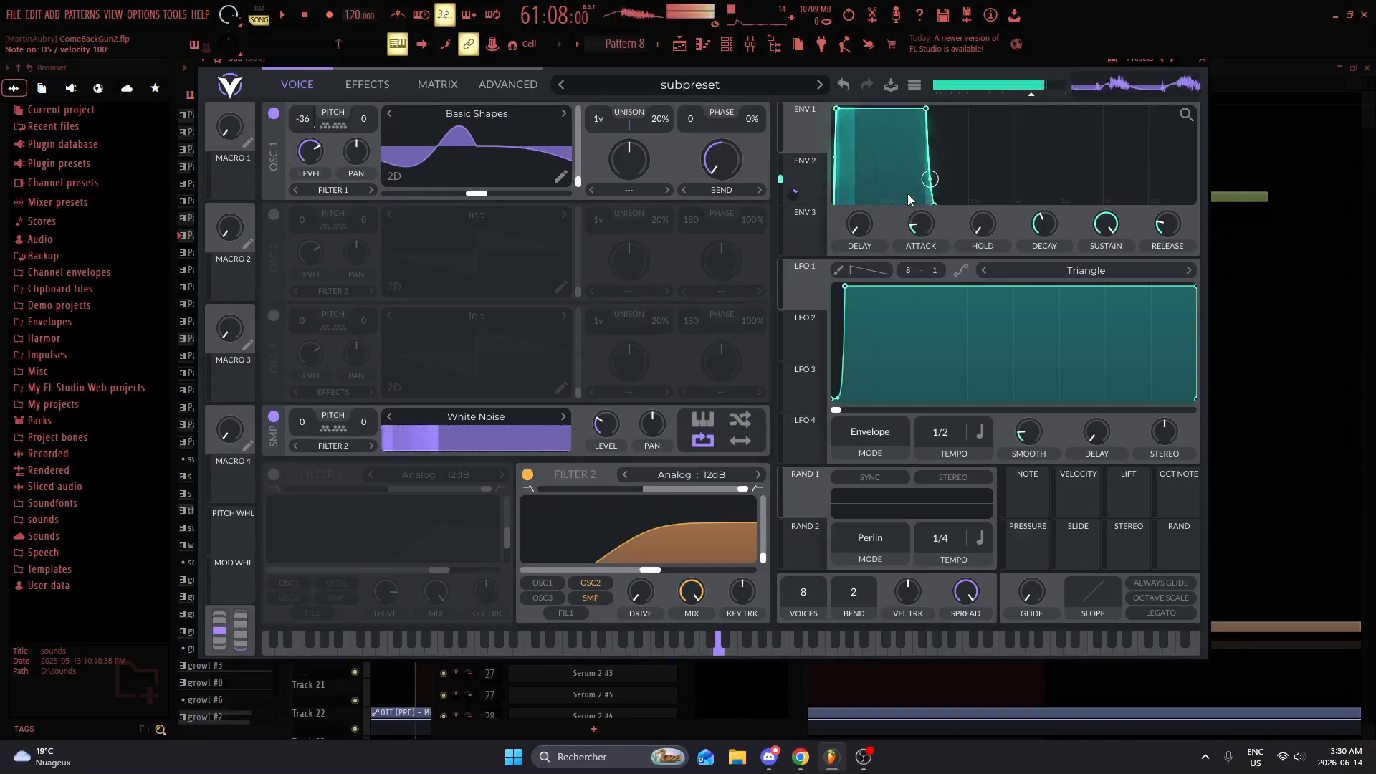
click(802, 185)
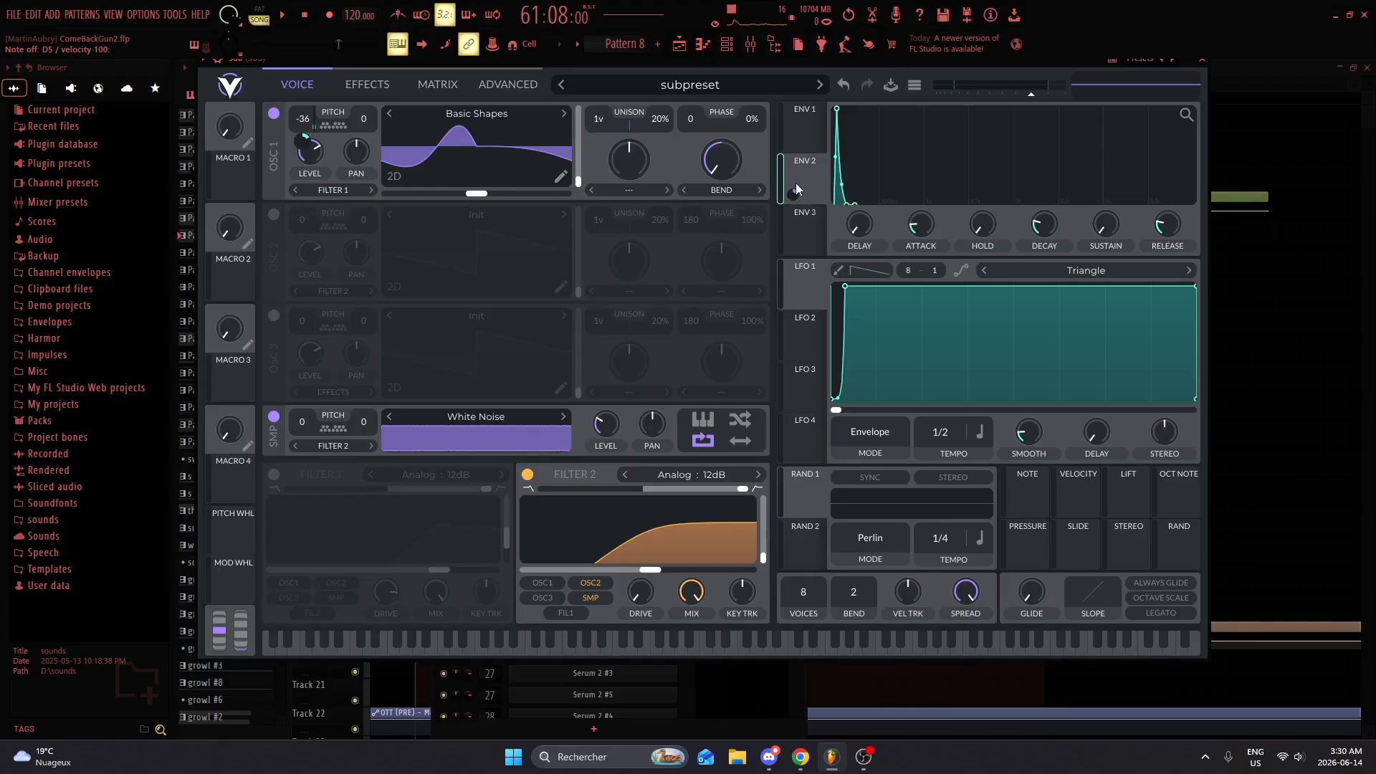
key(x)
drag(763, 559, 786, 678)
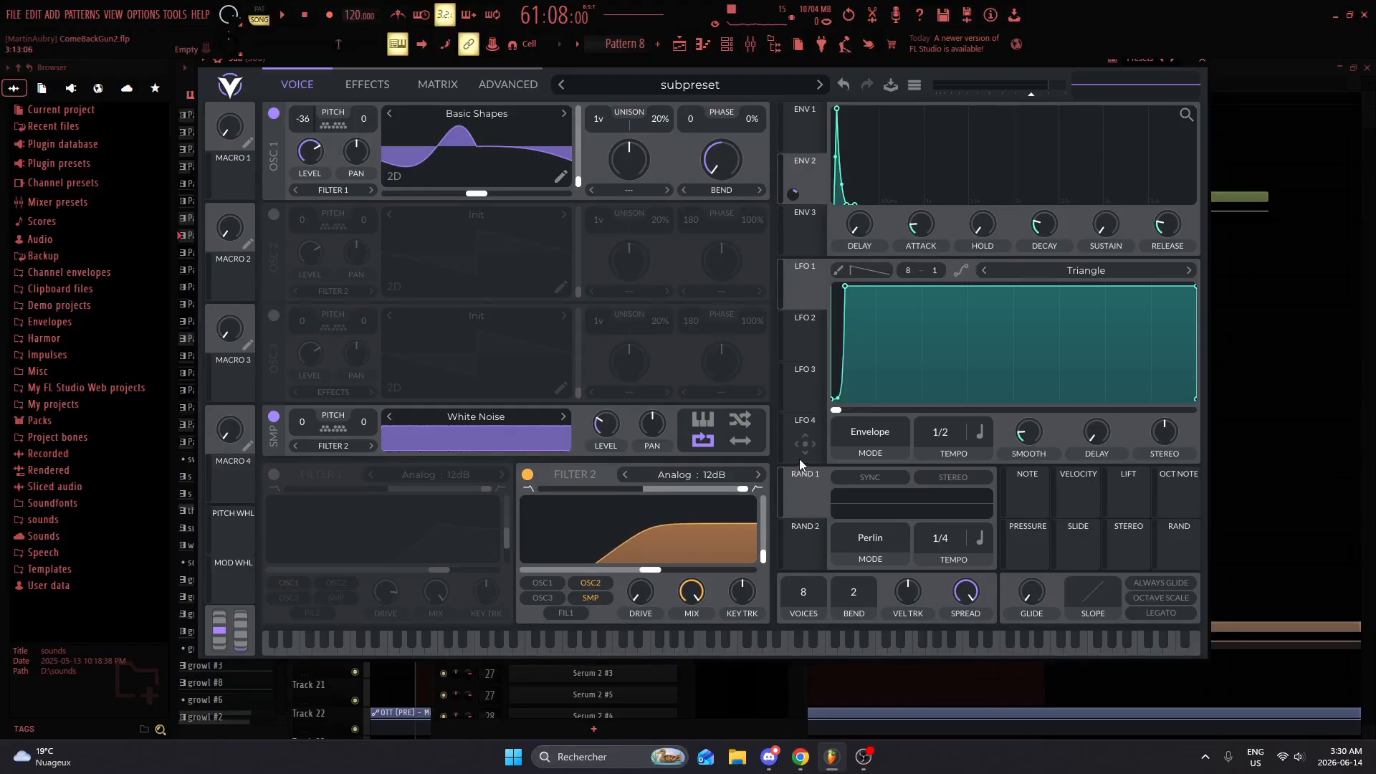
Step: Inspect Oscillator 1's Bend distortion amount and available distortion types, and audition the sub sound
double_click(723, 161)
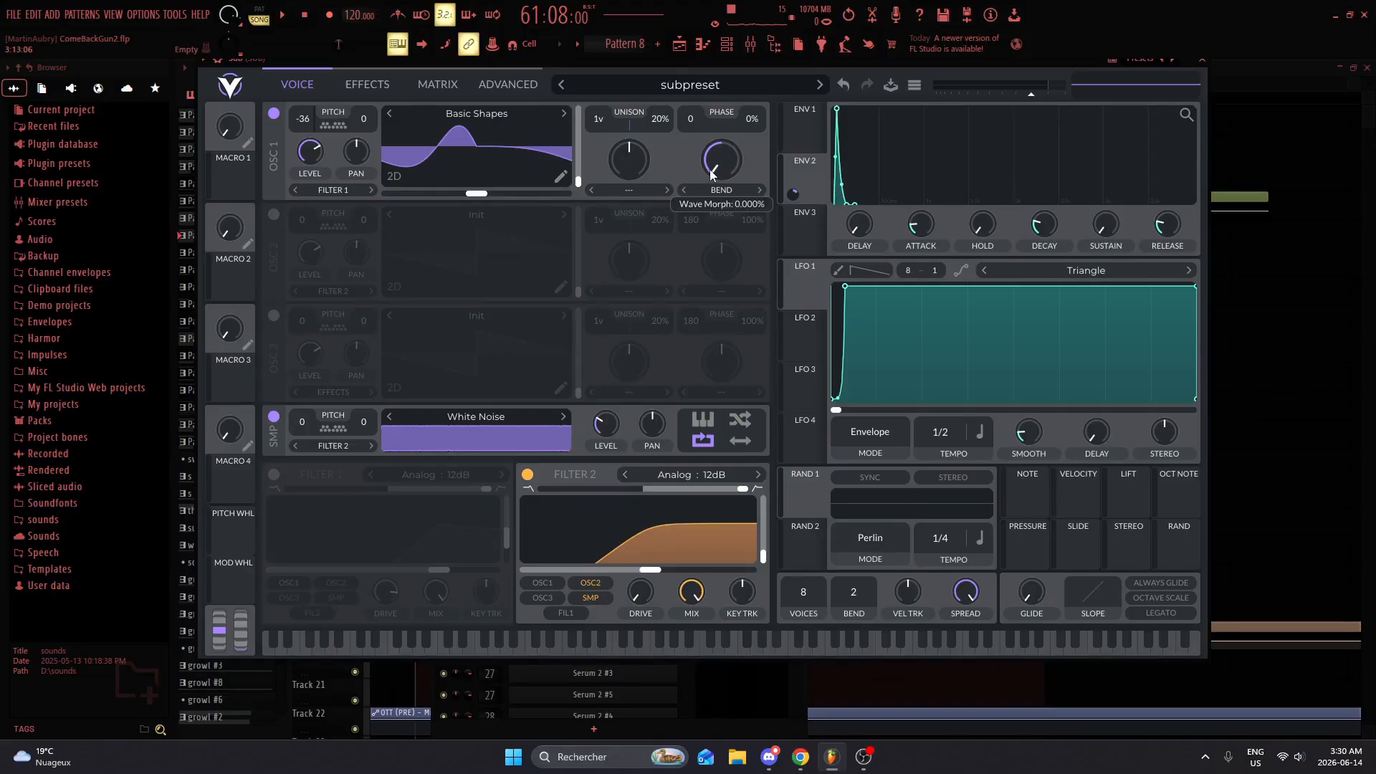
drag(721, 159, 726, 205)
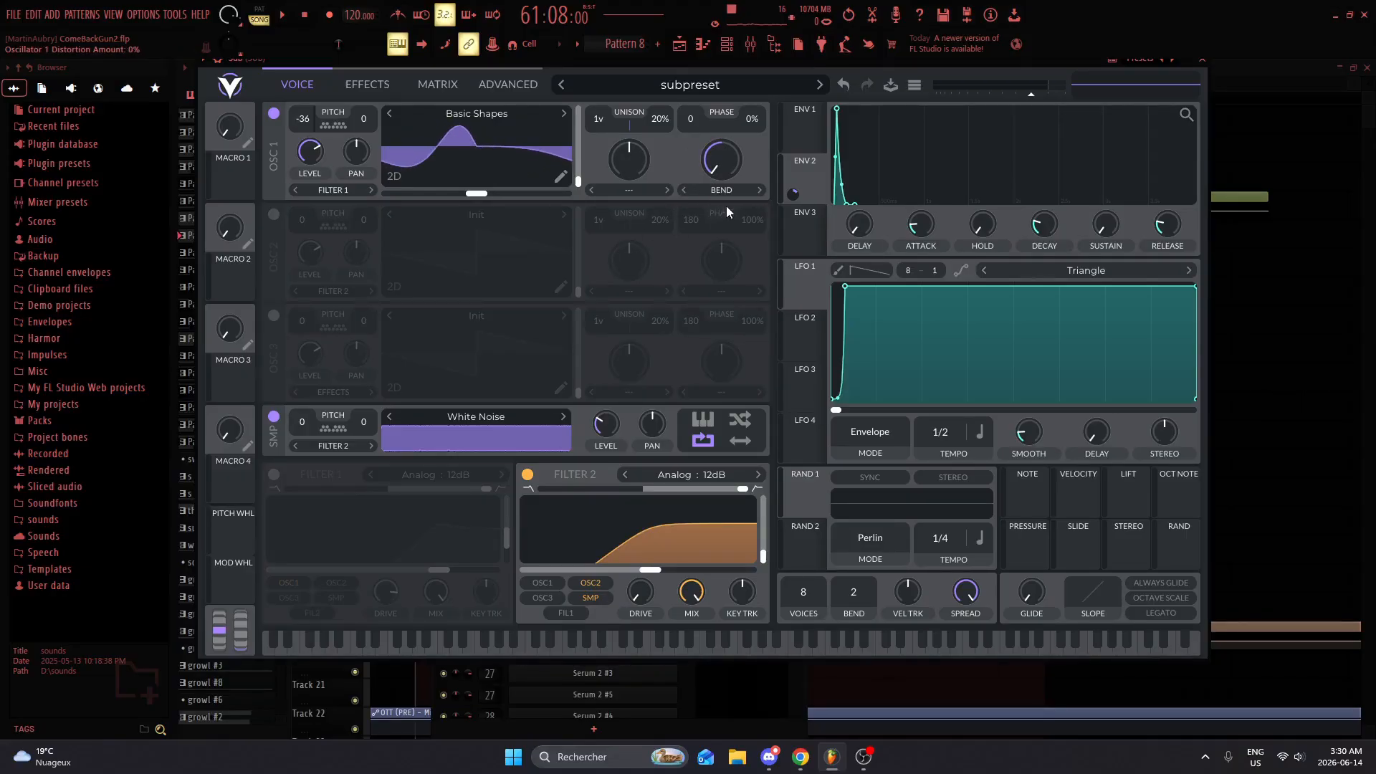
click(712, 202)
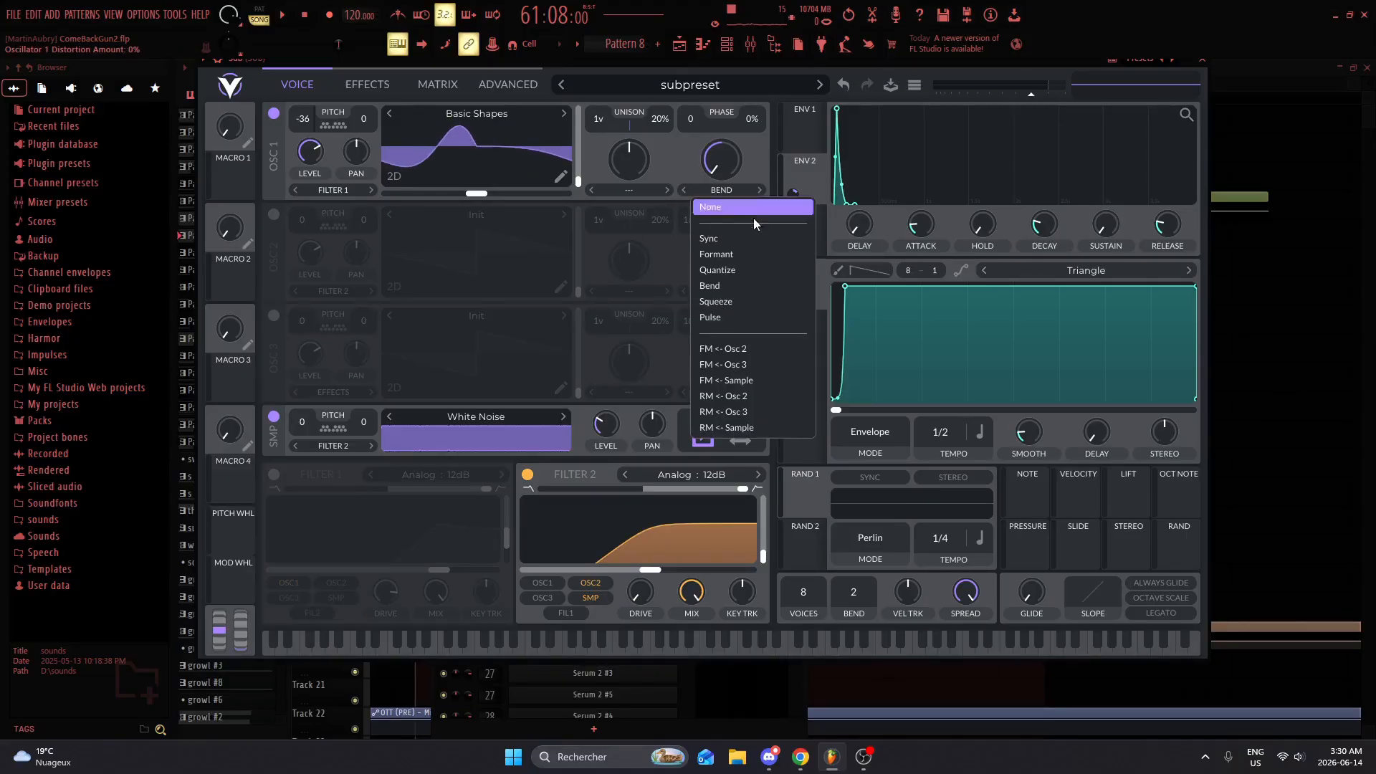
click(721, 198)
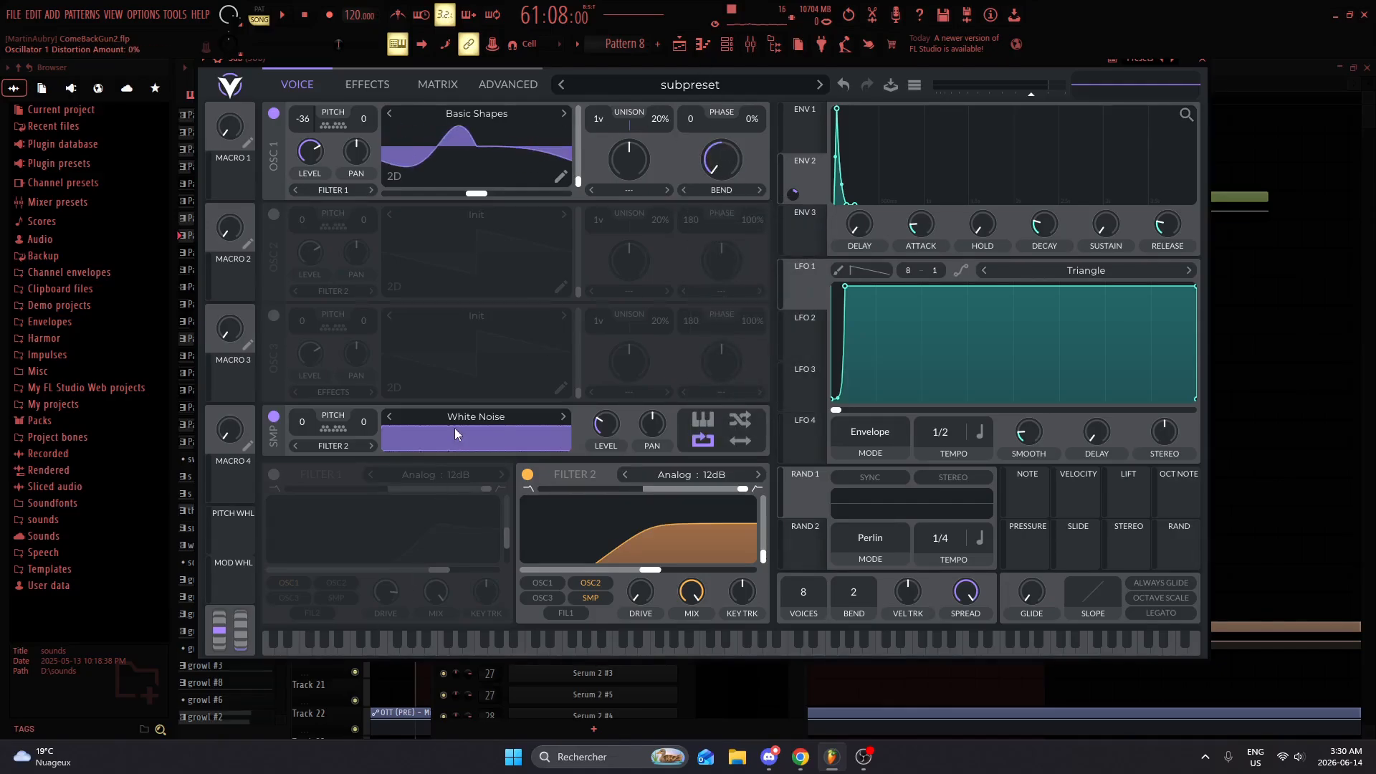
key(x)
drag(723, 159, 634, 440)
key(x)
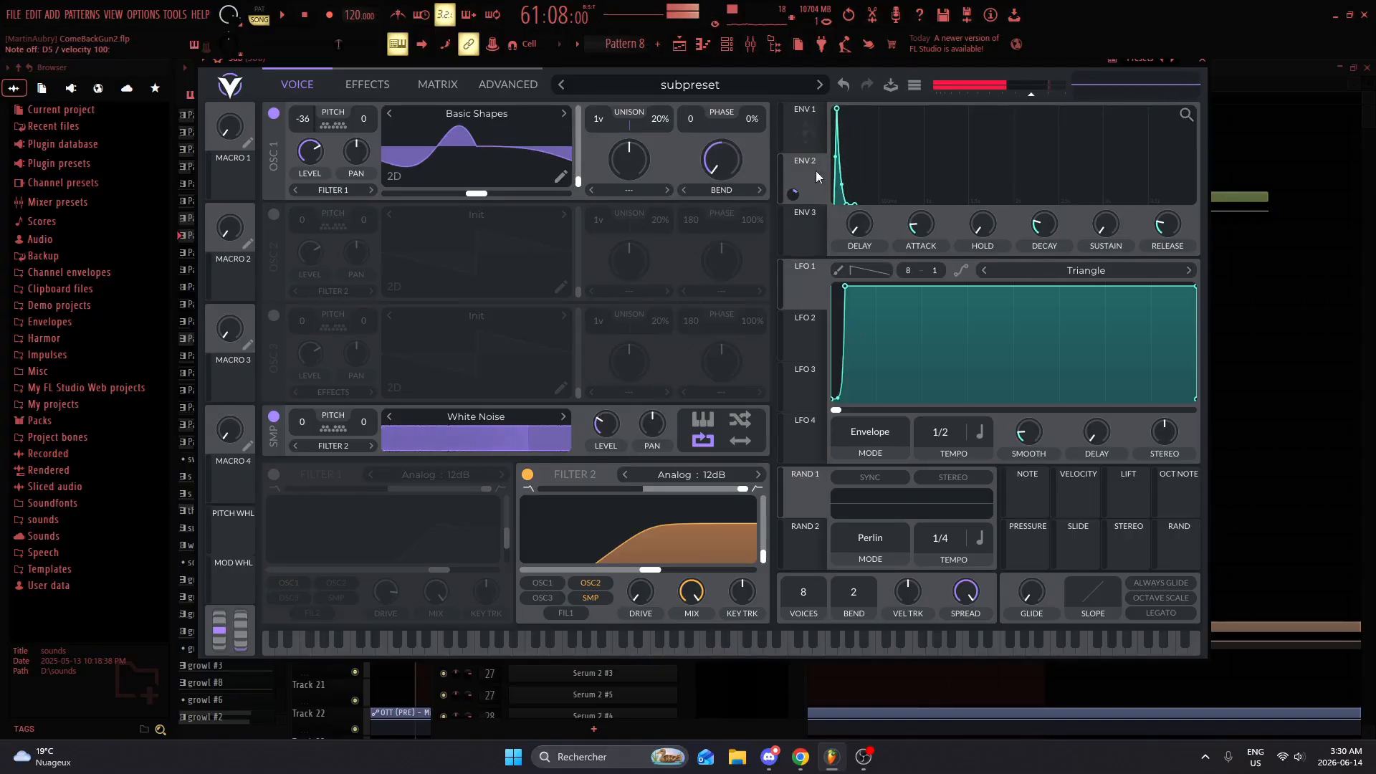
Step: Review the distortion and filter in the Sub synth's effects chain and close the synth
click(367, 85)
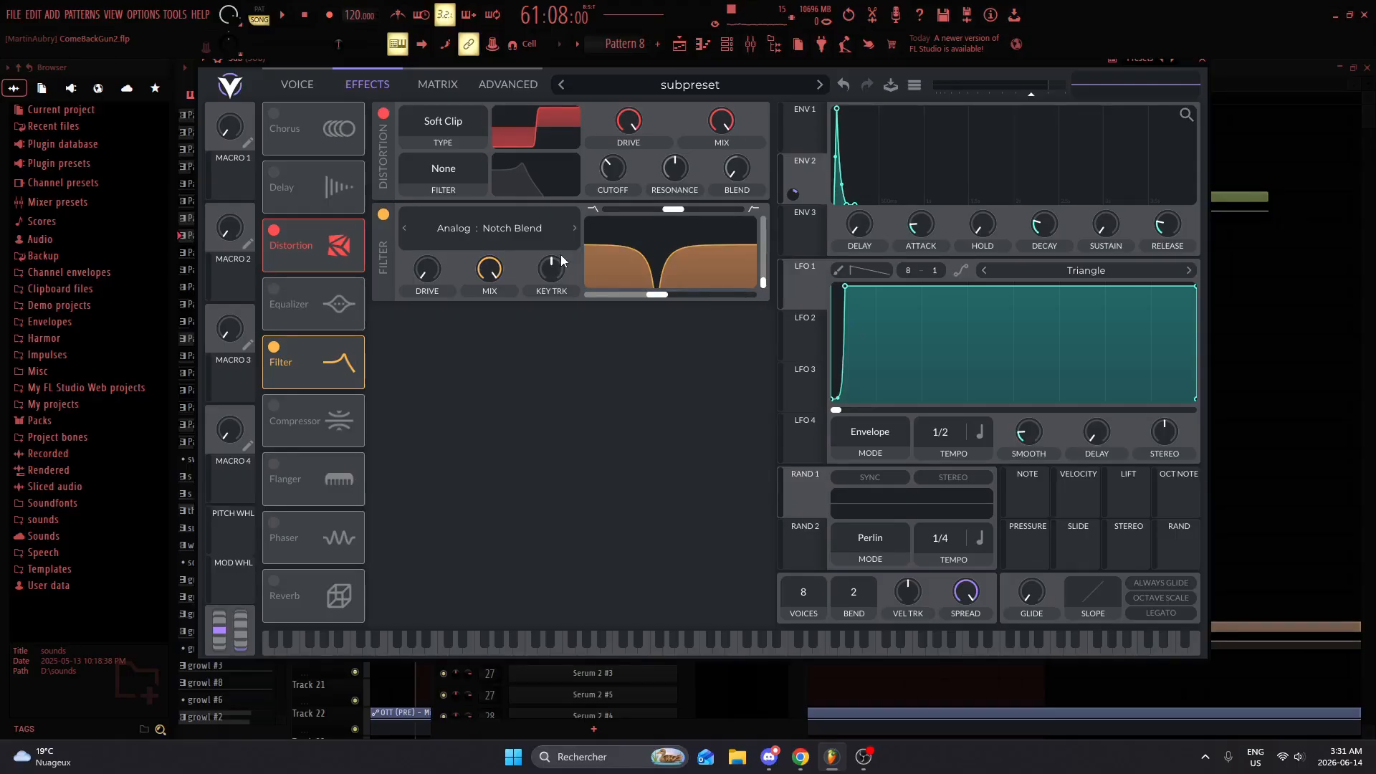
click(297, 85)
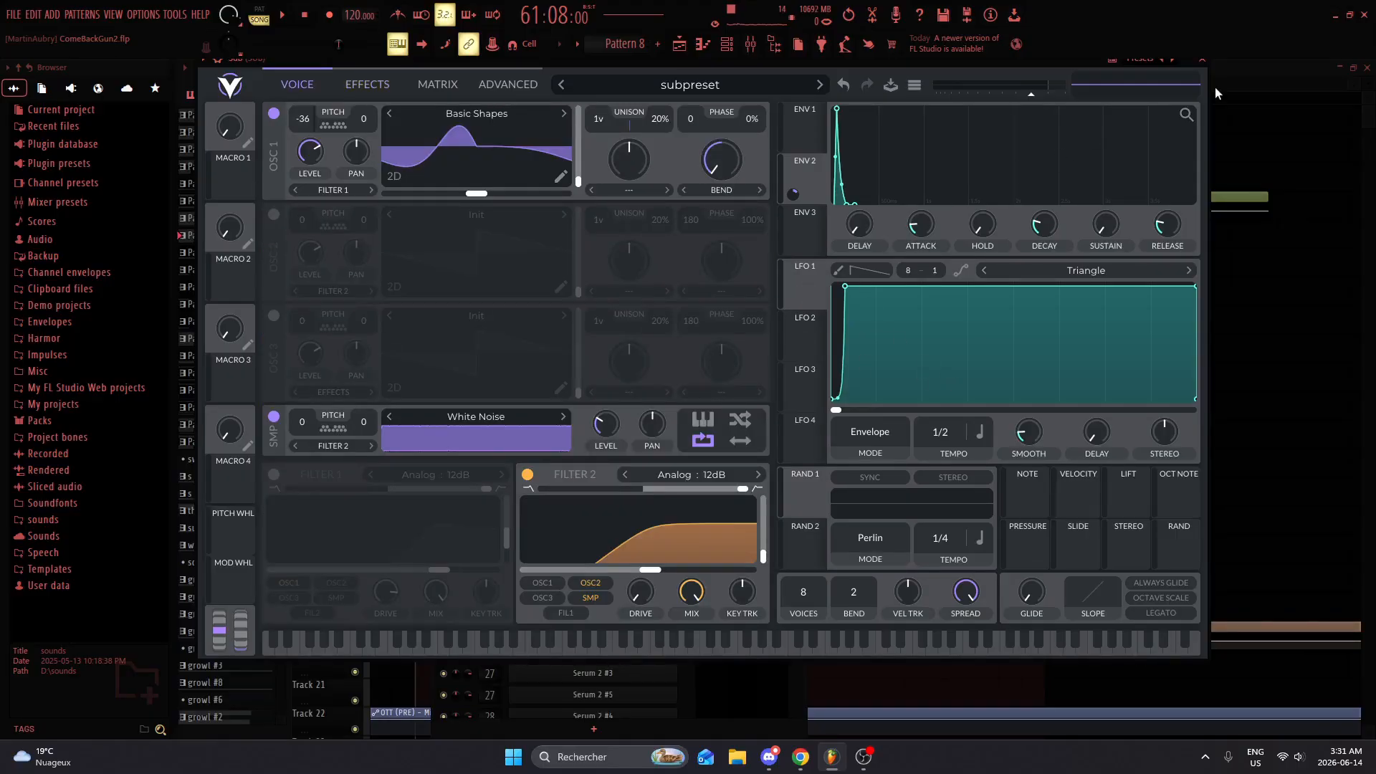
click(1204, 65)
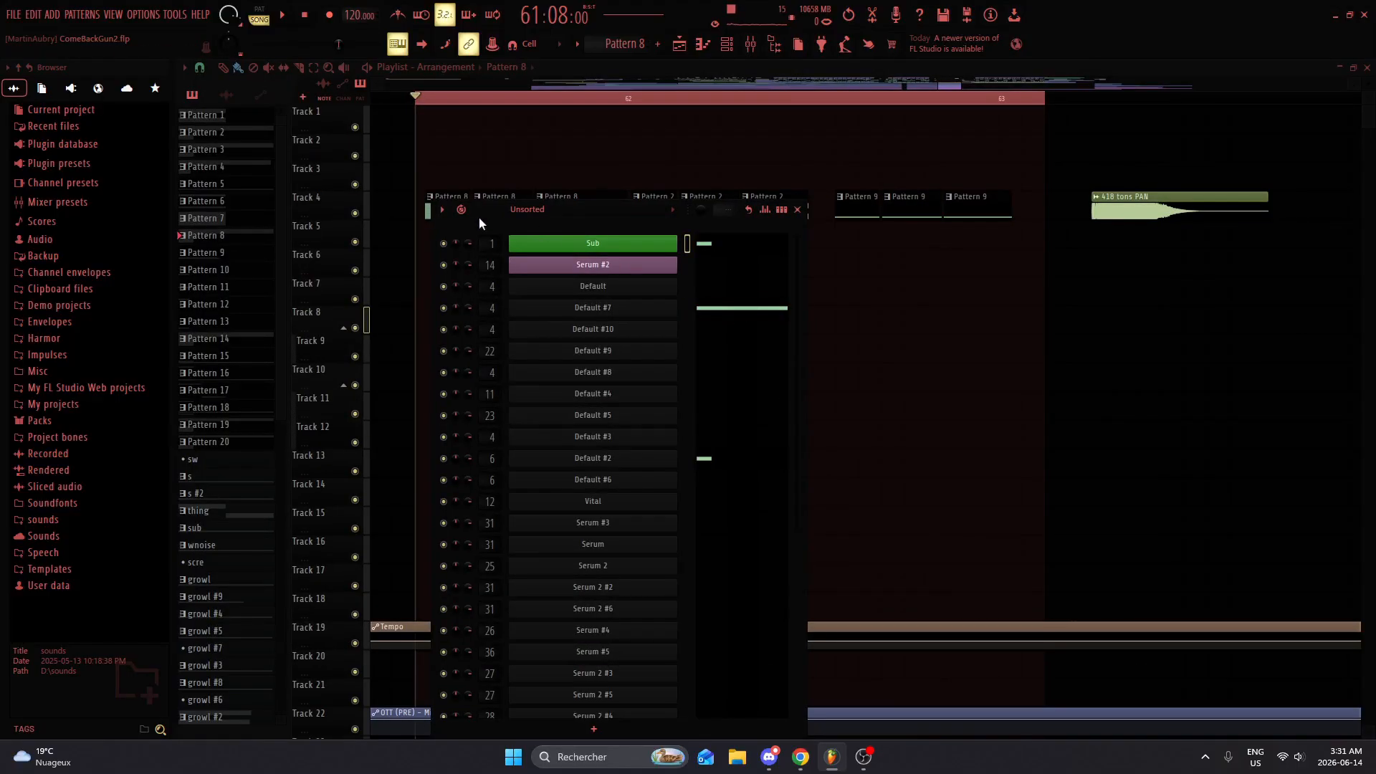
Step: Bypass all effect slots on the SUB mixer track except kHs Gain, and check its gain setting
click(751, 44)
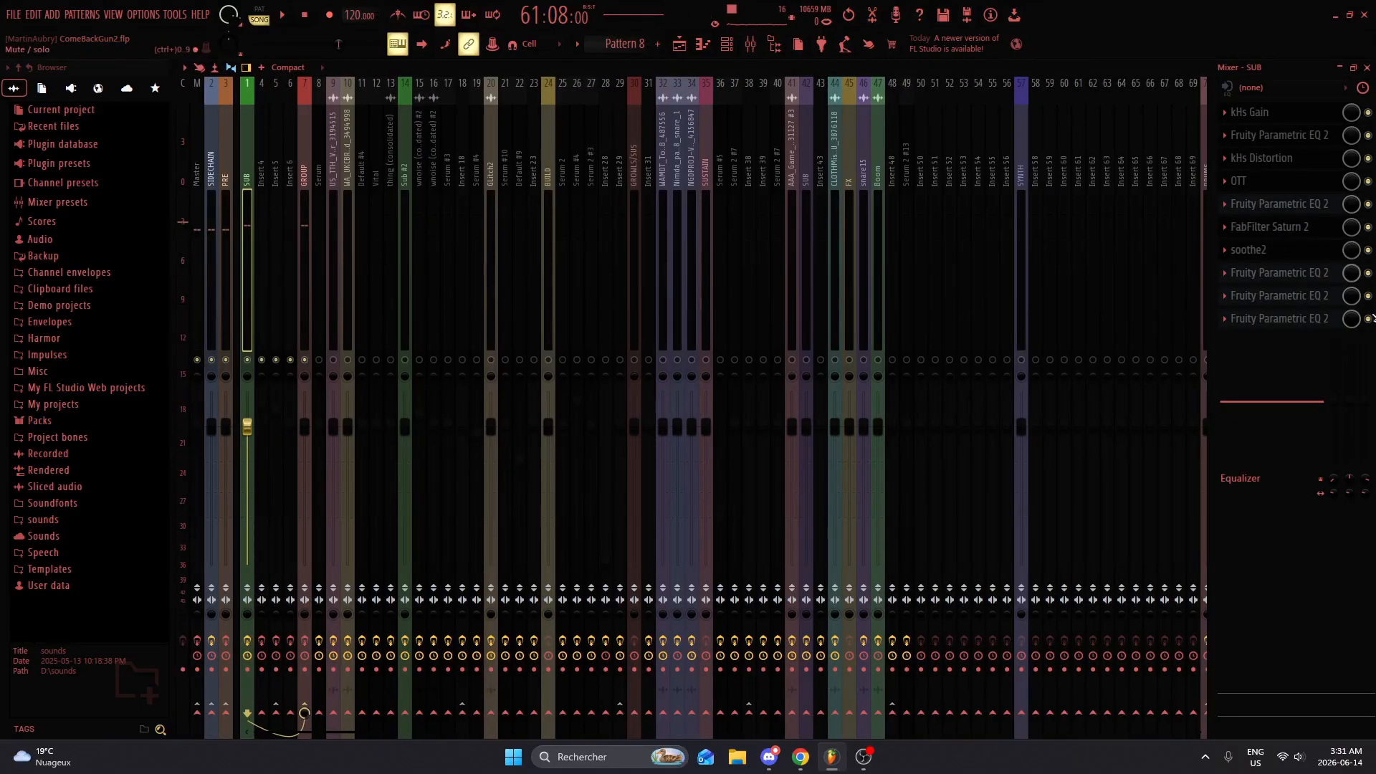
drag(1368, 297, 1368, 257)
click(1248, 113)
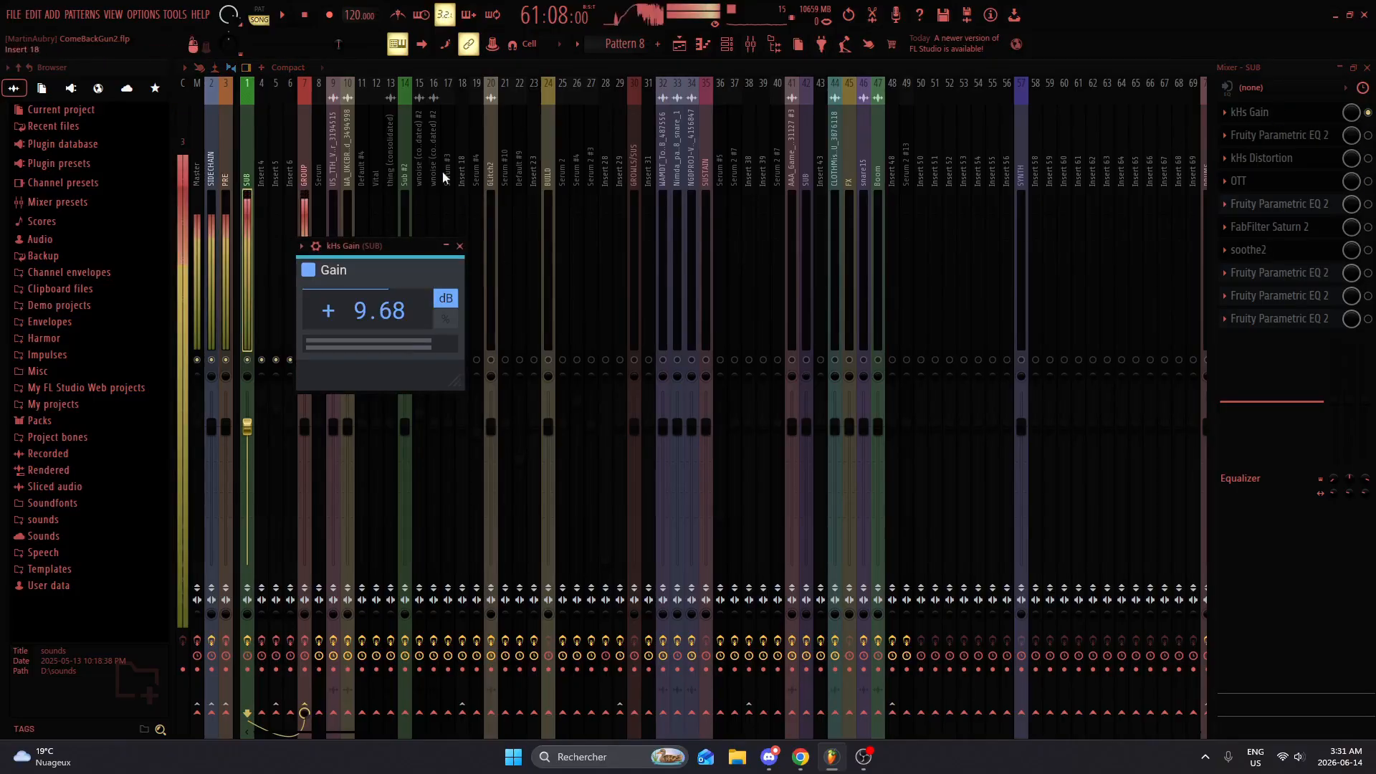
click(459, 248)
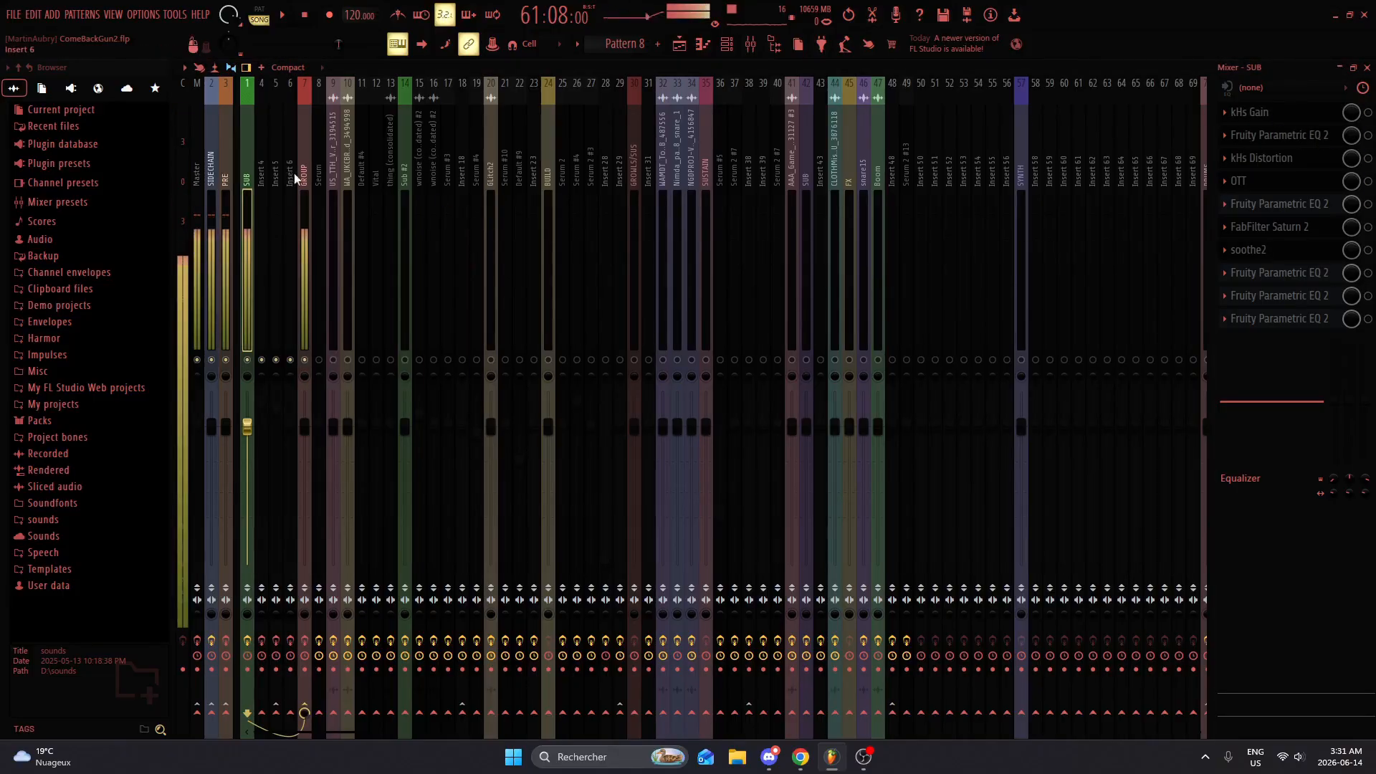
Step: Examine the settings of the first Fruity Parametric EQ 2 and the kHs Distortion on the SUB track
click(1283, 136)
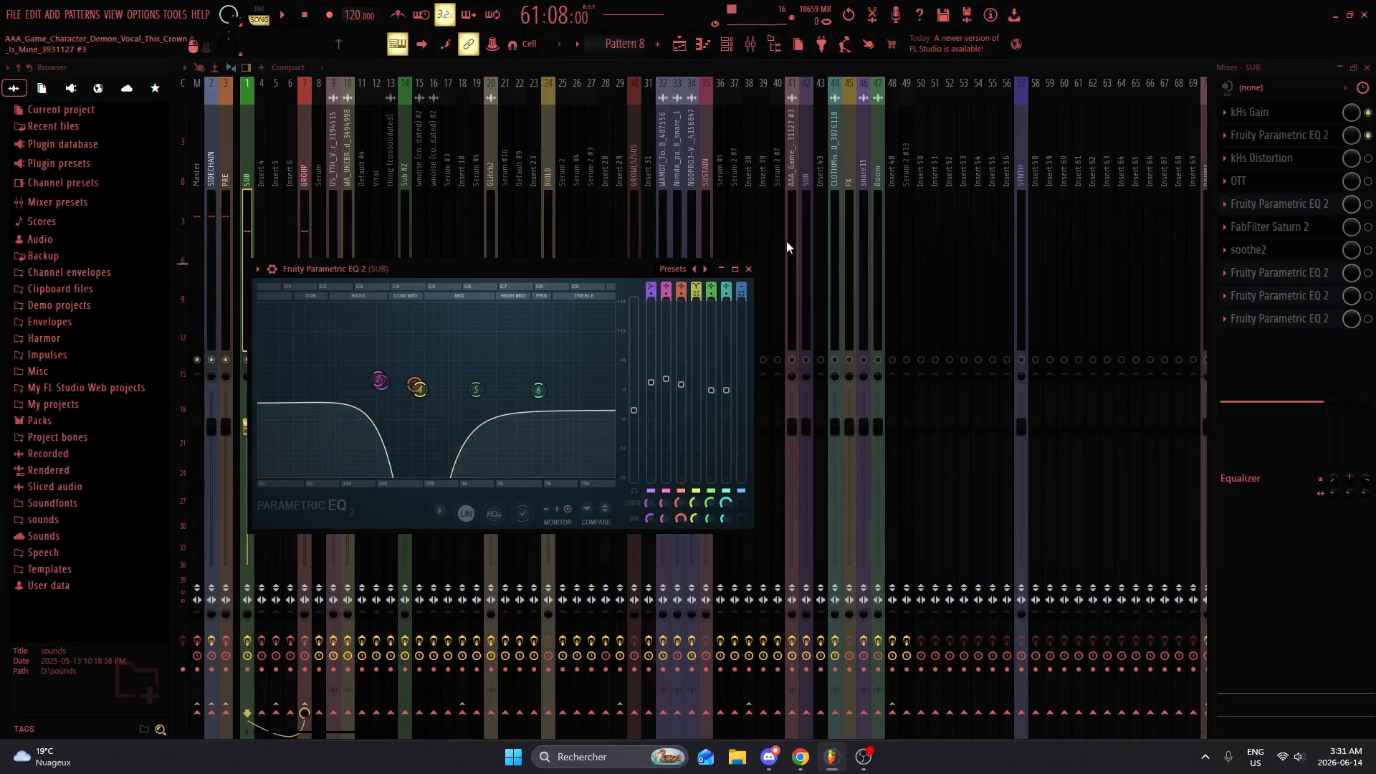
click(748, 269)
click(1294, 164)
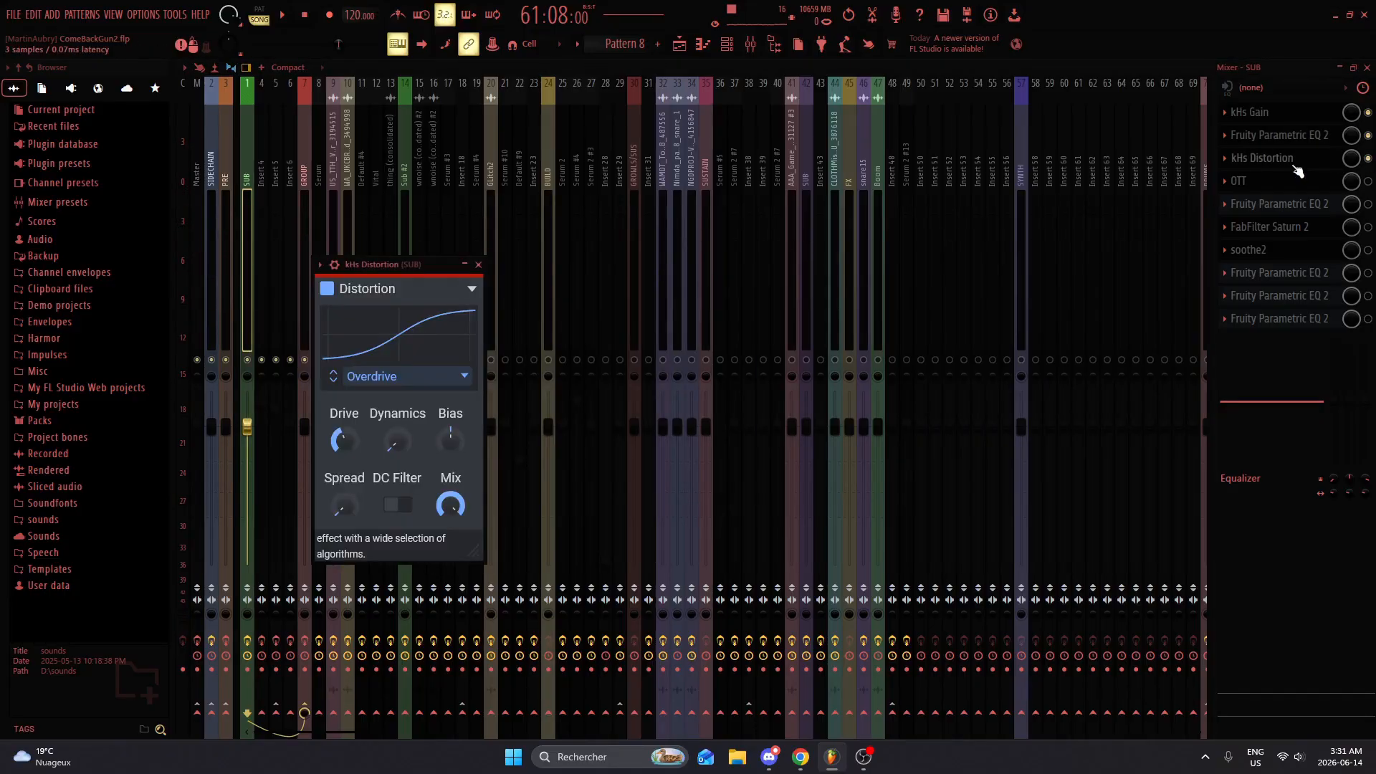
Step: Close the distortion, enable OTT on the SUB track, and audition the bass while examining its multiband compression settings
click(478, 265)
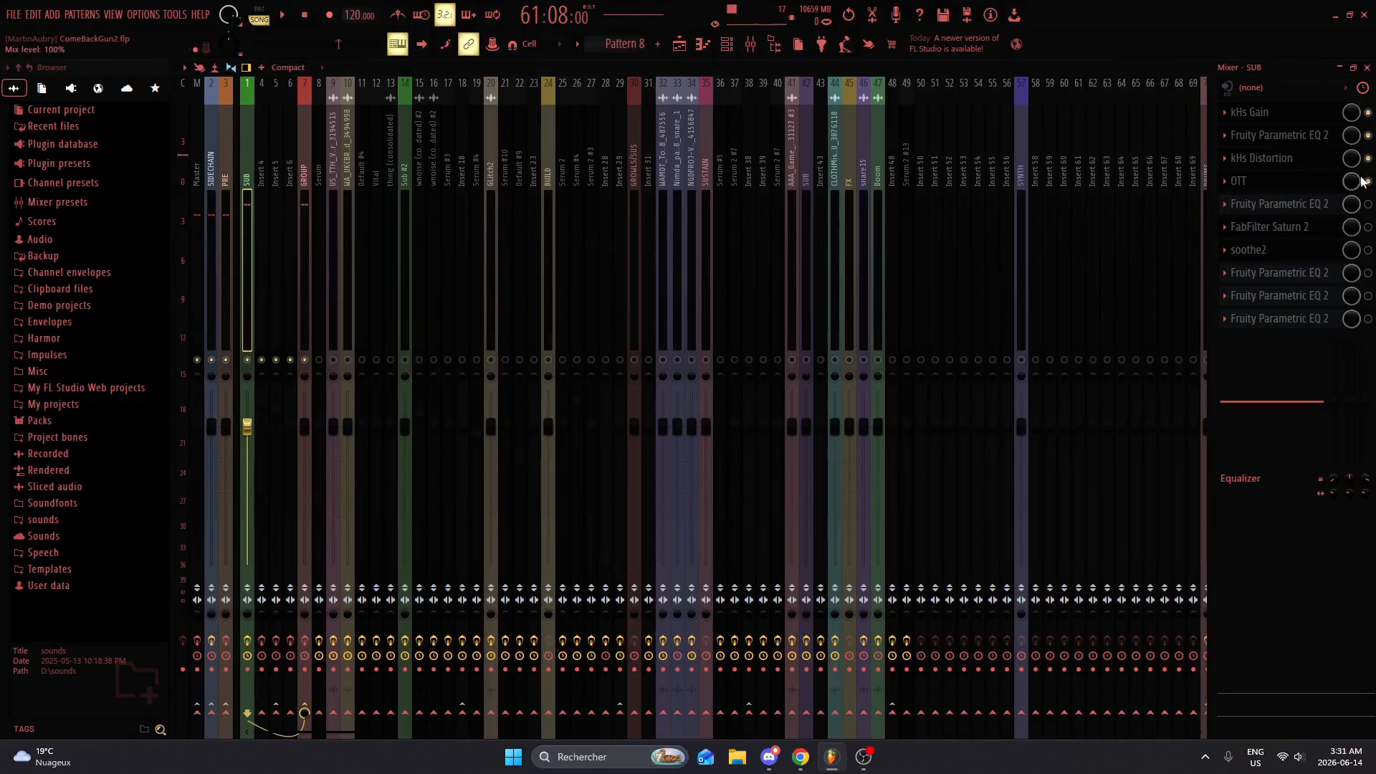
click(1238, 181)
drag(456, 258, 650, 160)
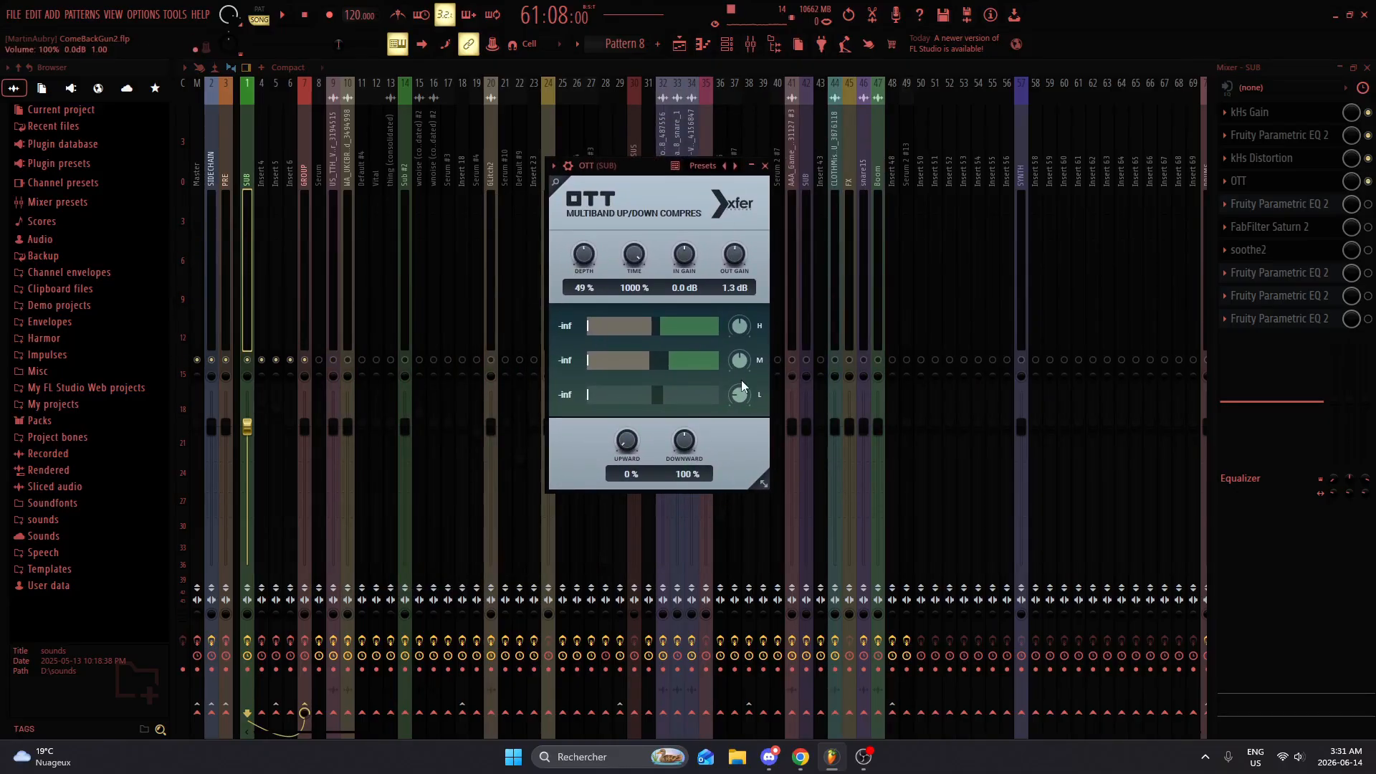
key(x)
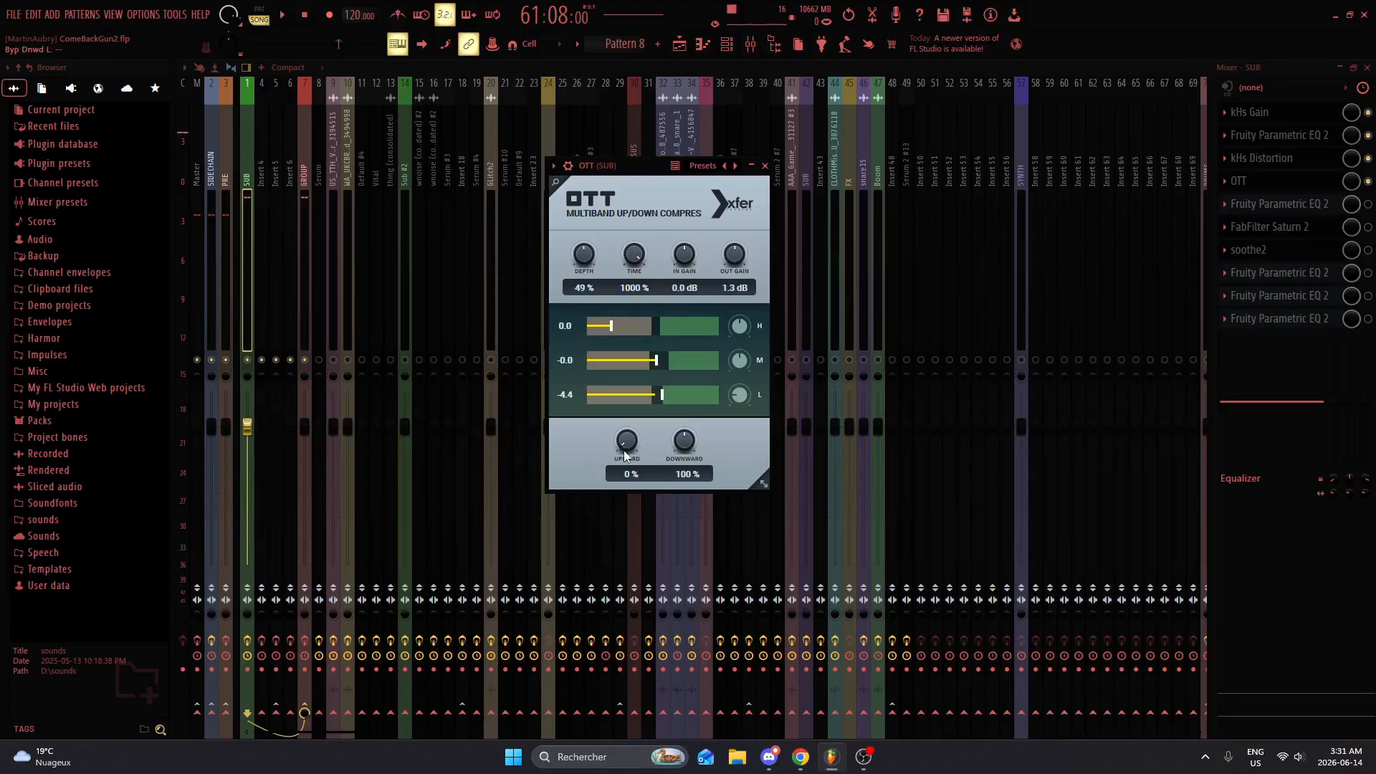
key(x)
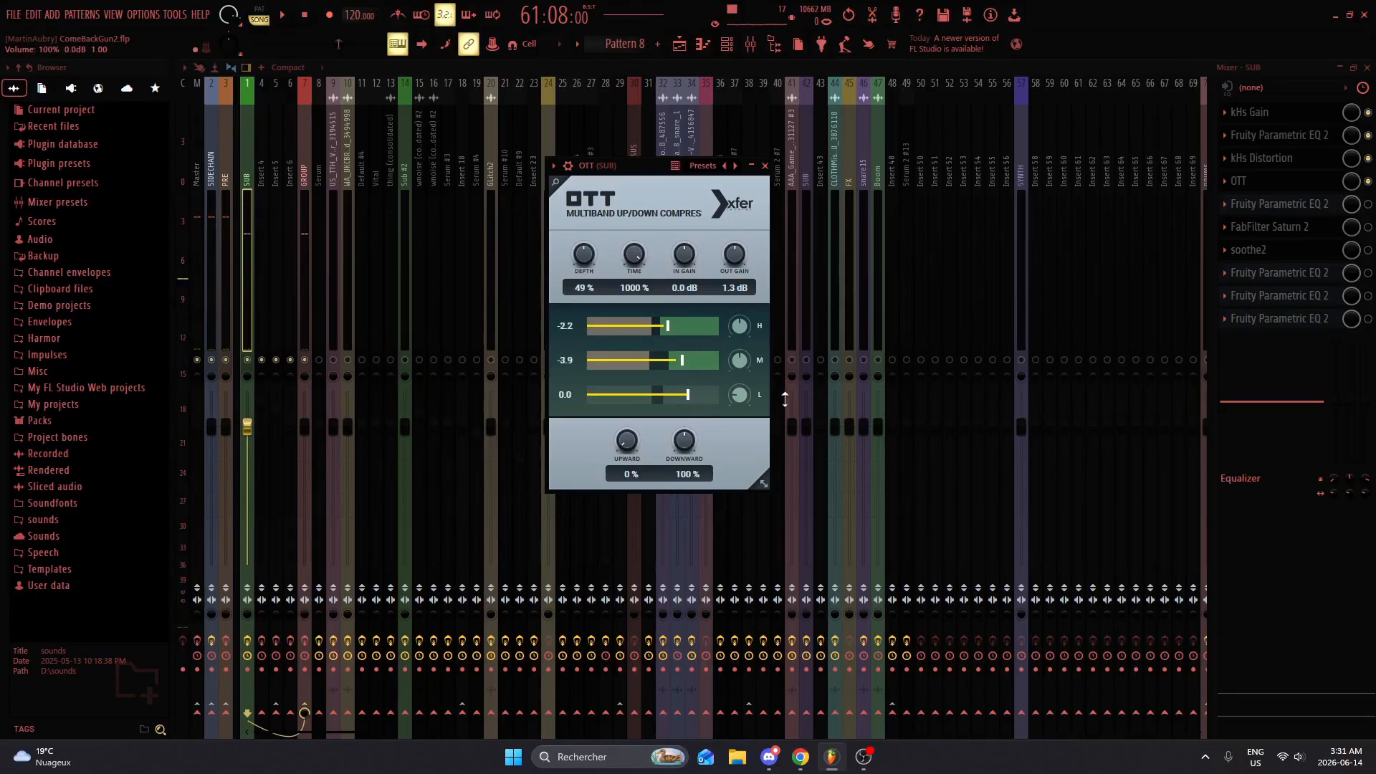
key(x)
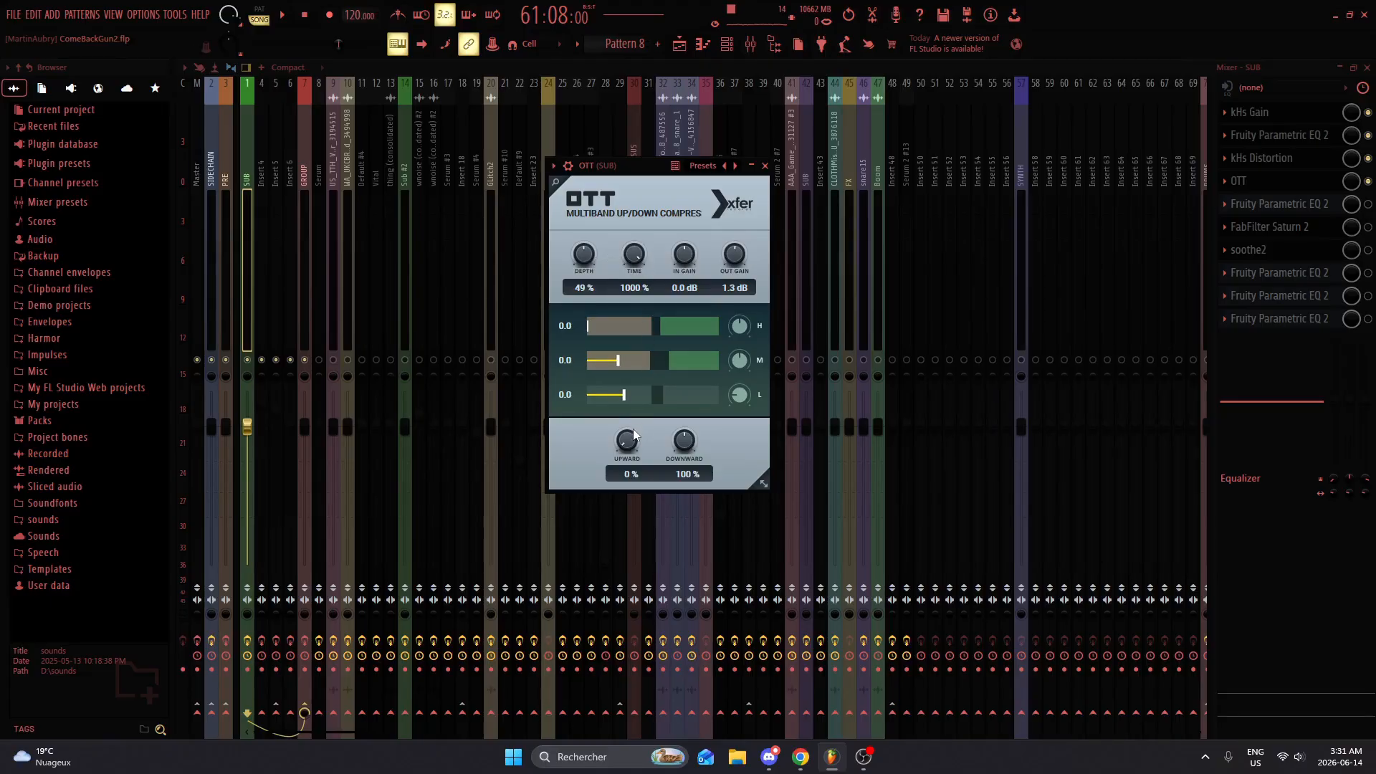
click(766, 167)
Step: Enable the Fruity Parametric EQ 2 following OTT on the SUB track, examine its curve, and audition the sound
click(1314, 206)
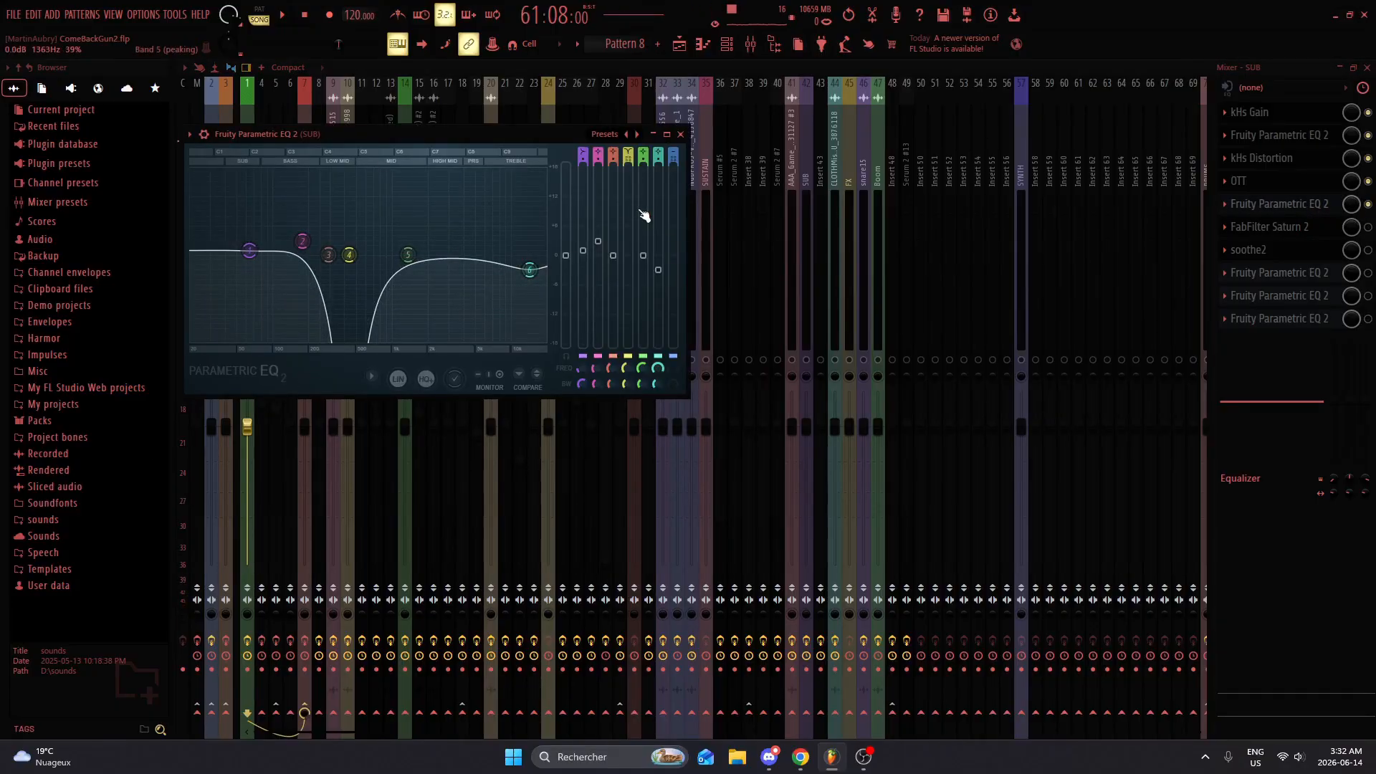
click(1316, 206)
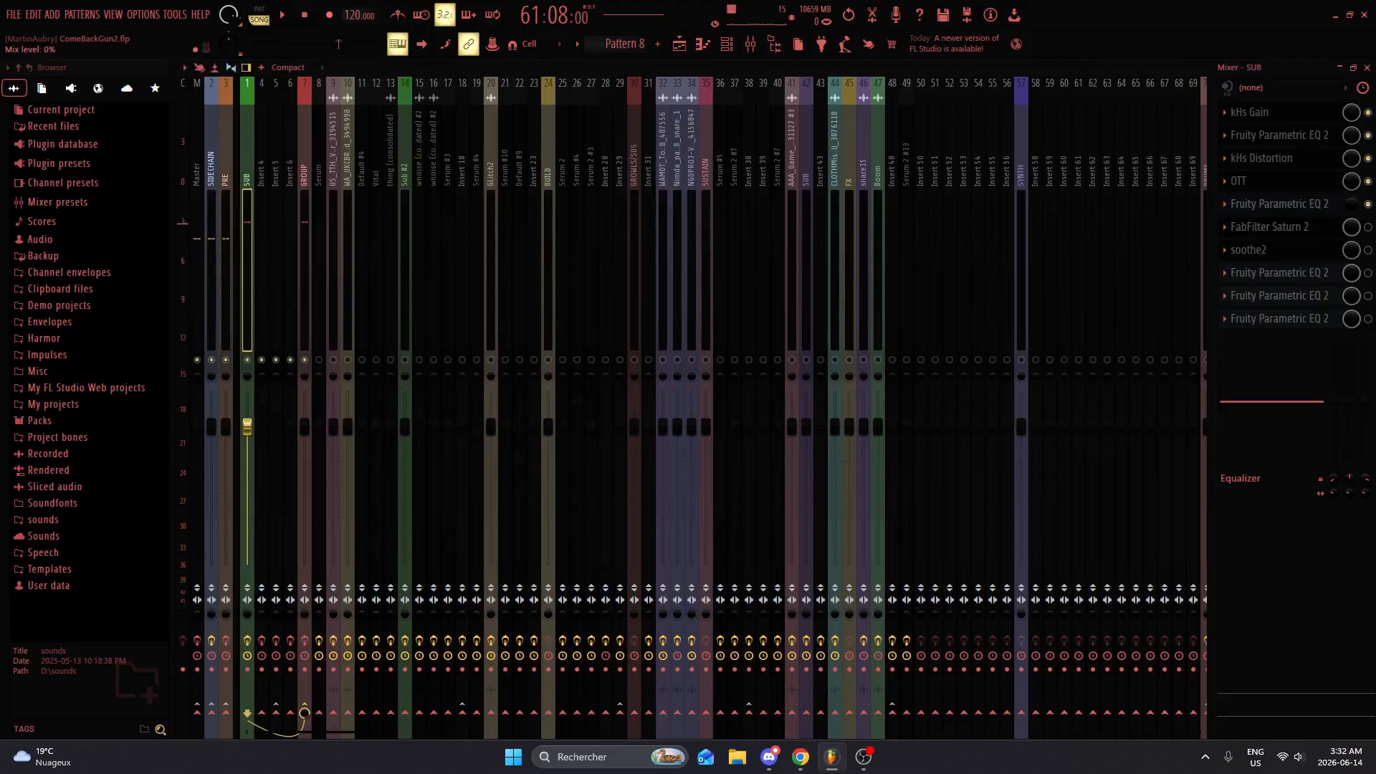
click(1317, 206)
click(1318, 208)
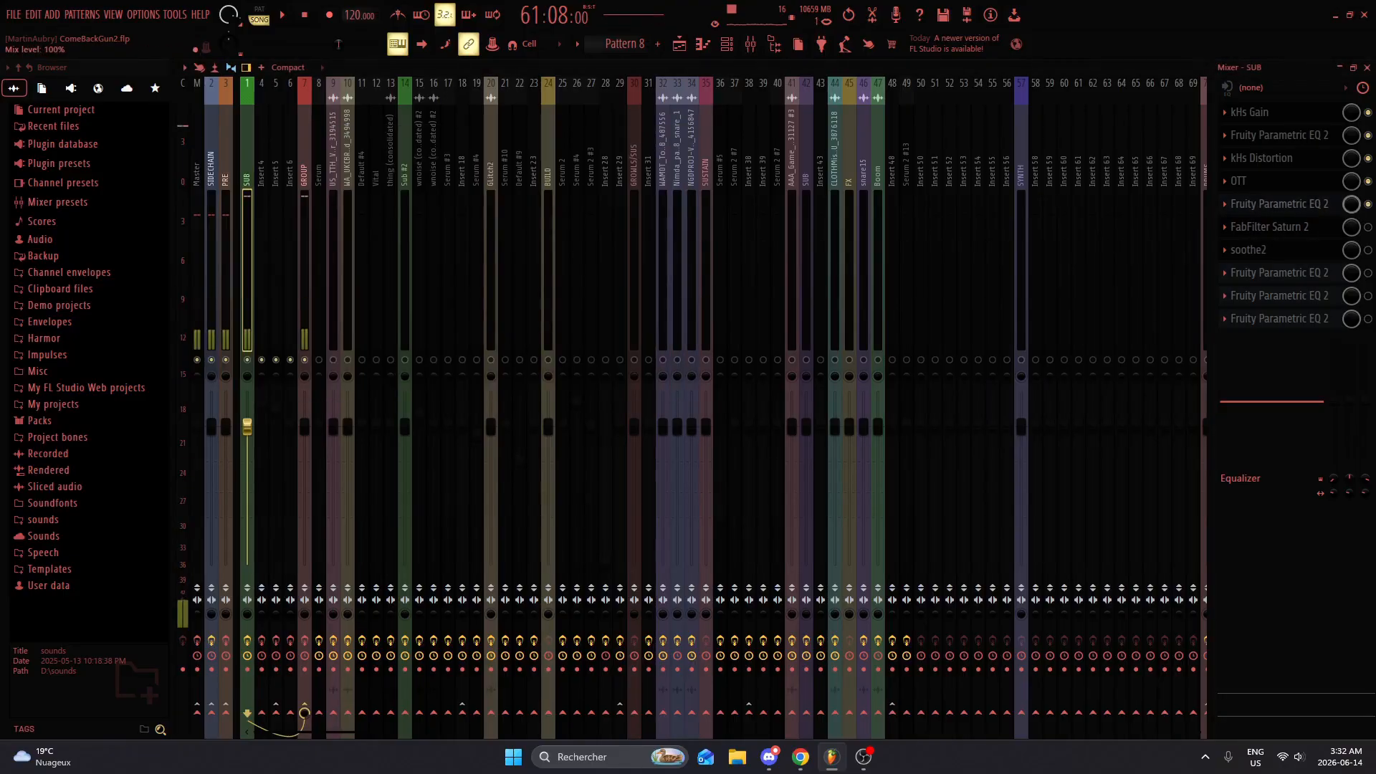
click(1318, 207)
click(1318, 208)
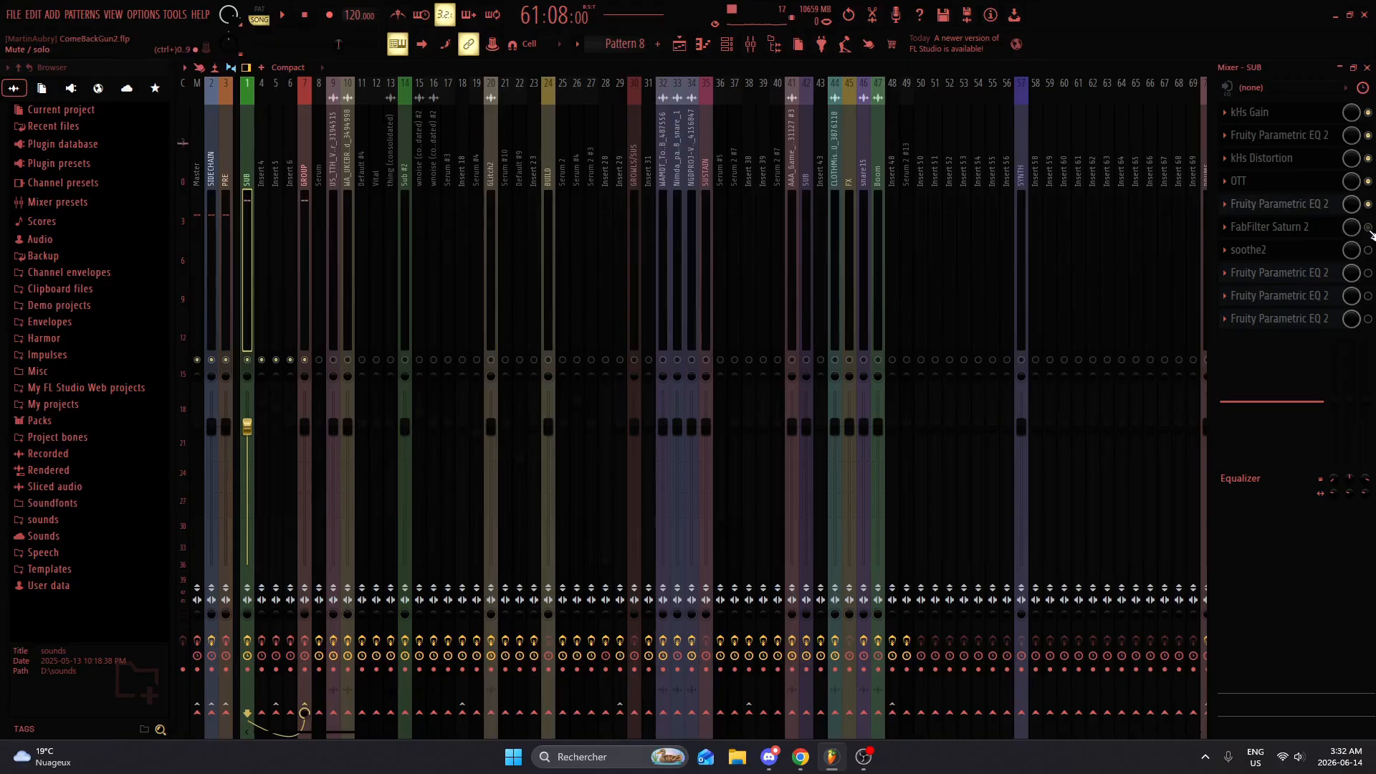
Step: Enable FabFilter Saturn 2 on the SUB track and examine its band drive and level settings
click(1368, 228)
click(1316, 228)
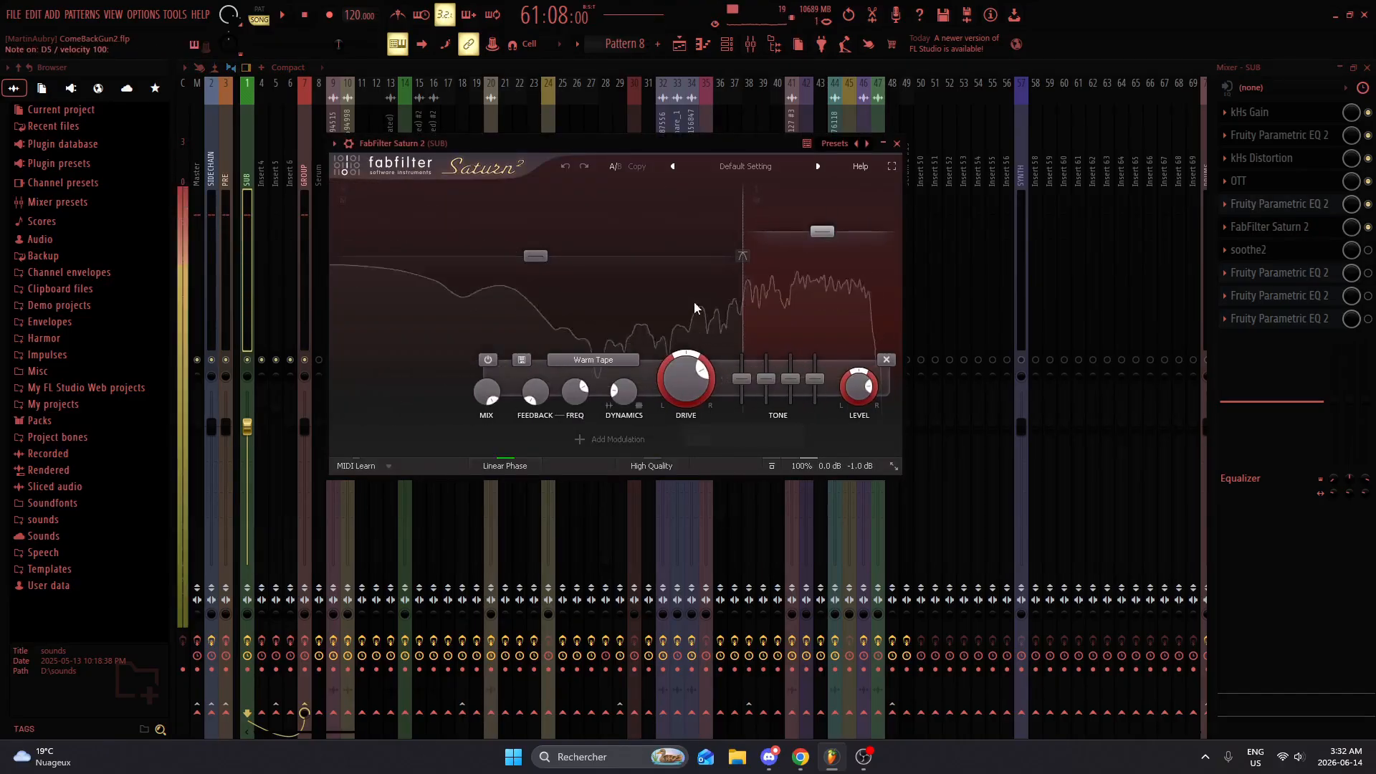
mouse_move(818, 235)
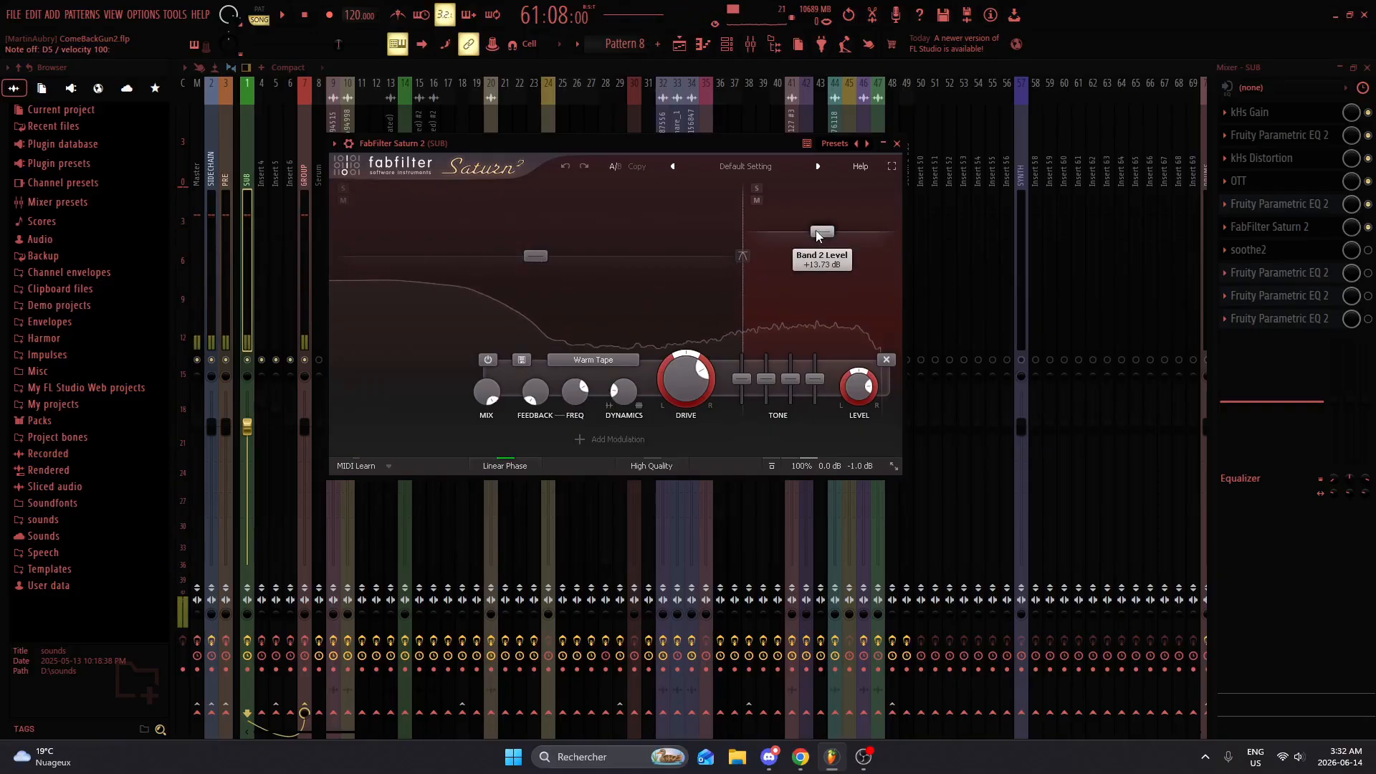
click(897, 144)
Step: Enable soothe2 on the SUB track and check its settings briefly
click(1368, 251)
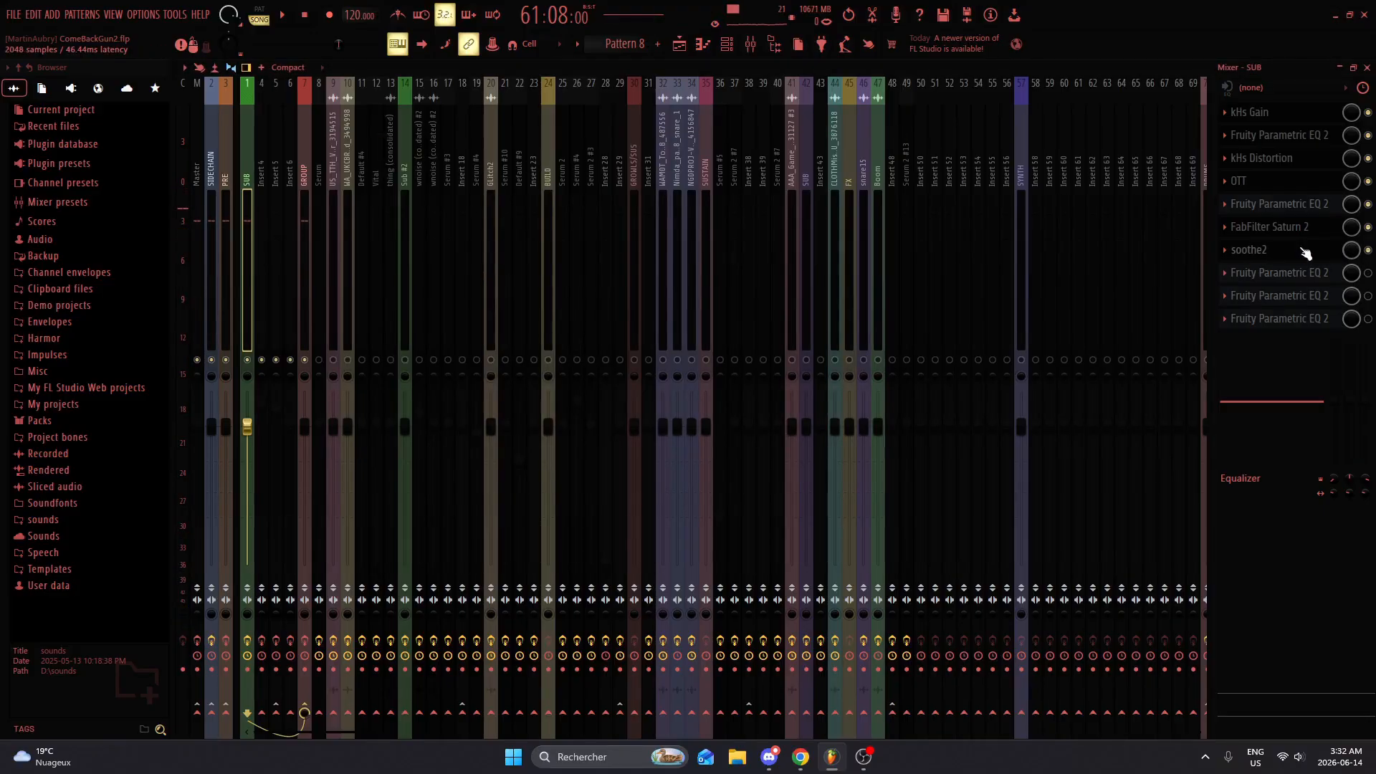
click(1306, 250)
click(1306, 250)
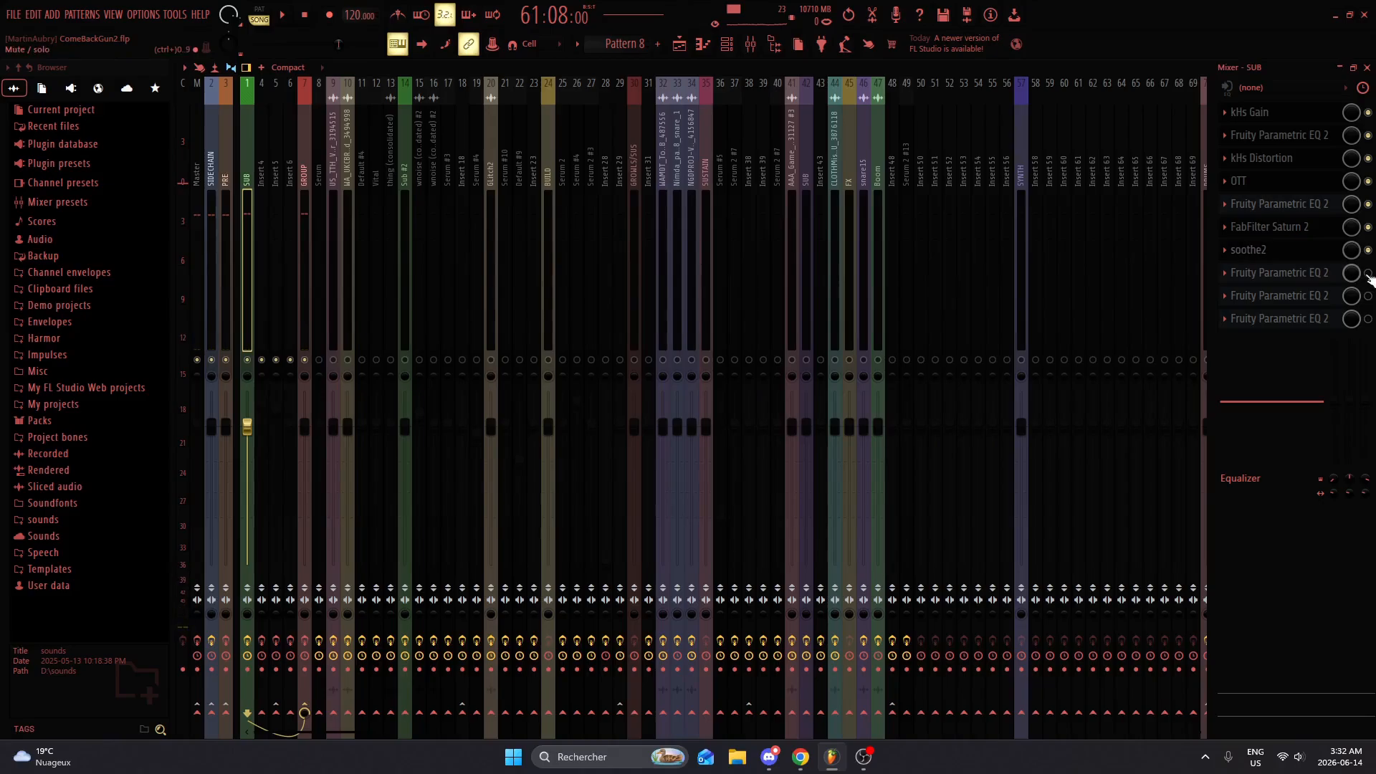
Step: Enable the two Fruity Parametric EQ 2 slots following soothe2 on the SUB track and check their curves
click(1367, 273)
click(1328, 273)
click(1330, 274)
click(1368, 297)
click(1329, 282)
click(1320, 294)
click(1321, 294)
Step: Enable the last Fruity Parametric EQ 2 on the SUB track, check its curve, and close the mixer and EQ
click(1368, 319)
click(1299, 319)
click(1299, 319)
click(1368, 67)
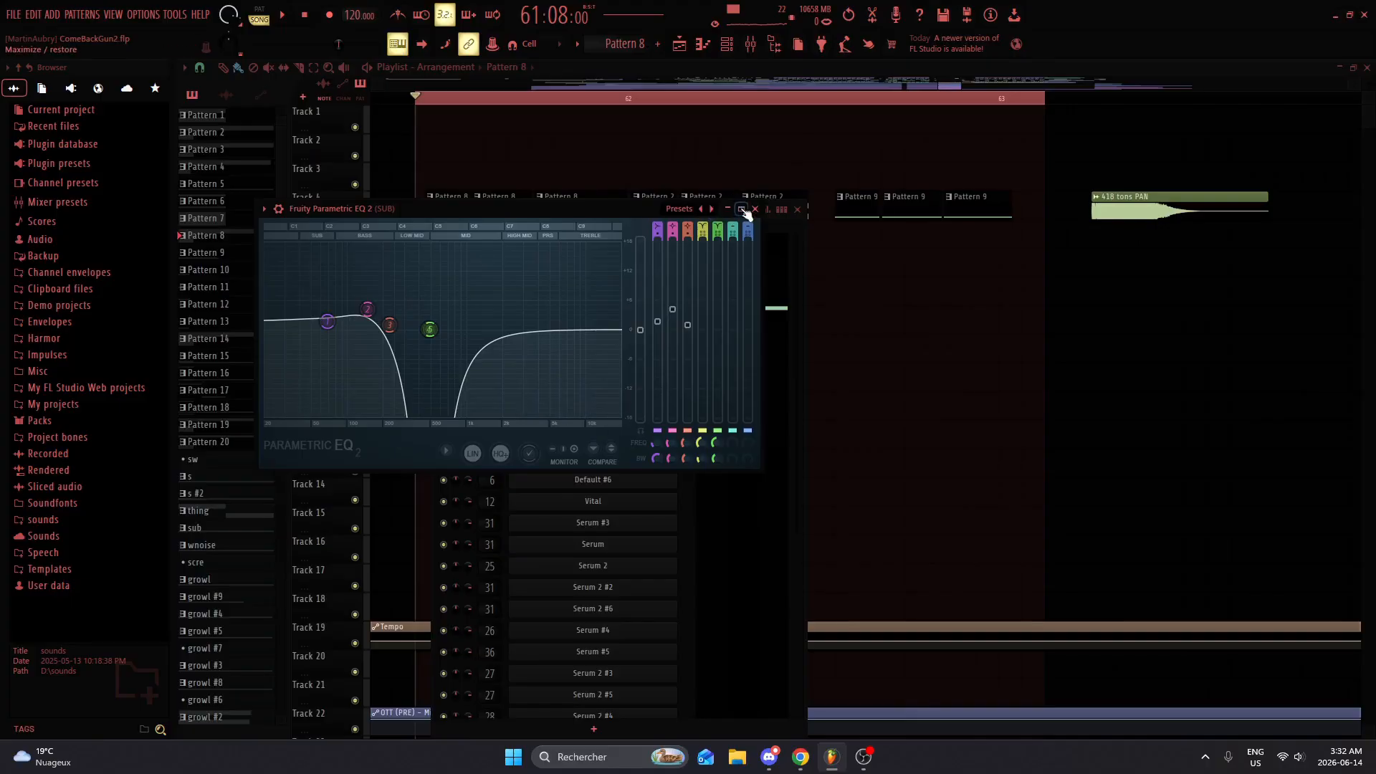
click(753, 212)
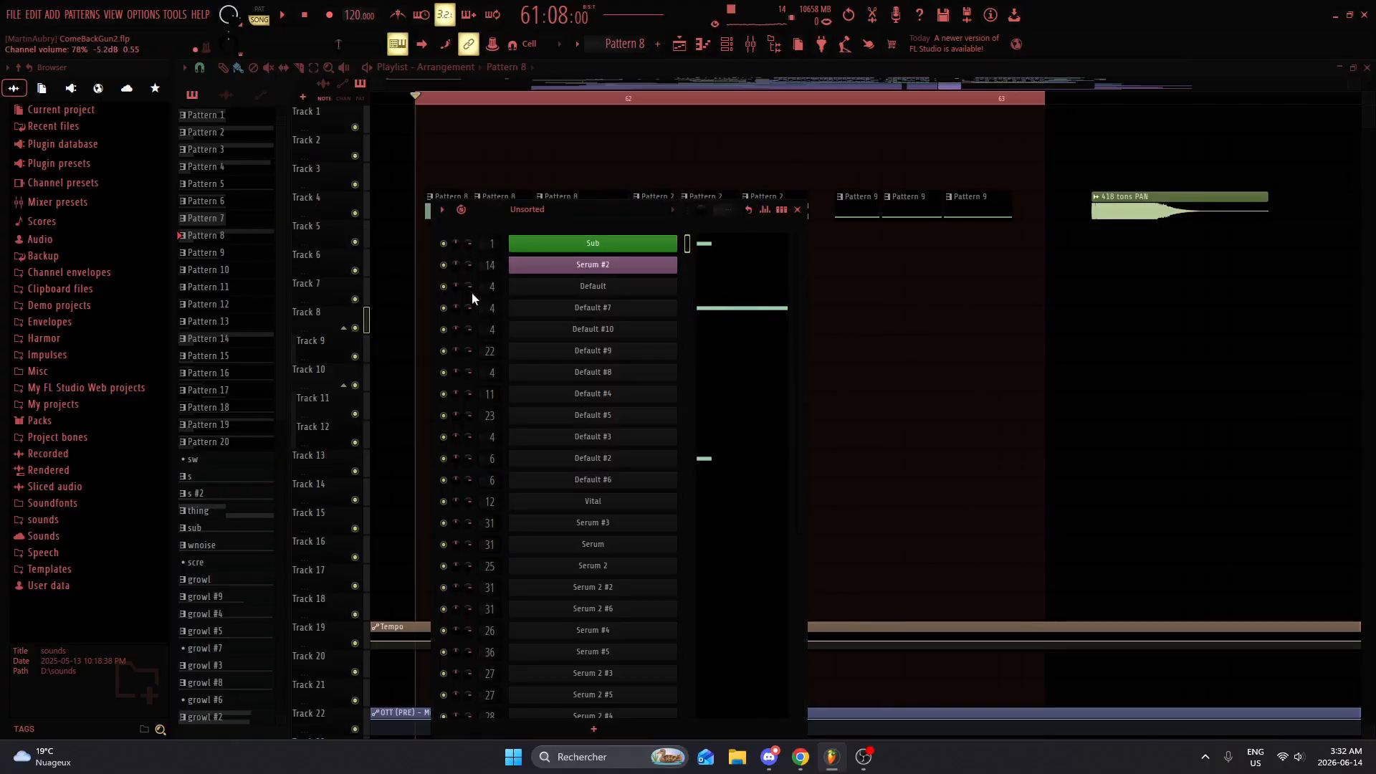
Step: Open the Default #7 Sytrus channel, audition its sound, and look at its OP 1 and main pages
click(547, 309)
key(q)
key(e)
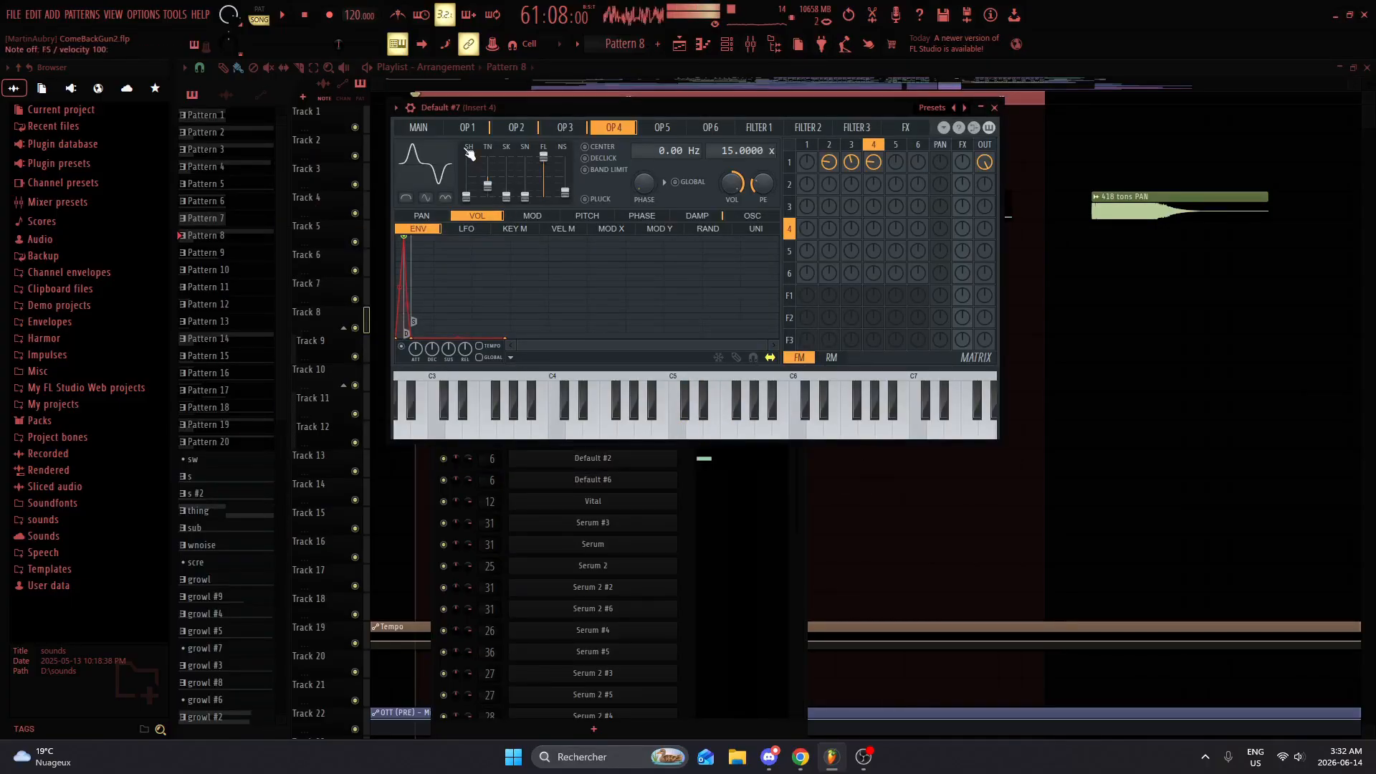
key(w)
click(467, 127)
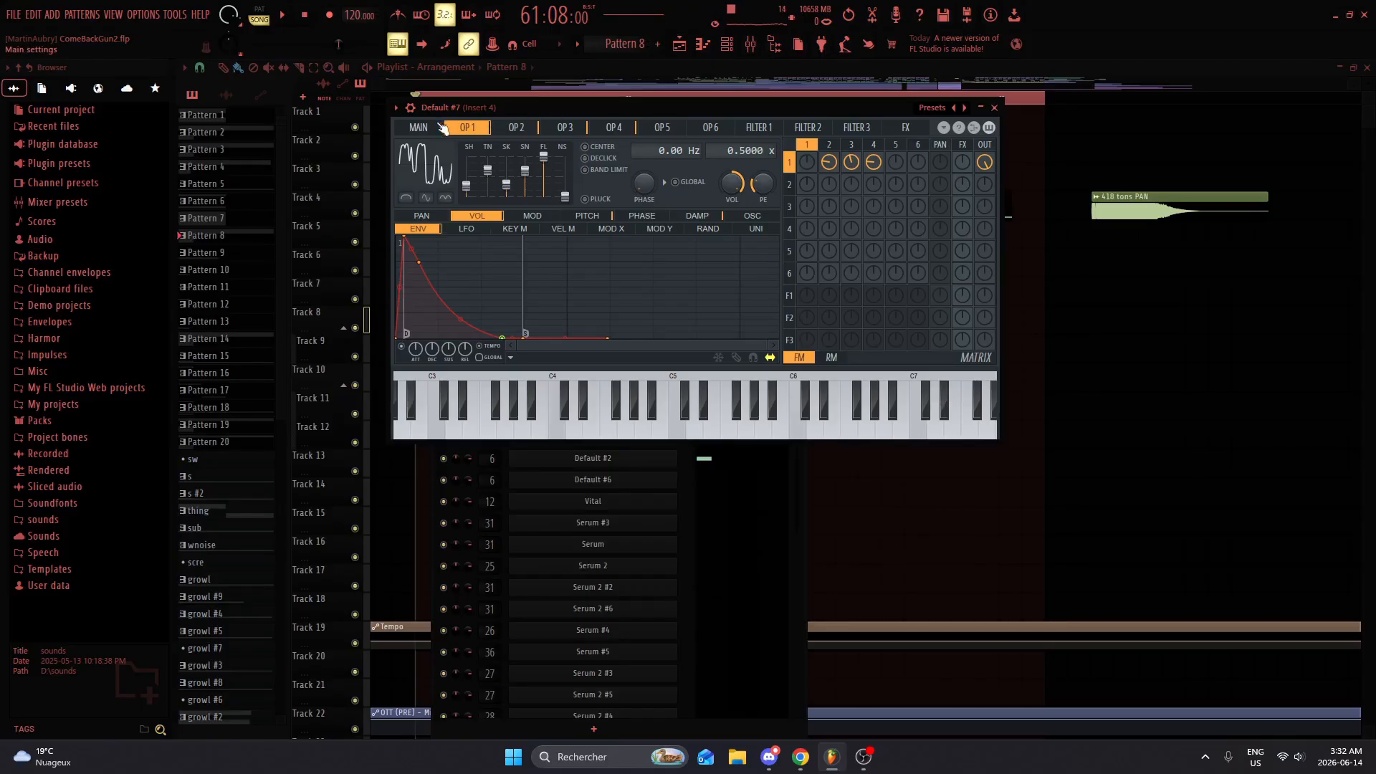
click(420, 127)
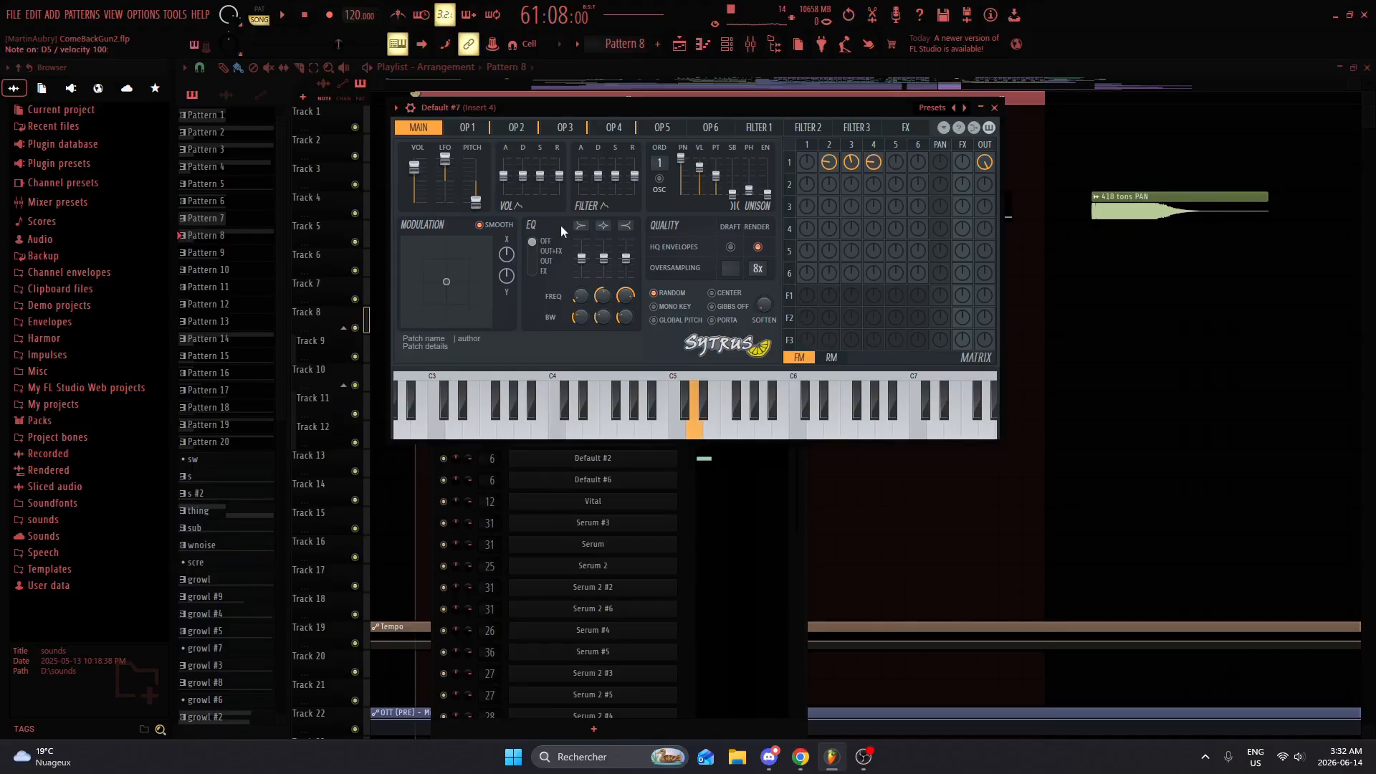
Step: Review the Default #7 patch's main, operator and filter pages, finishing on OP 1
click(473, 127)
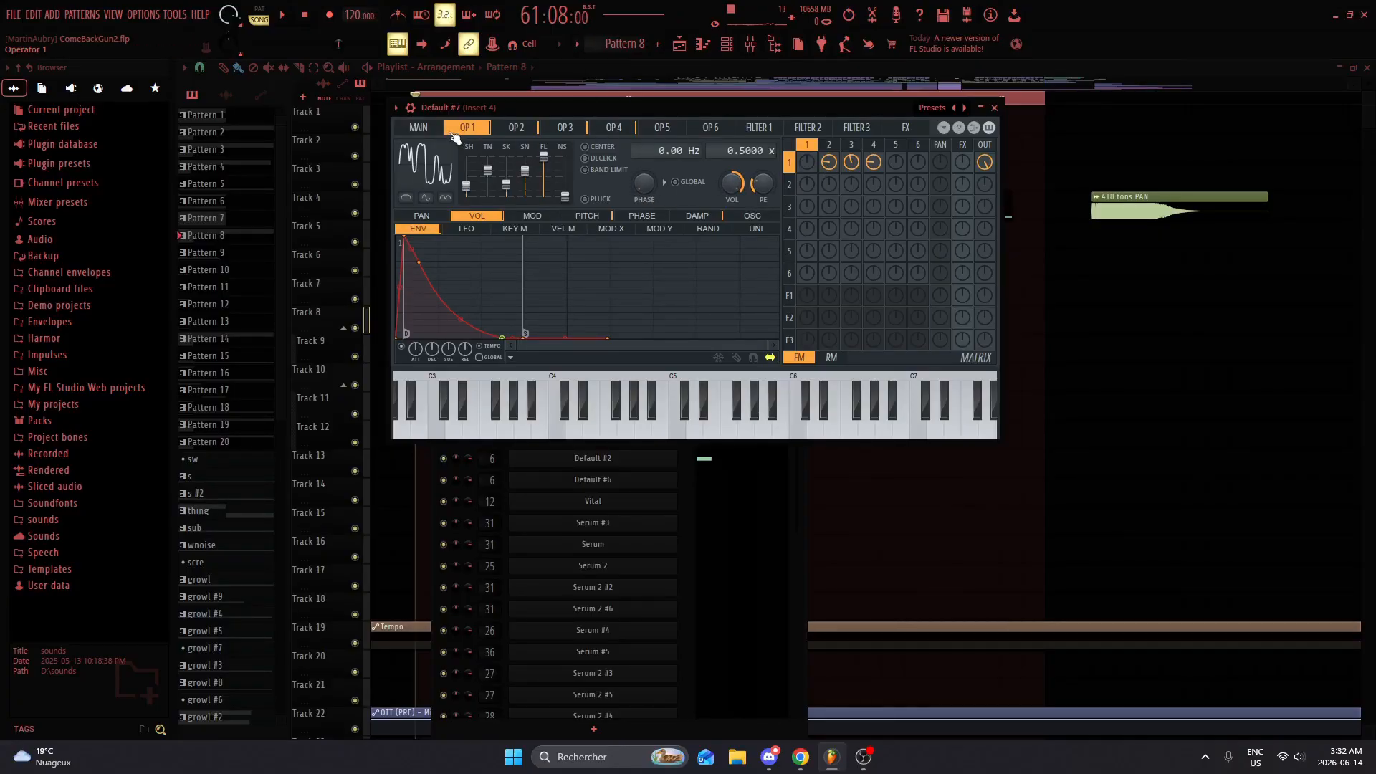
click(419, 128)
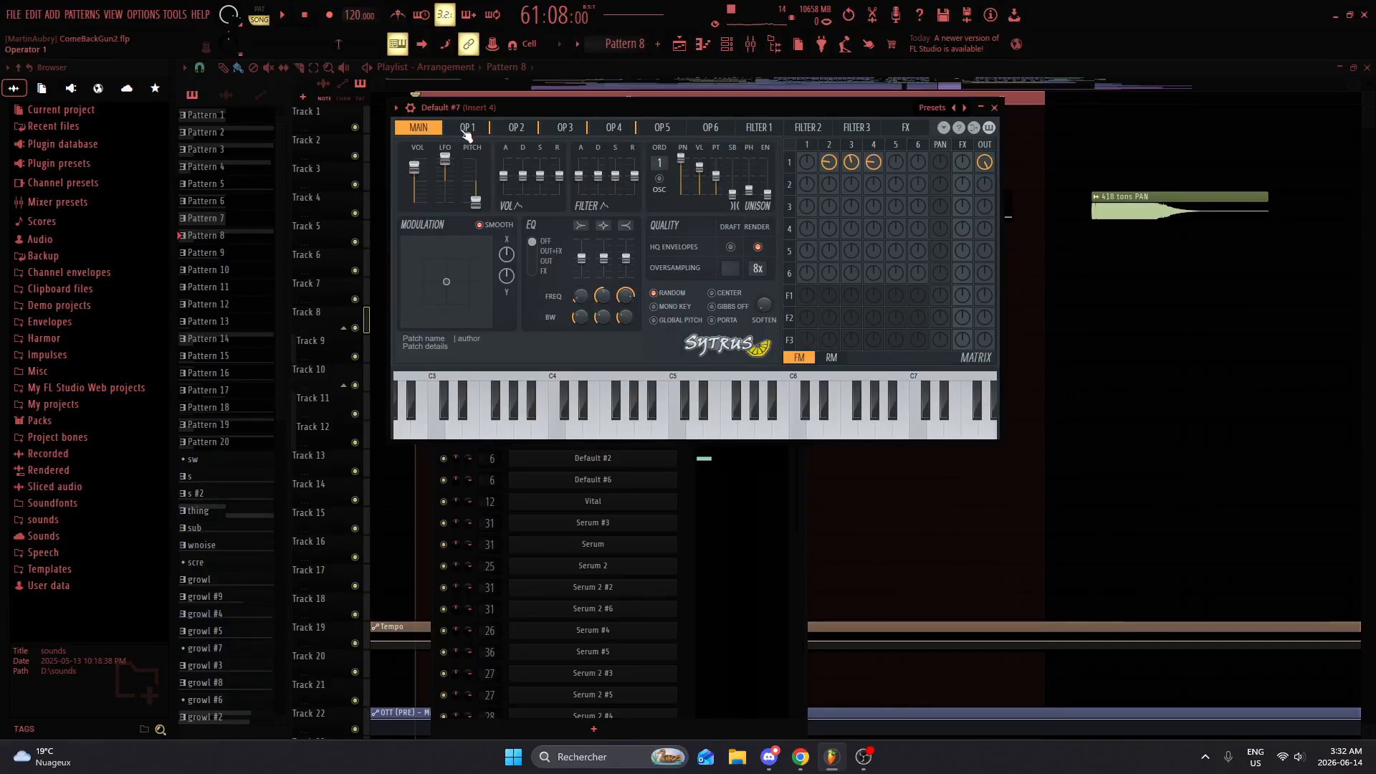
click(468, 129)
click(433, 129)
click(464, 129)
click(516, 129)
click(566, 129)
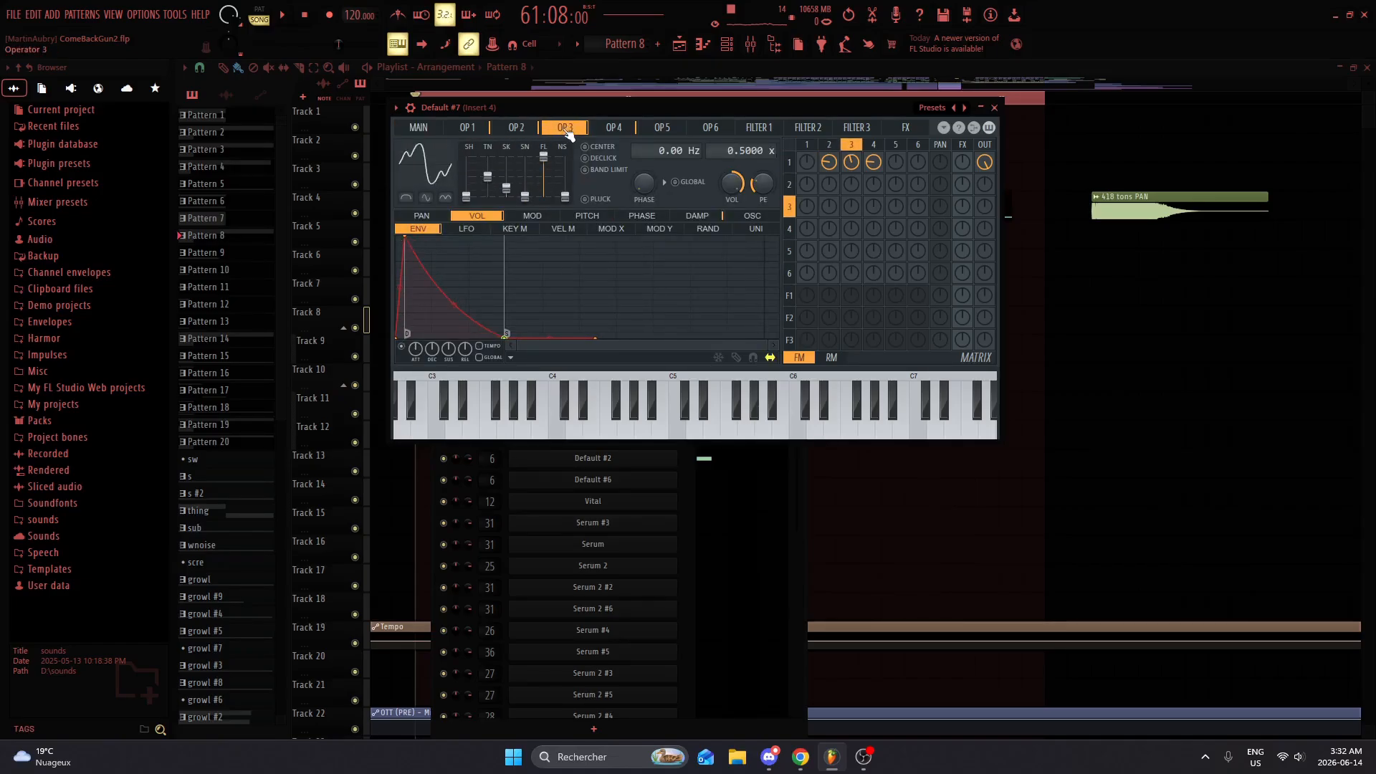
click(613, 127)
click(662, 128)
click(711, 128)
click(759, 127)
click(481, 128)
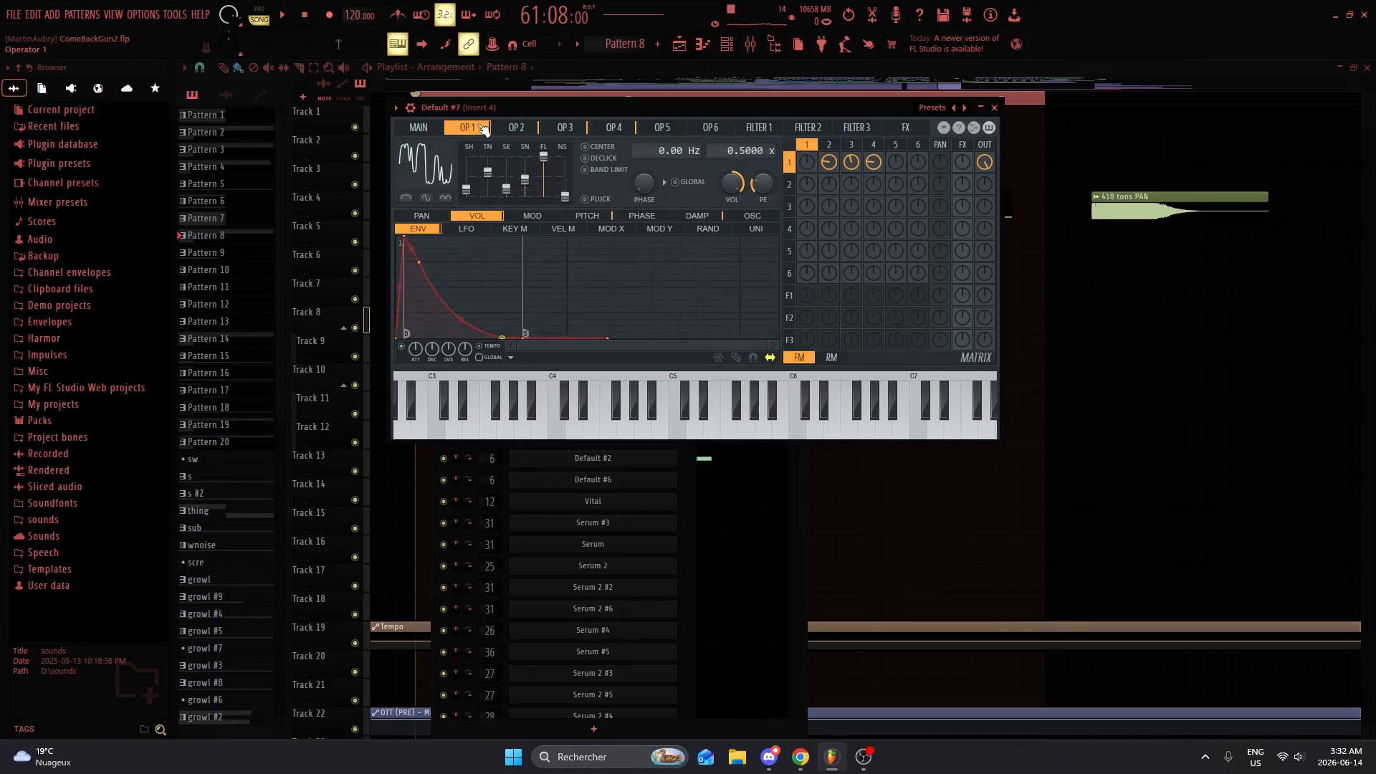
click(516, 128)
click(565, 128)
click(614, 128)
click(662, 128)
click(485, 129)
click(418, 128)
click(467, 127)
click(521, 124)
click(474, 130)
Step: Audition the patch, and lower OP 1's SH, SK, SN and FL waveform sliders to their minimum
key(x)
key(c)
key(x)
drag(466, 190, 527, 202)
drag(544, 156, 543, 196)
drag(466, 177, 466, 196)
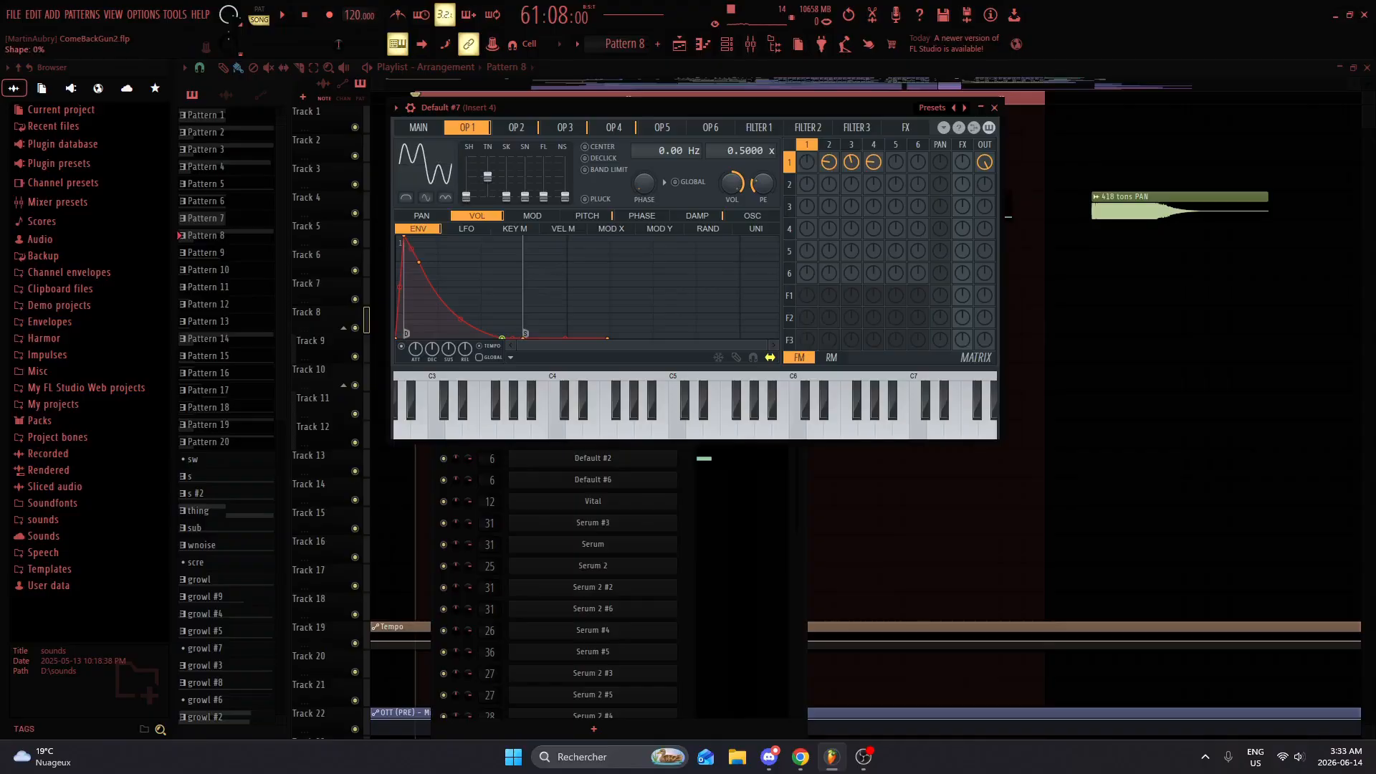
Step: Clear OP 1's oscillator harmonics, raise only the first one to maximum, and audition the plain sine
click(753, 216)
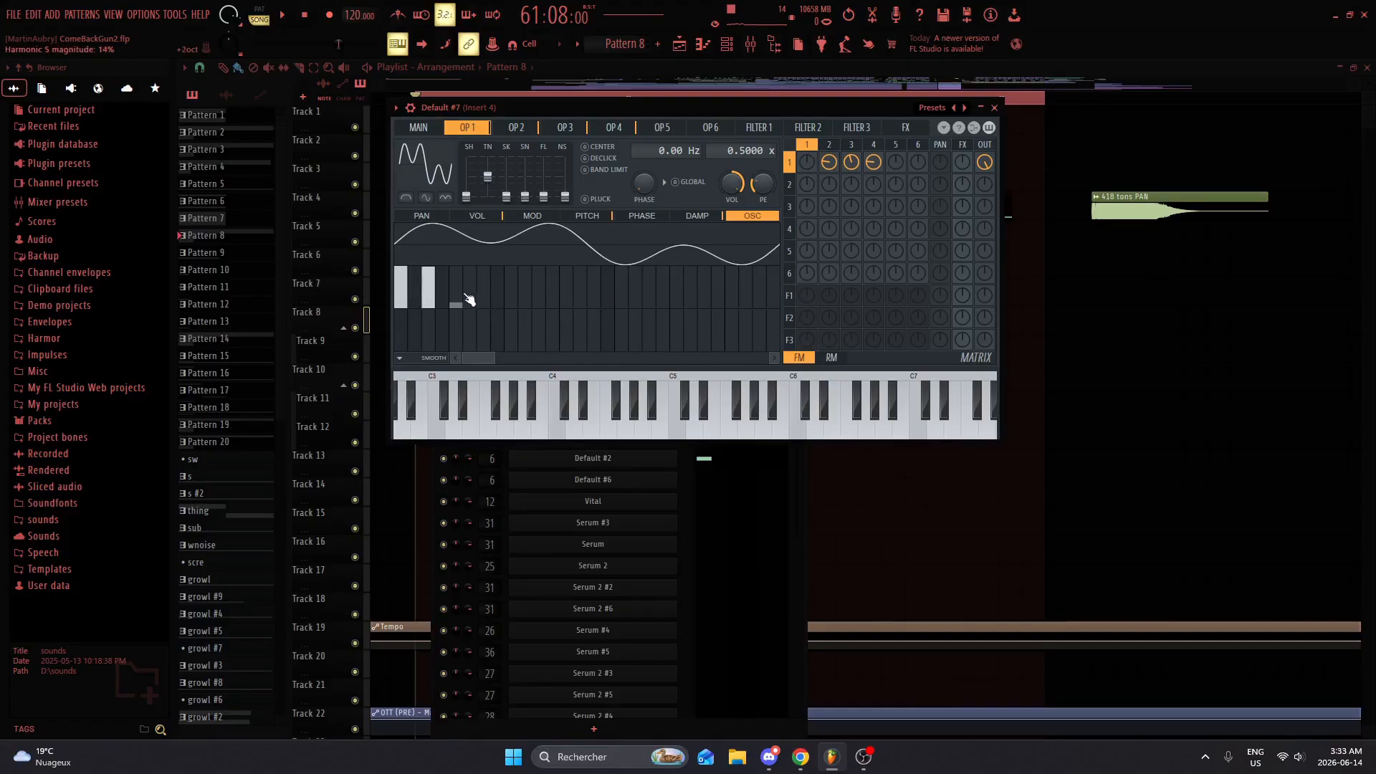
drag(430, 283, 401, 337)
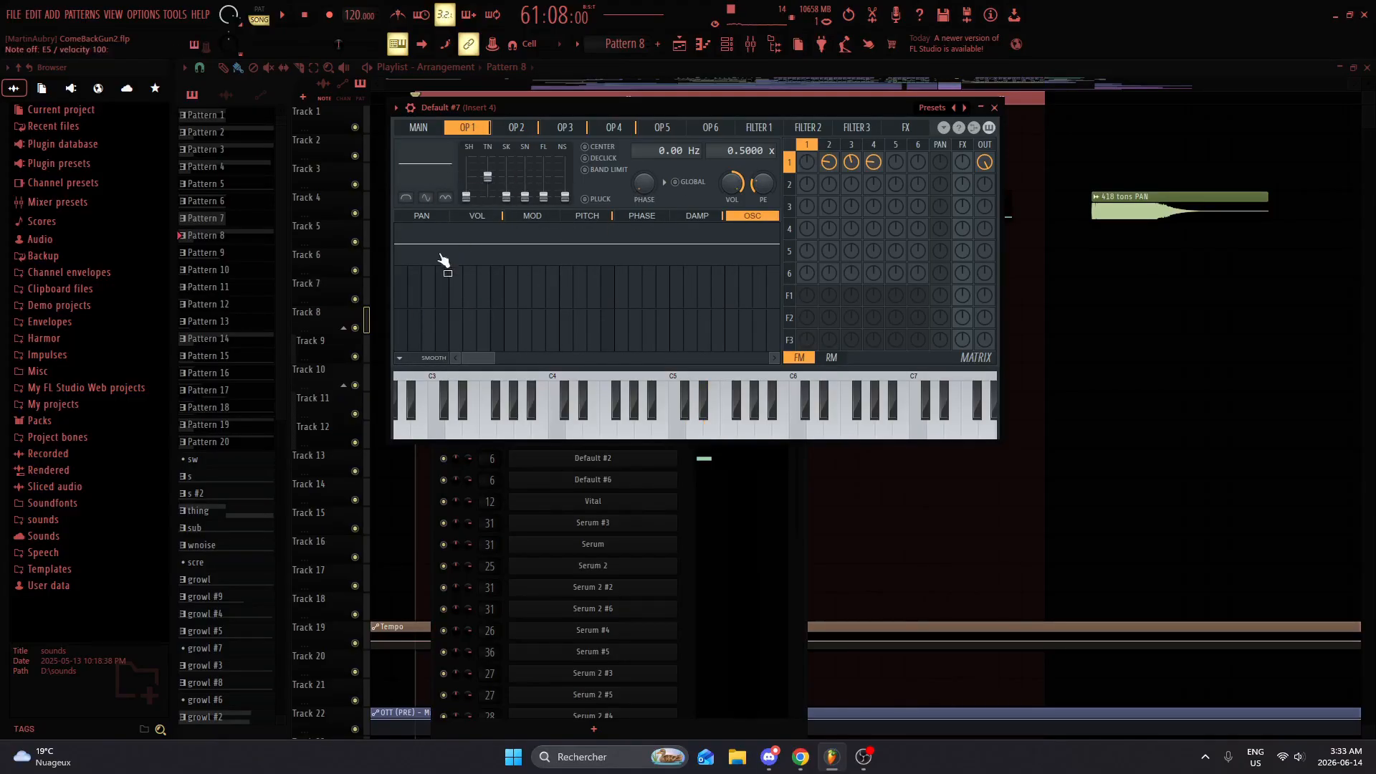
drag(405, 289, 394, 177)
key(w)
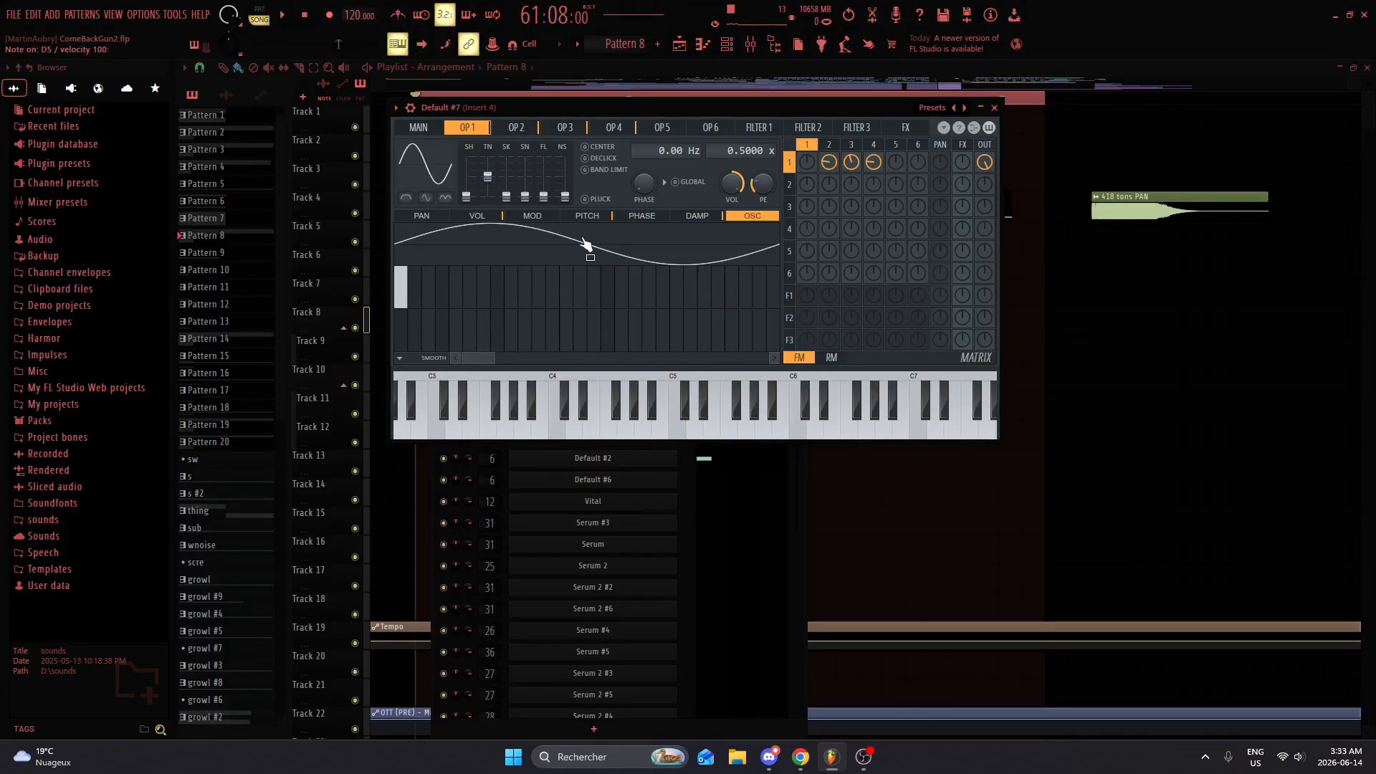
key(w)
key(e)
Step: Add the fourth harmonic and a lower-level fifteenth harmonic to OP 1's oscillator, auditioning the sound
mouse_move(445, 291)
mouse_down()
mouse_move(444, 259)
mouse_move(440, 304)
mouse_move(445, 281)
mouse_up()
key(w)
key(w)
key(w)
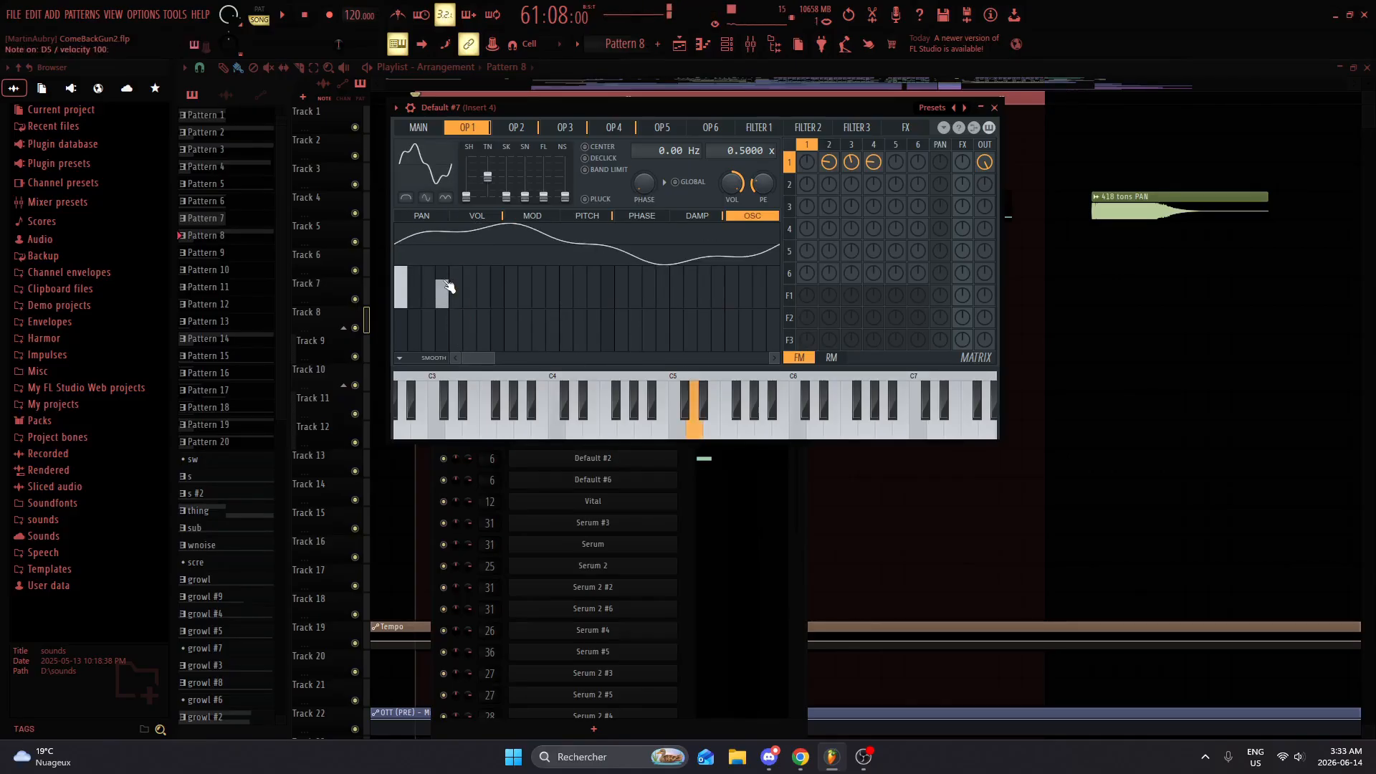
click(593, 279)
key(w)
click(596, 291)
key(w)
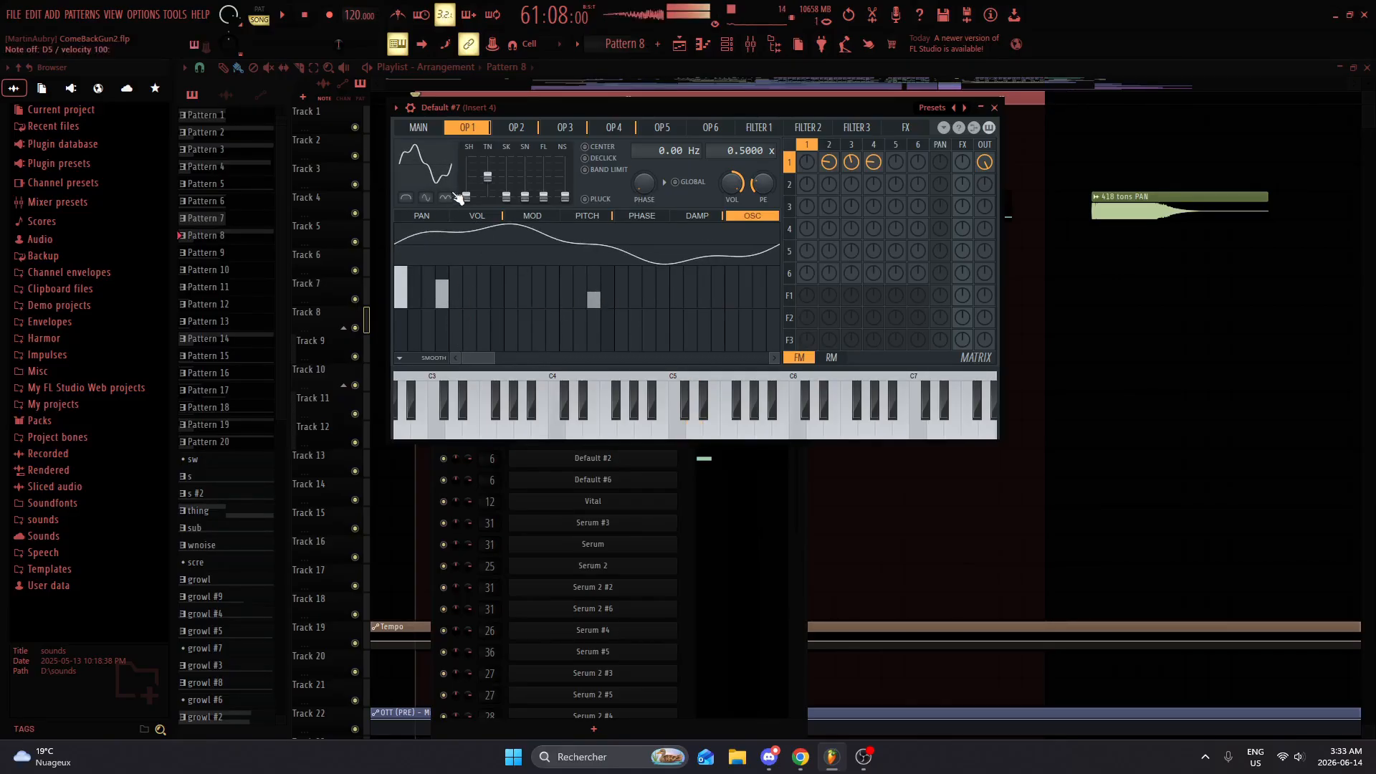
Step: Return to OP 1's volume envelope and raise its SH, SK and SN waveform sliders while auditioning the sound
click(598, 218)
click(474, 219)
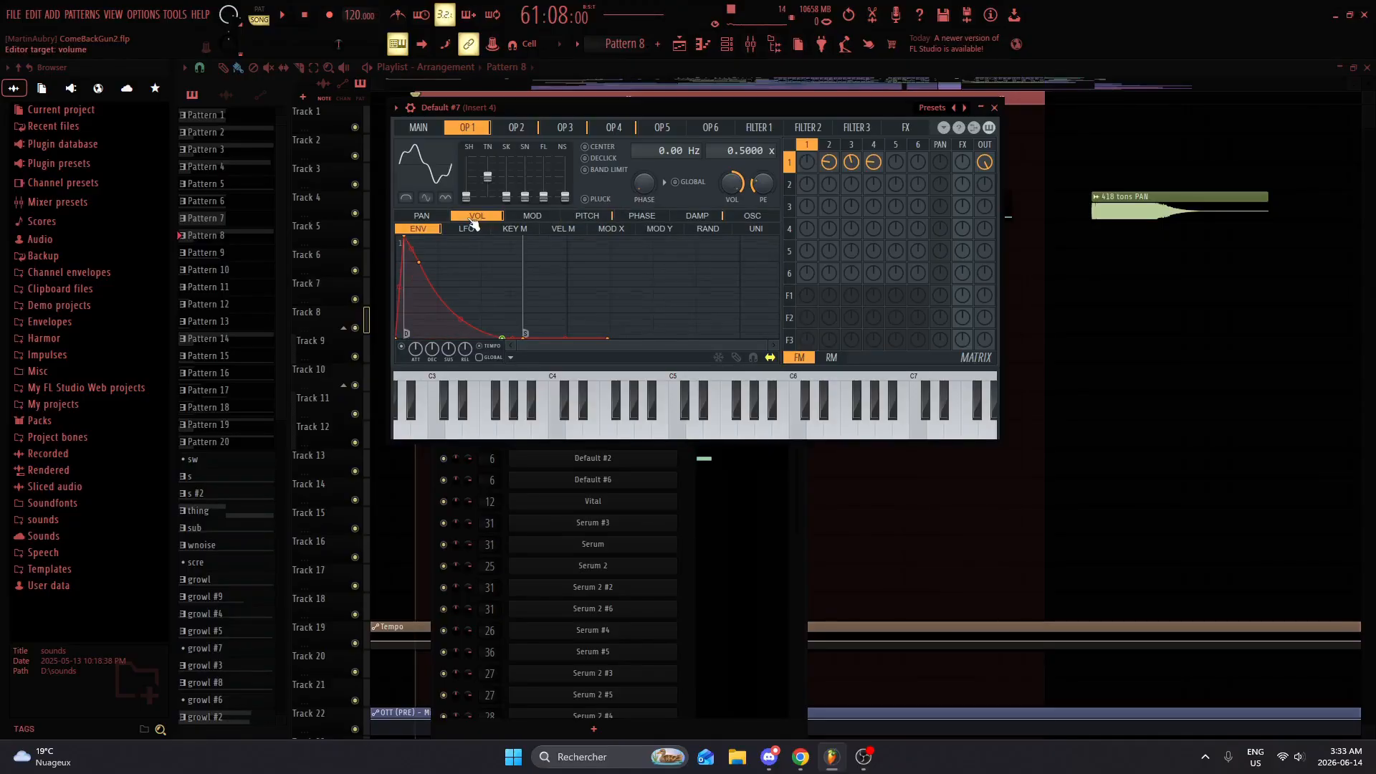
drag(508, 199, 466, 171)
key(w)
key(w)
key(w)
key(w)
key(w)
key(w)
key(w)
key(w)
key(w)
key(w)
Step: Try the waveform mode toggles under OP 1's wave display, switching each on and off while auditioning the sound
key(w)
click(446, 200)
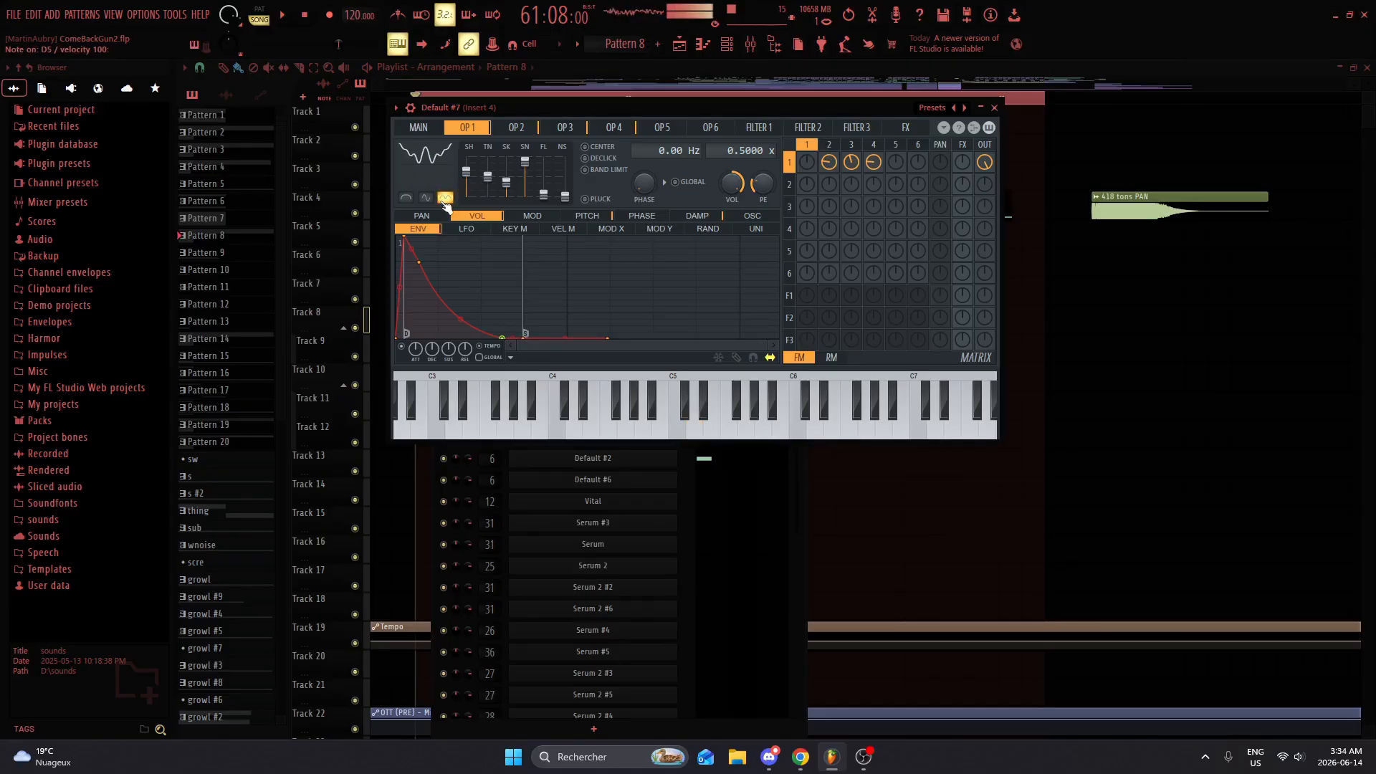
click(446, 199)
click(428, 200)
key(w)
click(427, 199)
Step: Raise OP 1's TN and SK waveform sliders slightly and audition the resulting sound
key(w)
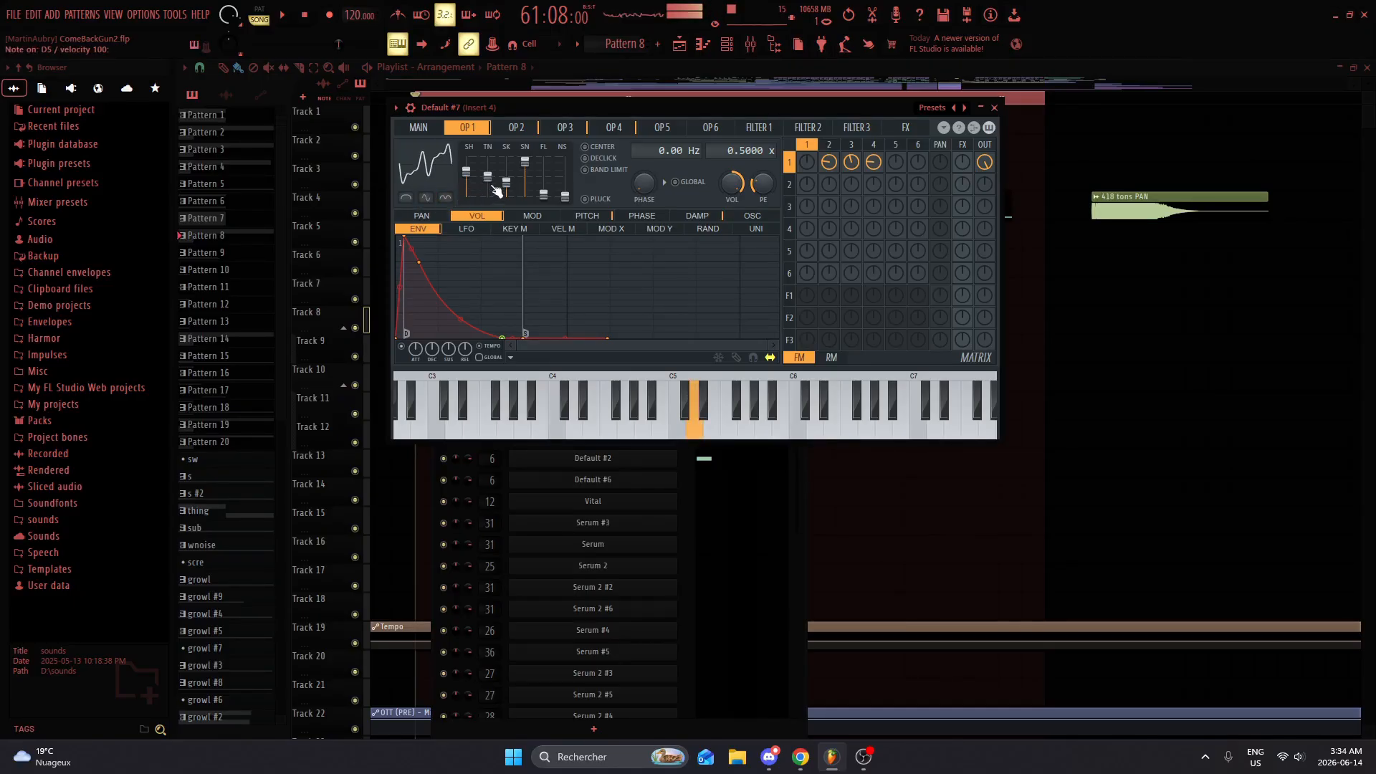
mouse_move(487, 177)
mouse_down()
mouse_move(488, 165)
mouse_move(490, 186)
mouse_move(487, 165)
mouse_move(507, 175)
mouse_up()
key(w)
key(w)
key(w)
key(w)
key(w)
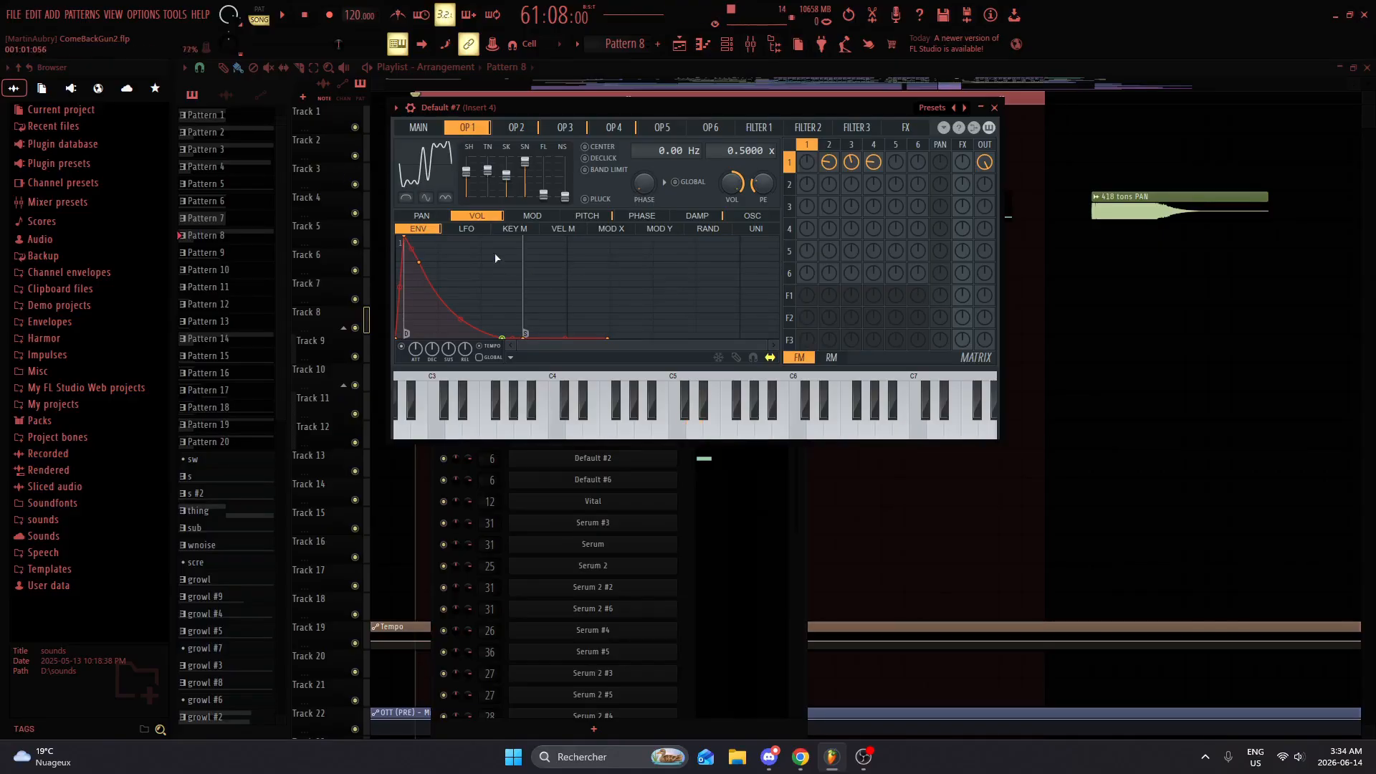
Step: Audition the patch repeatedly while examining the points of OP 1's volume envelope
key(w)
key(w)
key(w)
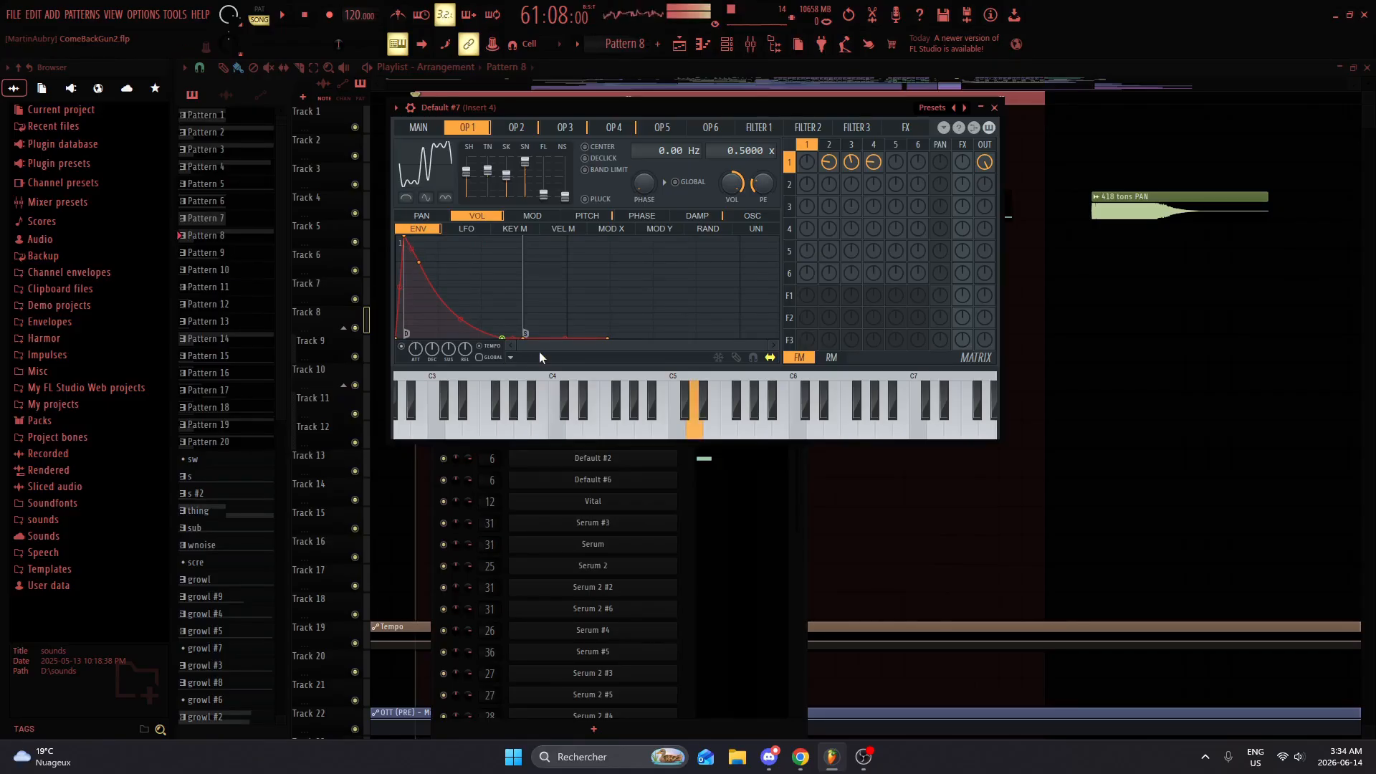
key(w)
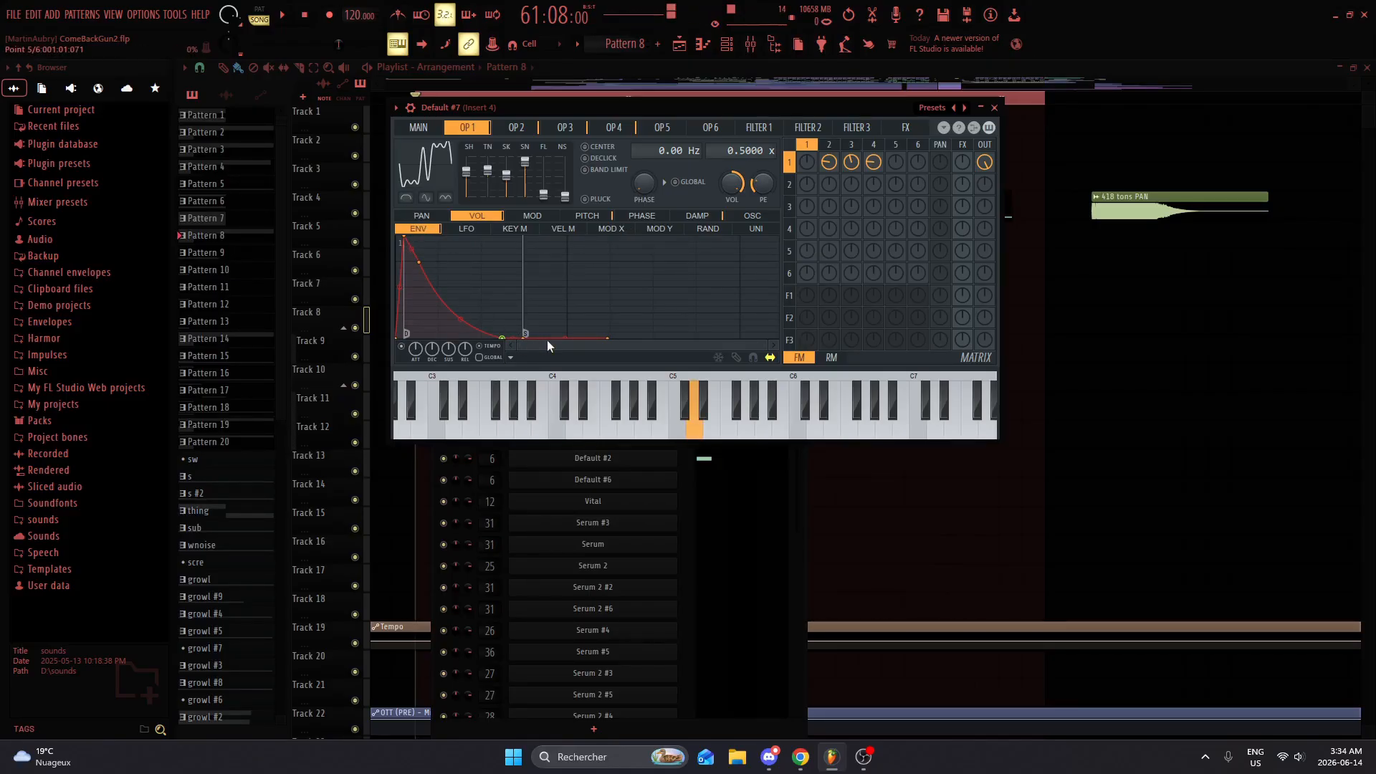
key(w)
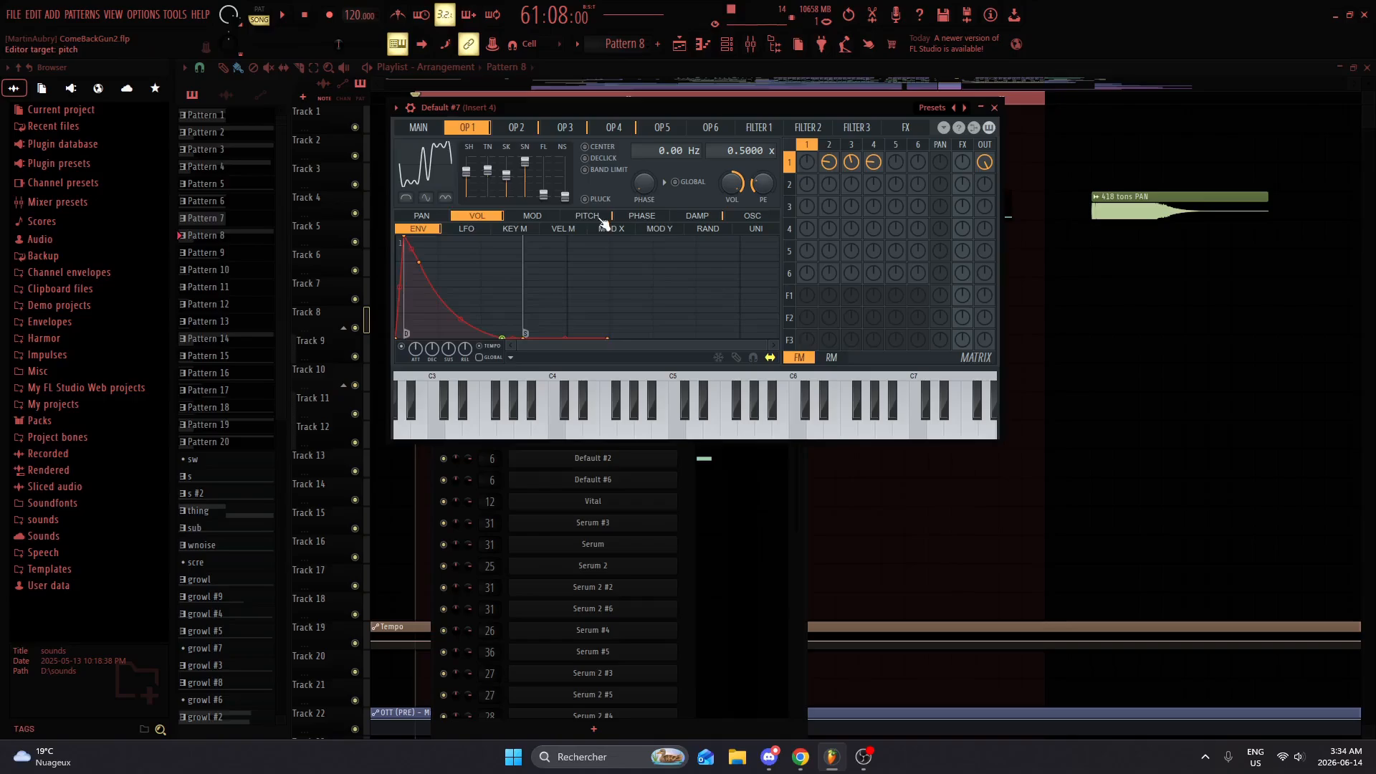
Step: Show OP 1's pitch envelope and audition the patch repeatedly while examining its curve
click(601, 218)
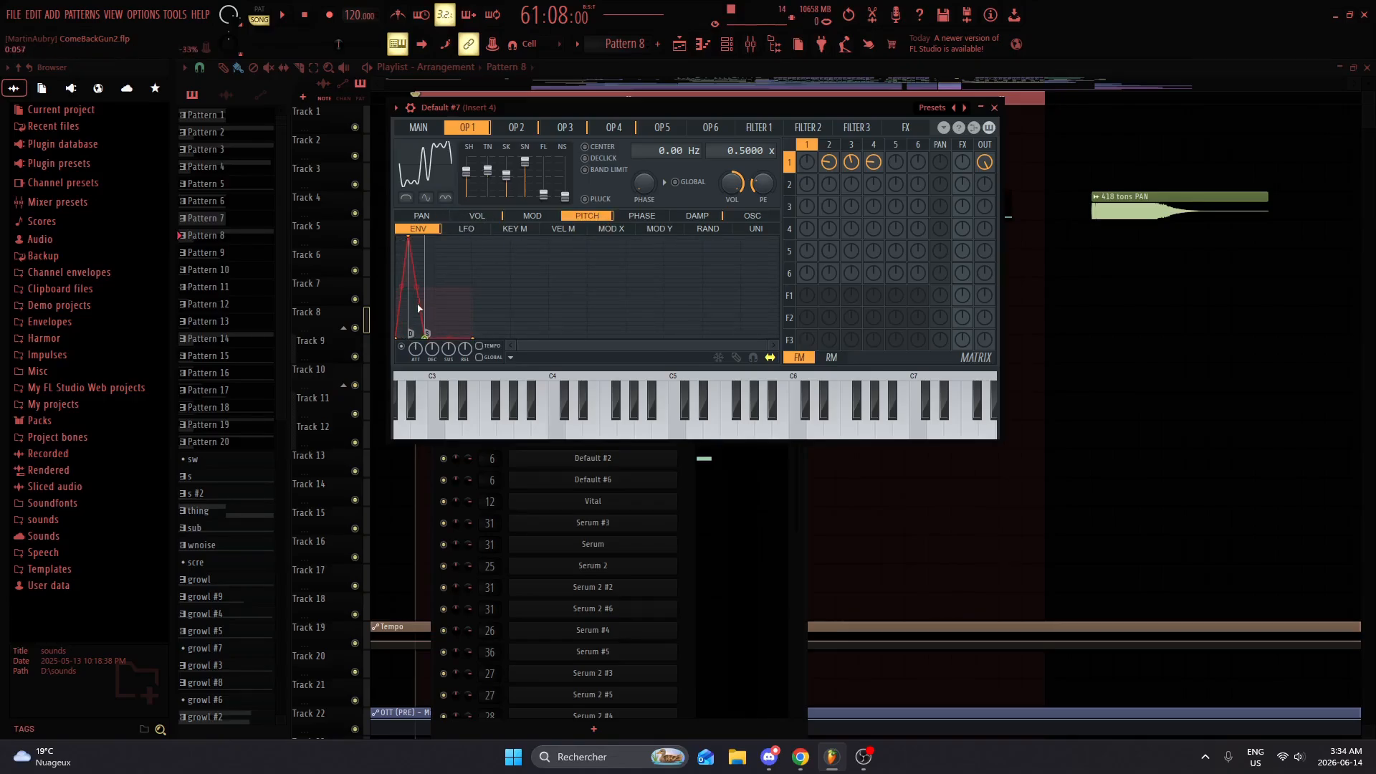
key(w)
key(w)
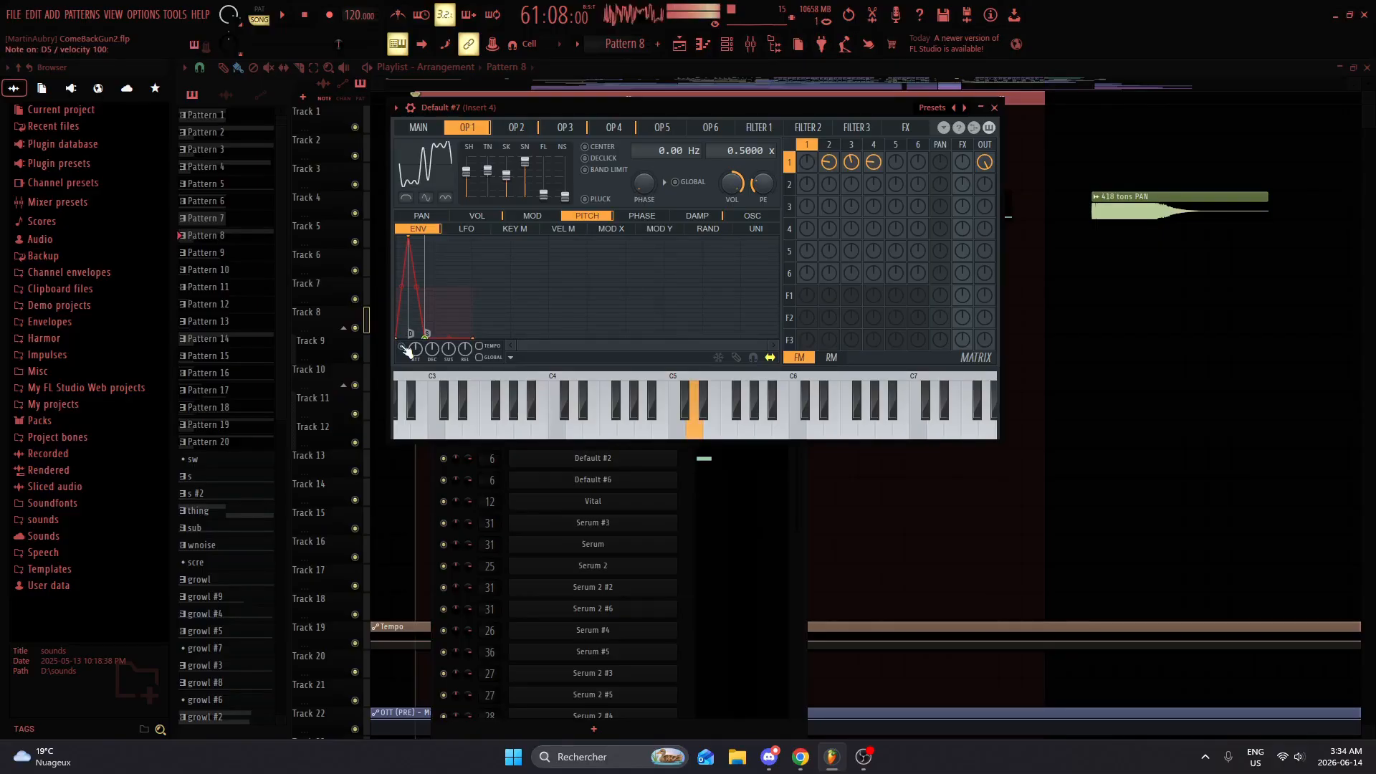
key(w)
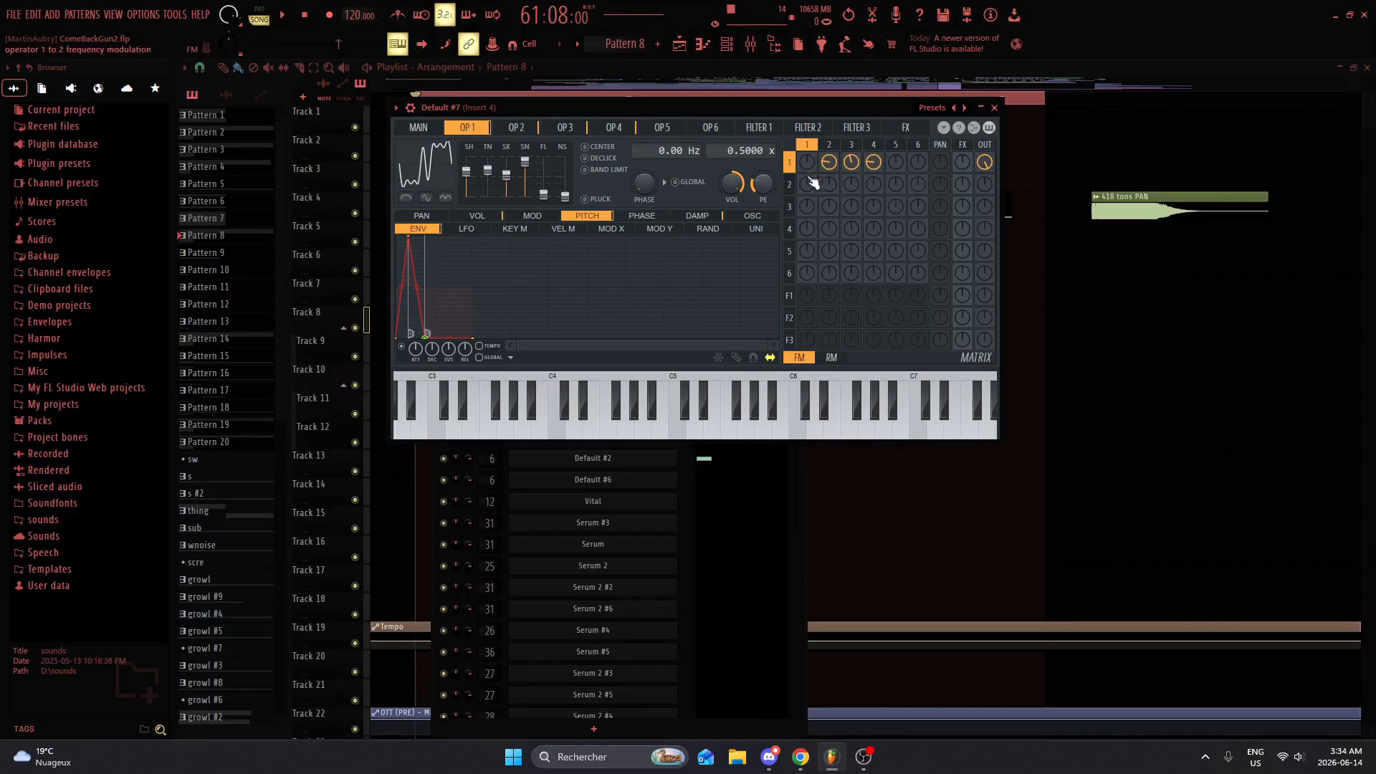
Step: Compare OP 2's volume envelope with OP 1's volume envelope, ending back on OP 2
click(530, 136)
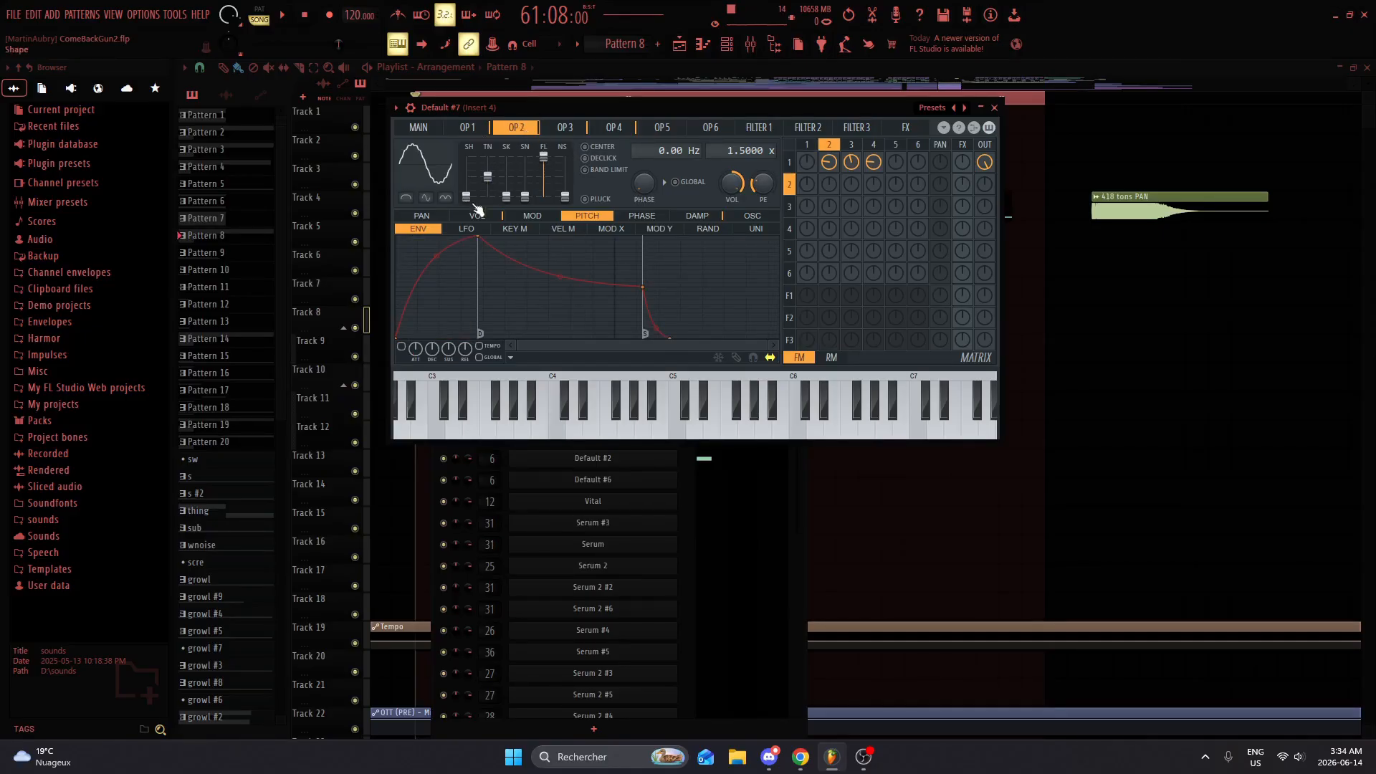
click(476, 213)
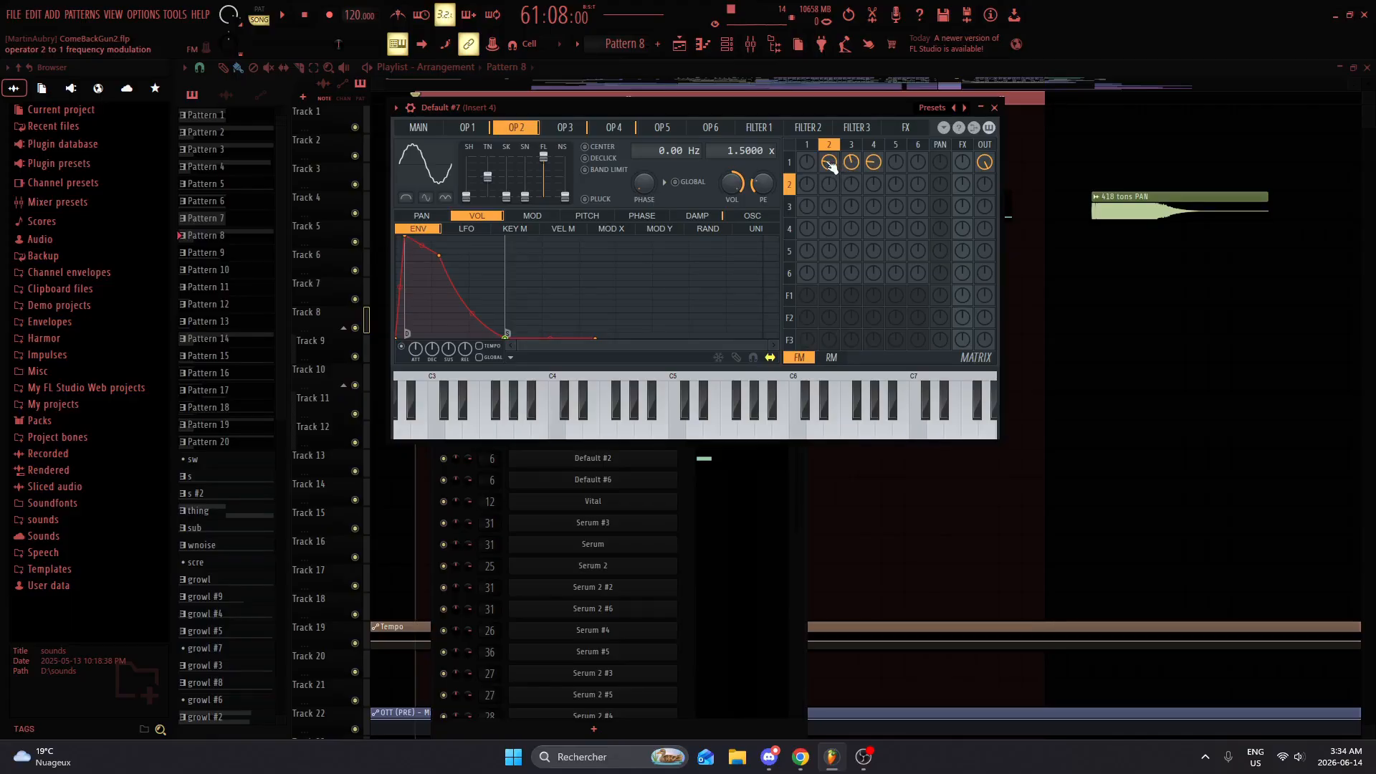
click(745, 213)
click(489, 217)
click(481, 130)
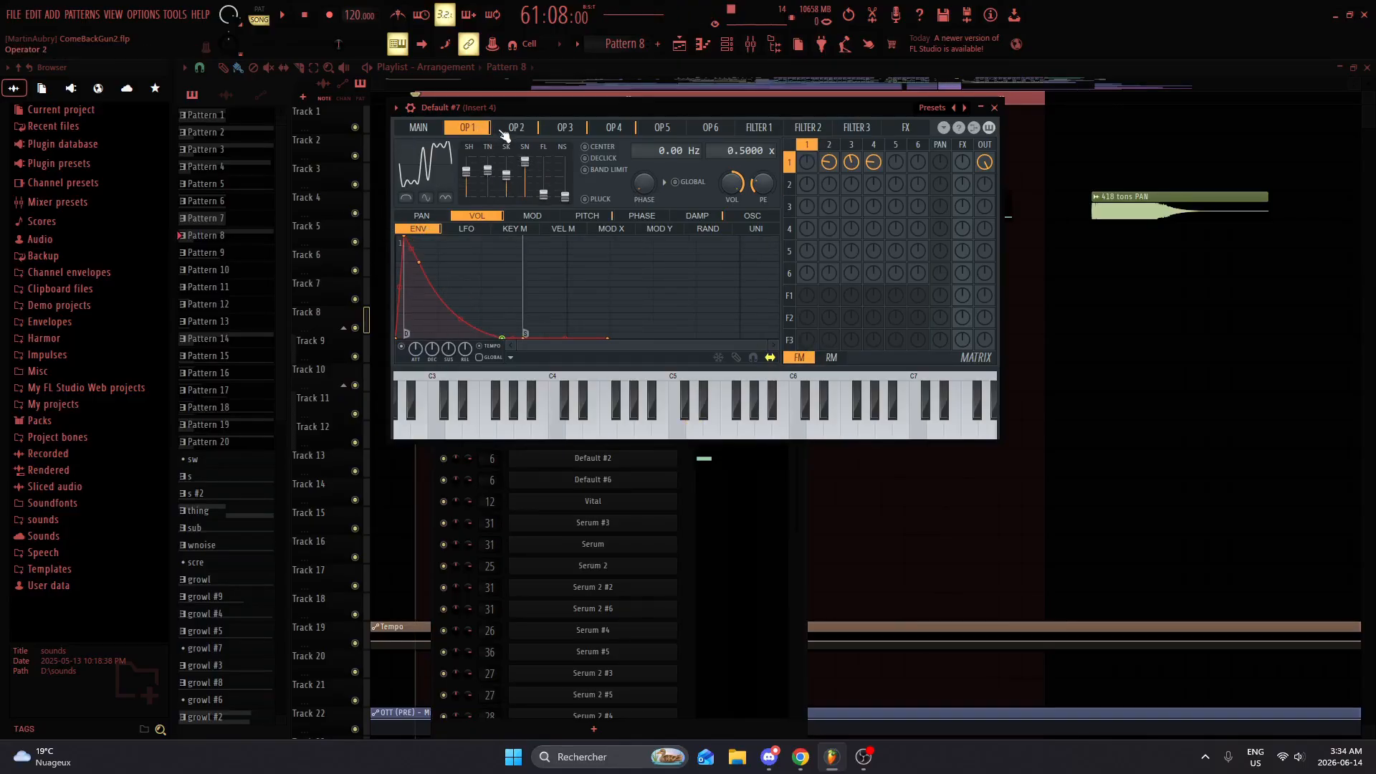
click(506, 132)
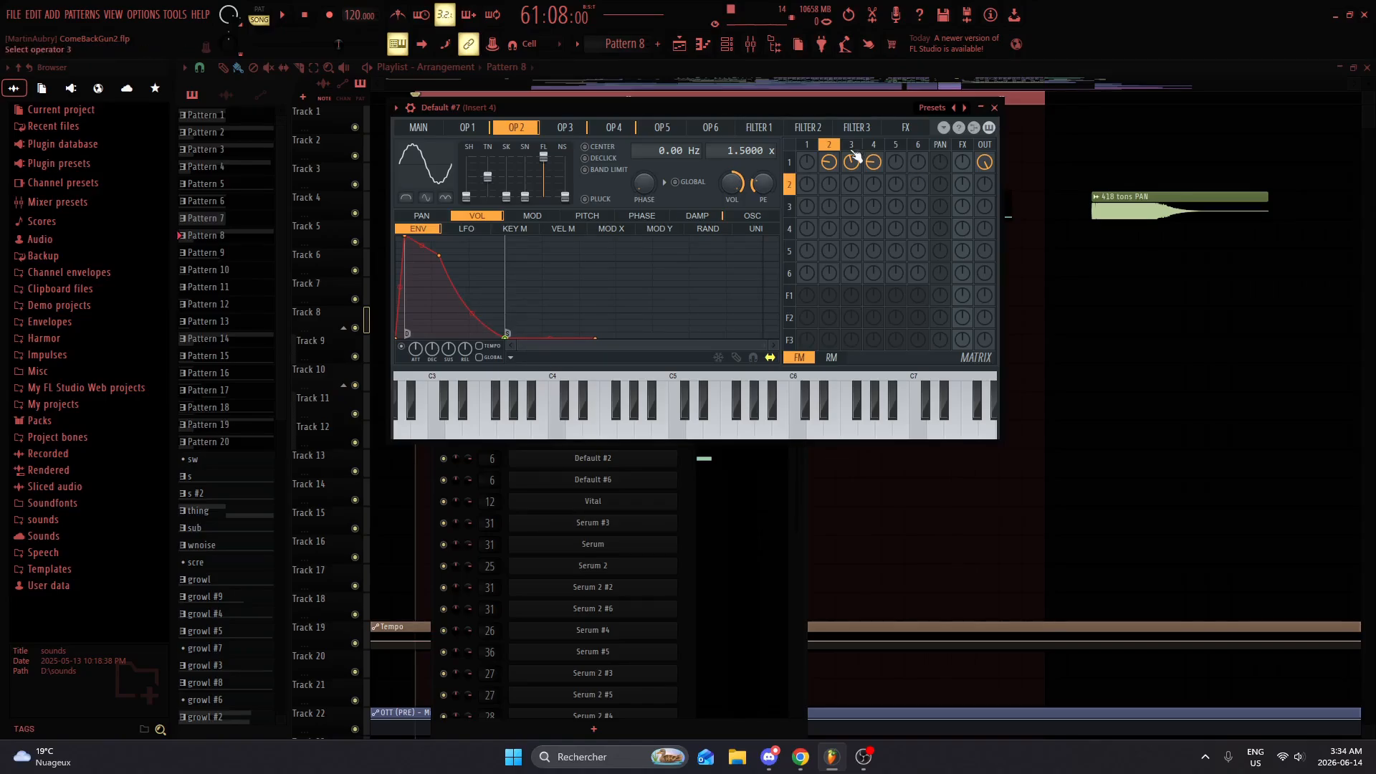
Step: Mute the FM modulation from operators 2, 3 and 4 into operator 1, audition the sound, and re-enable operator 2's modulation
right_click(831, 165)
right_click(852, 166)
right_click(874, 167)
key(w)
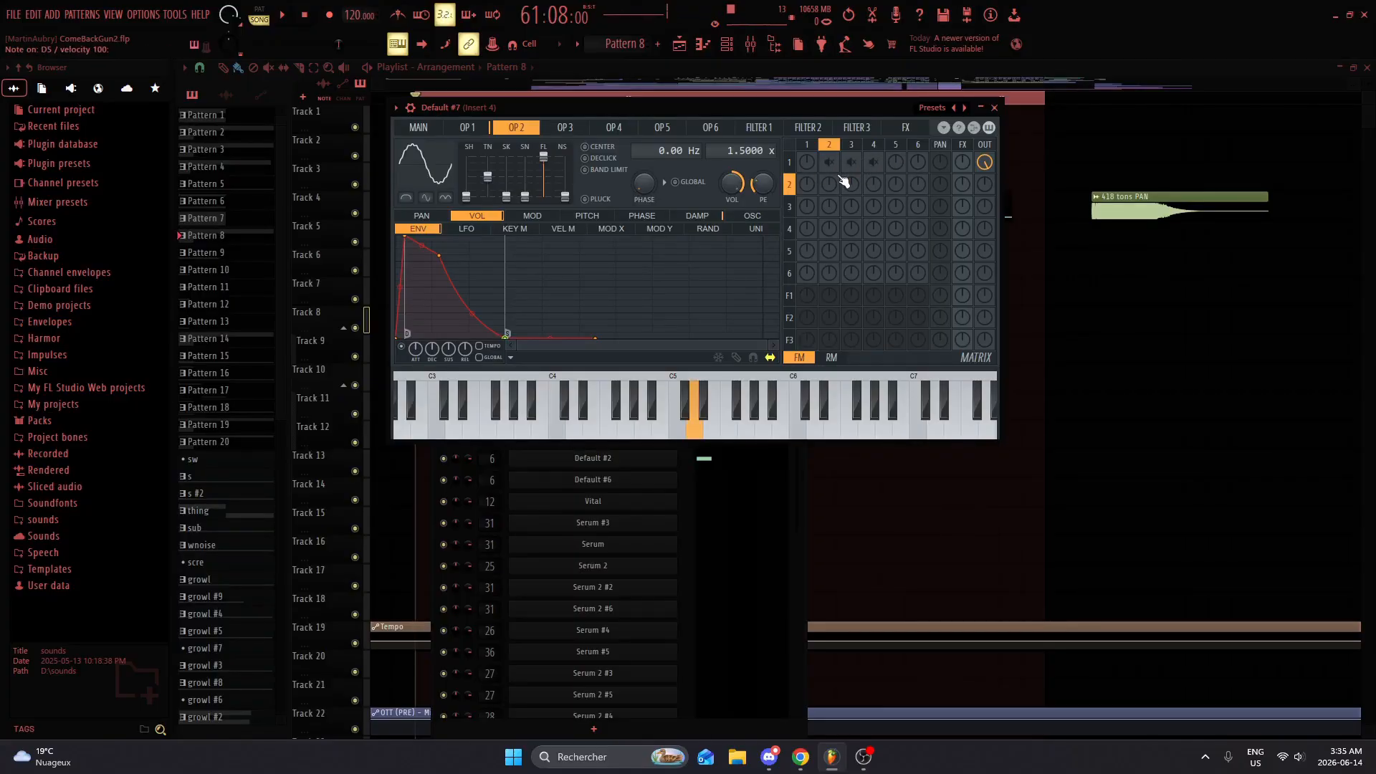
key(w)
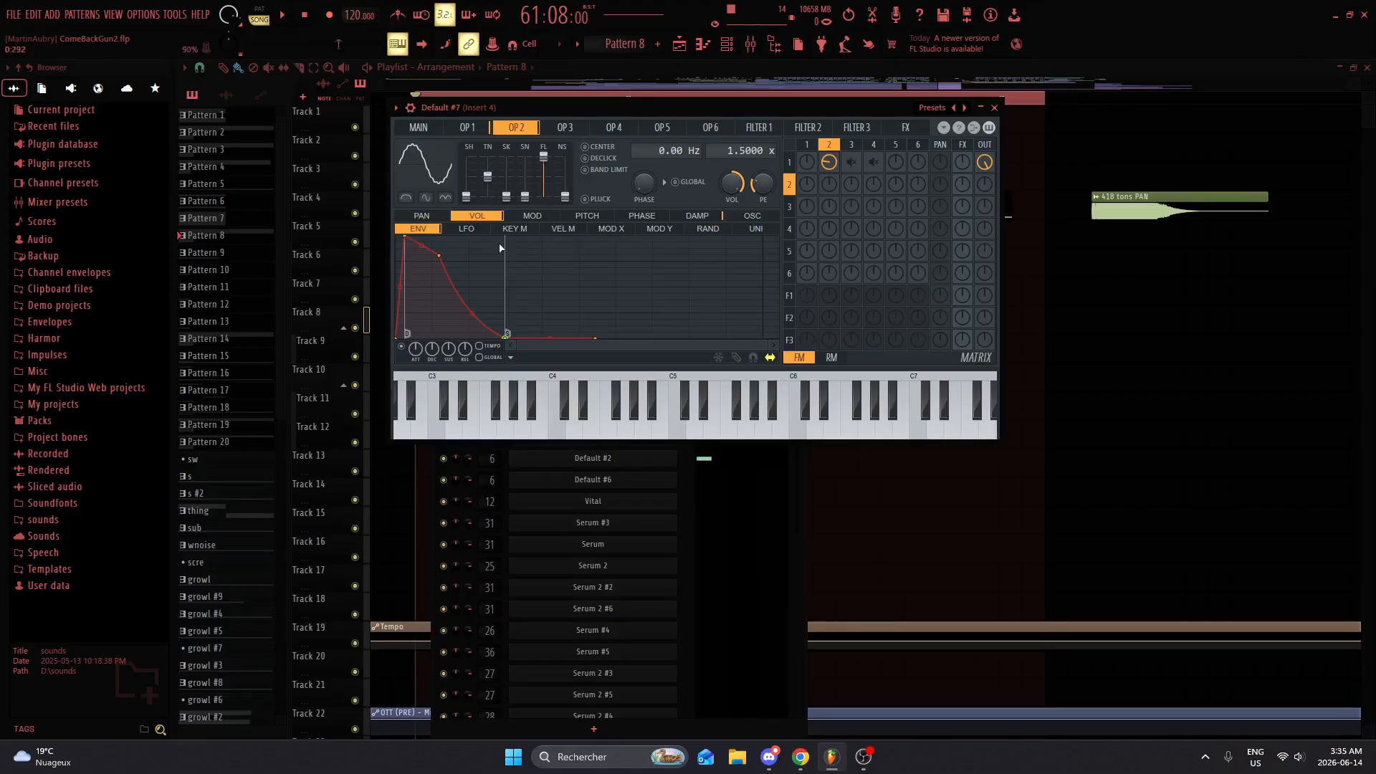
Step: Check OP 2's damp LFO and keyboard mapping, and return to its volume envelope
click(696, 216)
click(472, 228)
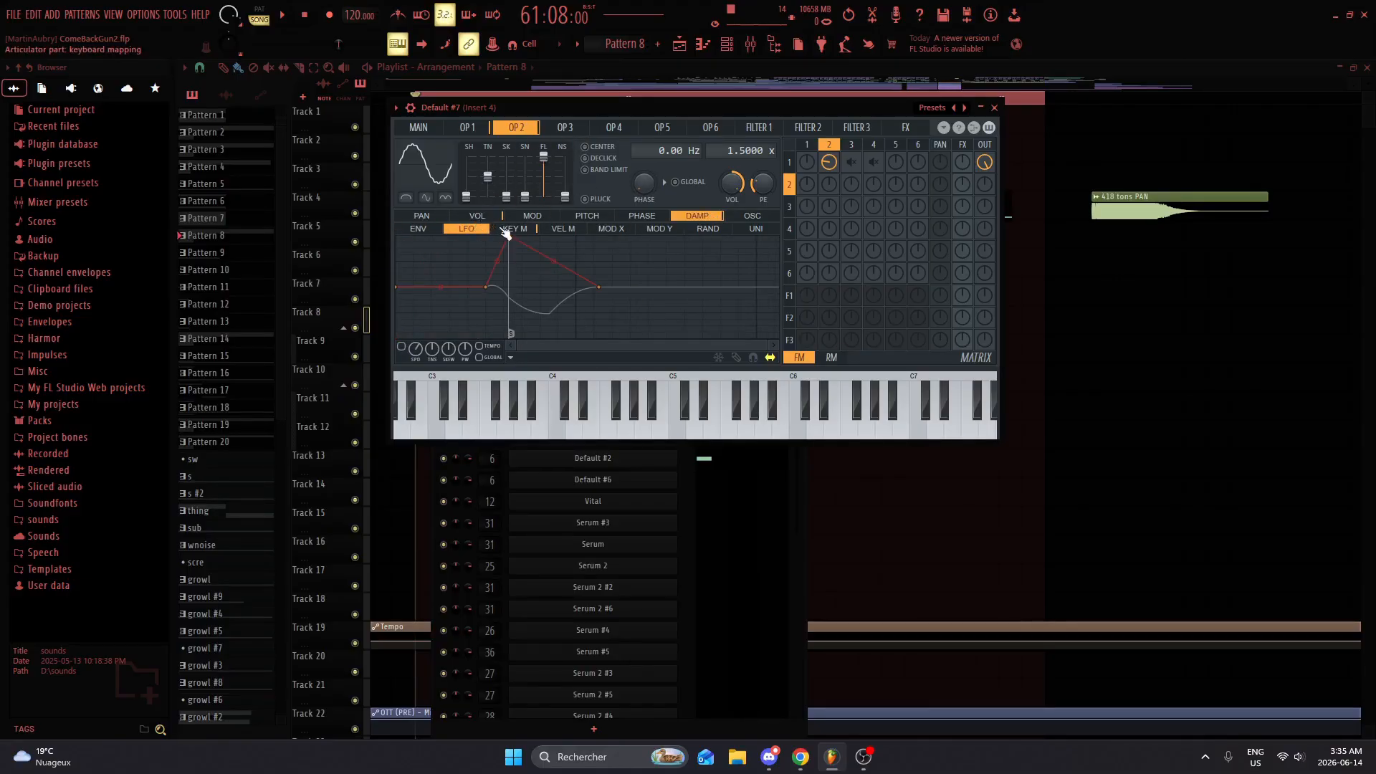
click(508, 230)
click(479, 216)
click(418, 229)
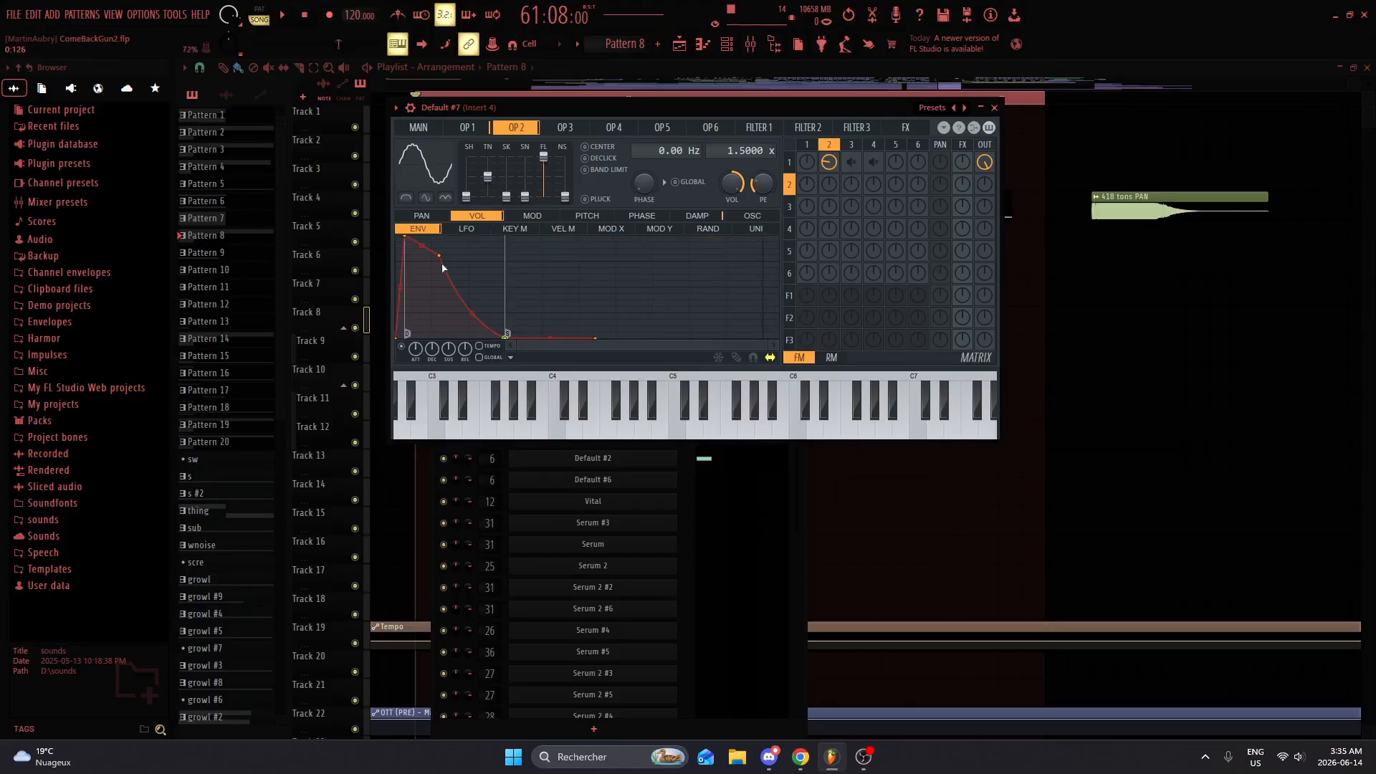
Step: Go to OP 3, re-enable its modulation into operator 1, audition the sound, and check OP 3's damp envelope
click(566, 128)
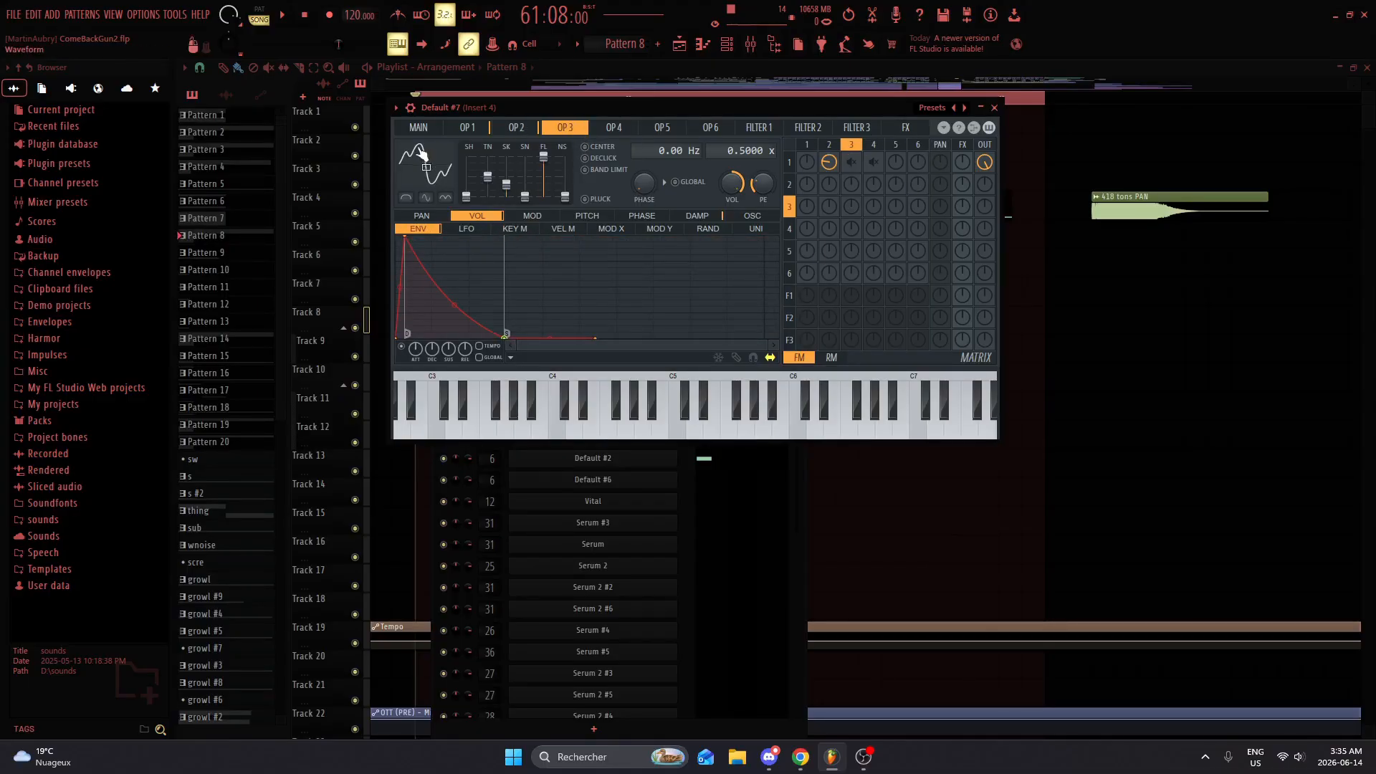
click(855, 166)
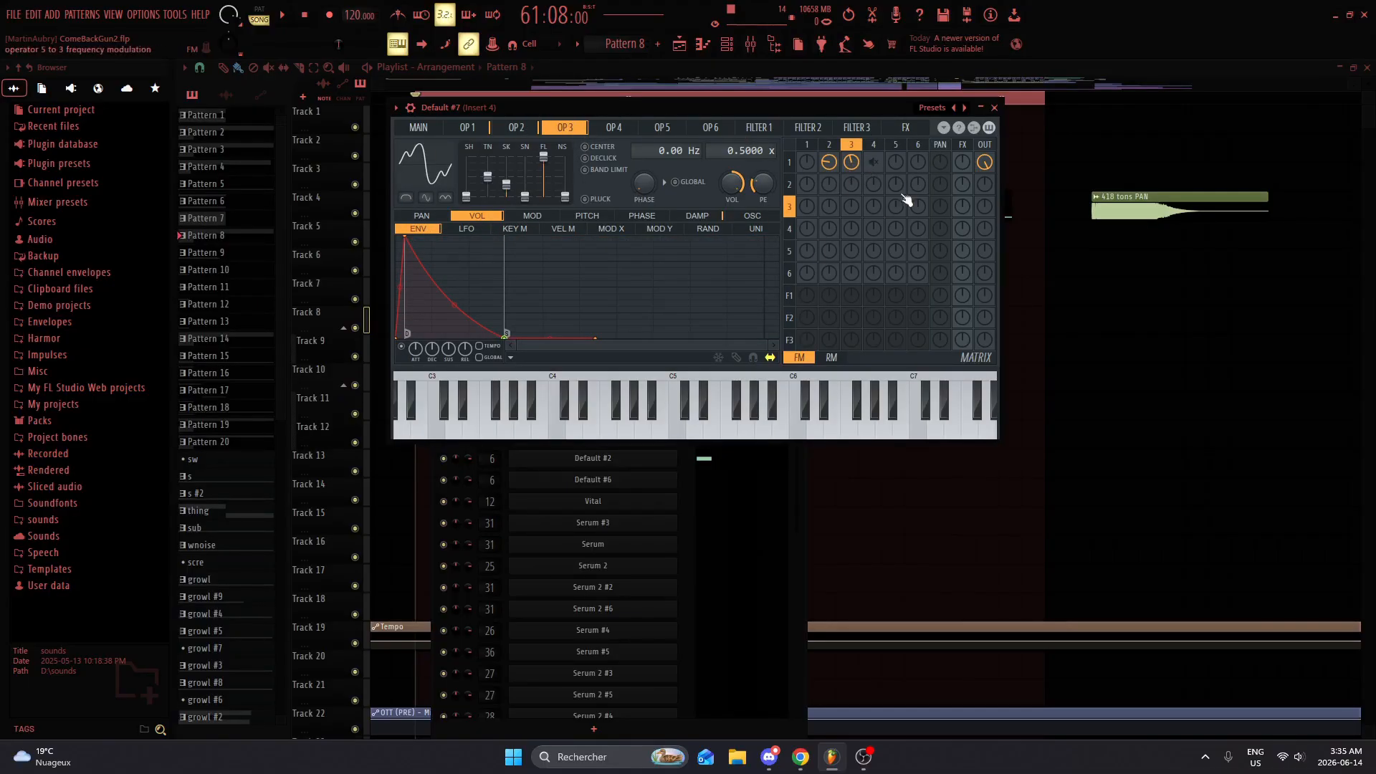
key(w)
click(713, 217)
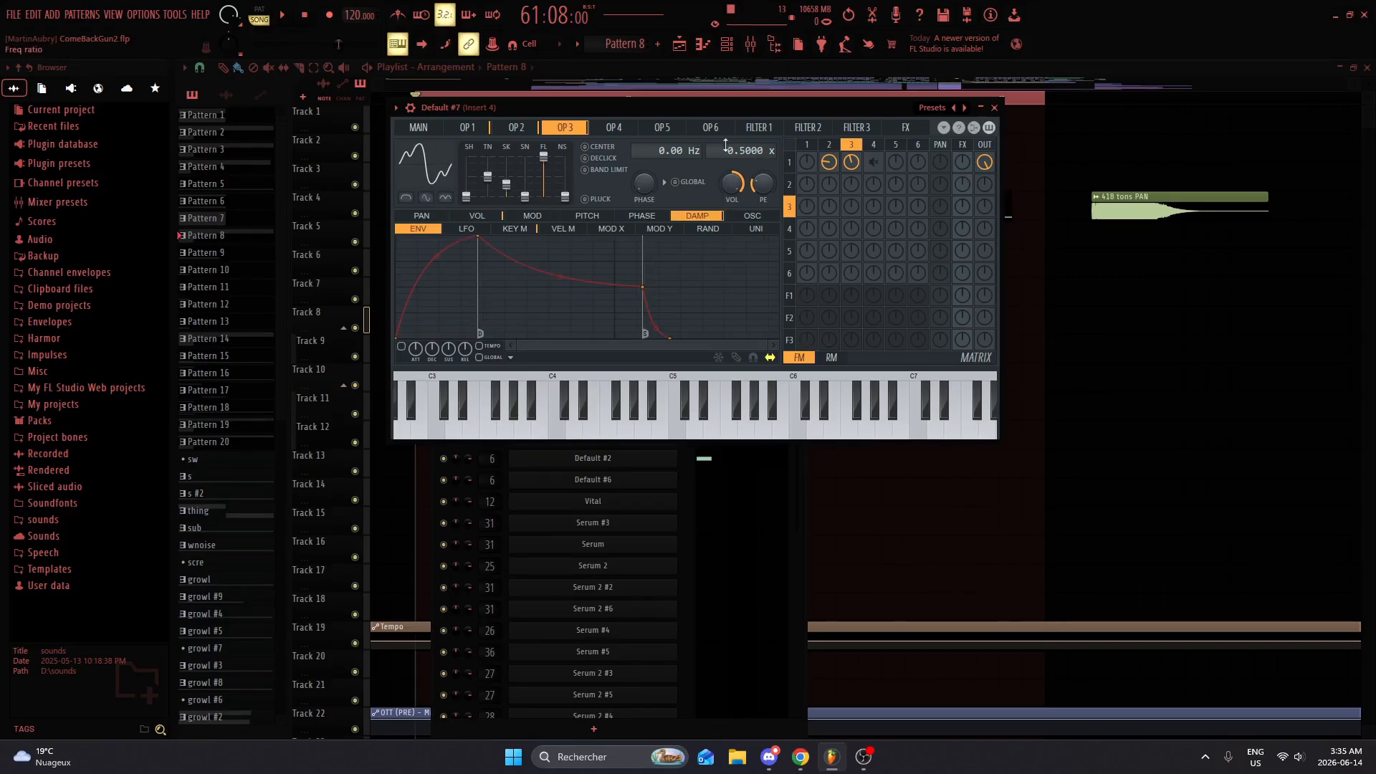
Step: Show OP 4's volume envelope and audition the patch with its modulation still muted
click(617, 133)
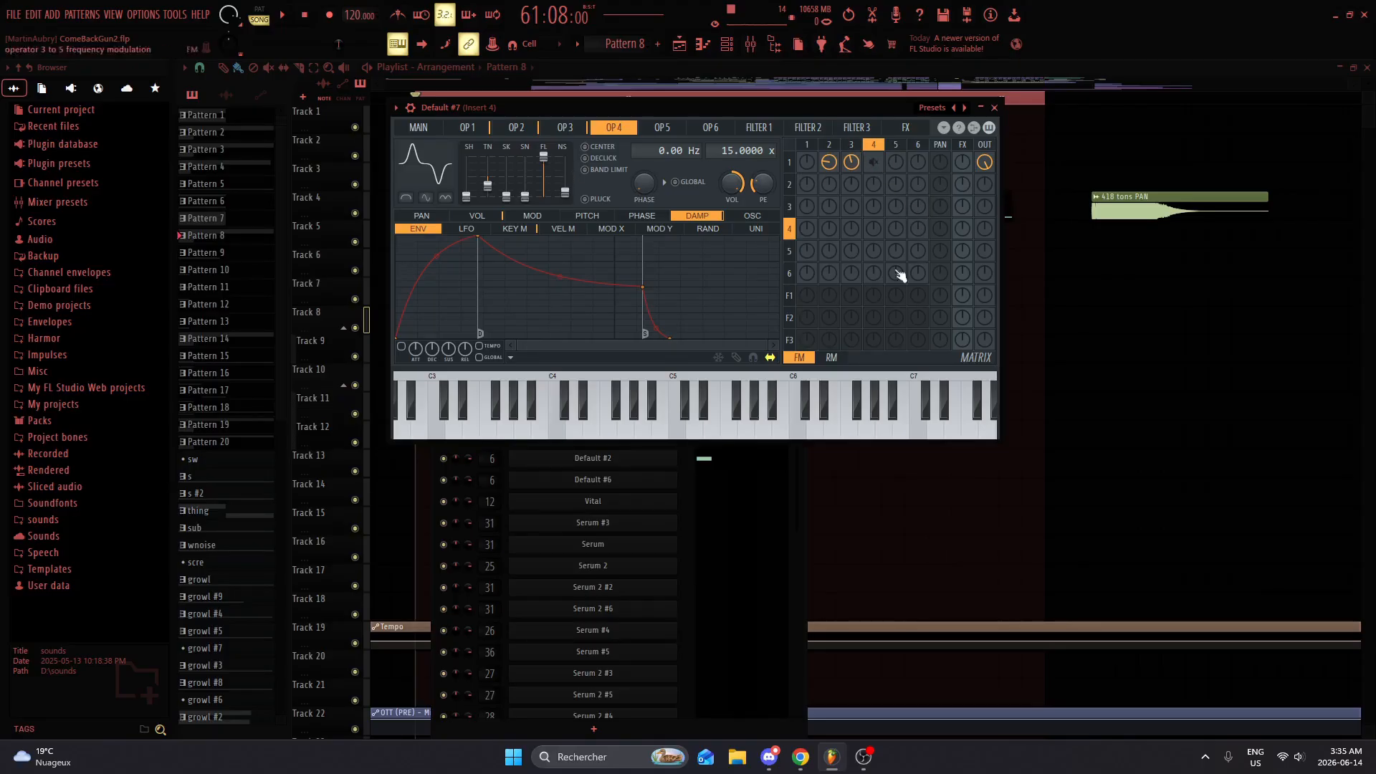
key(x)
key(x)
click(493, 217)
key(x)
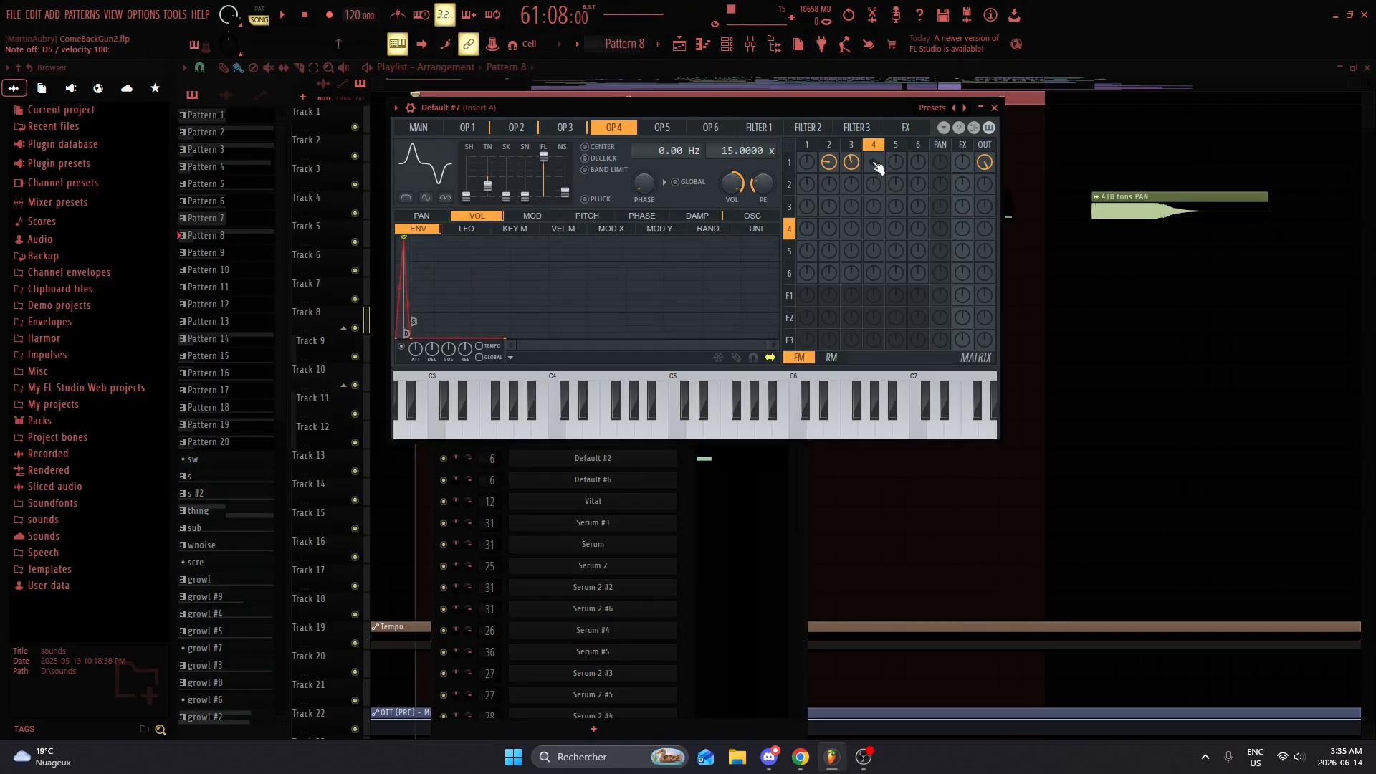
Step: Re-enable operator 4's modulation into operator 1 and try different negative amounts while auditioning the sound
drag(874, 164, 834, 195)
key(x)
key(x)
key(x)
drag(876, 163, 876, 142)
key(x)
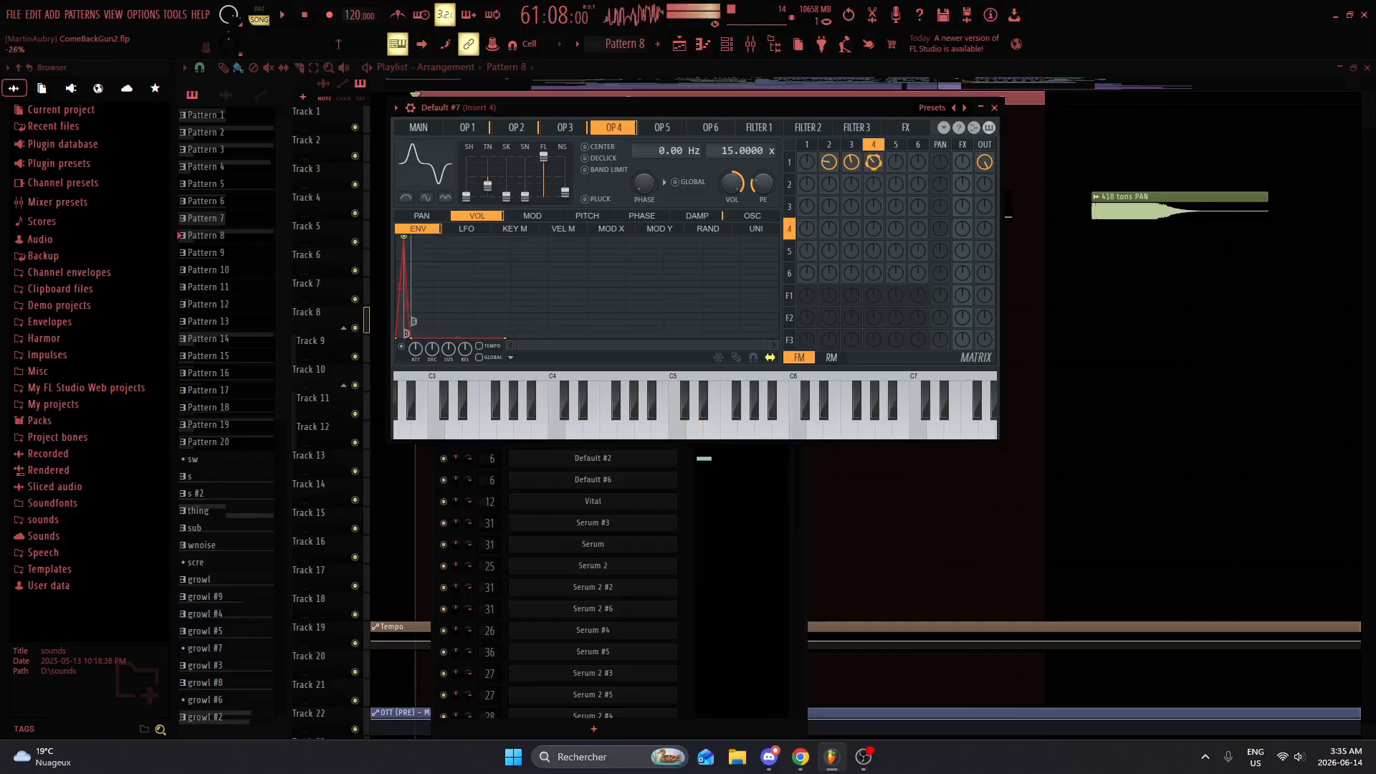
key(x)
key(x)
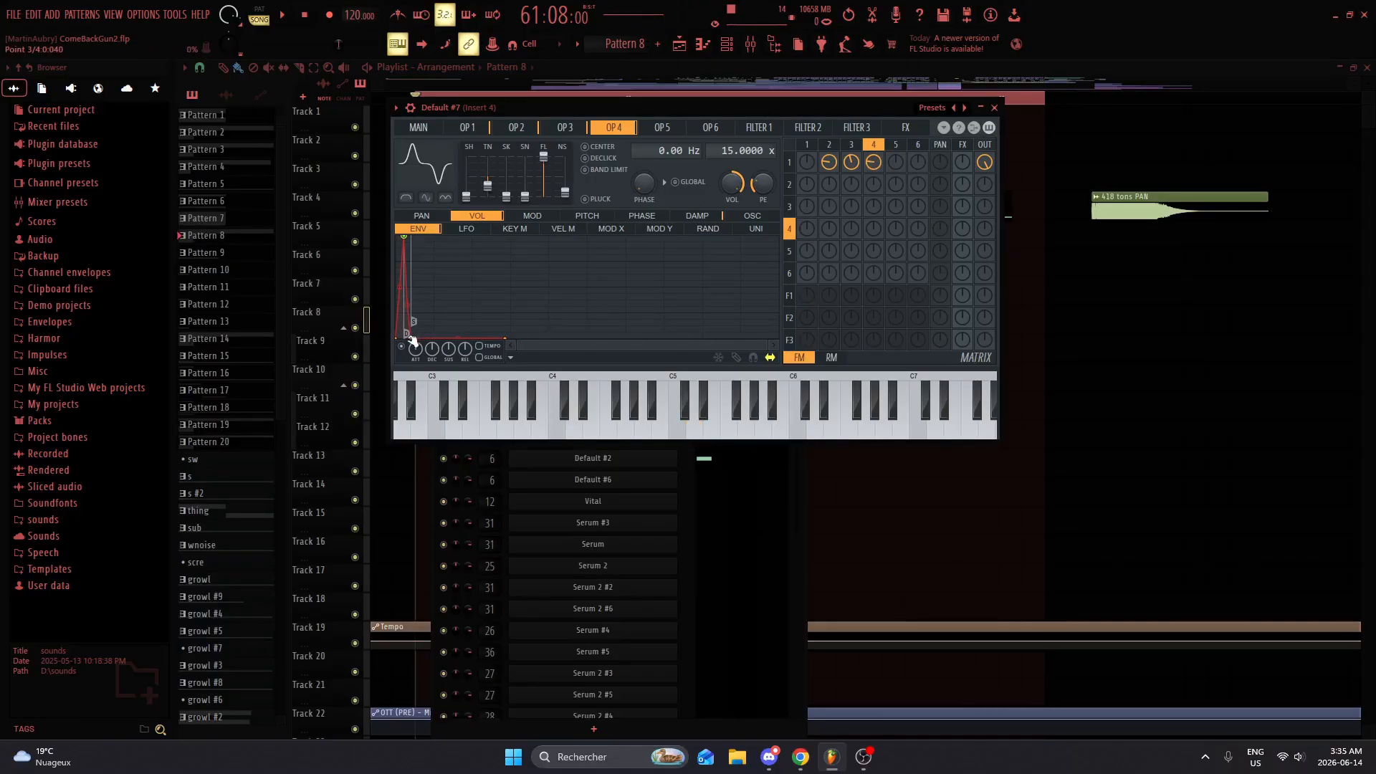
Step: Reshape the decay of OP 4's volume envelope by moving point 3, auditioning repeatedly, and settle on a short drop to zero
drag(412, 342, 409, 290)
key(x)
key(x)
key(x)
key(x)
key(x)
key(x)
key(x)
key(x)
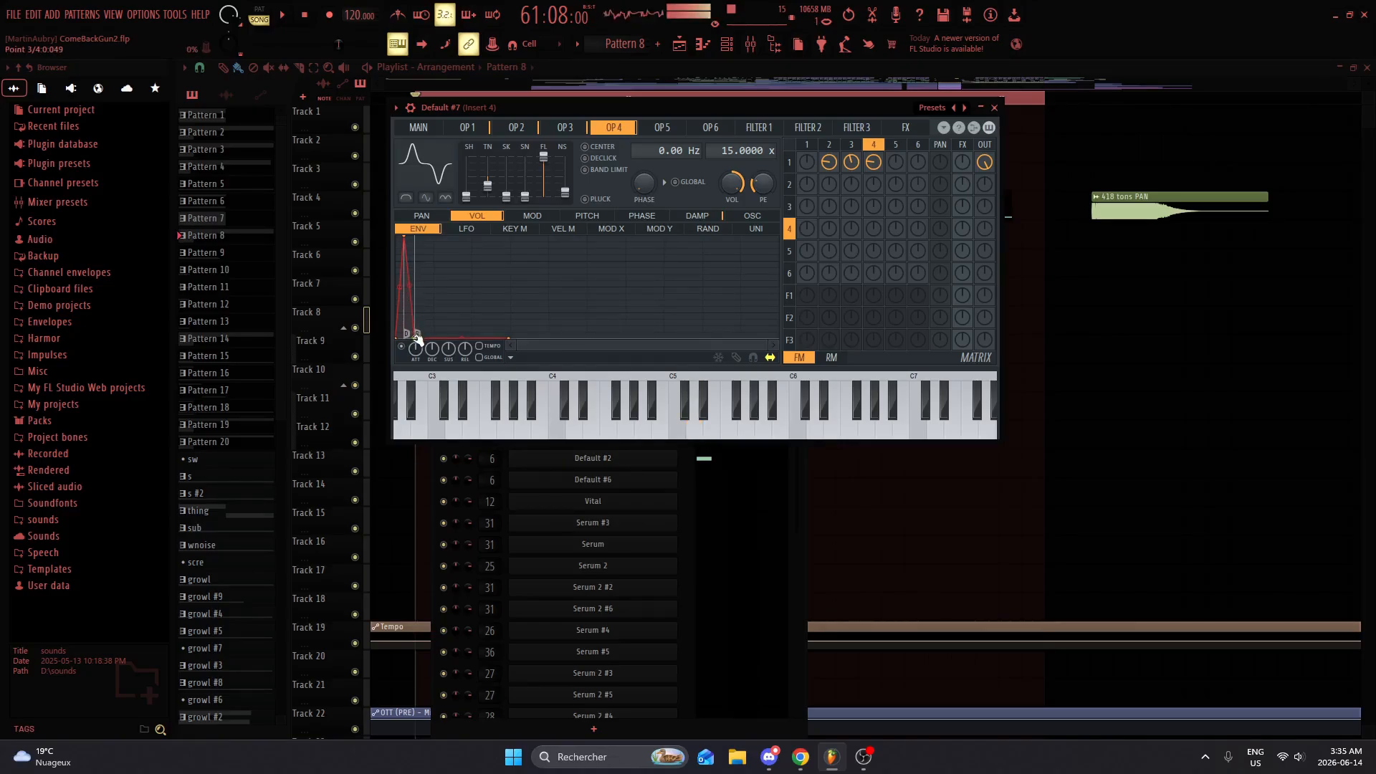
drag(416, 339, 413, 338)
key(x)
key(x)
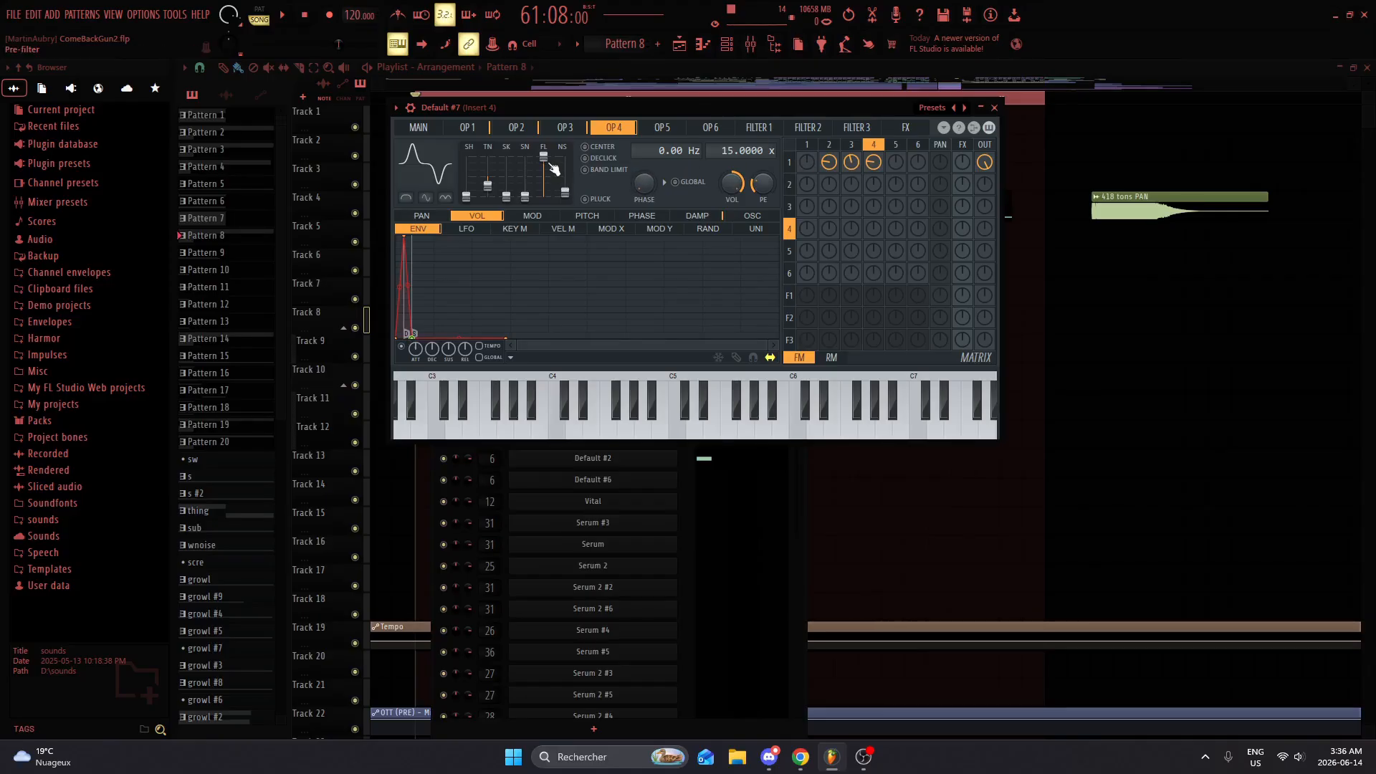
Step: Try raising OP 4's NS waveform slider while auditioning the sound
key(x)
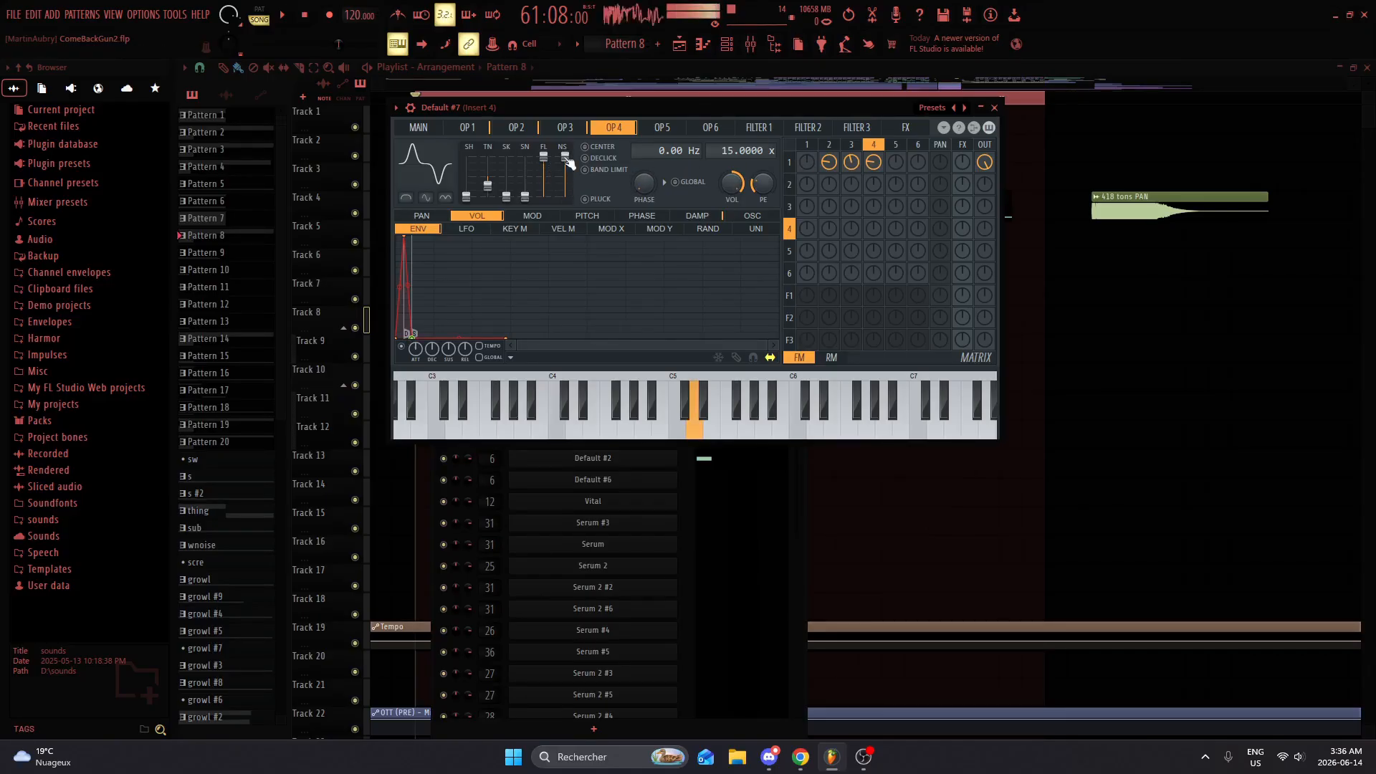
key(x)
key(x)
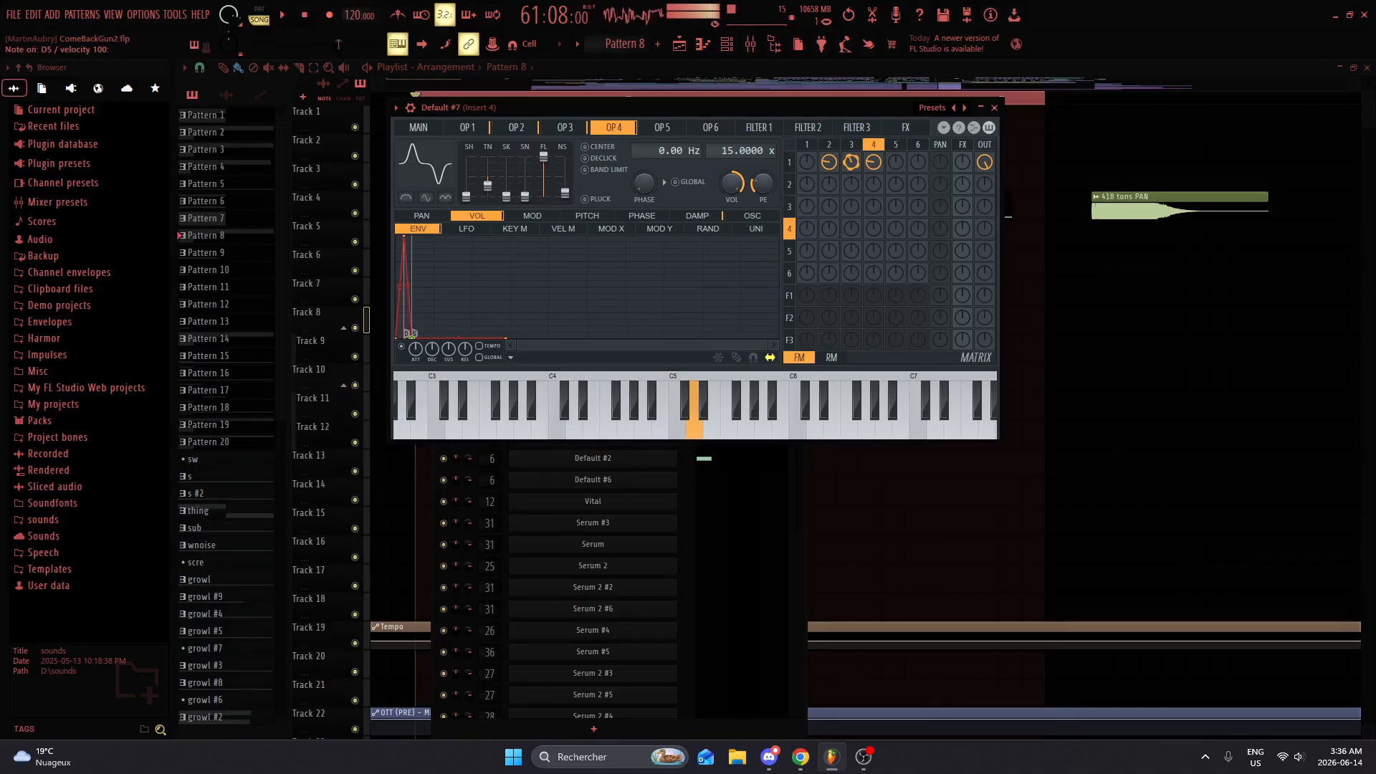
Step: Adjust the modulation amounts of operators 2 and 3 into operator 1, return to OP 1, and close the Sytrus window
mouse_move(829, 163)
mouse_down()
mouse_move(830, 143)
mouse_move(830, 165)
mouse_up()
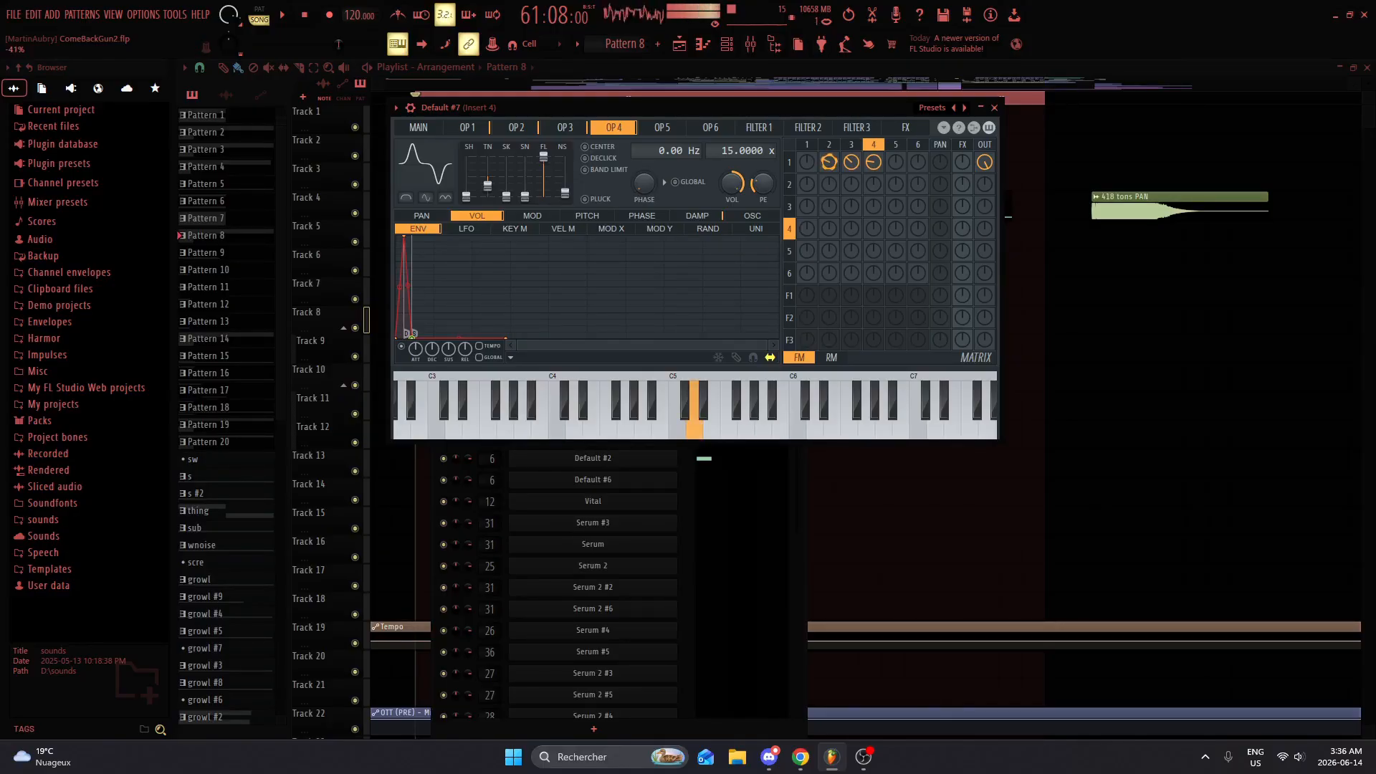
click(475, 131)
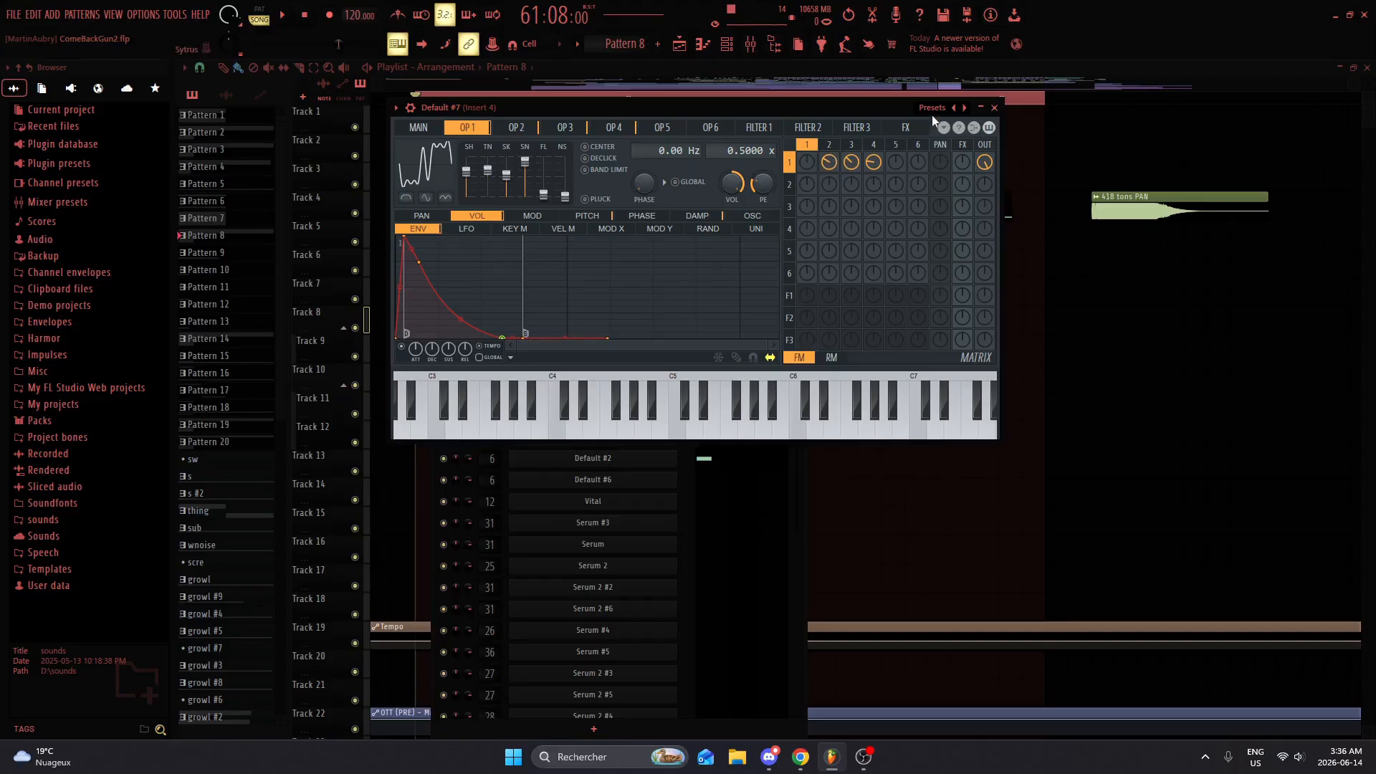
click(997, 107)
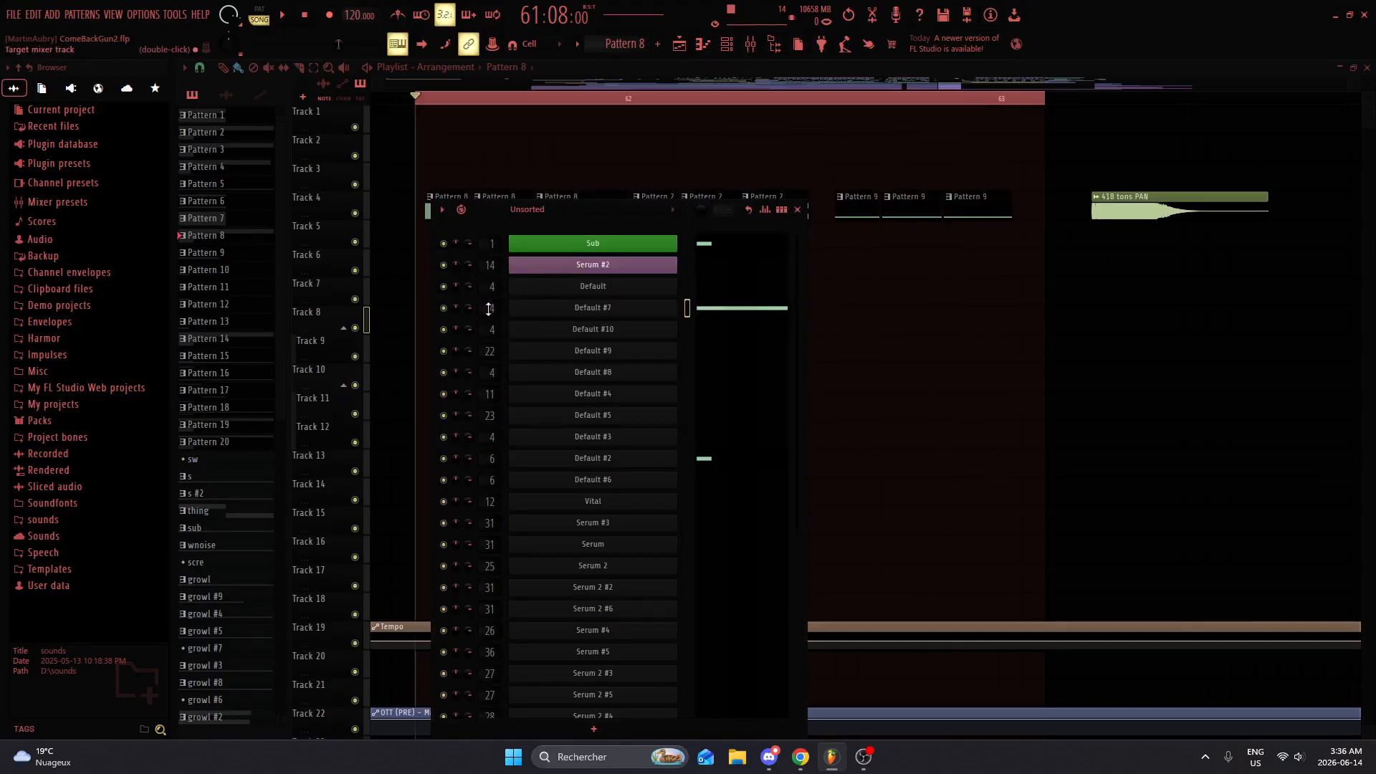
Step: Open the mixer track of Default #7 and bypass the kHs Comb Filter on Insert 4 to audition the dry sound
double_click(489, 308)
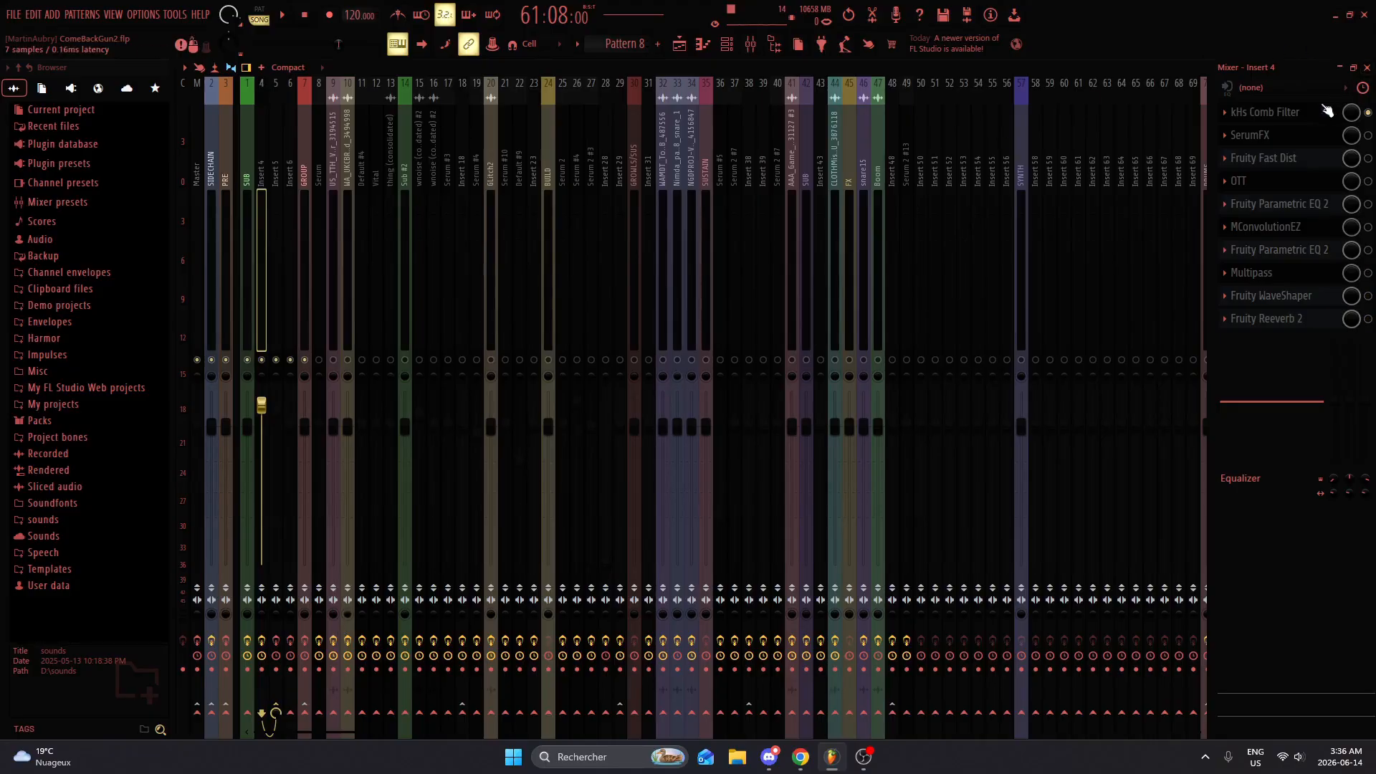
click(1289, 115)
click(1368, 112)
click(1331, 112)
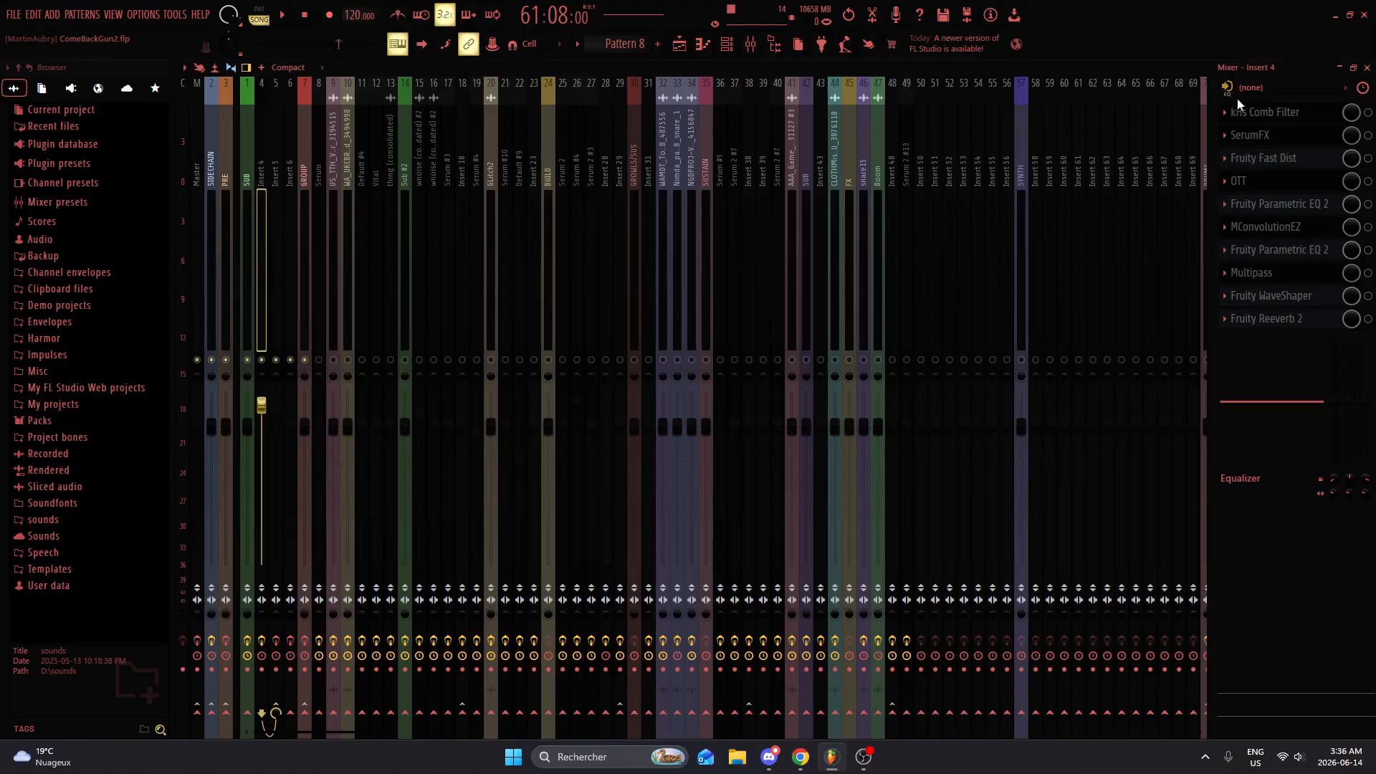
key(x)
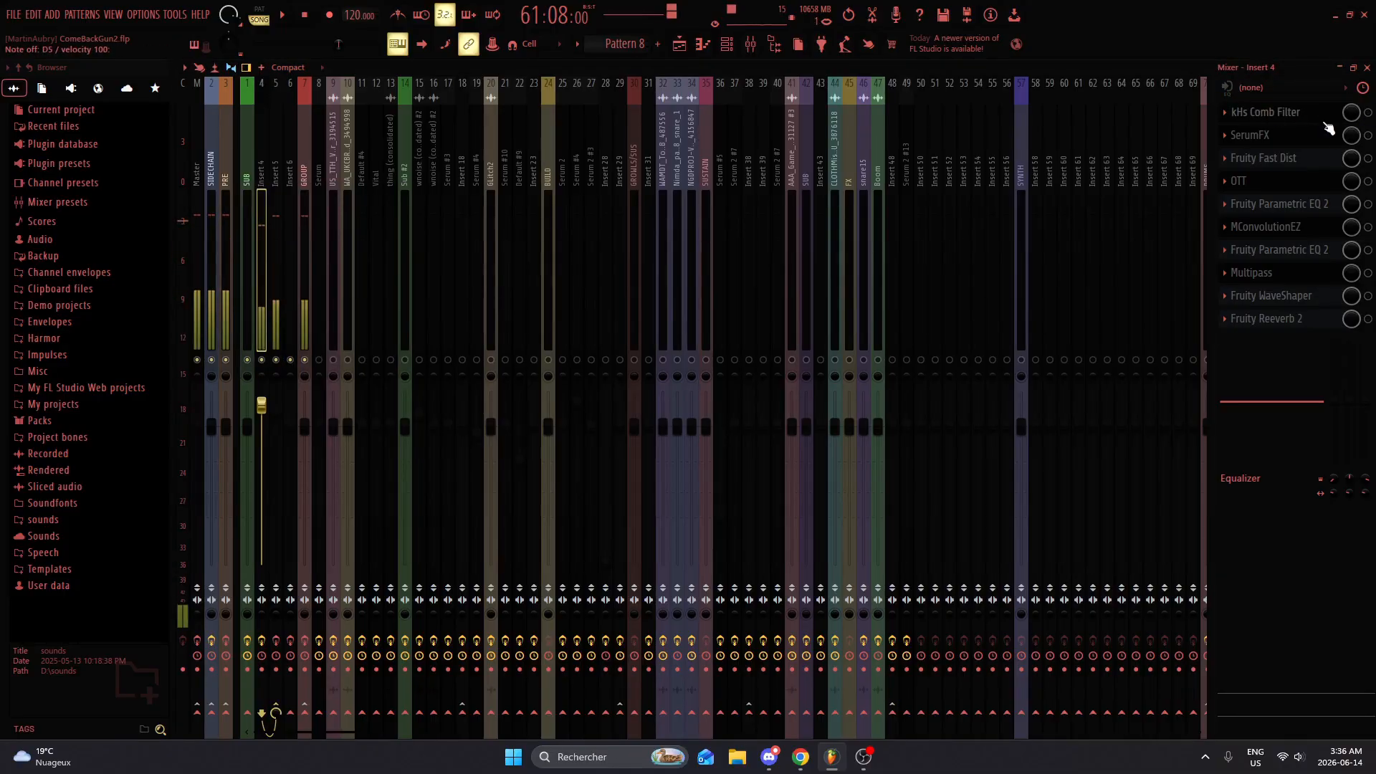
Step: Re-enable the kHs Comb Filter, audition it while examining its frequency, polarity and mix settings, and close its window
click(1368, 113)
click(1304, 114)
key(x)
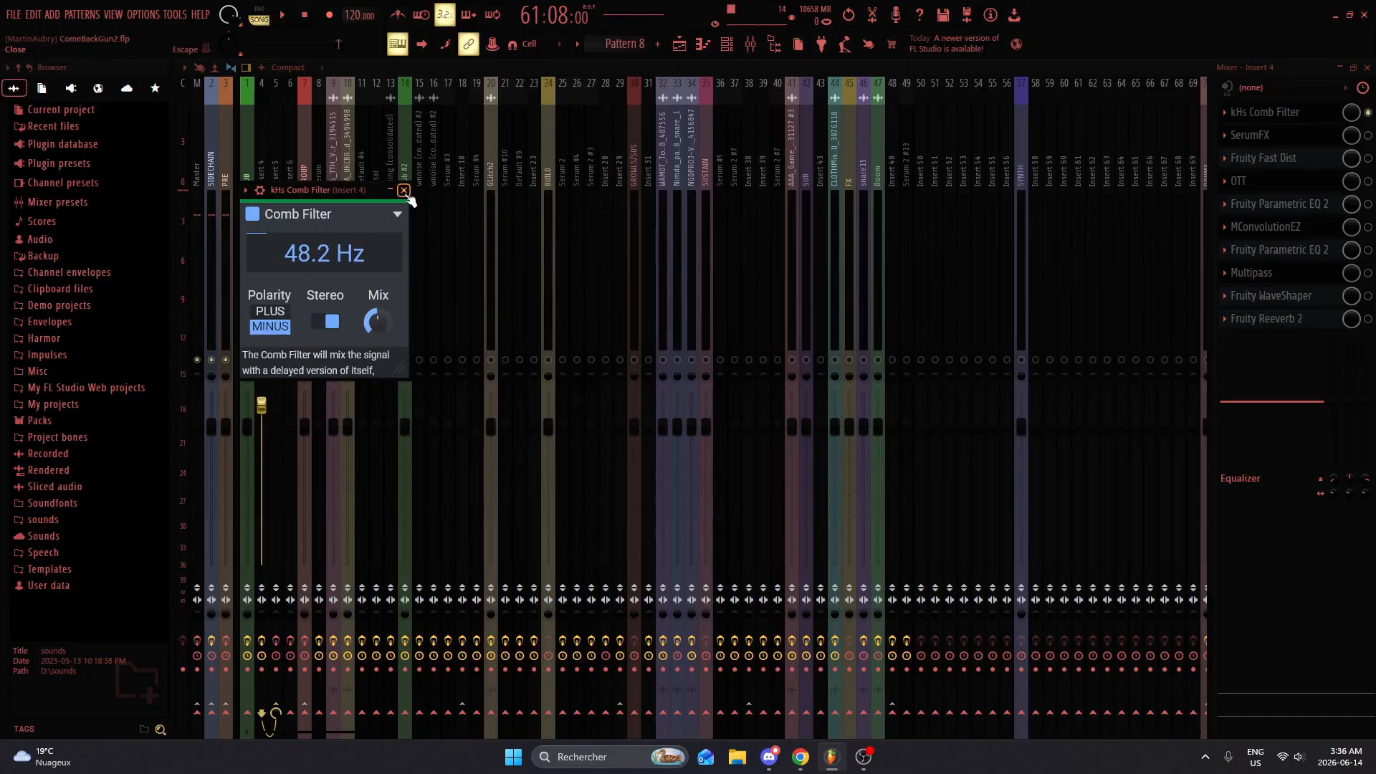
drag(372, 190, 743, 140)
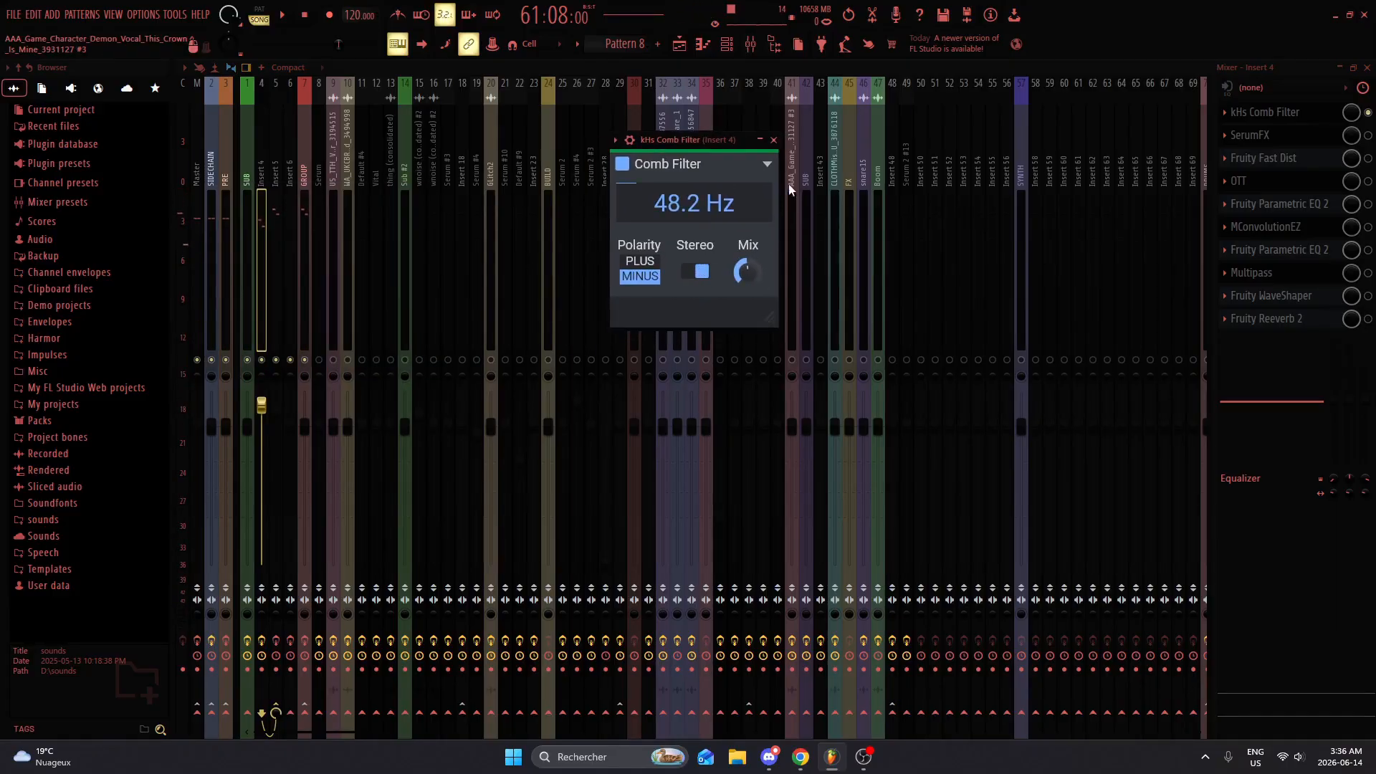
click(774, 140)
Step: Enable SerumFX, Fruity Fast Dist and OTT in turn on Insert 4, viewing each effect's settings and auditioning the result
click(1251, 136)
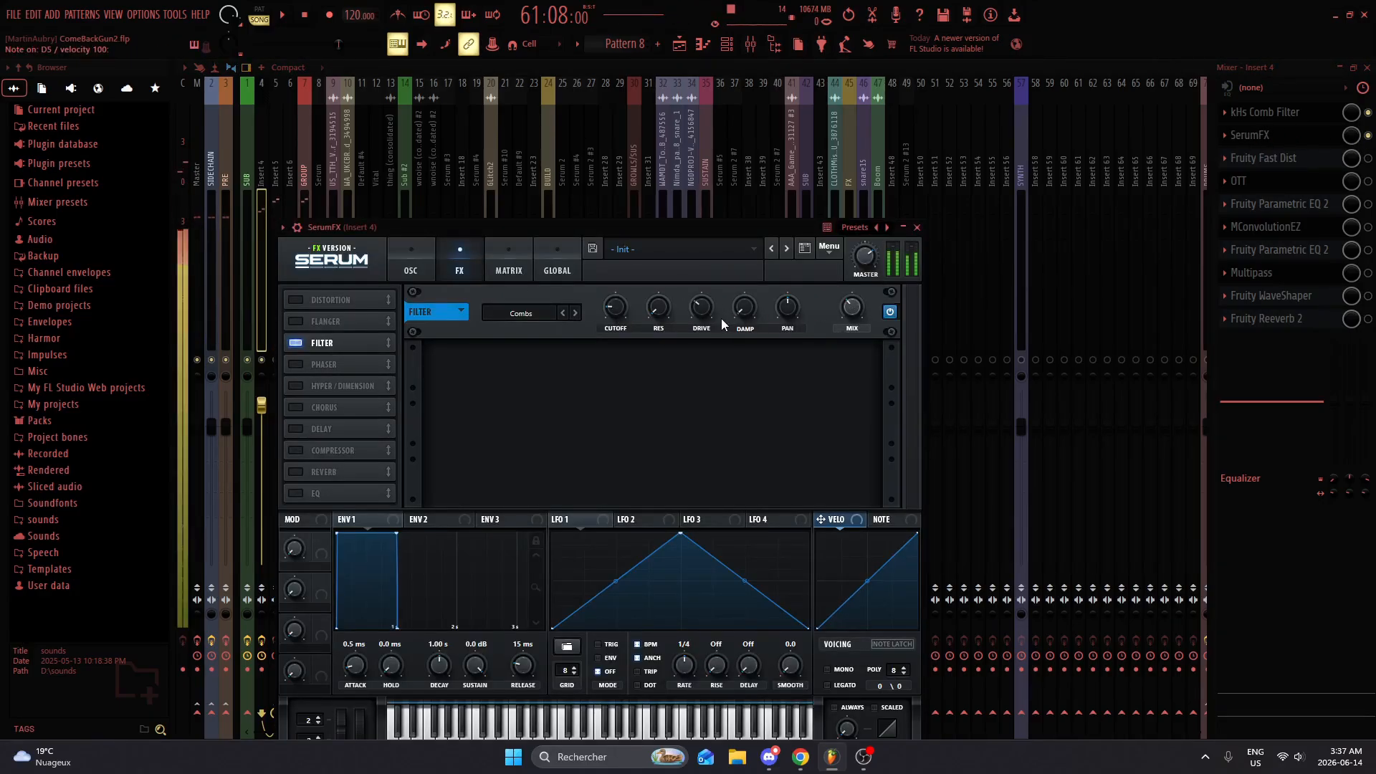
click(917, 227)
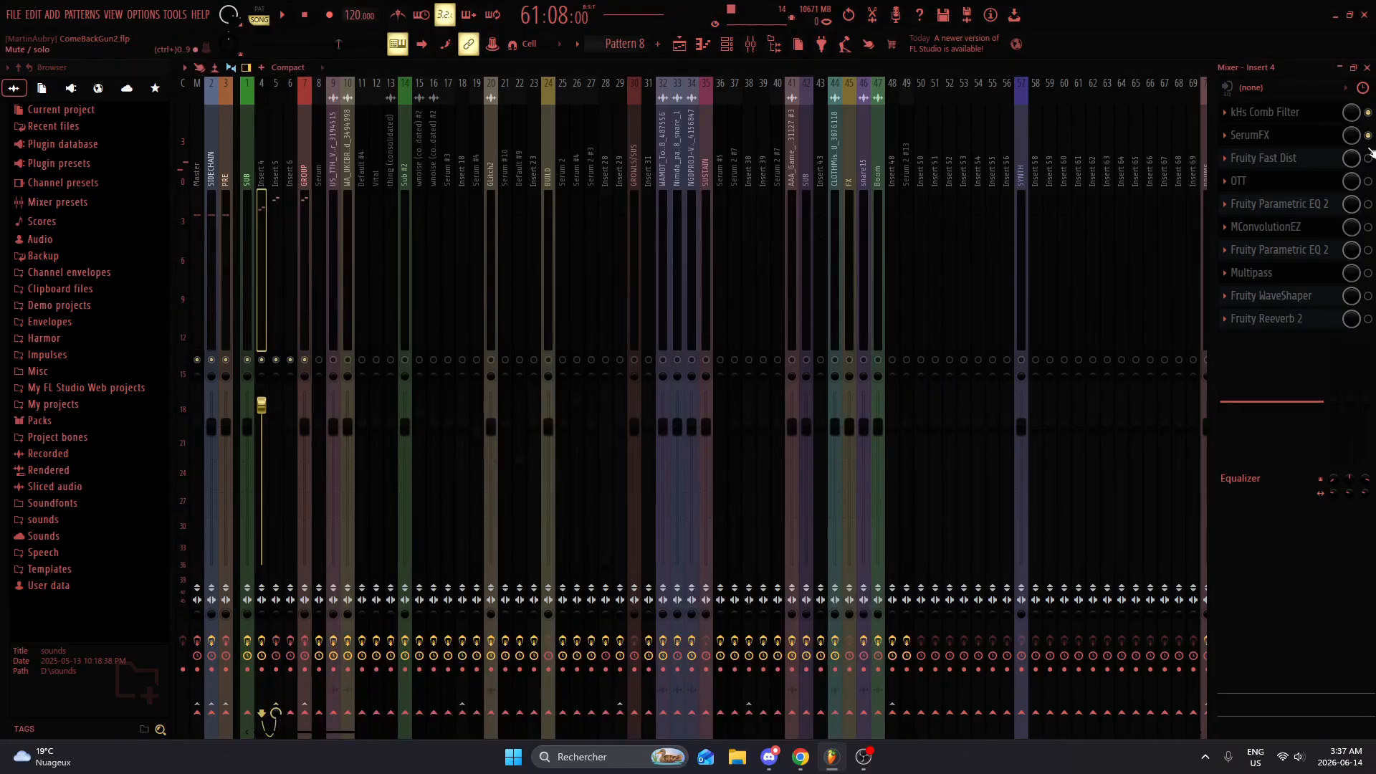
click(1305, 166)
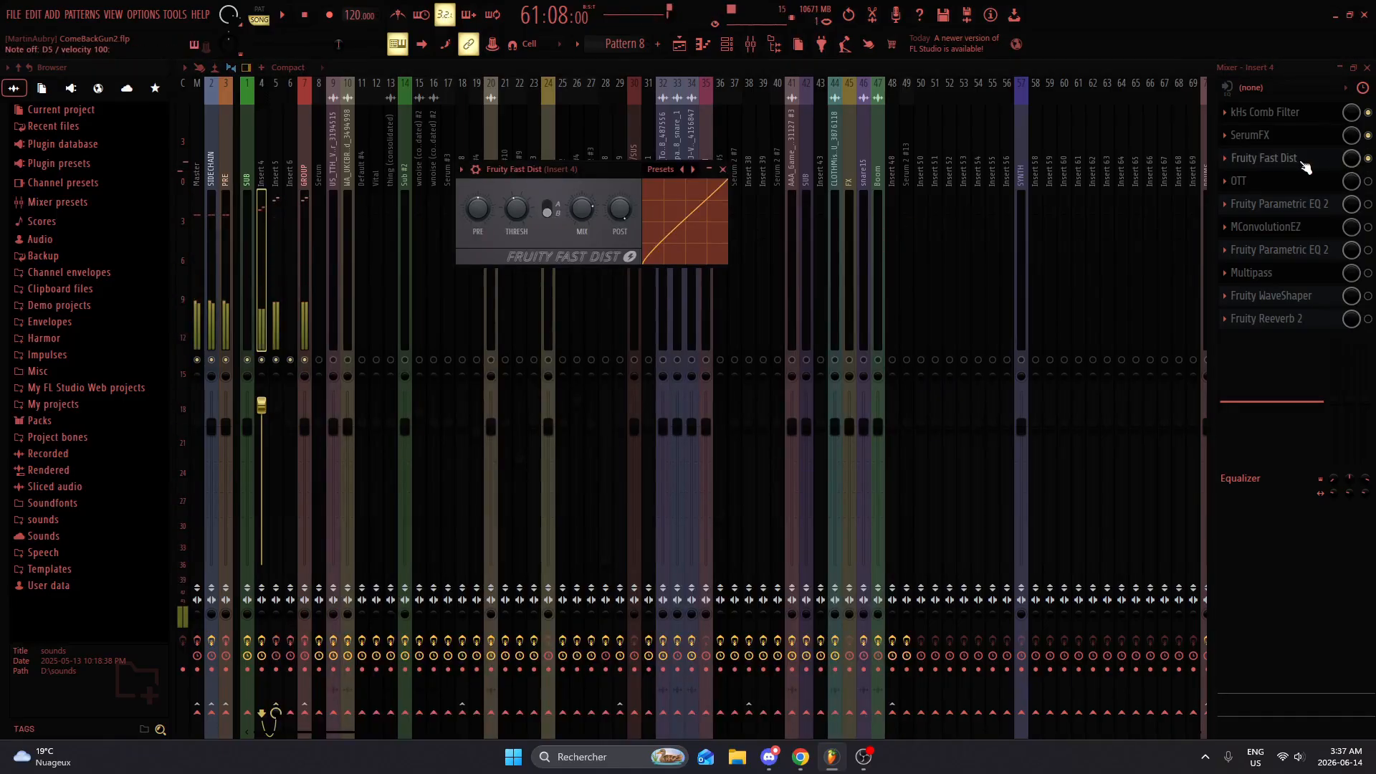
click(1290, 171)
click(1368, 182)
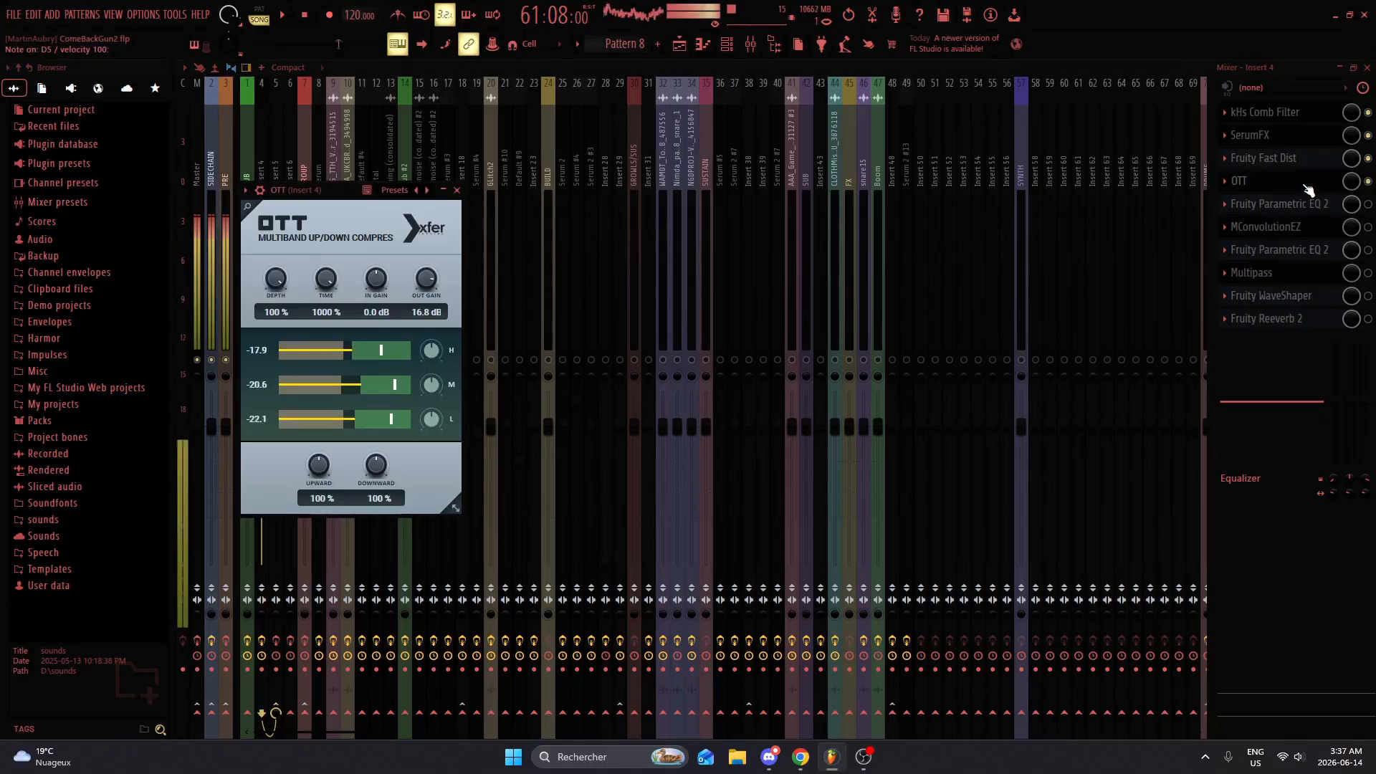
click(1283, 180)
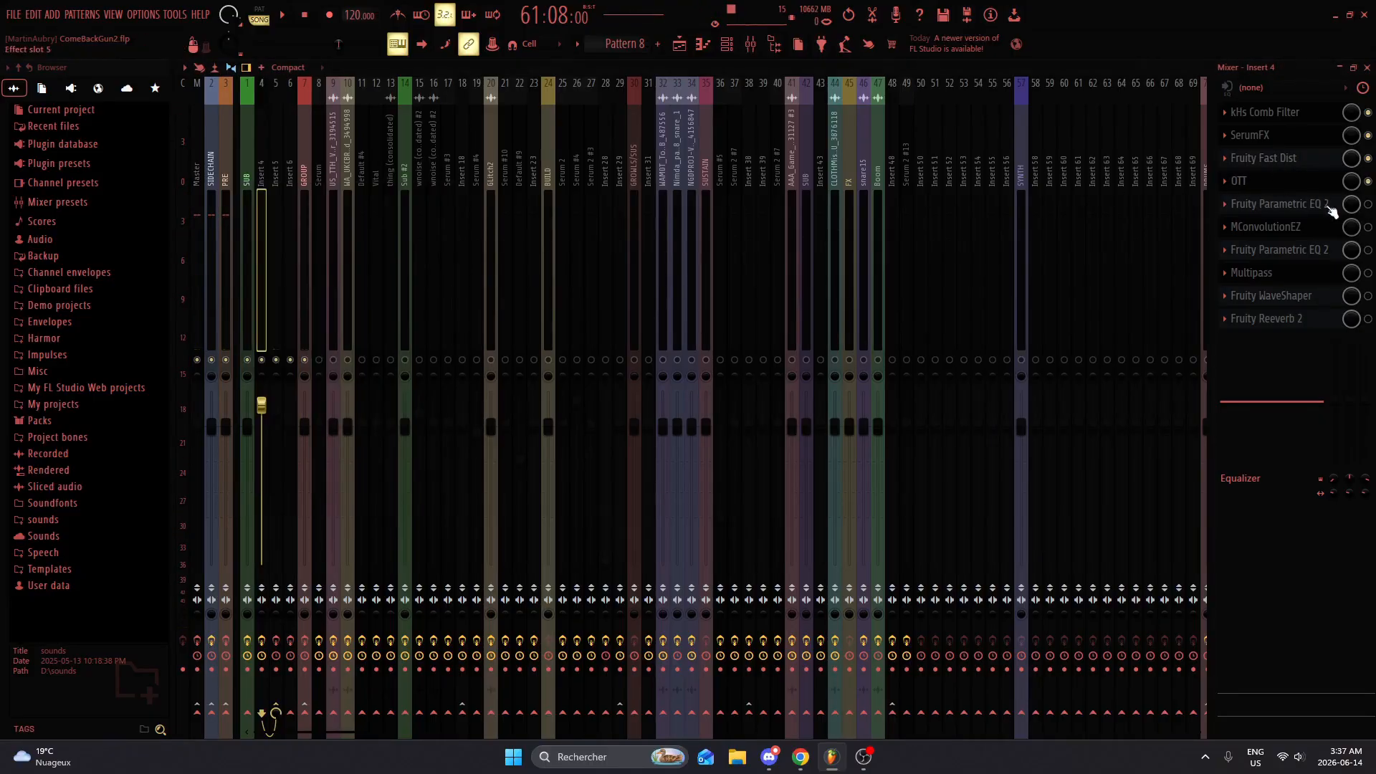
Step: Enable the Fruity Parametric EQ 2 in slot 5 and MConvolutionEZ on Insert 4, viewing each effect's settings and auditioning the sound
click(1368, 205)
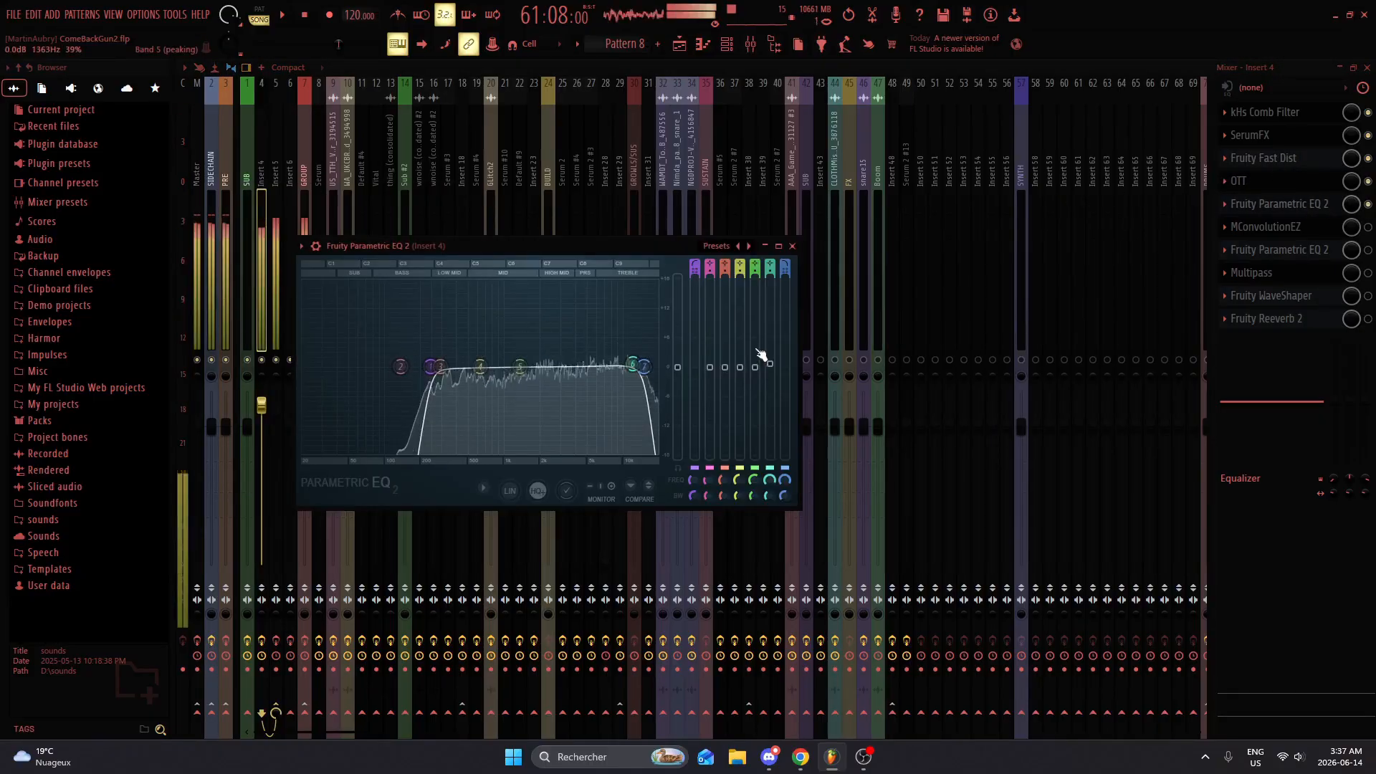
click(1280, 205)
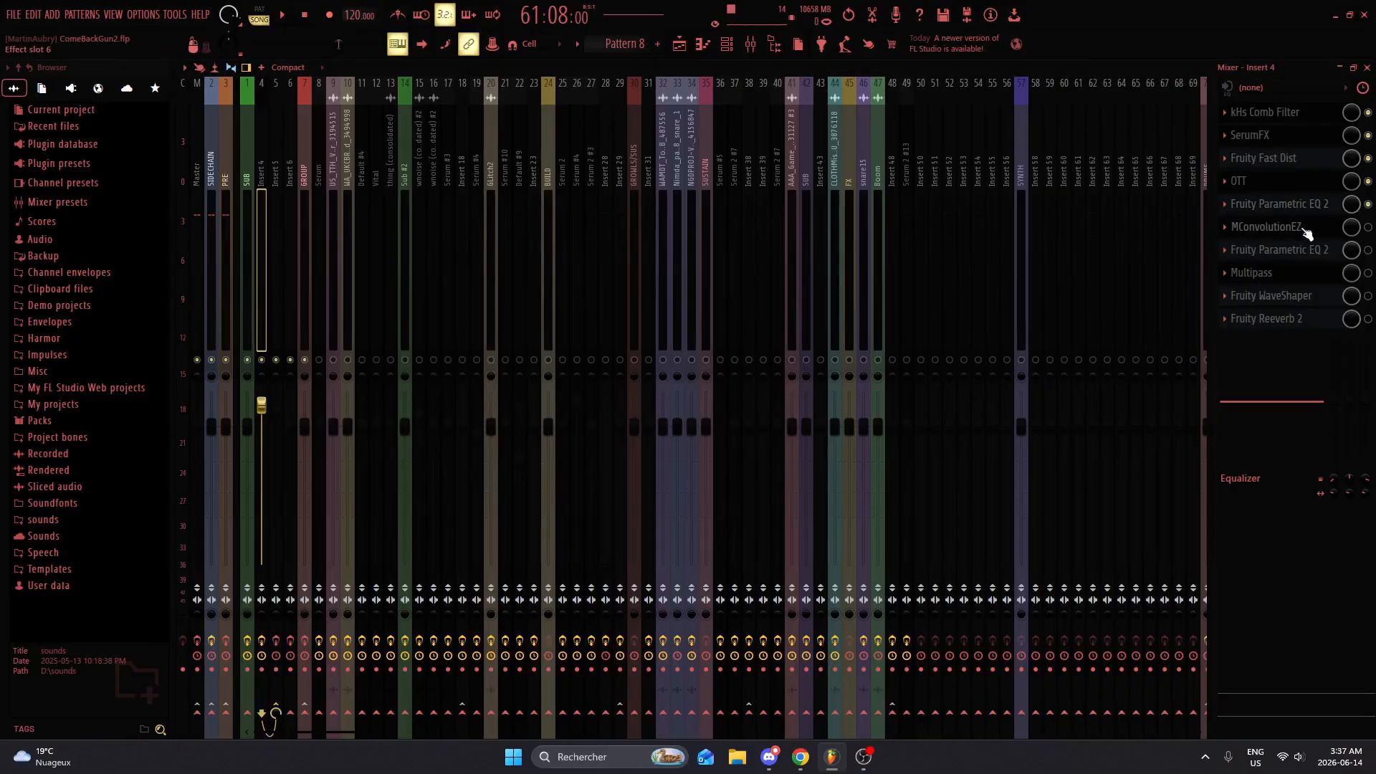
click(1303, 228)
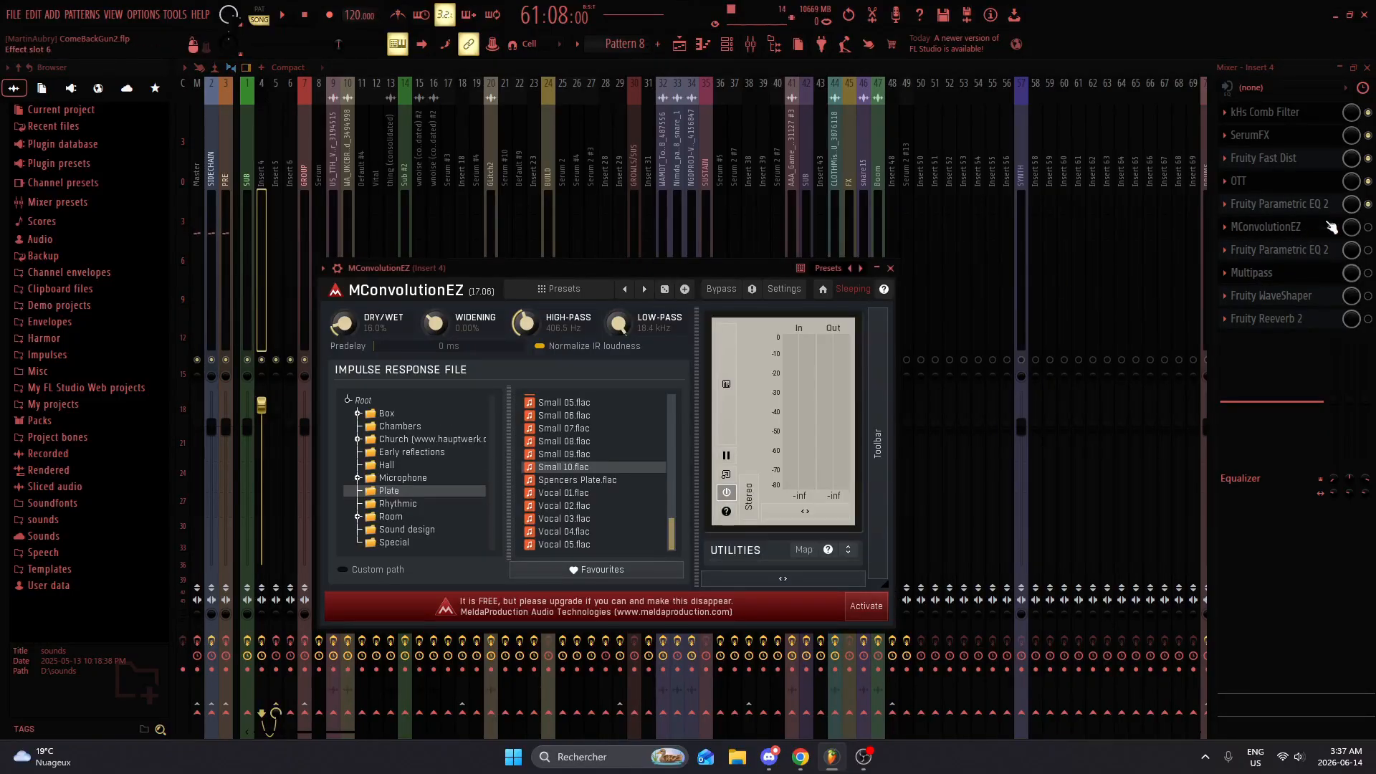
click(1368, 228)
click(1331, 235)
key(x)
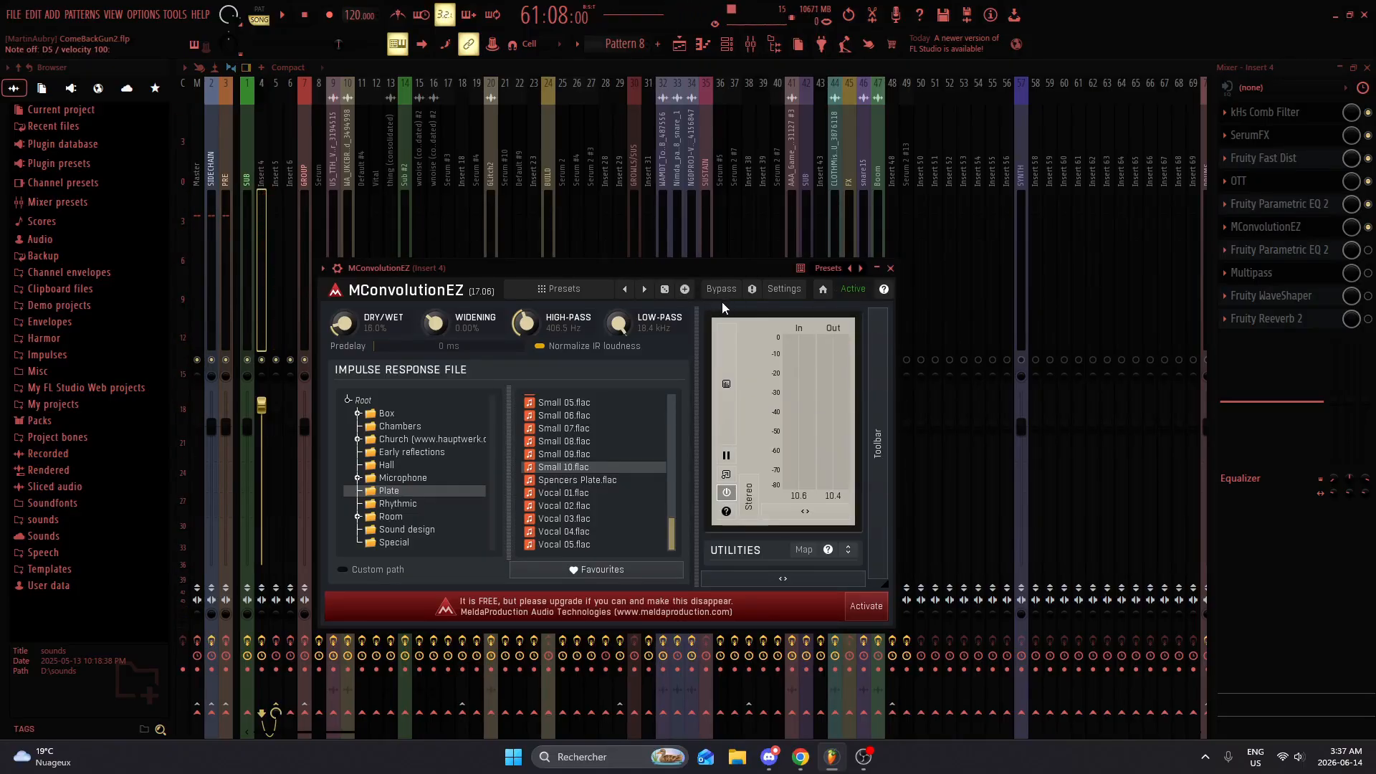
key(x)
Step: Audition the Small 04.flac impulse response in MConvolutionEZ, reselect Small 10.flac, and close the effect window
scroll(673, 509, up, 2)
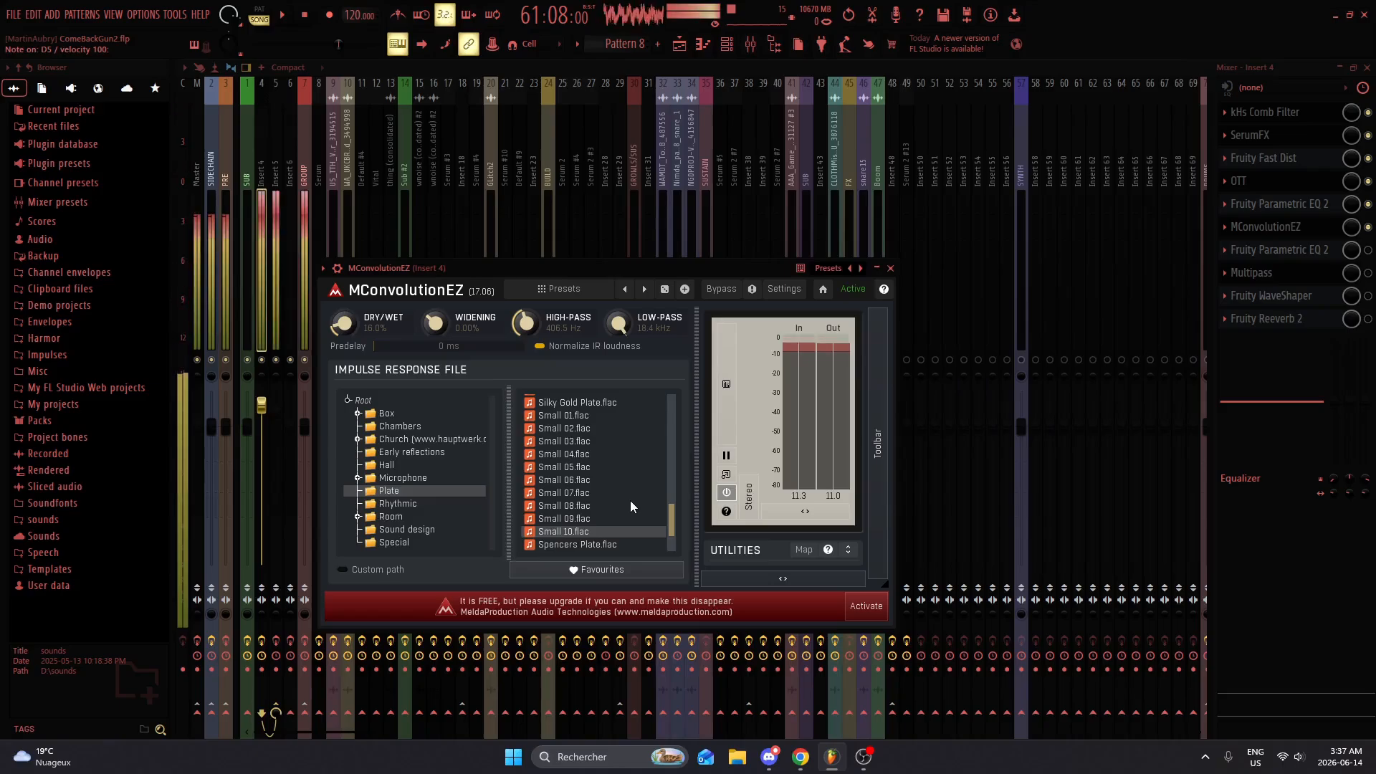
click(595, 454)
key(w)
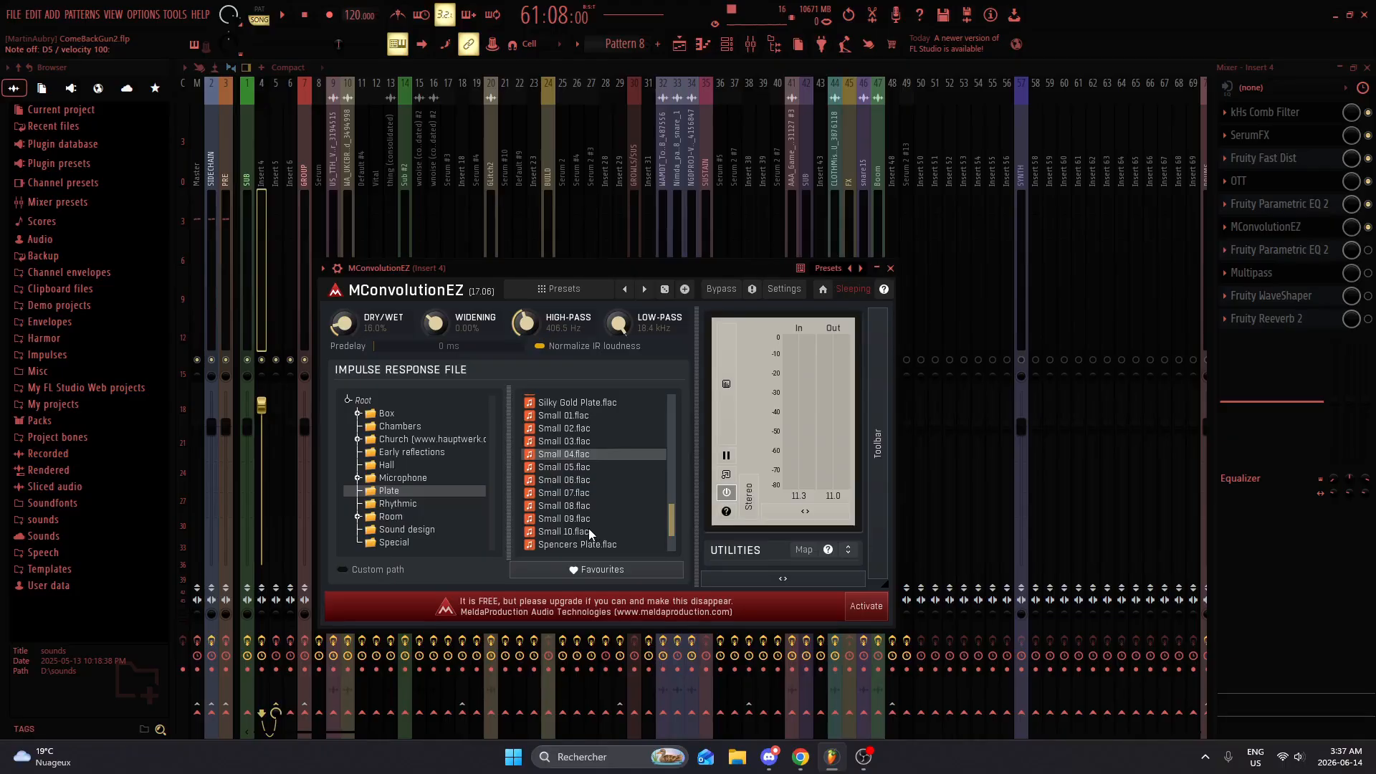
click(588, 531)
click(891, 269)
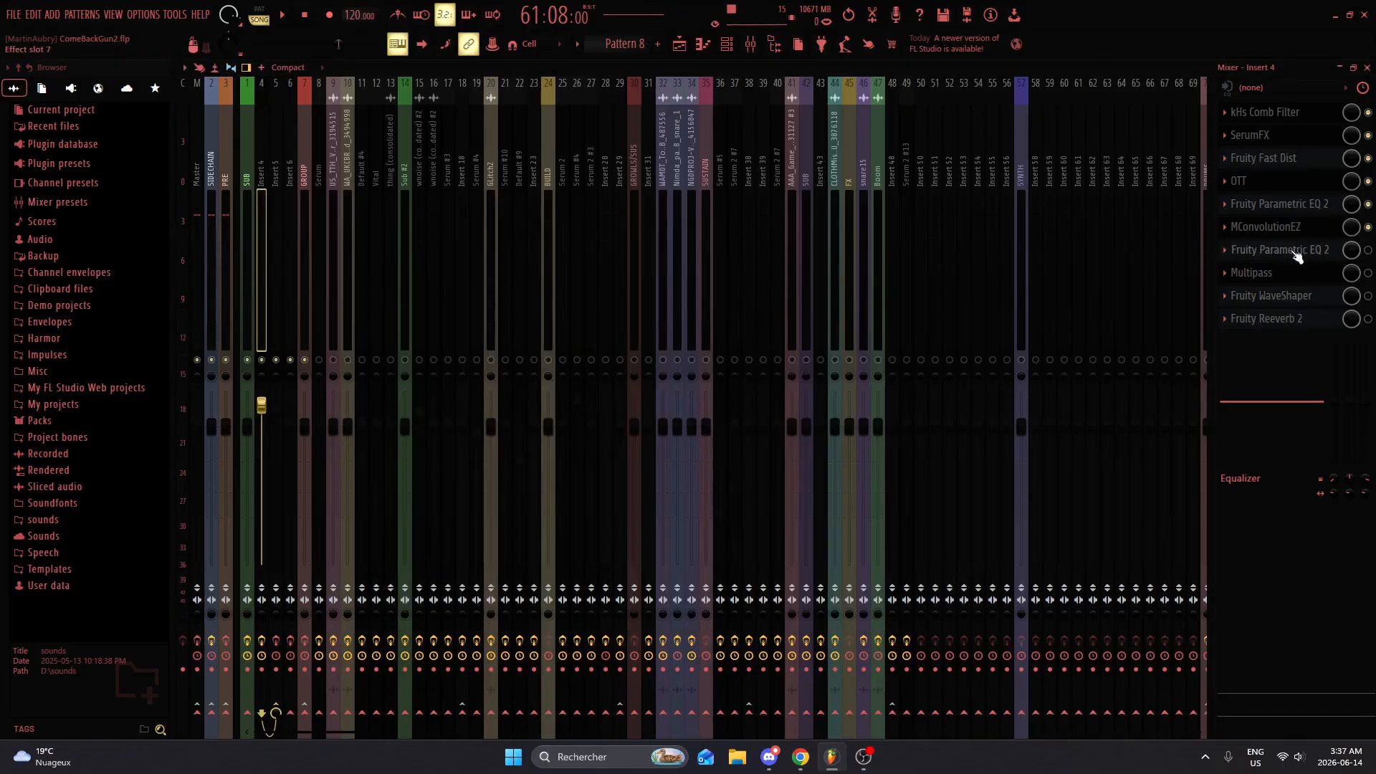
Step: Enable the Fruity Parametric EQ 2 in slot 7 and Multipass on Insert 4, viewing the EQ curve and the band effects
click(1321, 252)
click(1323, 253)
click(1307, 252)
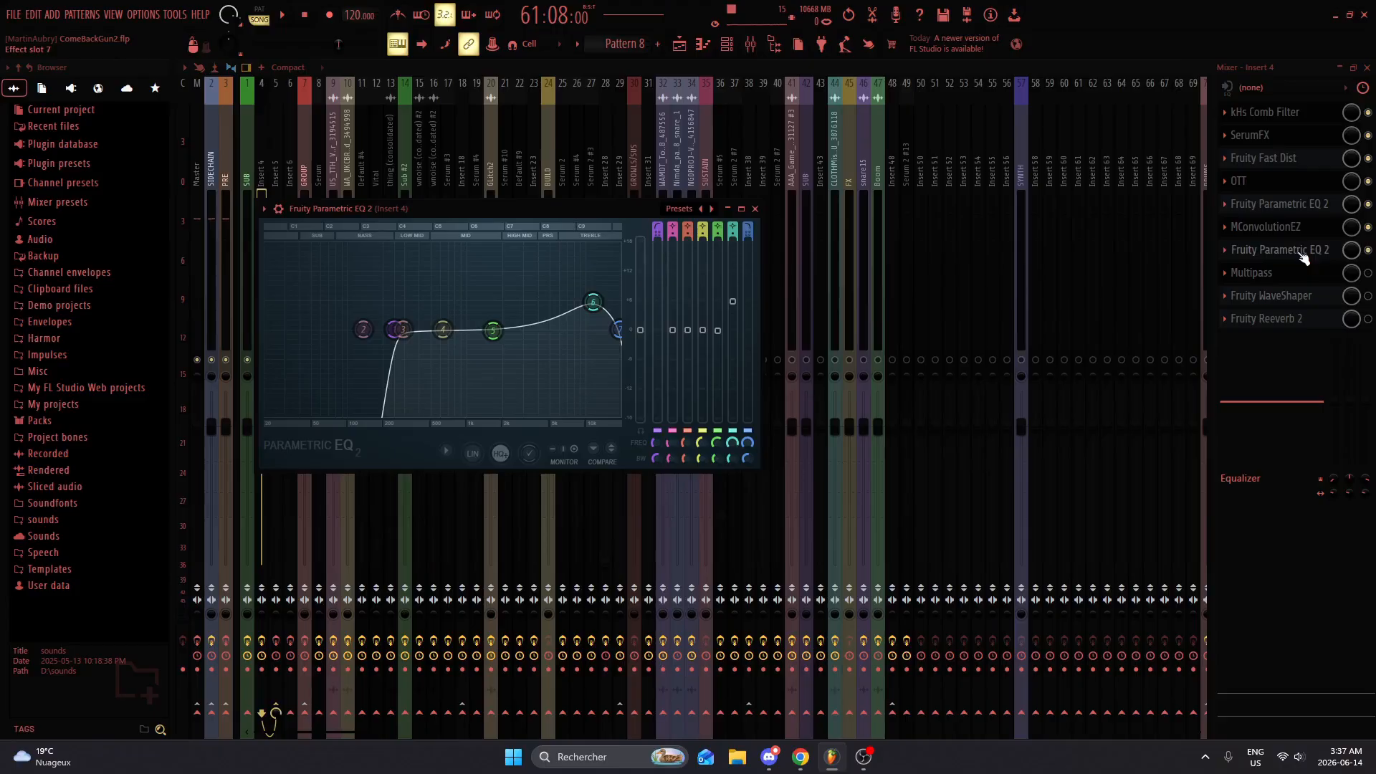
click(754, 208)
click(1317, 276)
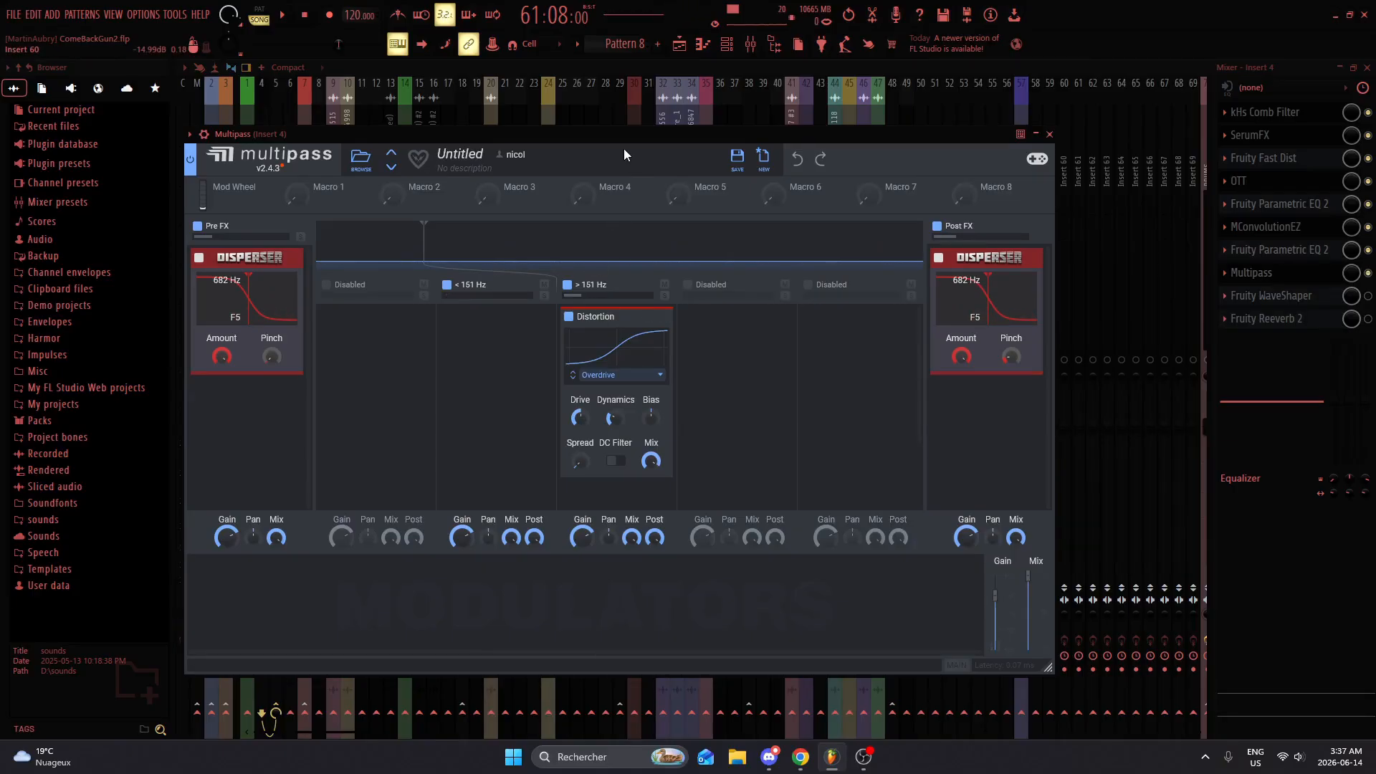
drag(624, 136, 766, 101)
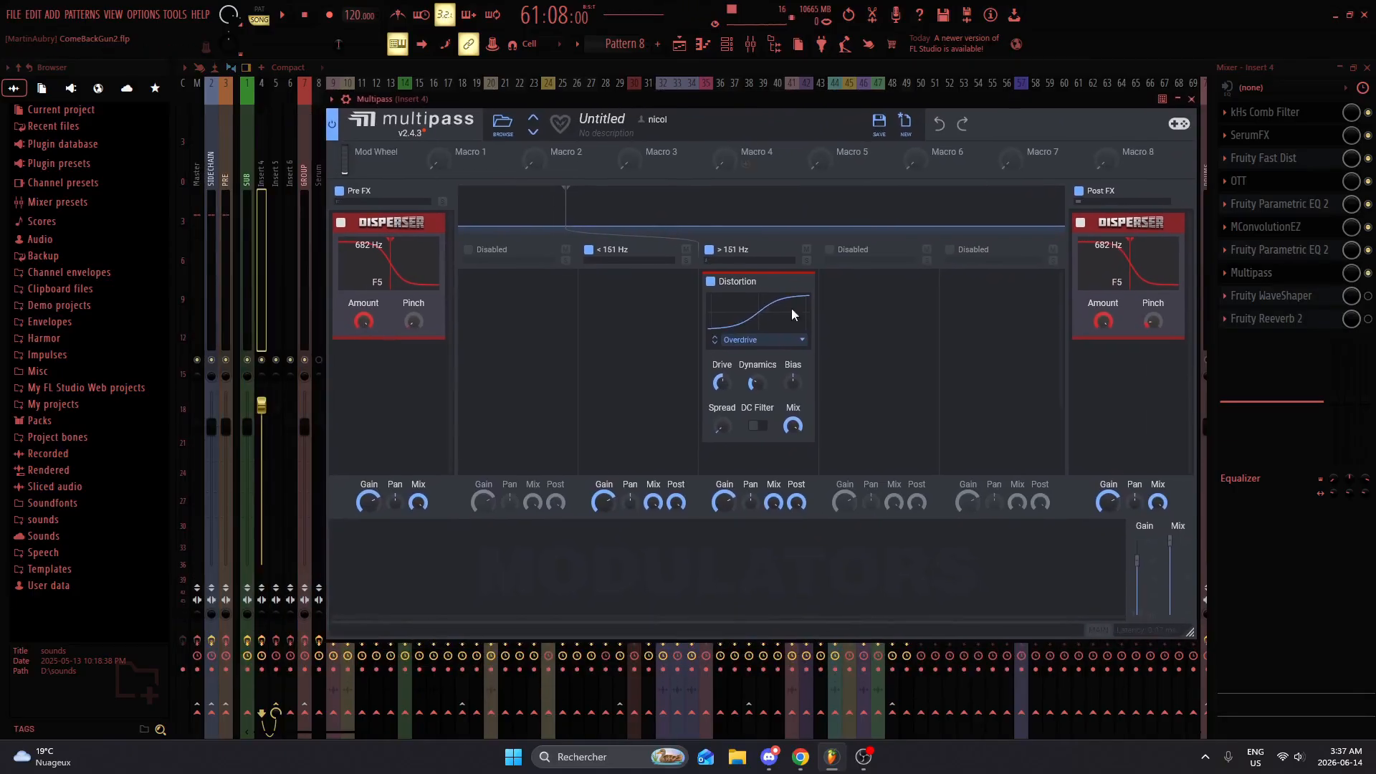
click(1192, 99)
Step: Enable Fruity WaveShaper and Fruity Reeverb 2 on Insert 4, viewing each effect's settings and auditioning the result
click(1315, 298)
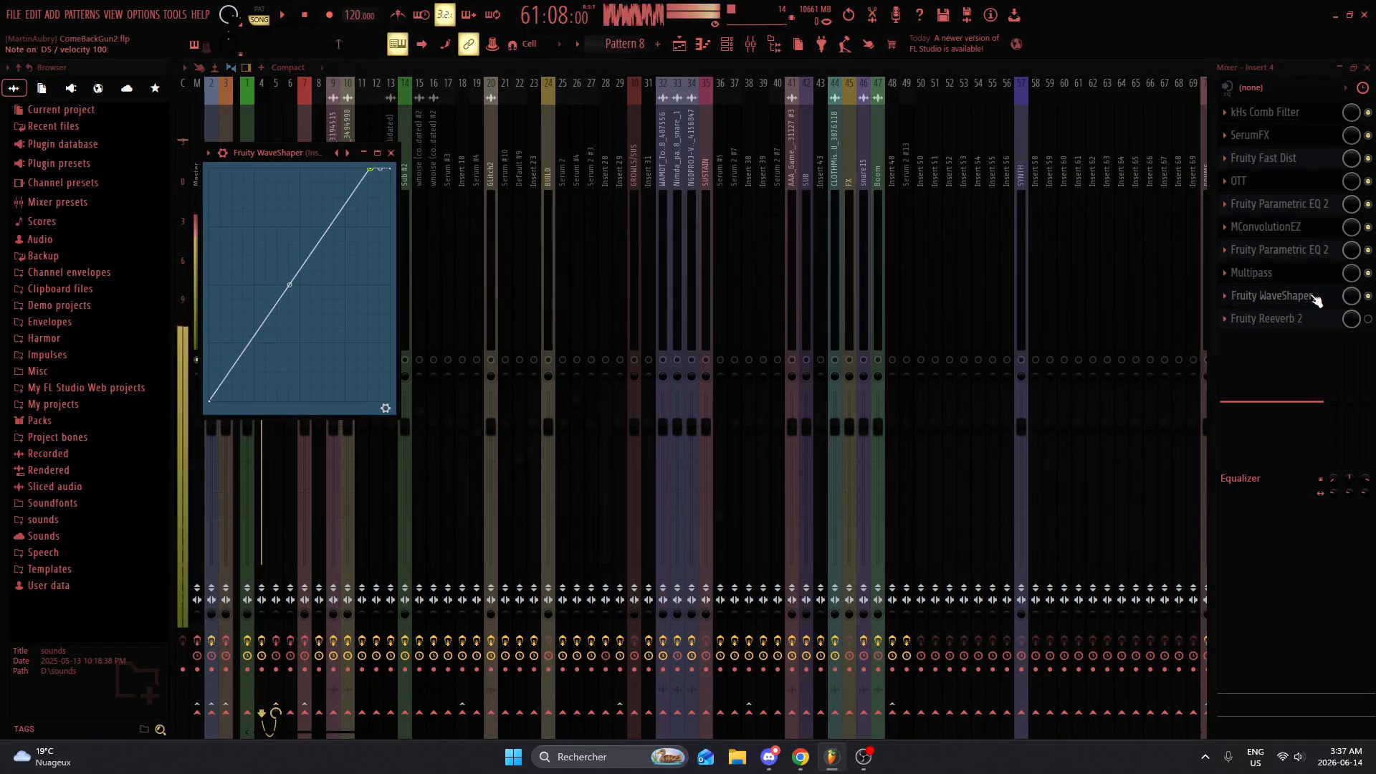
click(1290, 288)
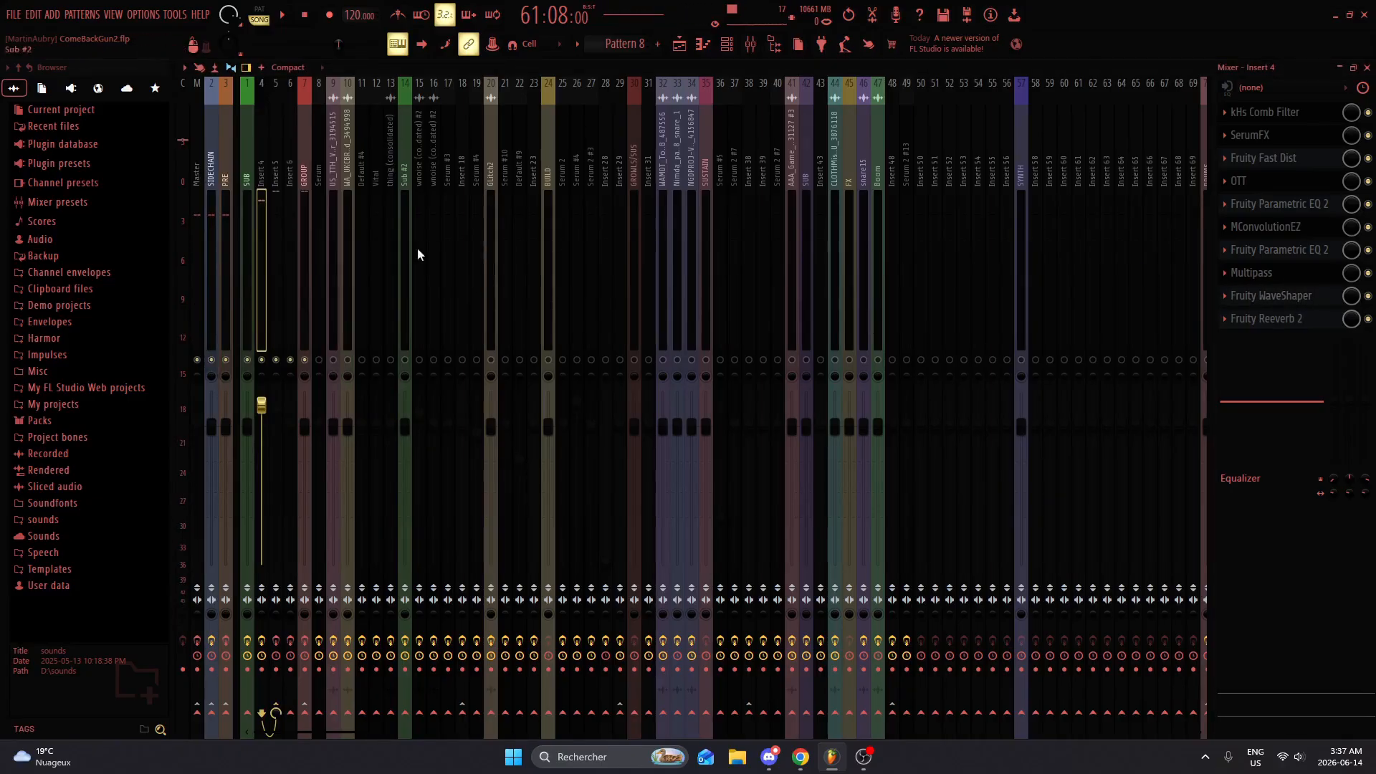
click(1276, 318)
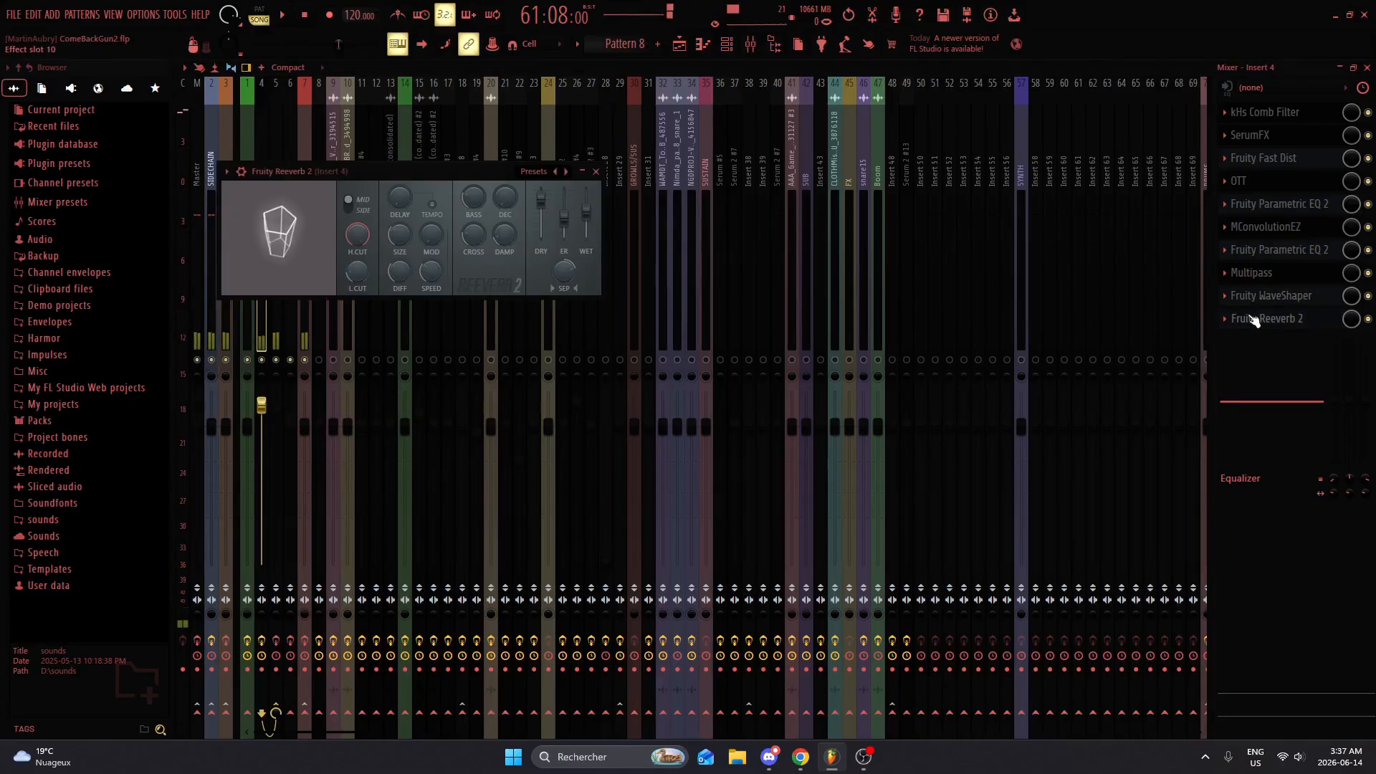
drag(466, 171, 712, 148)
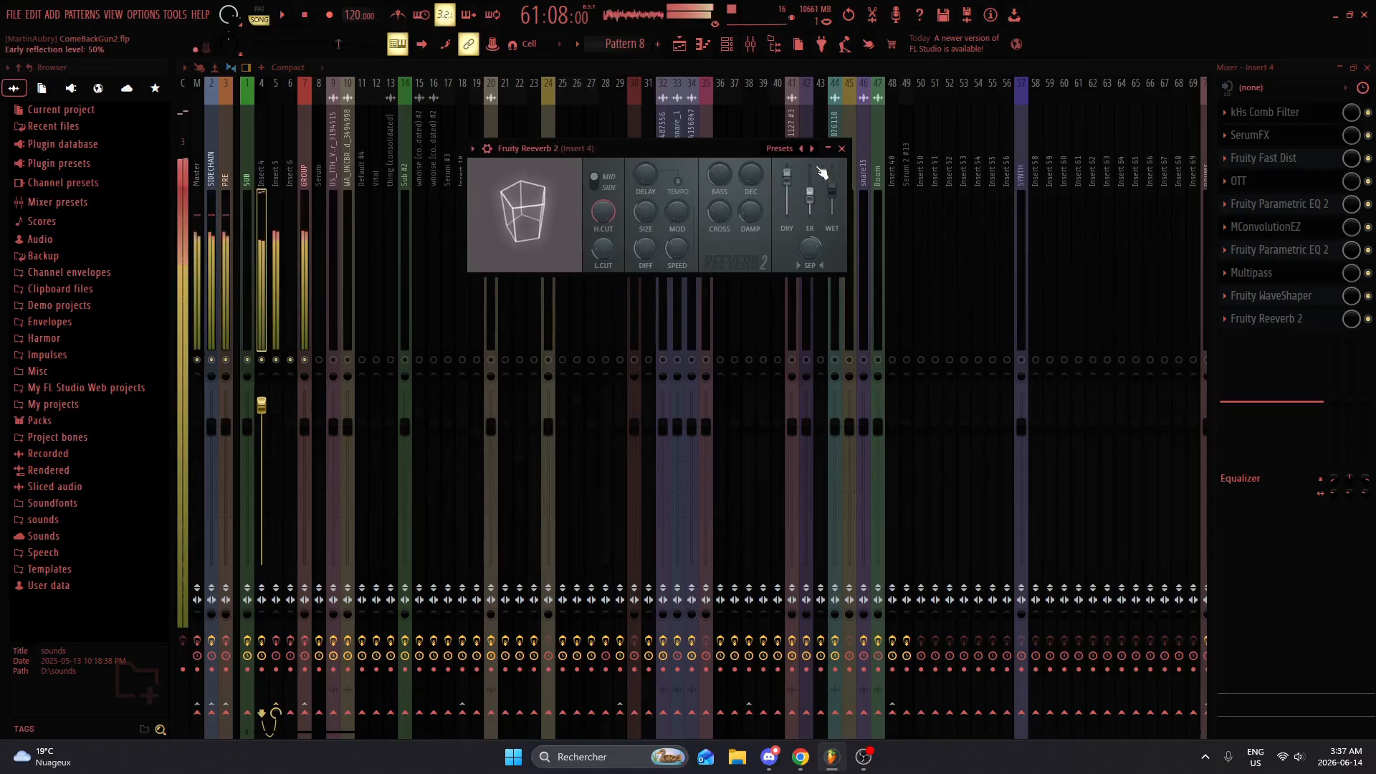
mouse_move(832, 188)
mouse_down()
mouse_move(832, 174)
mouse_move(833, 190)
mouse_up()
click(841, 148)
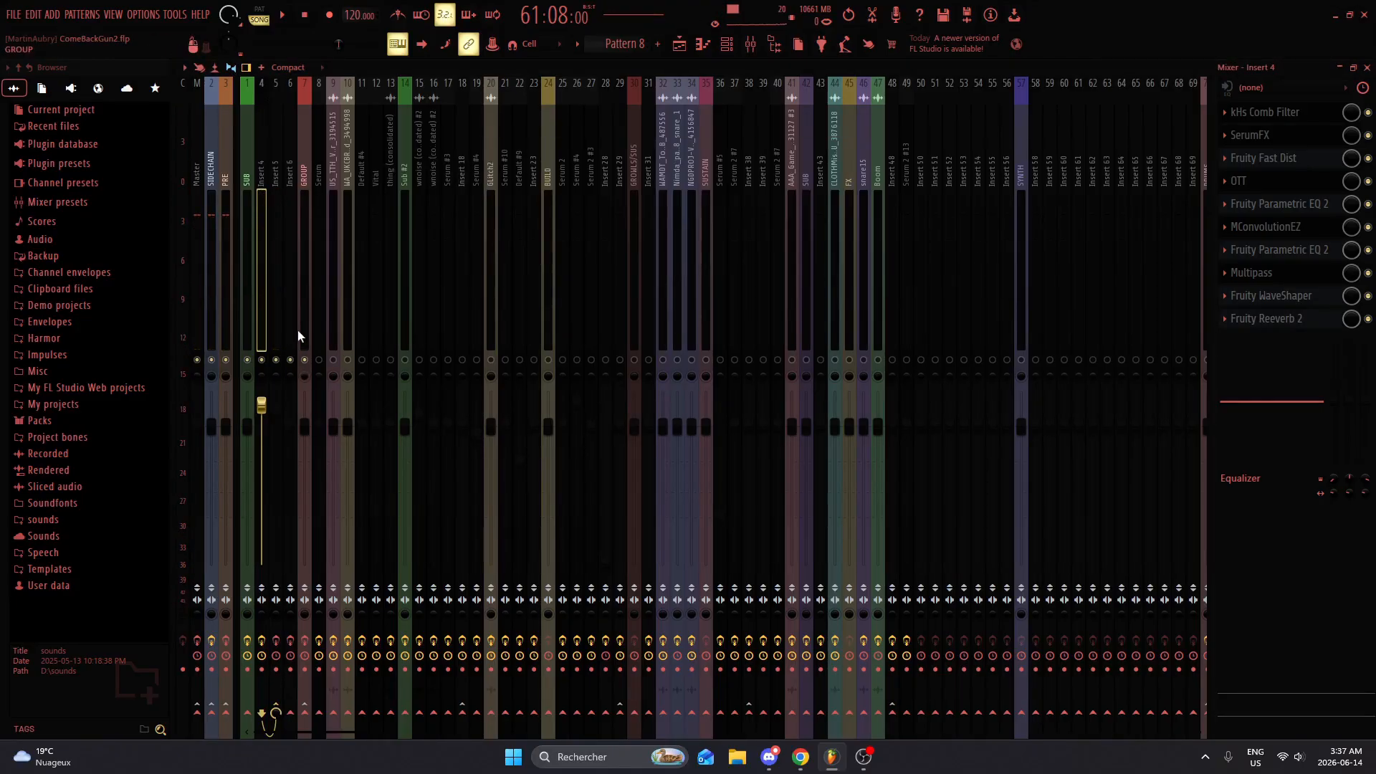
Step: Compare the Insert 4 and Insert 5 mixer tracks and examine Insert 5's Fruity WaveShaper, Fruity Parametric EQ 2 and soothe2 settings
click(273, 311)
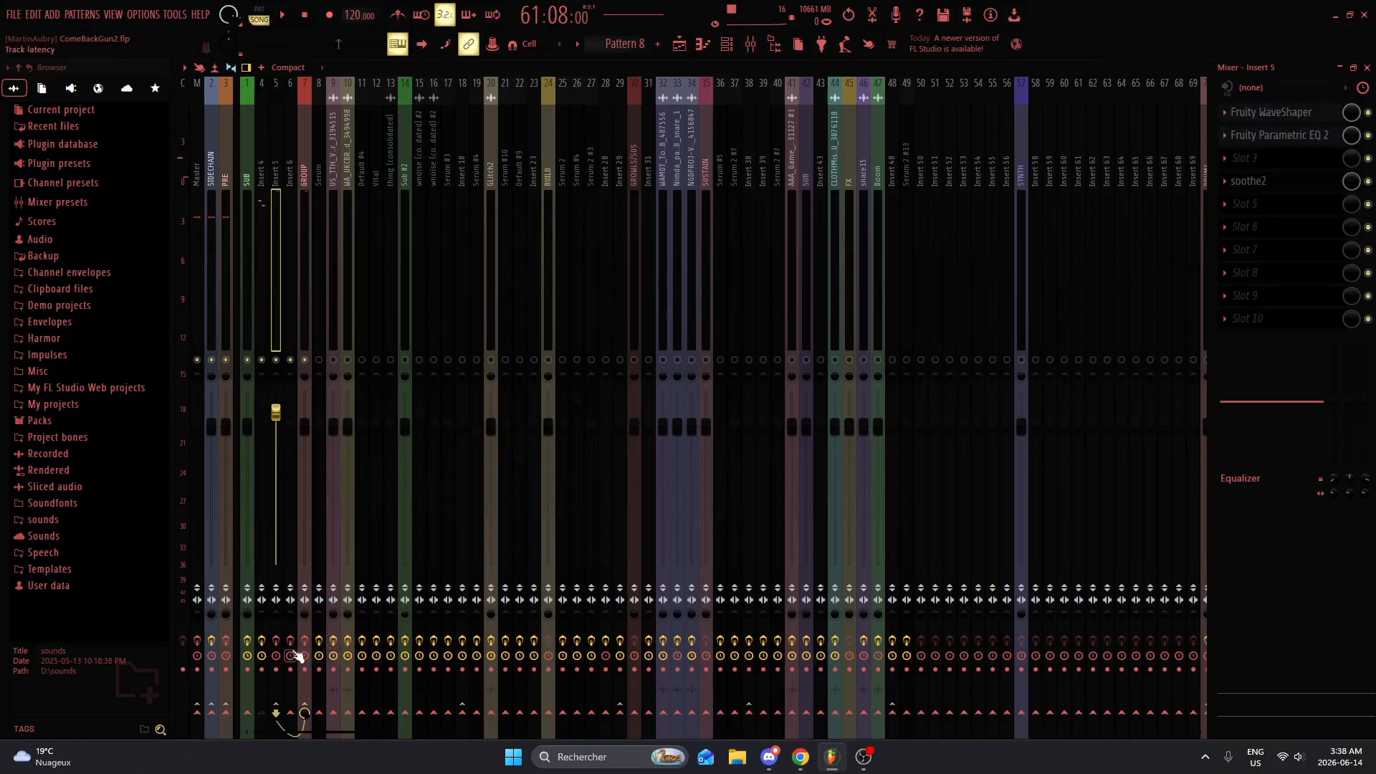
click(259, 337)
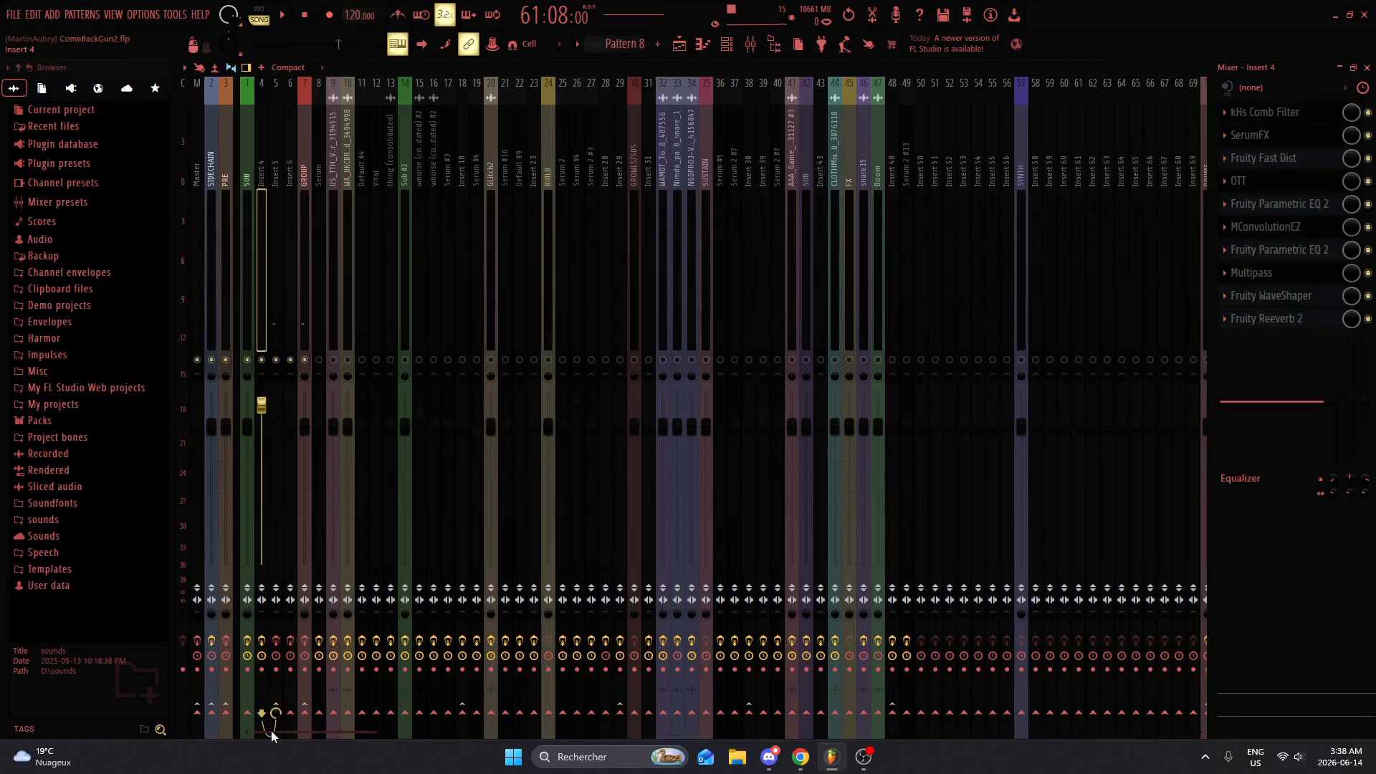
click(273, 325)
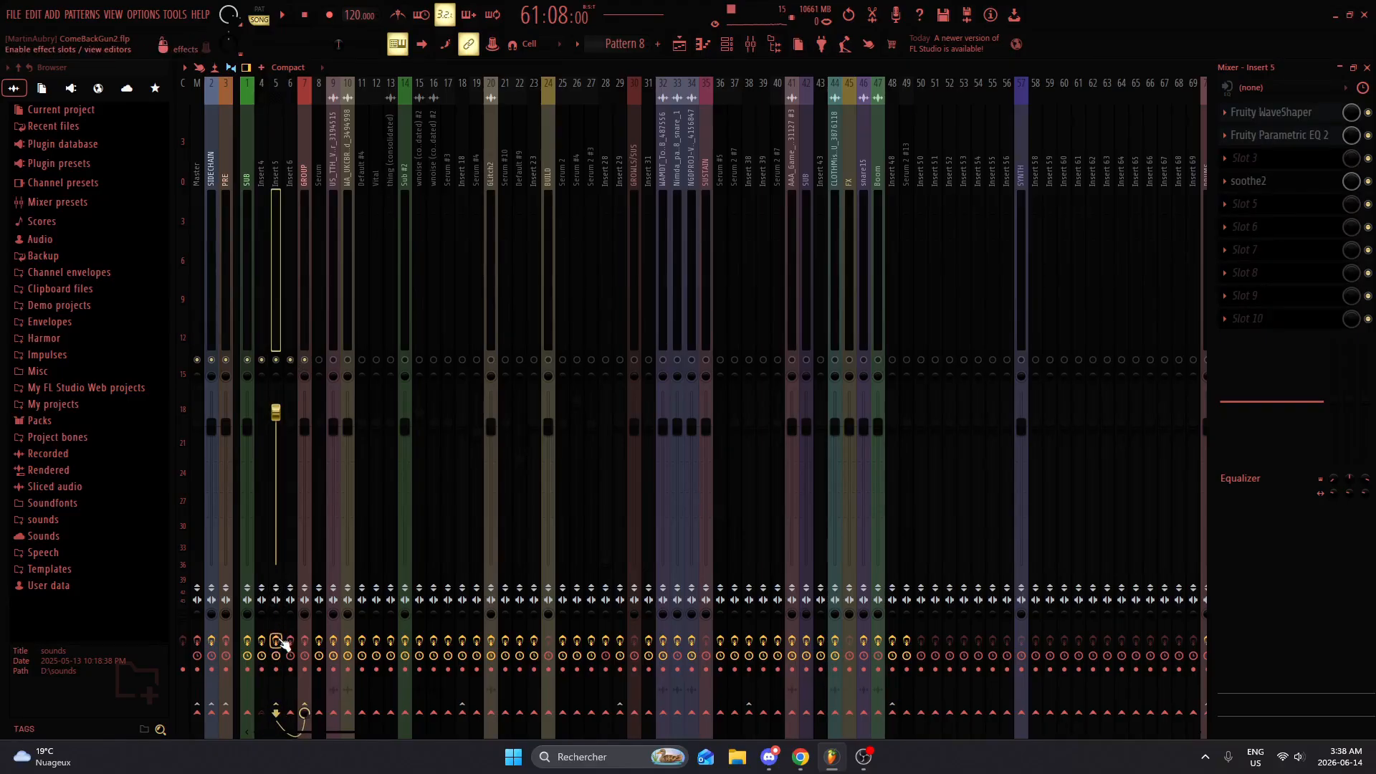
click(1270, 115)
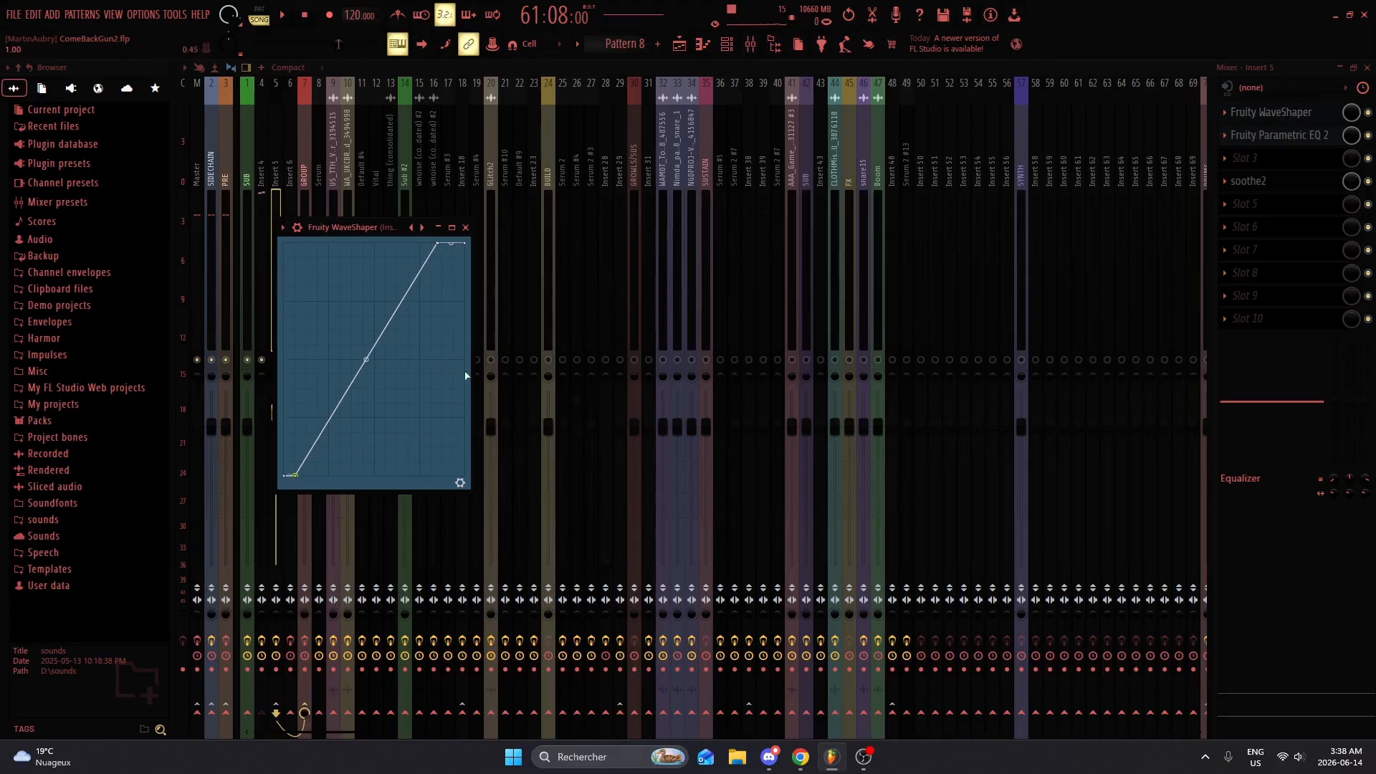
click(466, 228)
click(1246, 137)
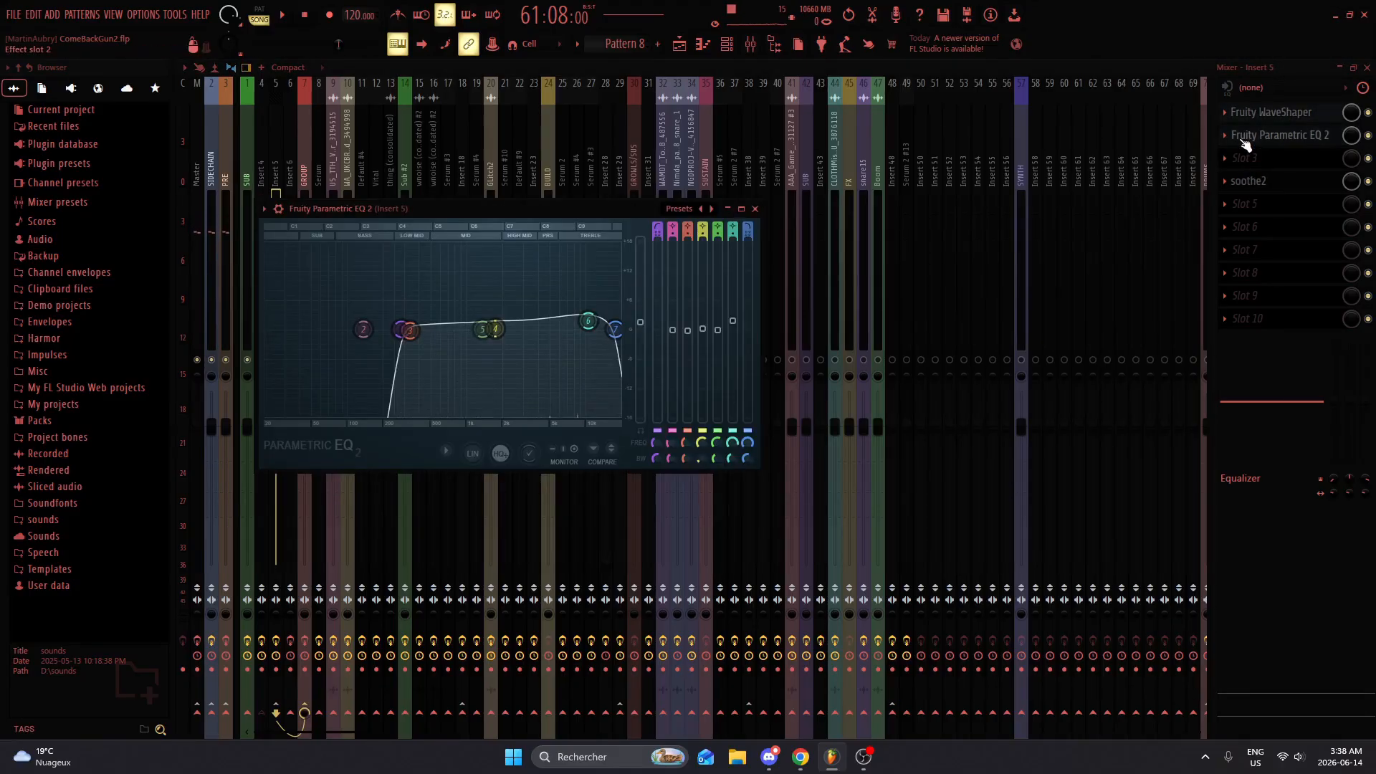
click(1245, 137)
click(1245, 138)
click(1245, 138)
click(1262, 183)
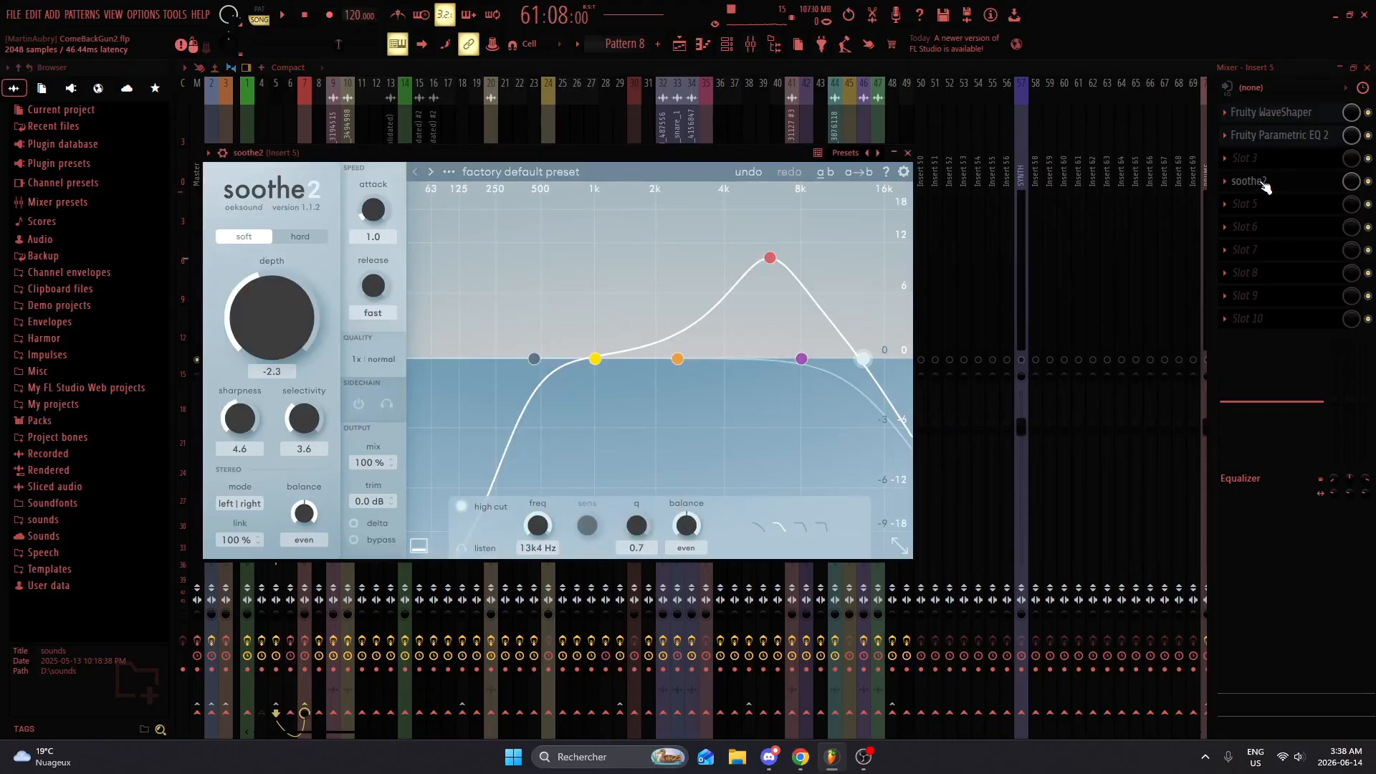
click(1264, 185)
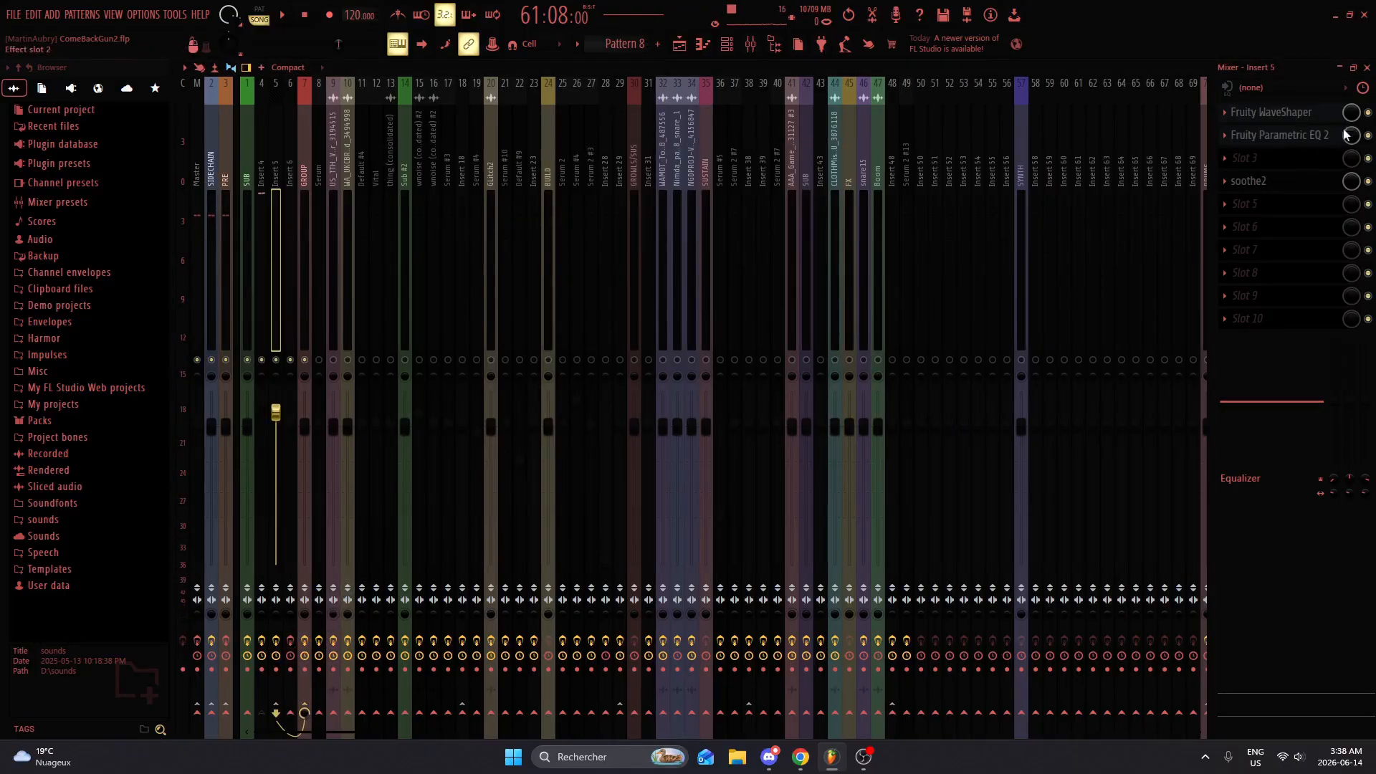
Step: Play back the arrangement from the playlist and bypass every effect after OTT on the GROUP mixer track
click(1367, 67)
key(space)
key(F6)
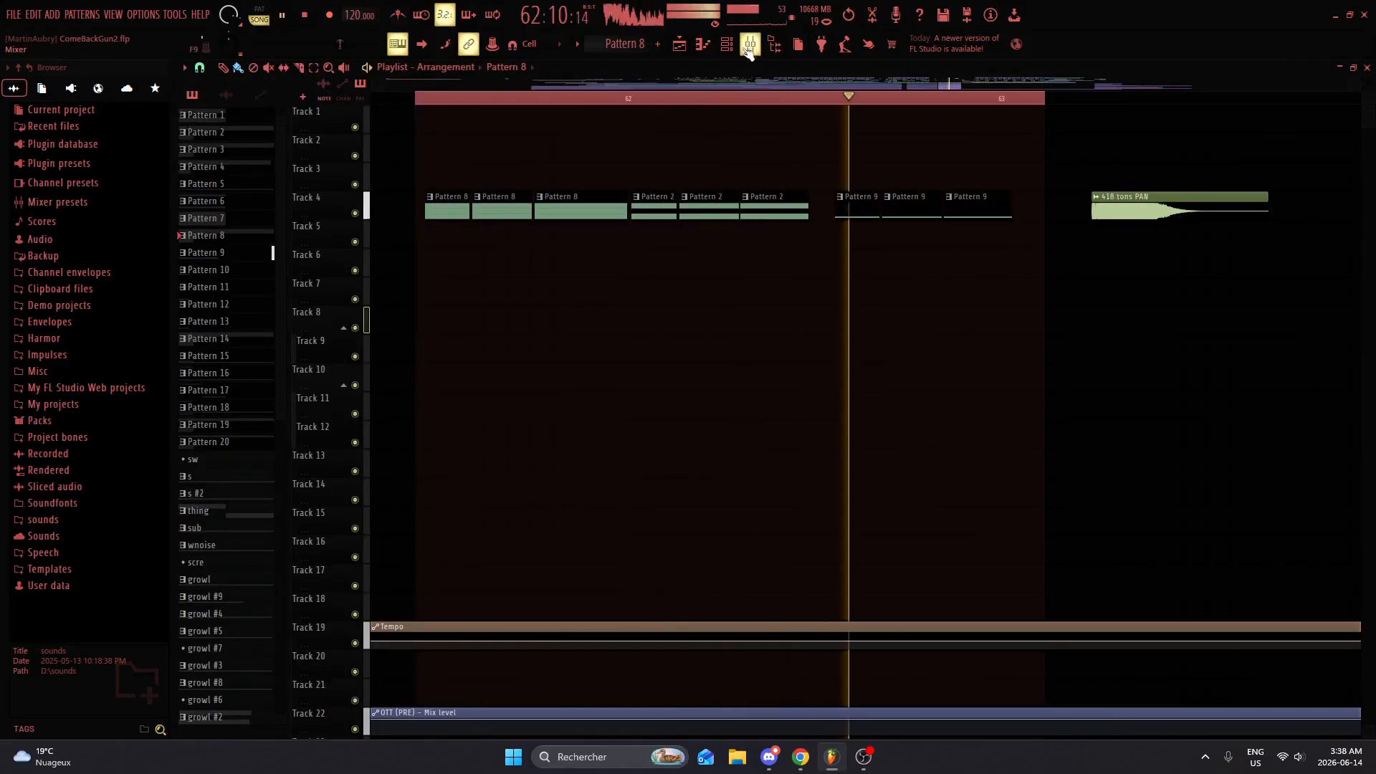
key(F9)
key(space)
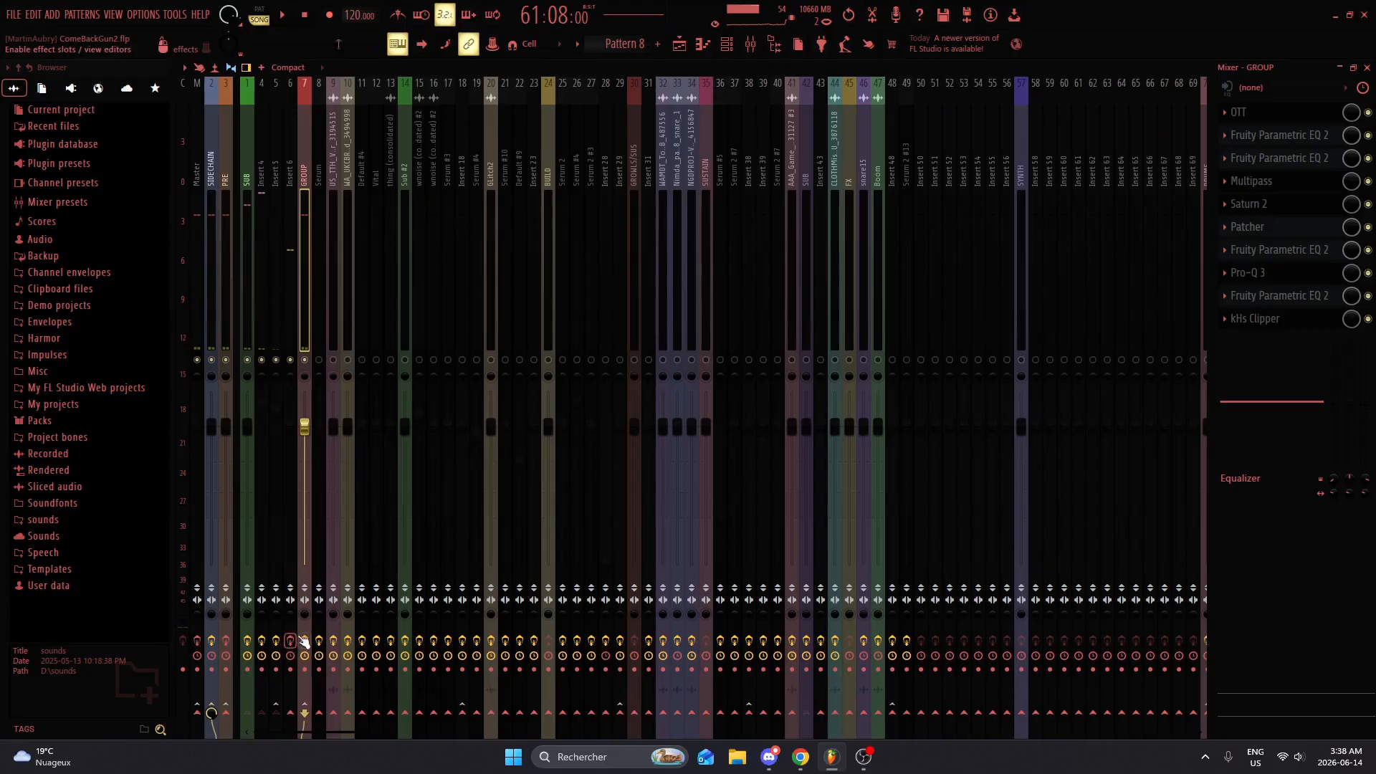
key(space)
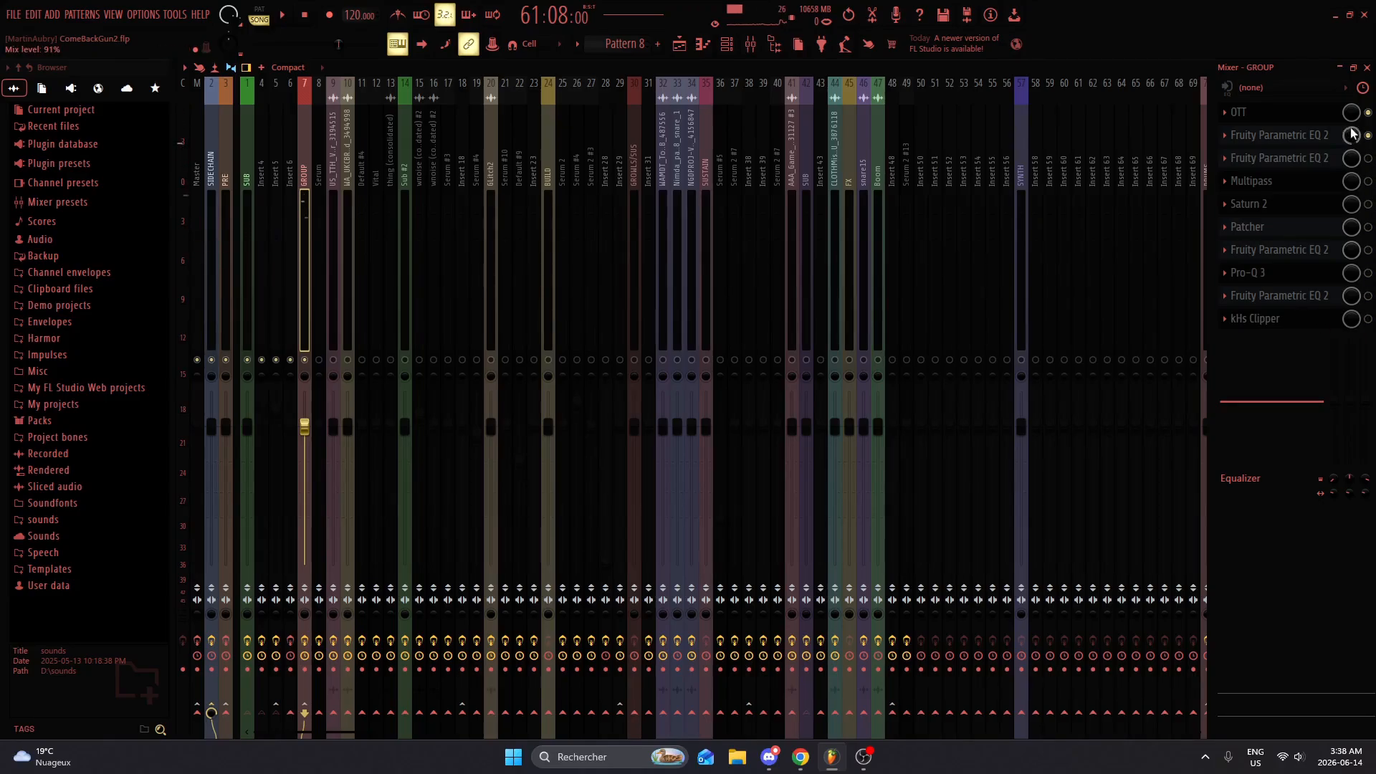
Step: Examine the OTT settings on the GROUP track while auditioning the arrangement, and close the effect window
click(1320, 113)
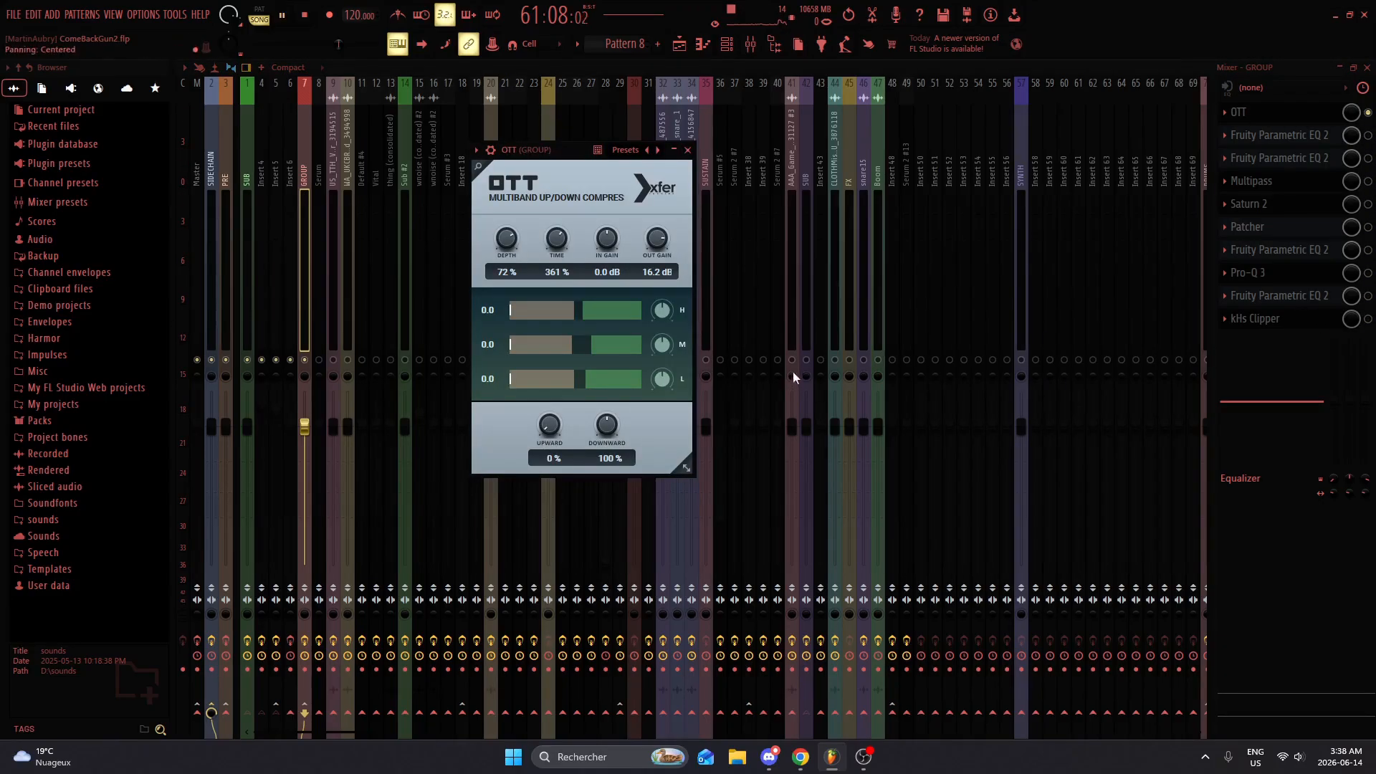
key(space)
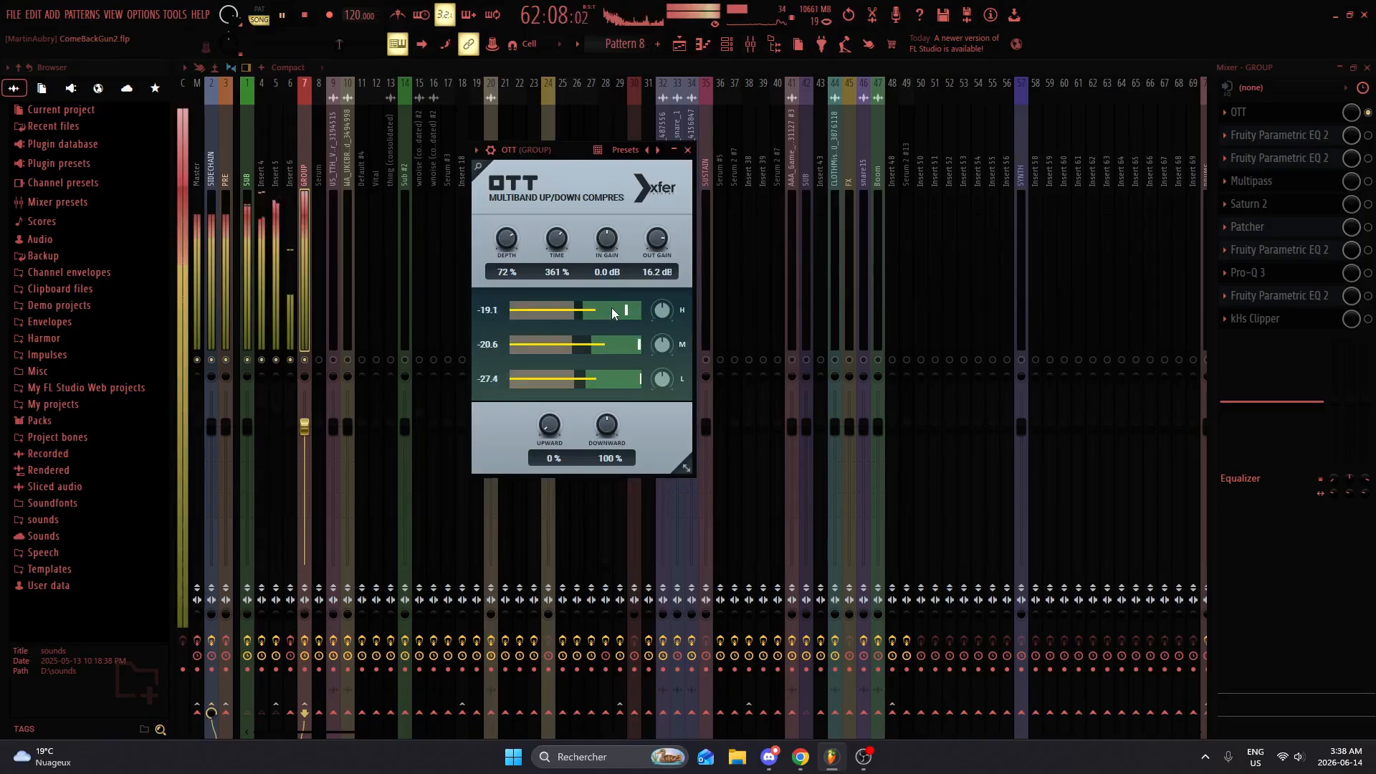
key(space)
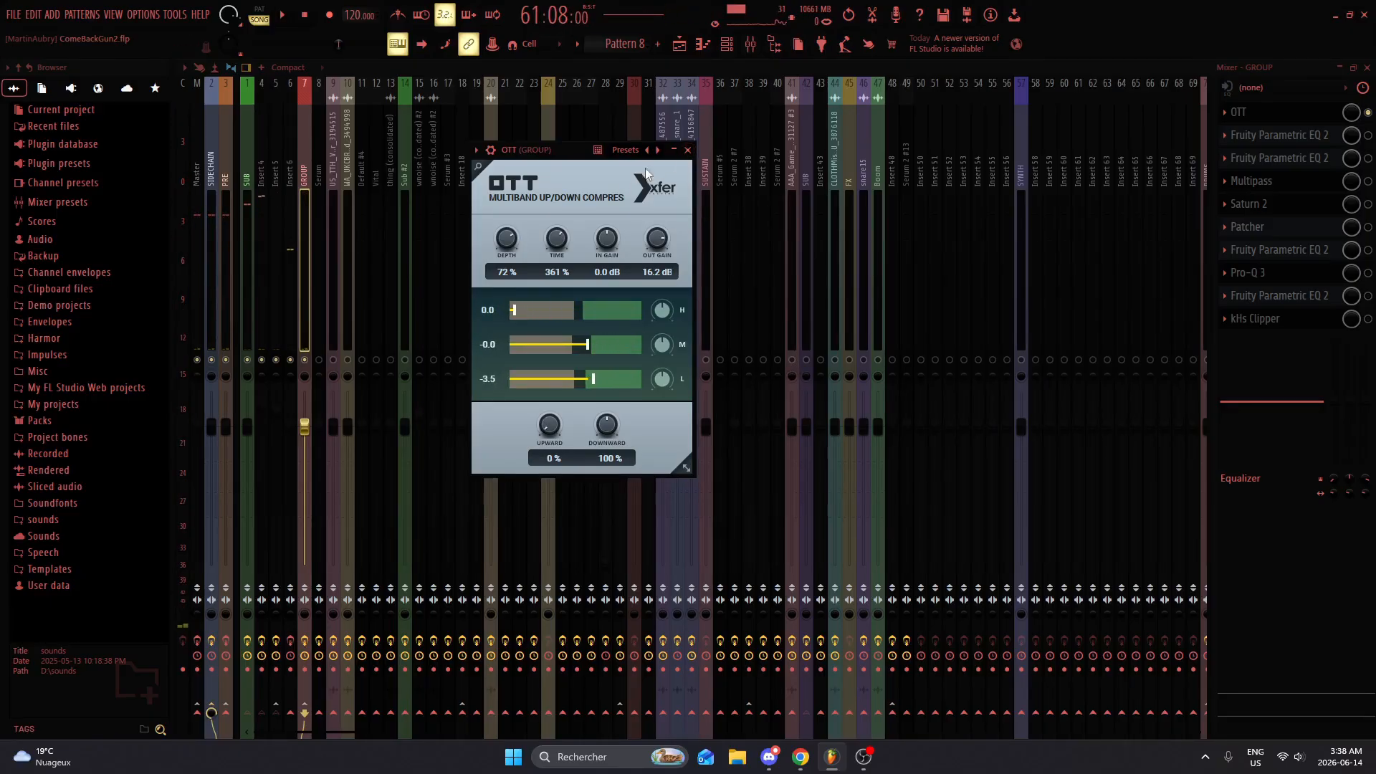
click(687, 150)
click(1286, 115)
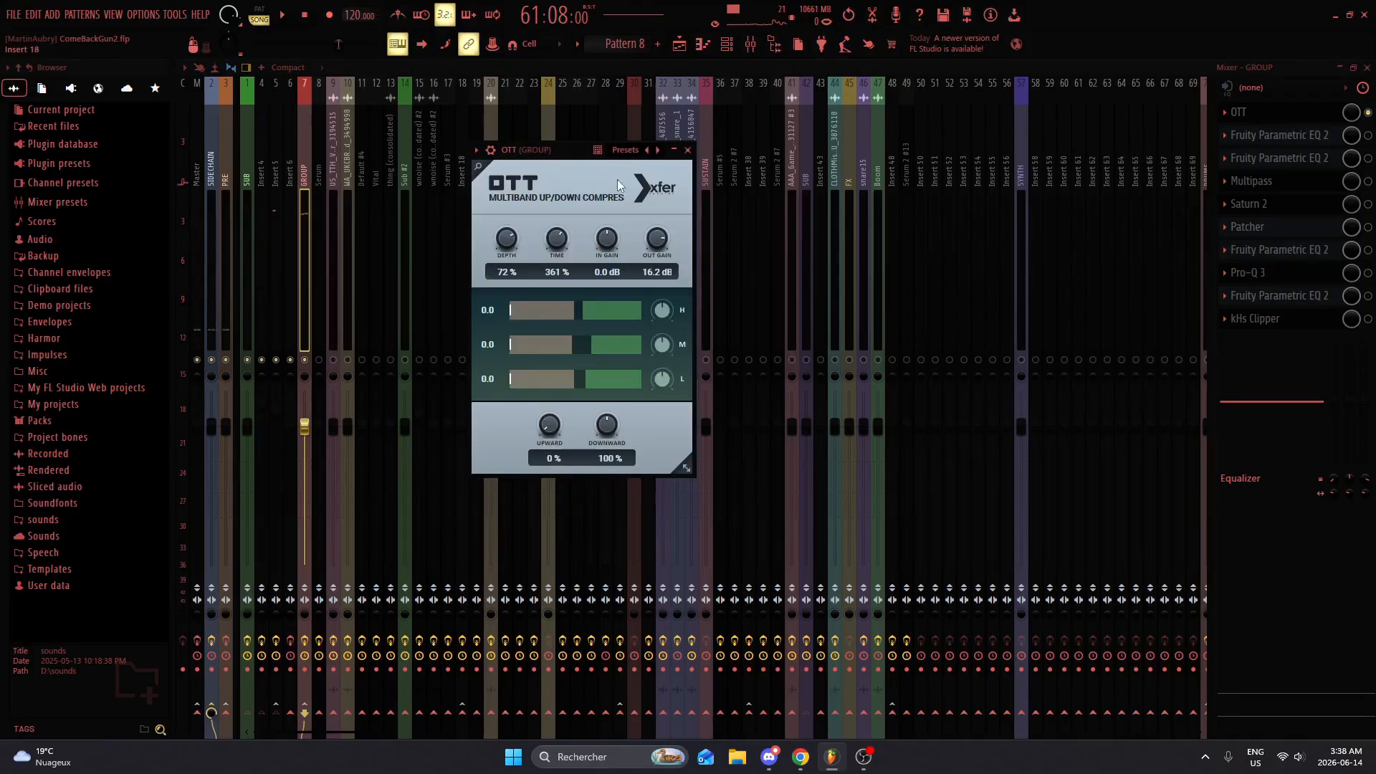
click(690, 151)
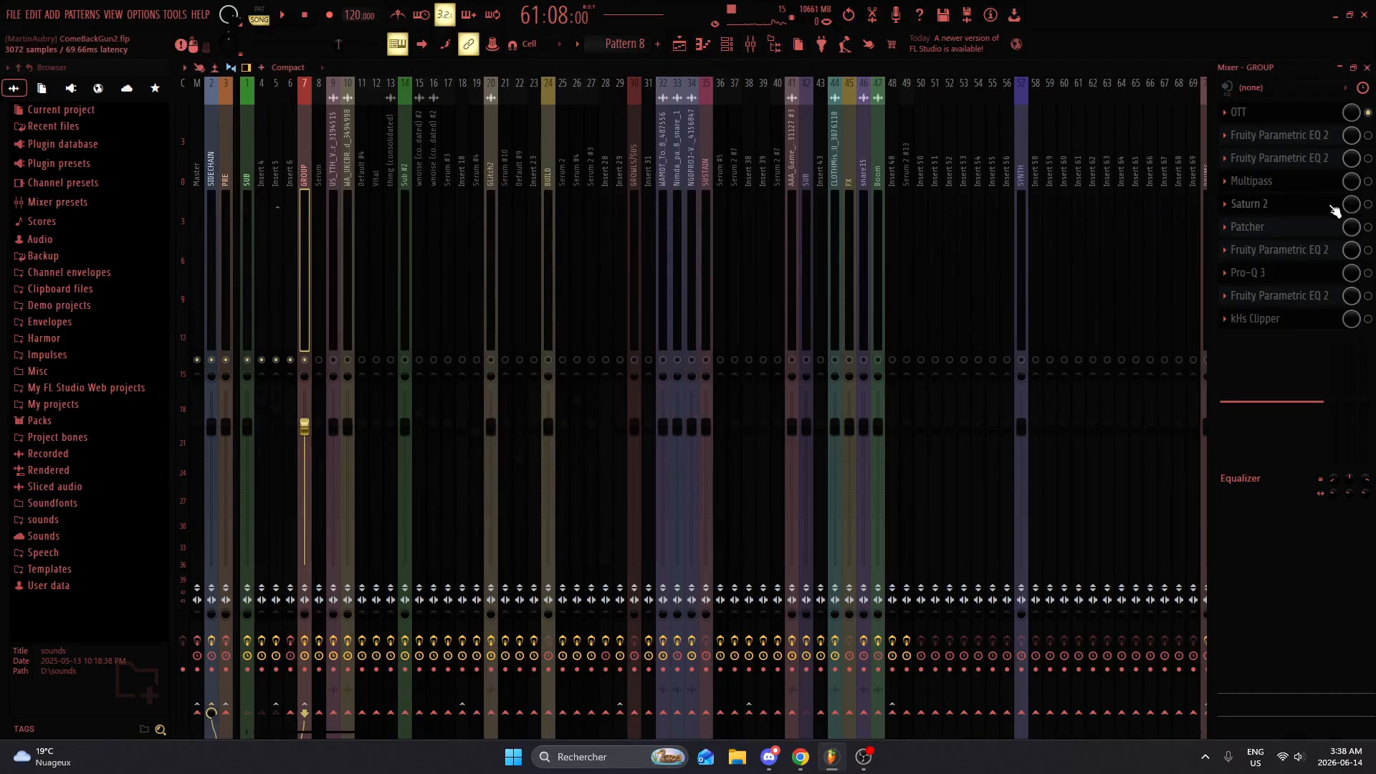
Step: Enable the Fruity Parametric EQ 2 in slot 2 of the GROUP track, audition it while viewing its curve, and close it
click(1324, 139)
click(1324, 141)
click(1319, 115)
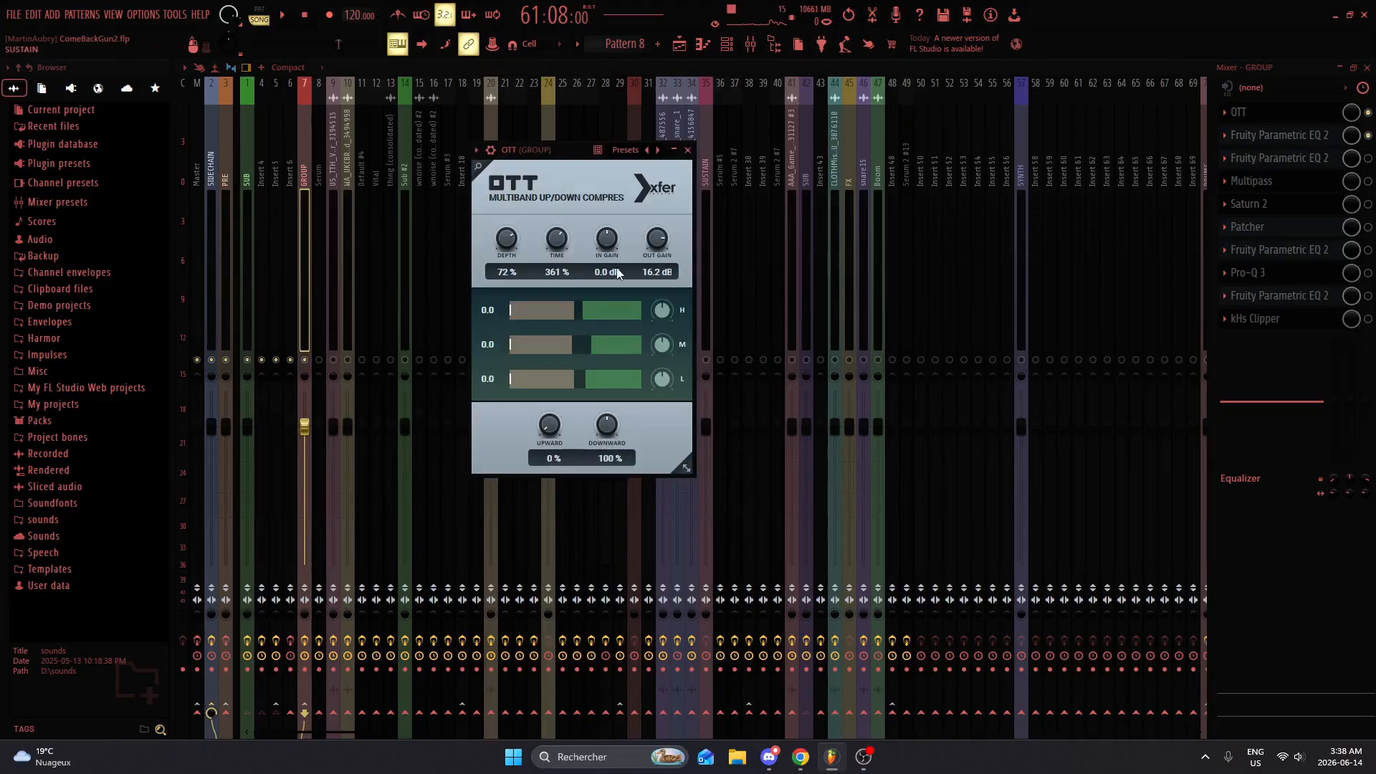
click(689, 151)
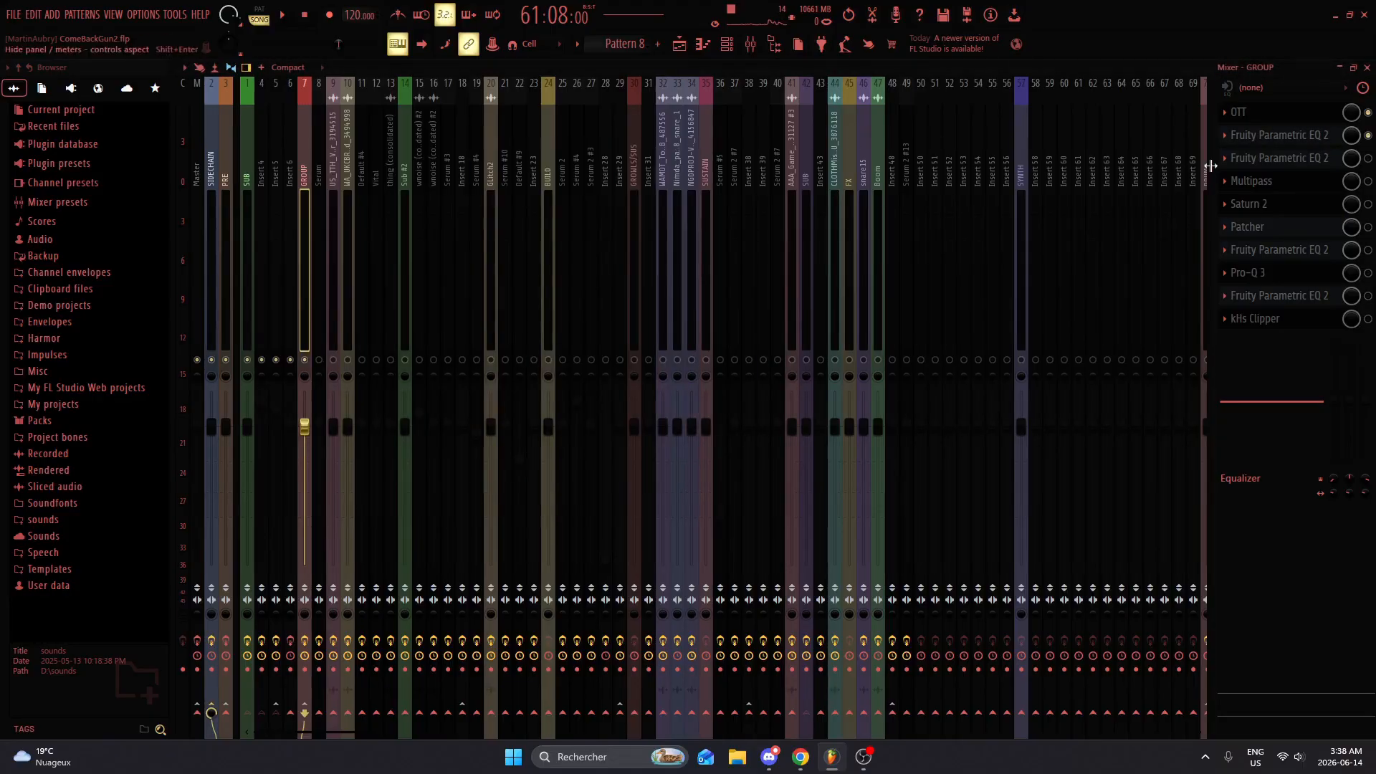
click(1254, 141)
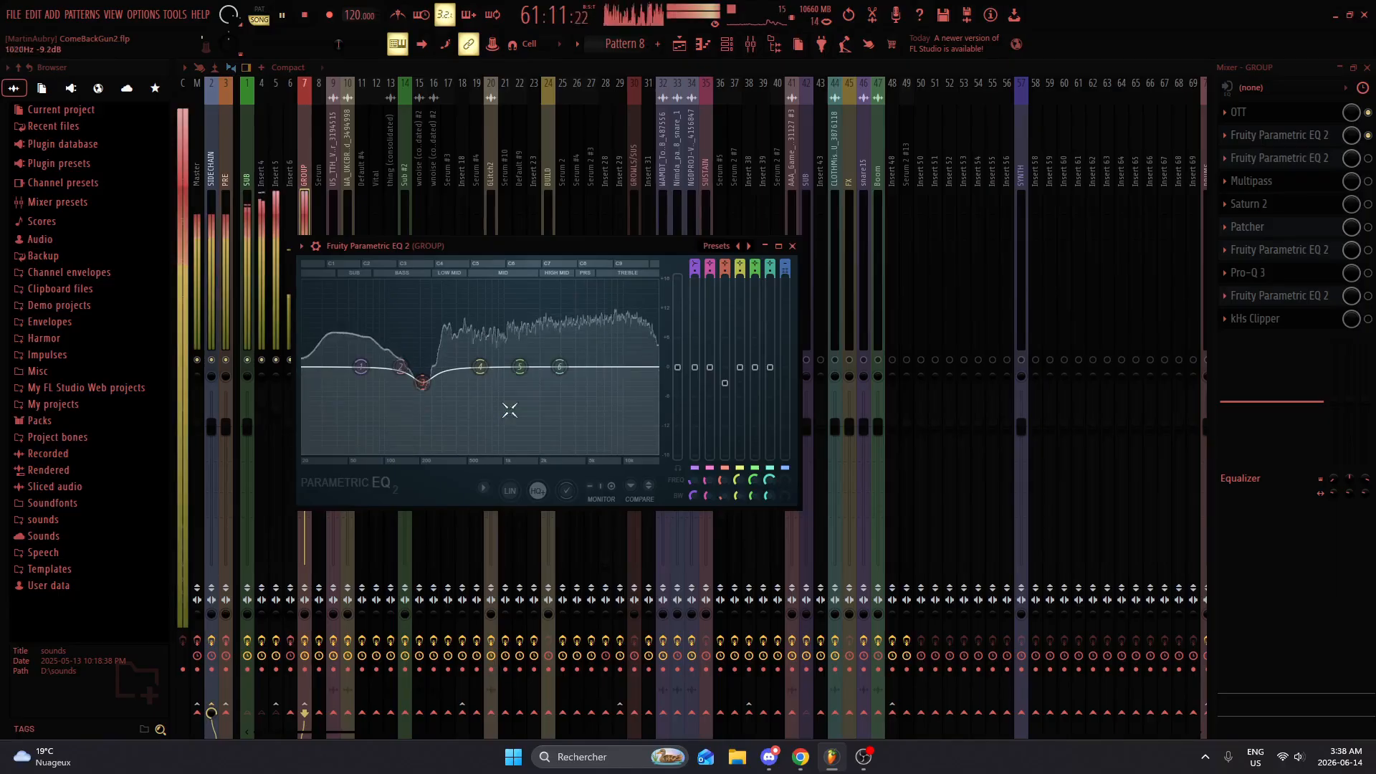
click(792, 246)
Step: Enable the Fruity Parametric EQ 2 in slot 3 of the GROUP track, view its curve, and close its window
click(1321, 157)
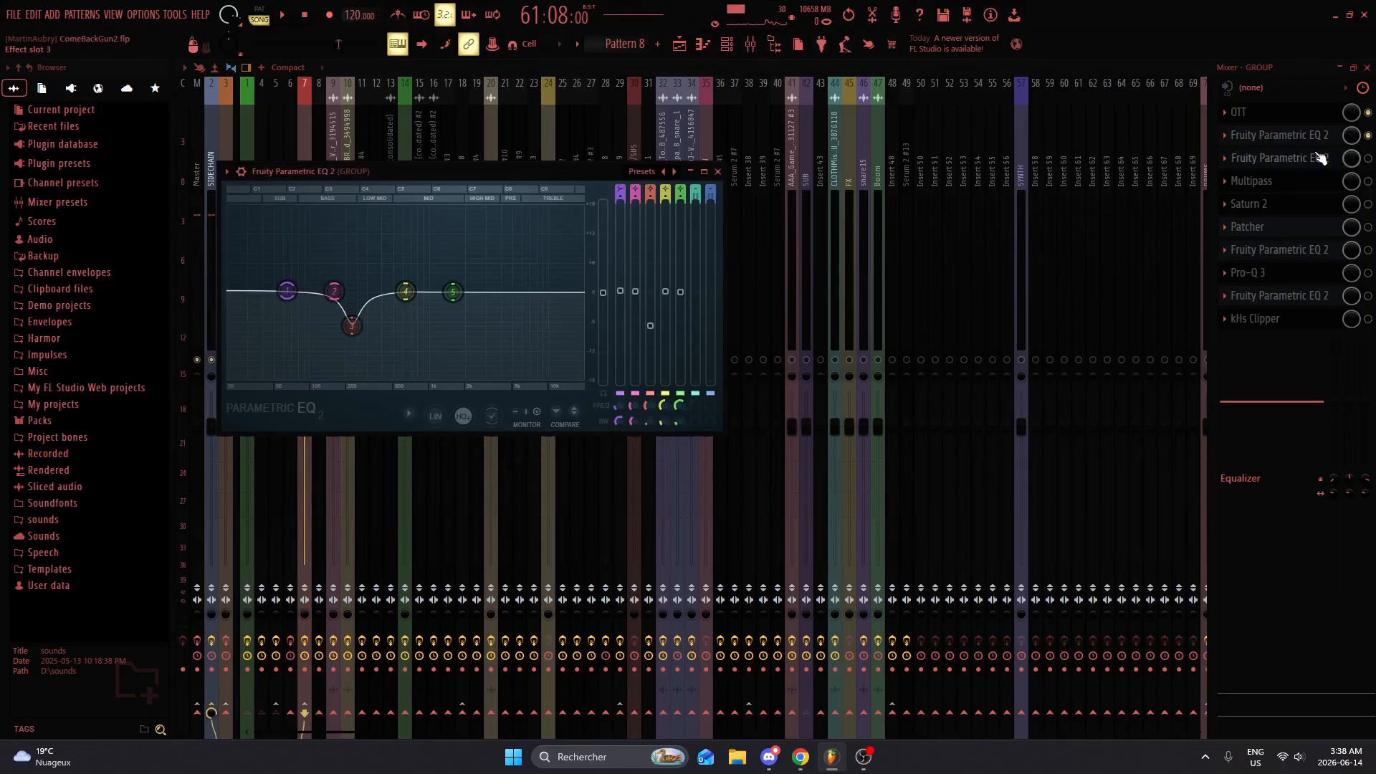
click(1302, 159)
double_click(1303, 162)
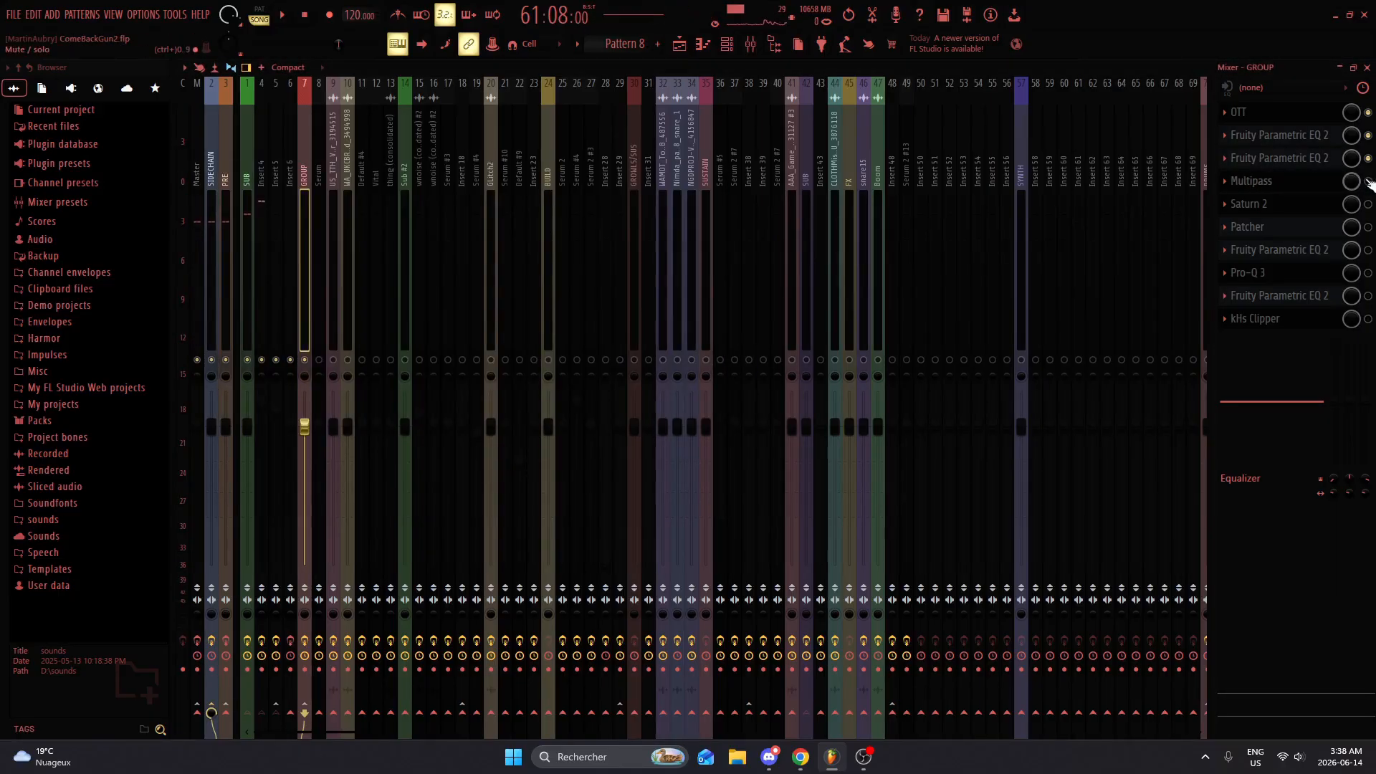
Step: Enable Multipass and Saturn 2 on the GROUP track, viewing Multipass's distortion bands and auditioning the arrangement with Saturn 2 open
click(1305, 181)
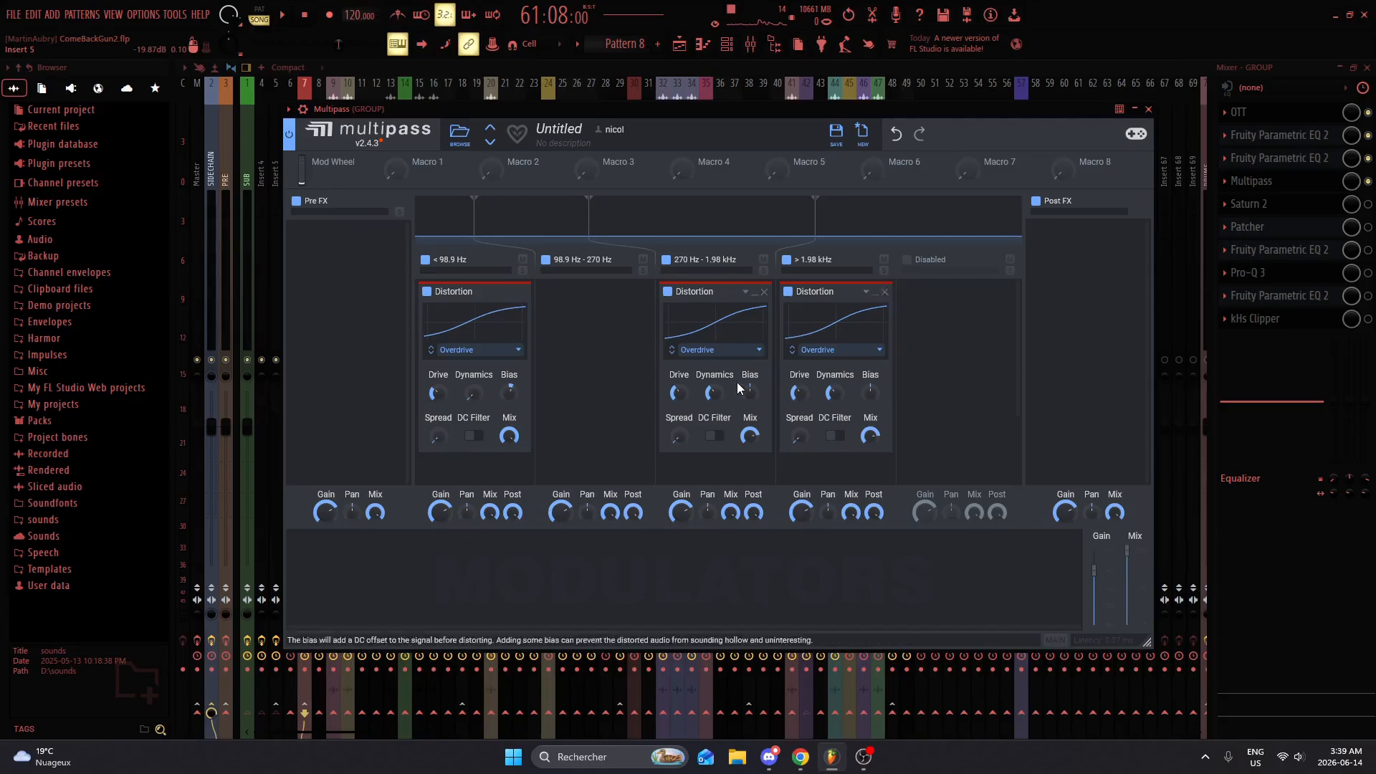
click(1148, 110)
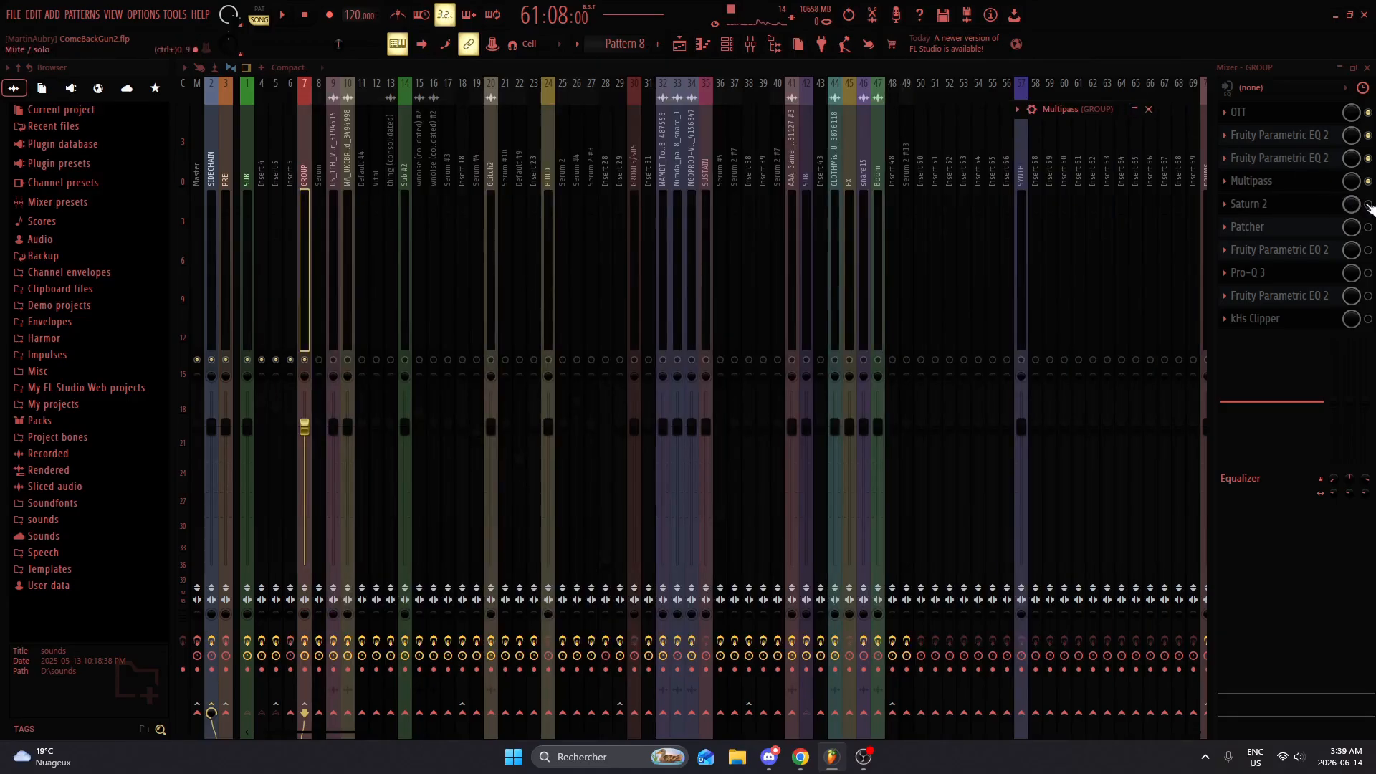
click(1284, 204)
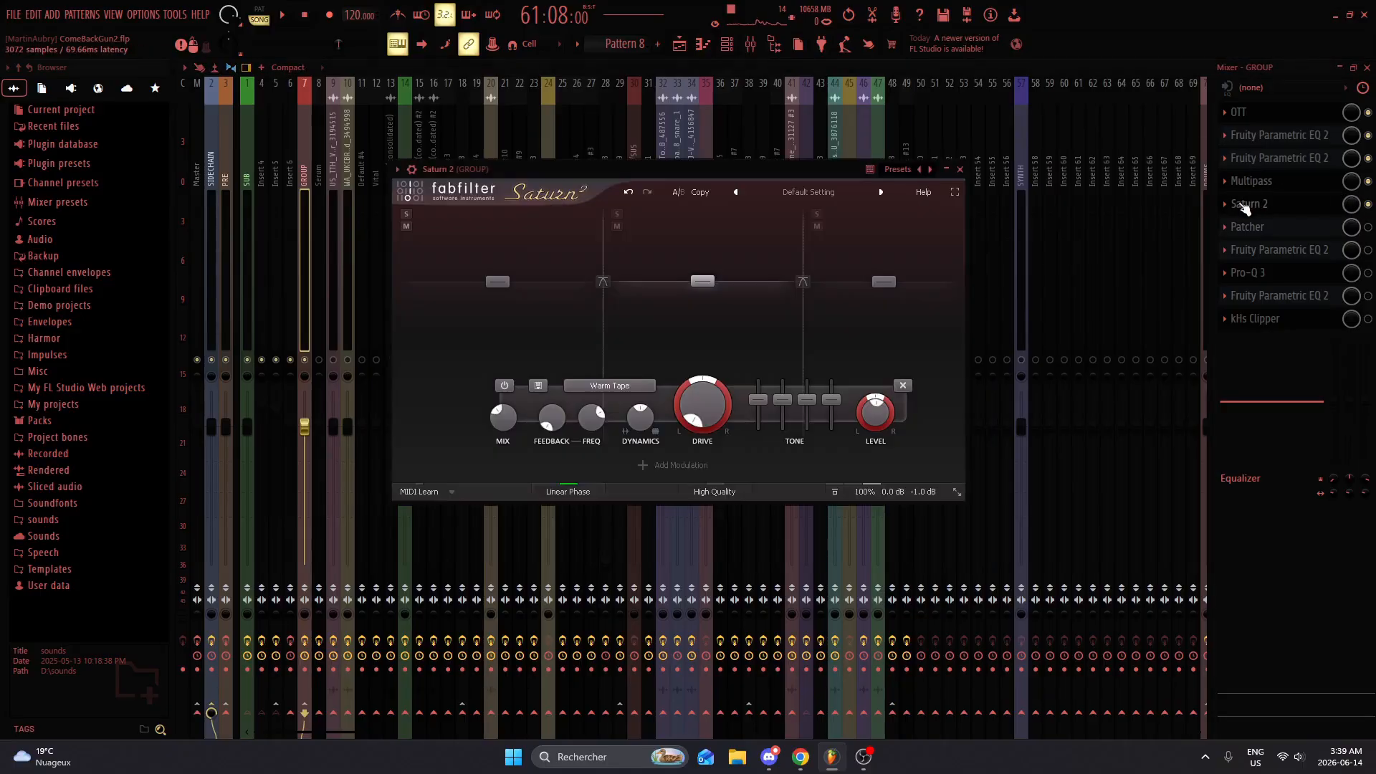
key(space)
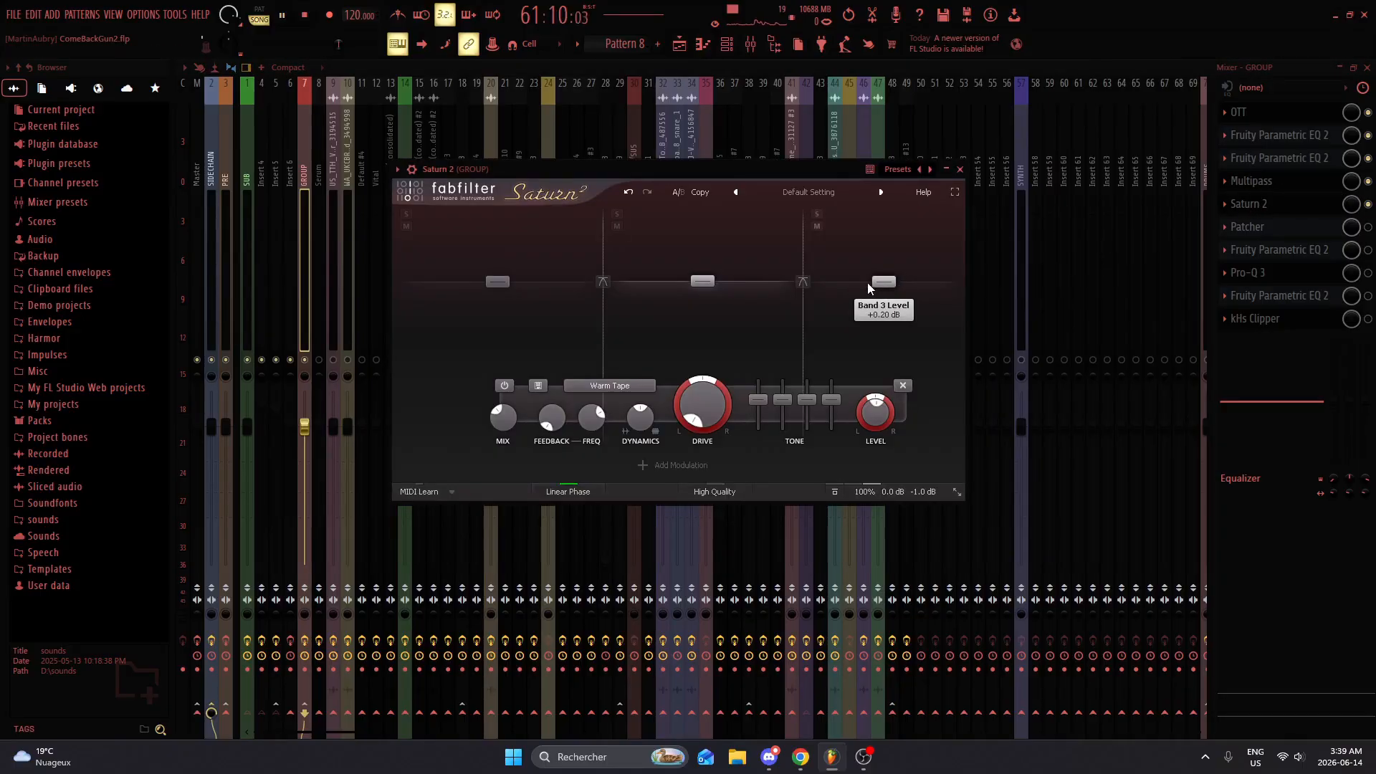
key(space)
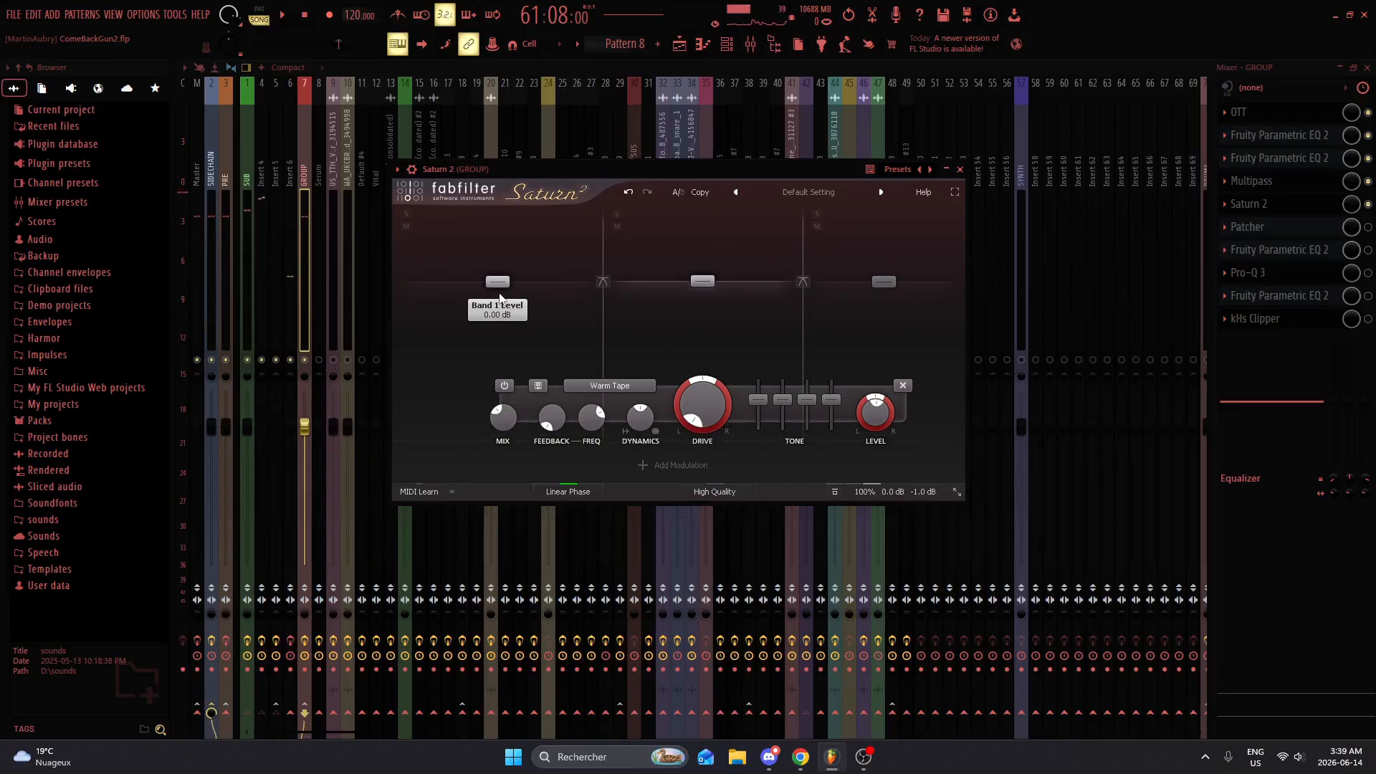
Step: Examine Saturn 2's three Warm Tape bands, toggling band 1 off and on while auditioning, and close the effect window
click(558, 286)
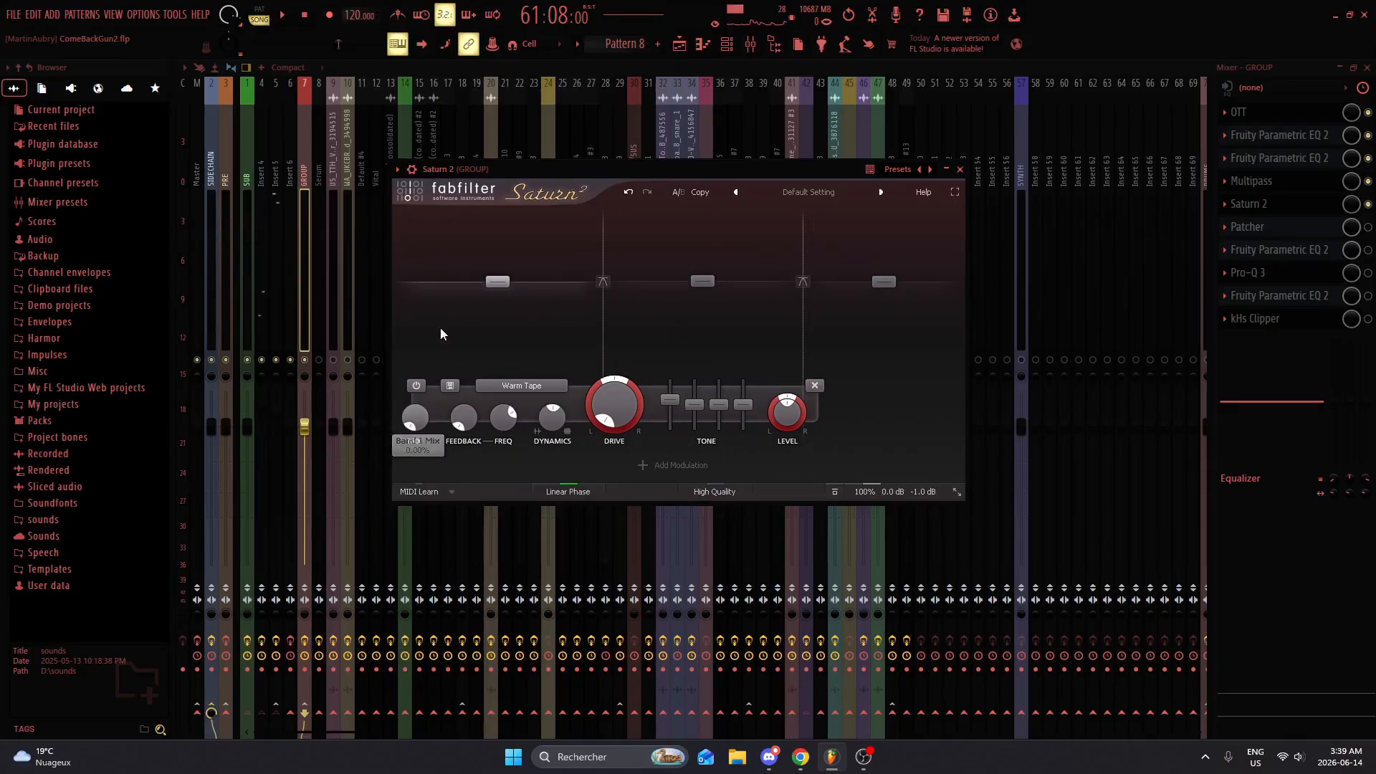
click(416, 385)
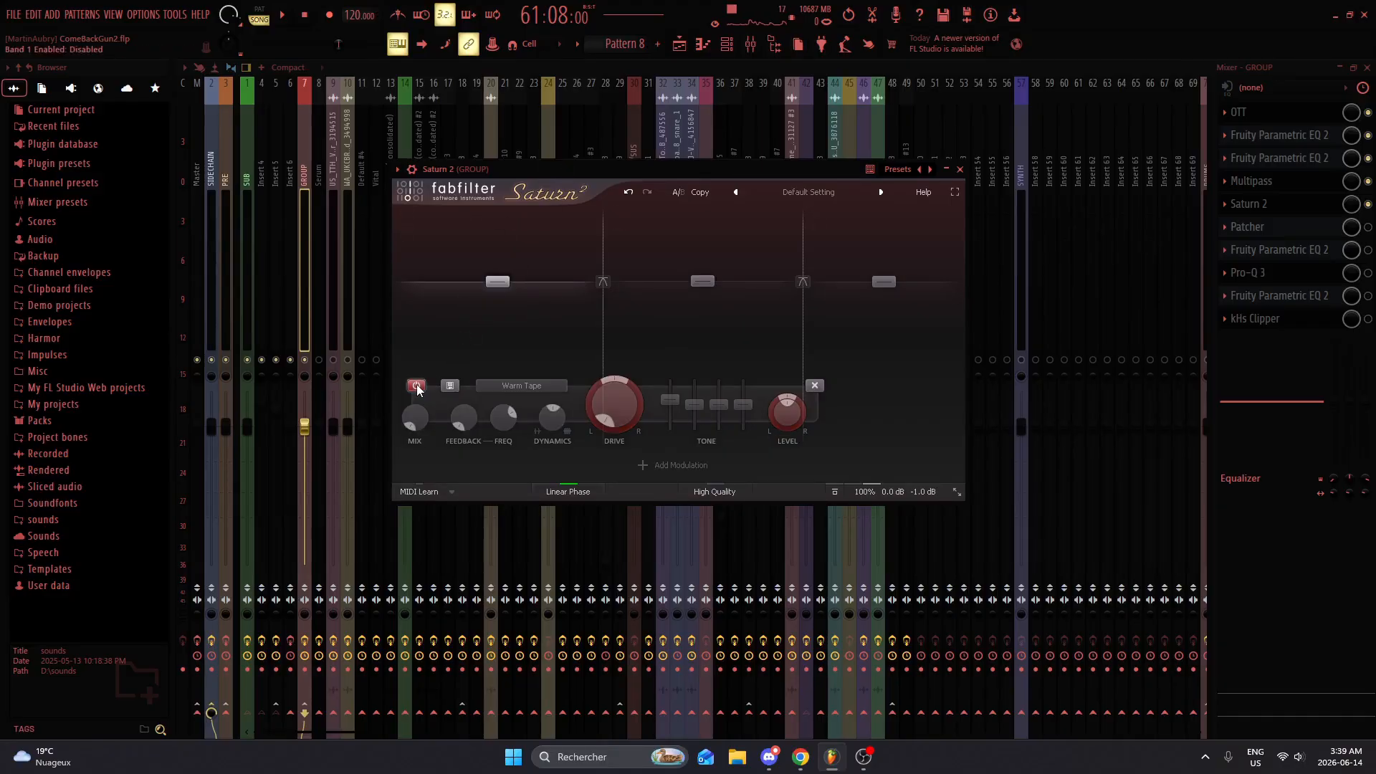
key(space)
click(415, 385)
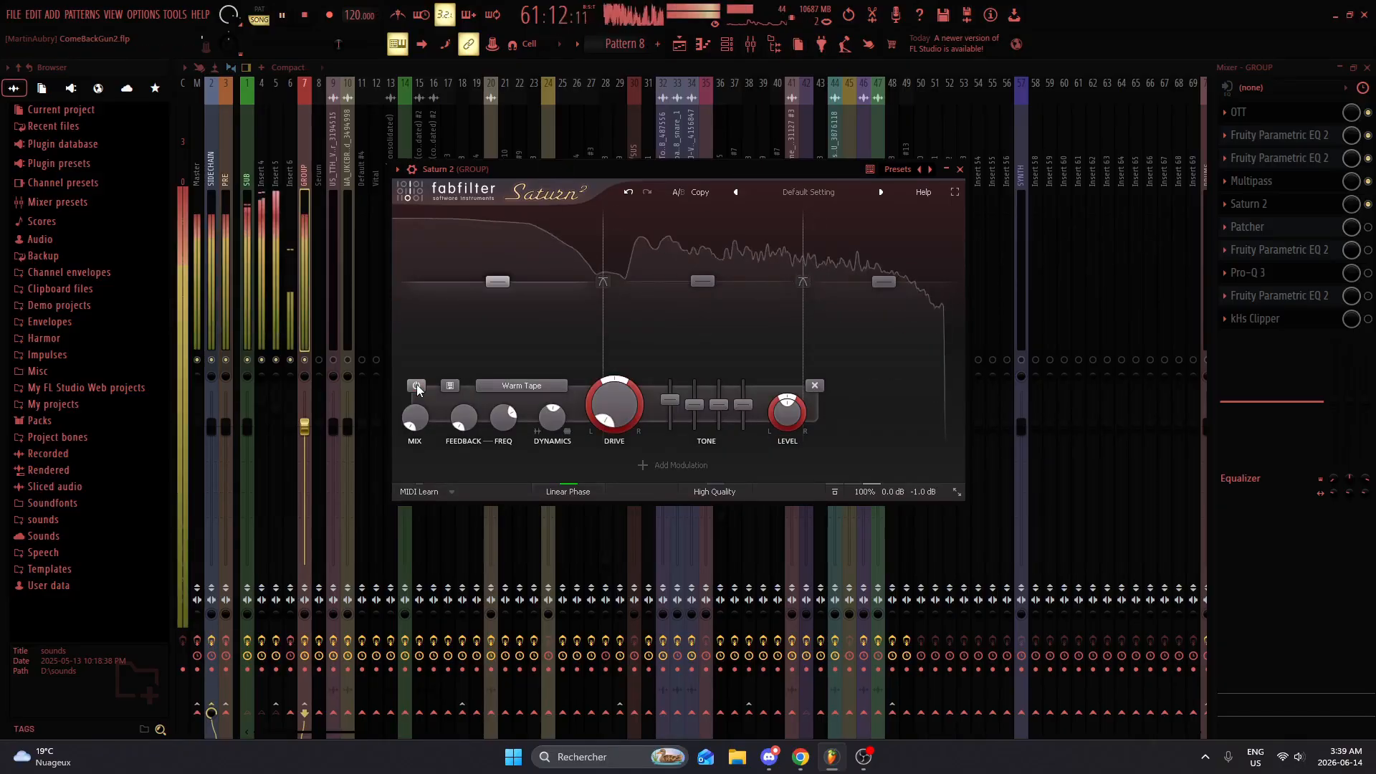
key(space)
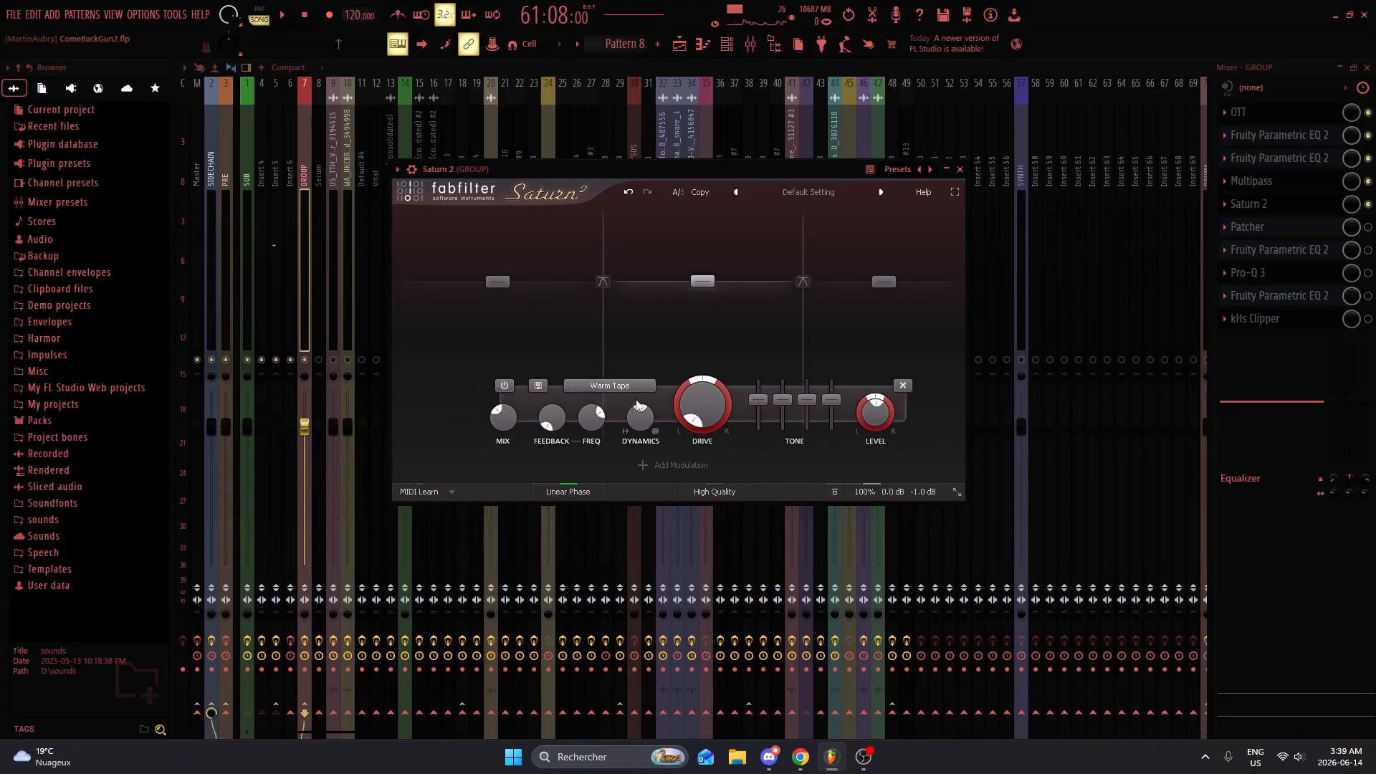
click(672, 351)
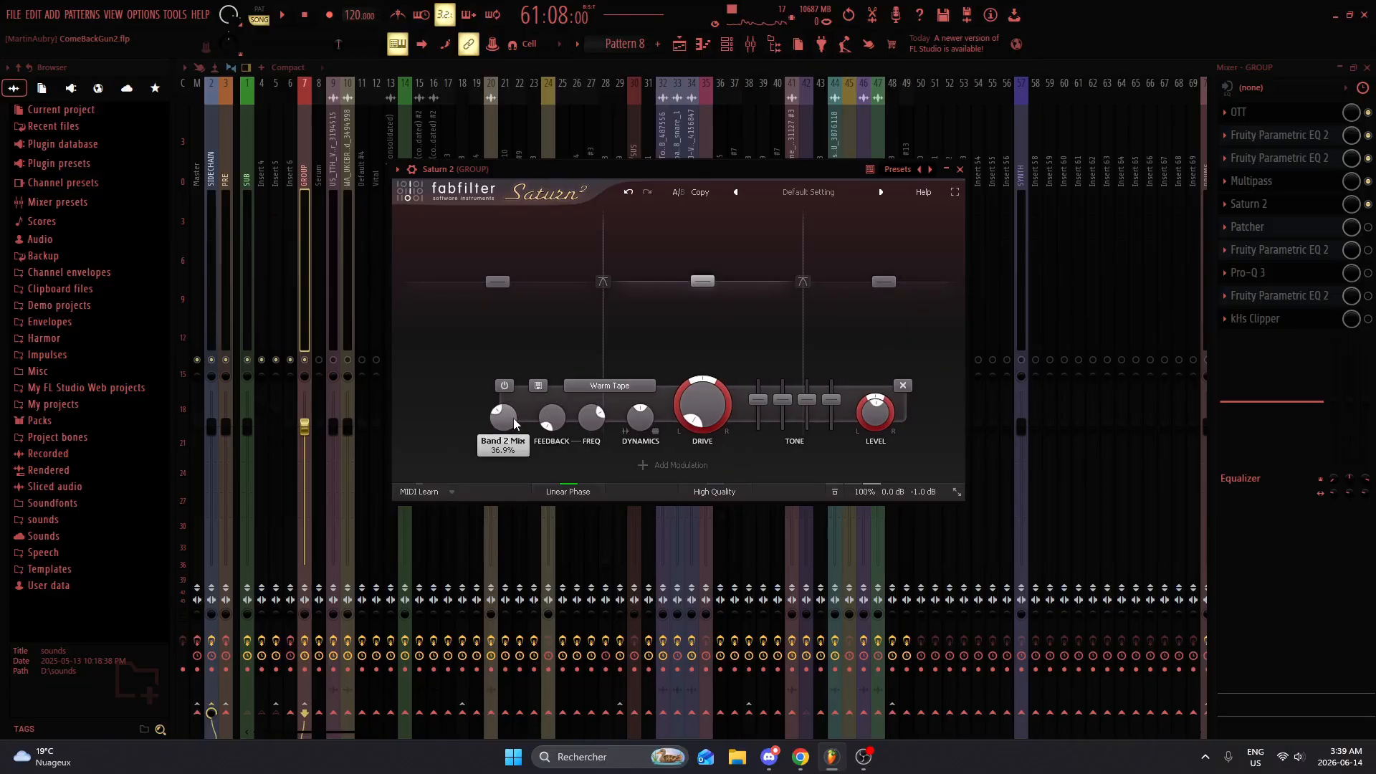
click(848, 350)
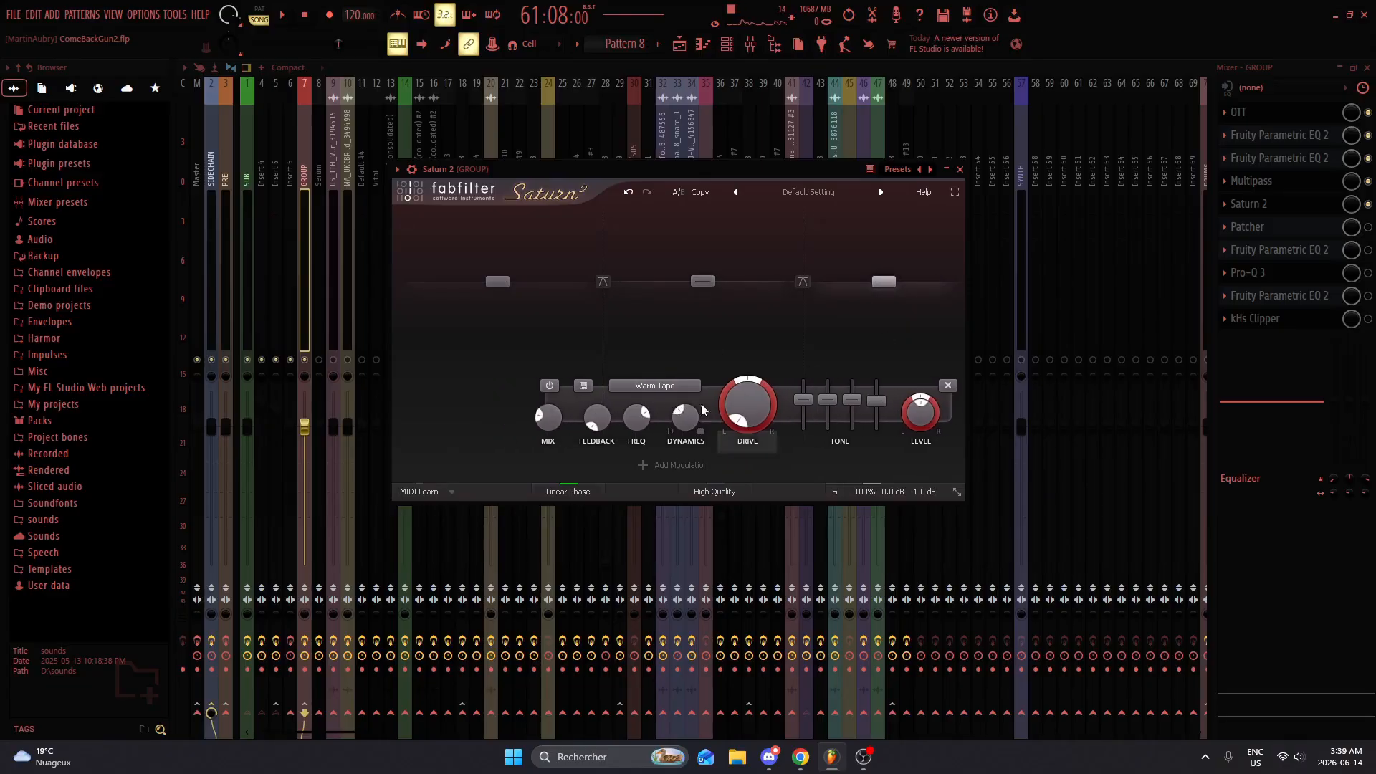
click(960, 170)
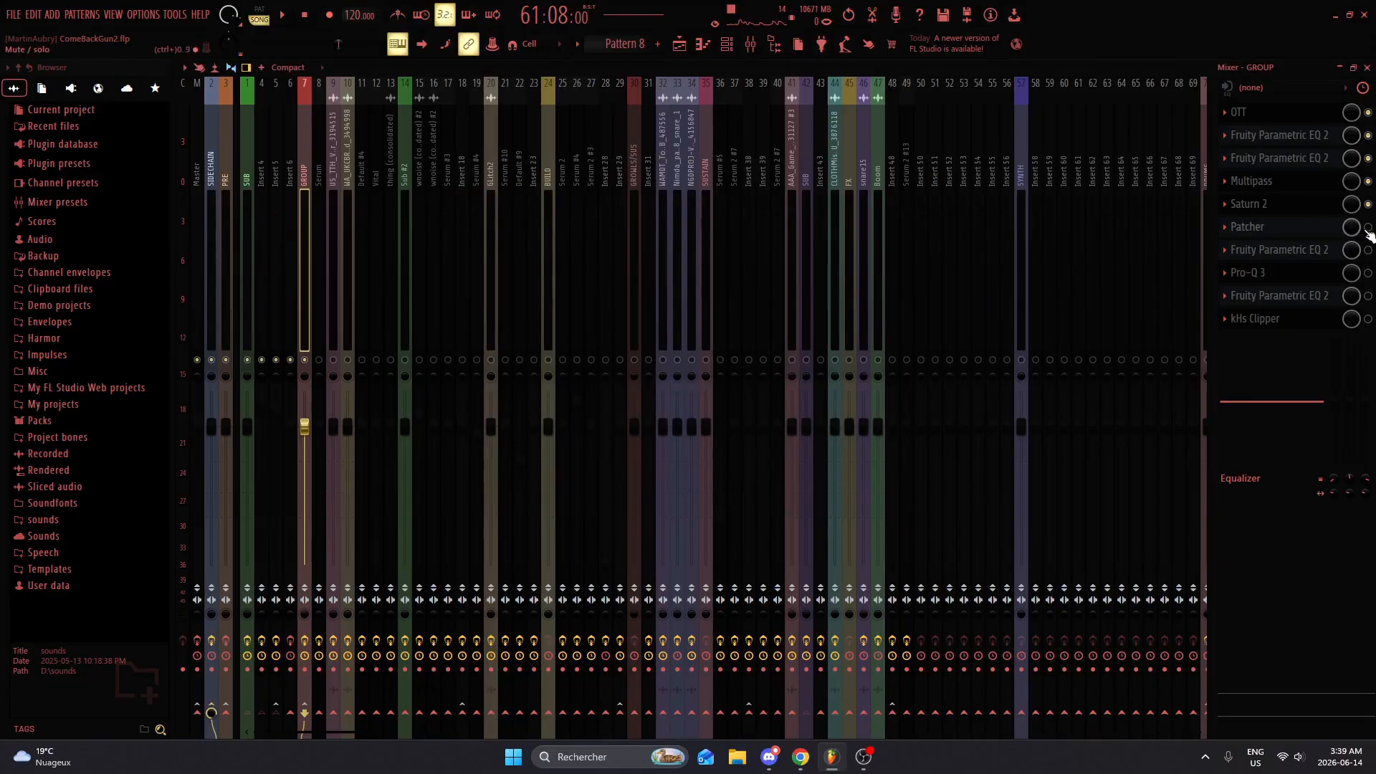
Step: Enable the Patcher on the GROUP track, inspect its FabFilter Pro-R 2 reverb while auditioning, and close the reverb window
click(1282, 229)
double_click(597, 262)
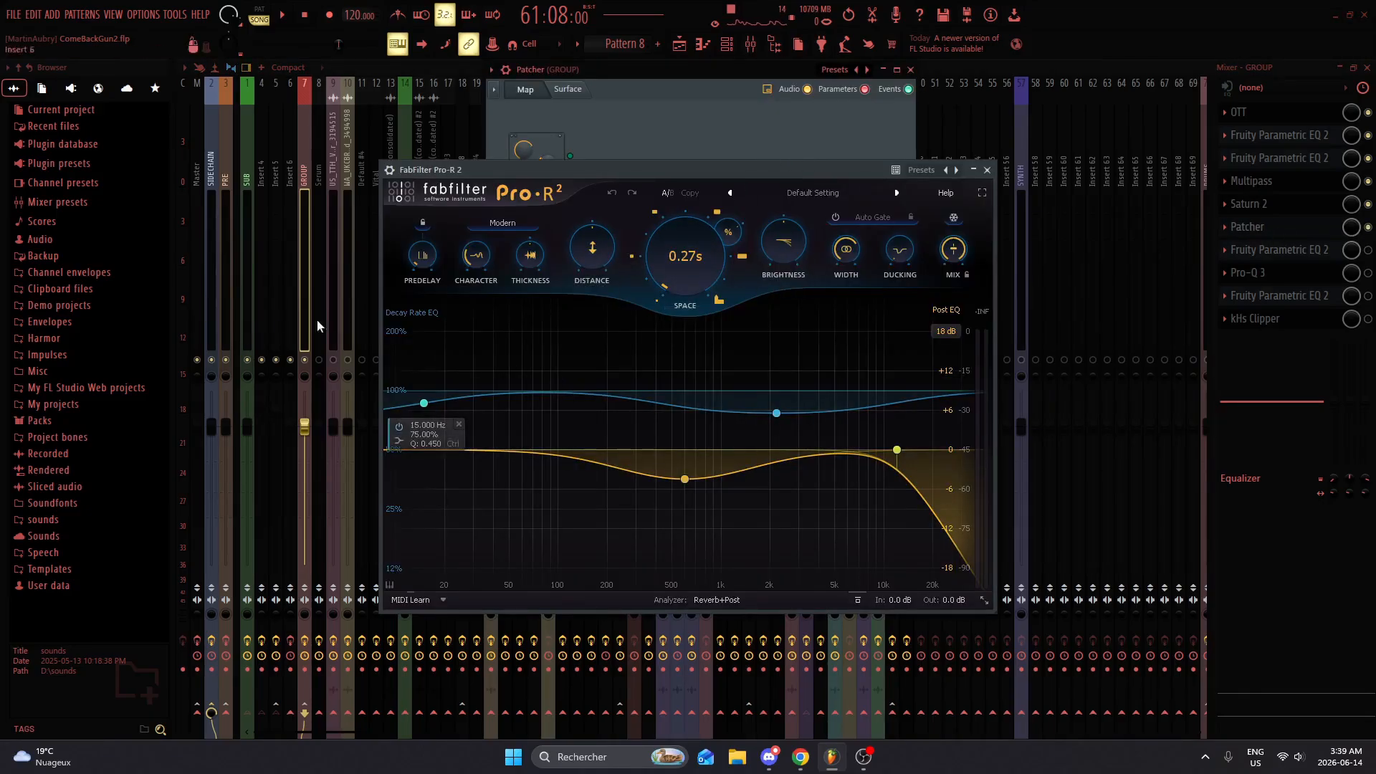
key(space)
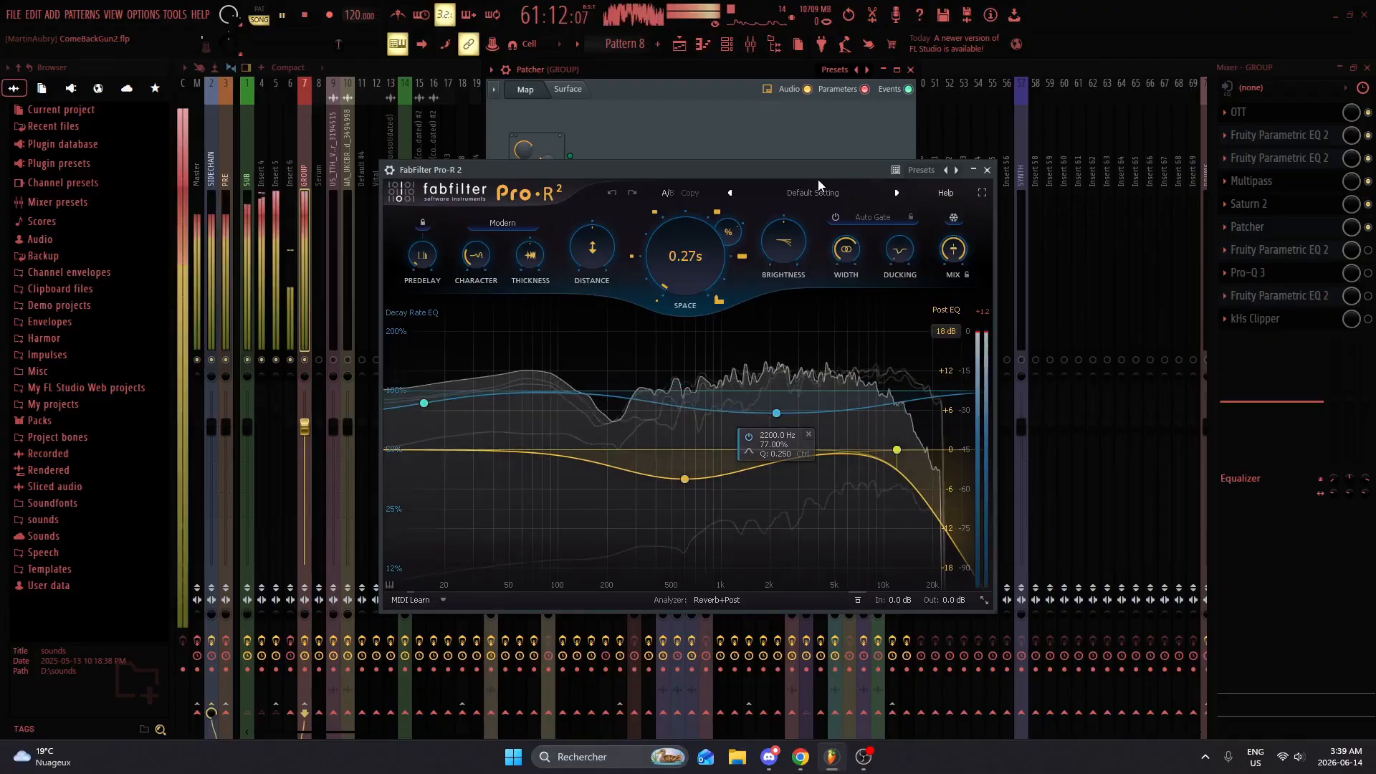
click(987, 170)
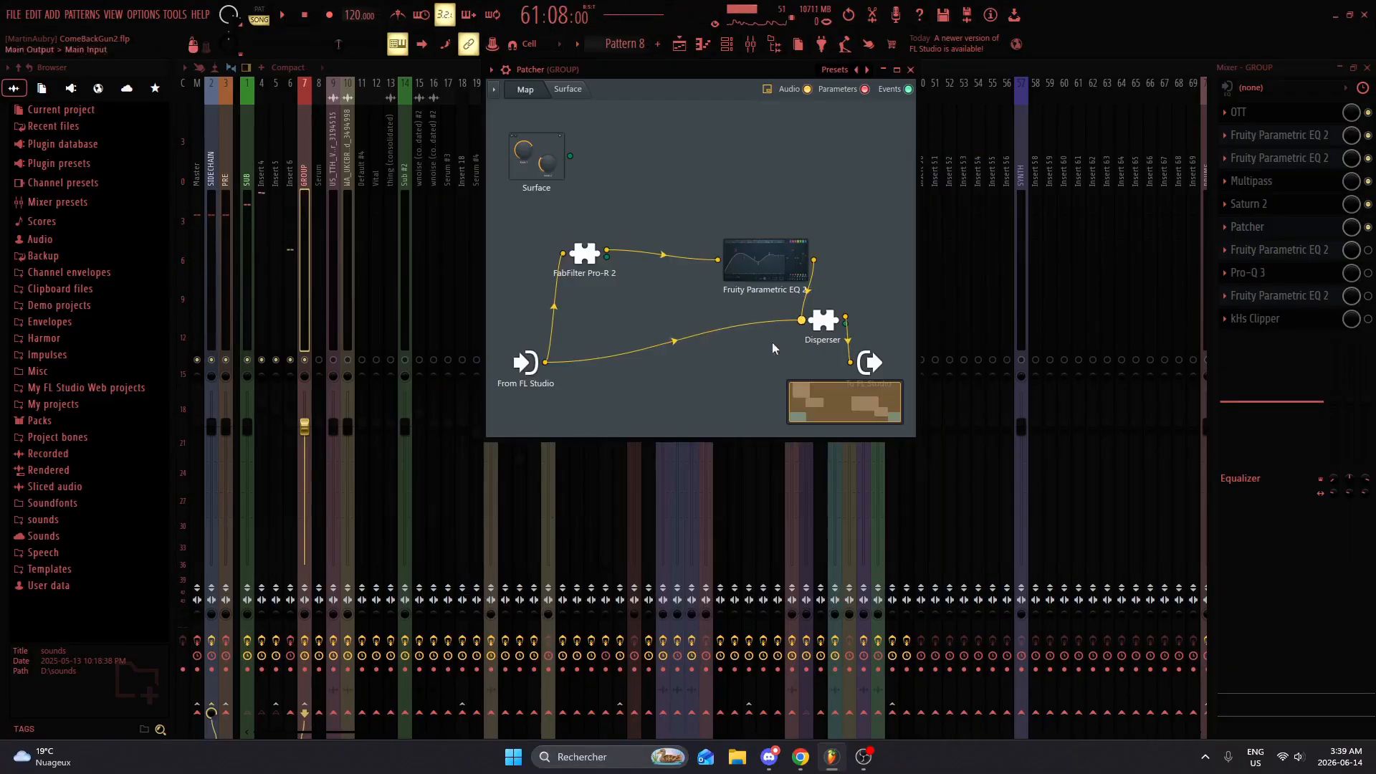
key(space)
key(space)
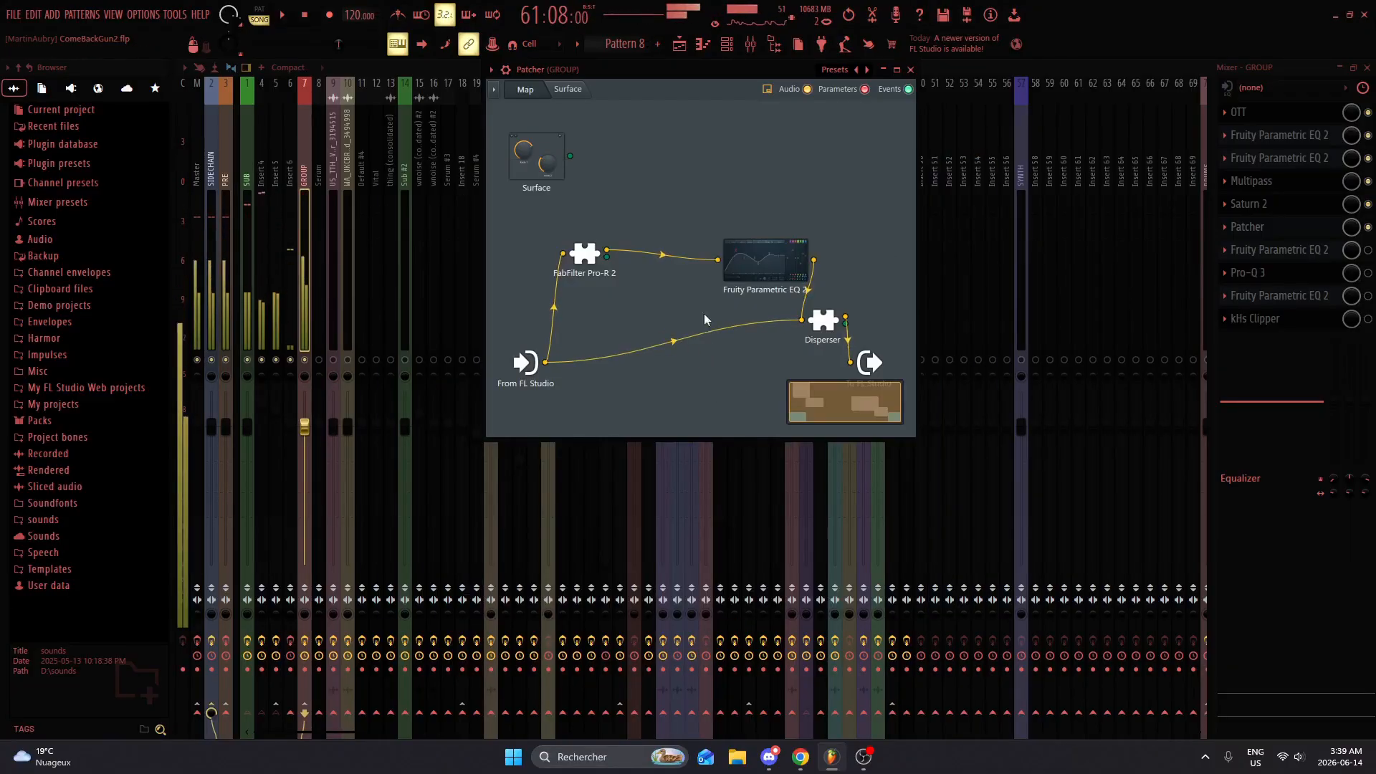
Step: Examine the curve of the Fruity Parametric EQ 2 inside the Patcher while auditioning, and close its window
click(752, 273)
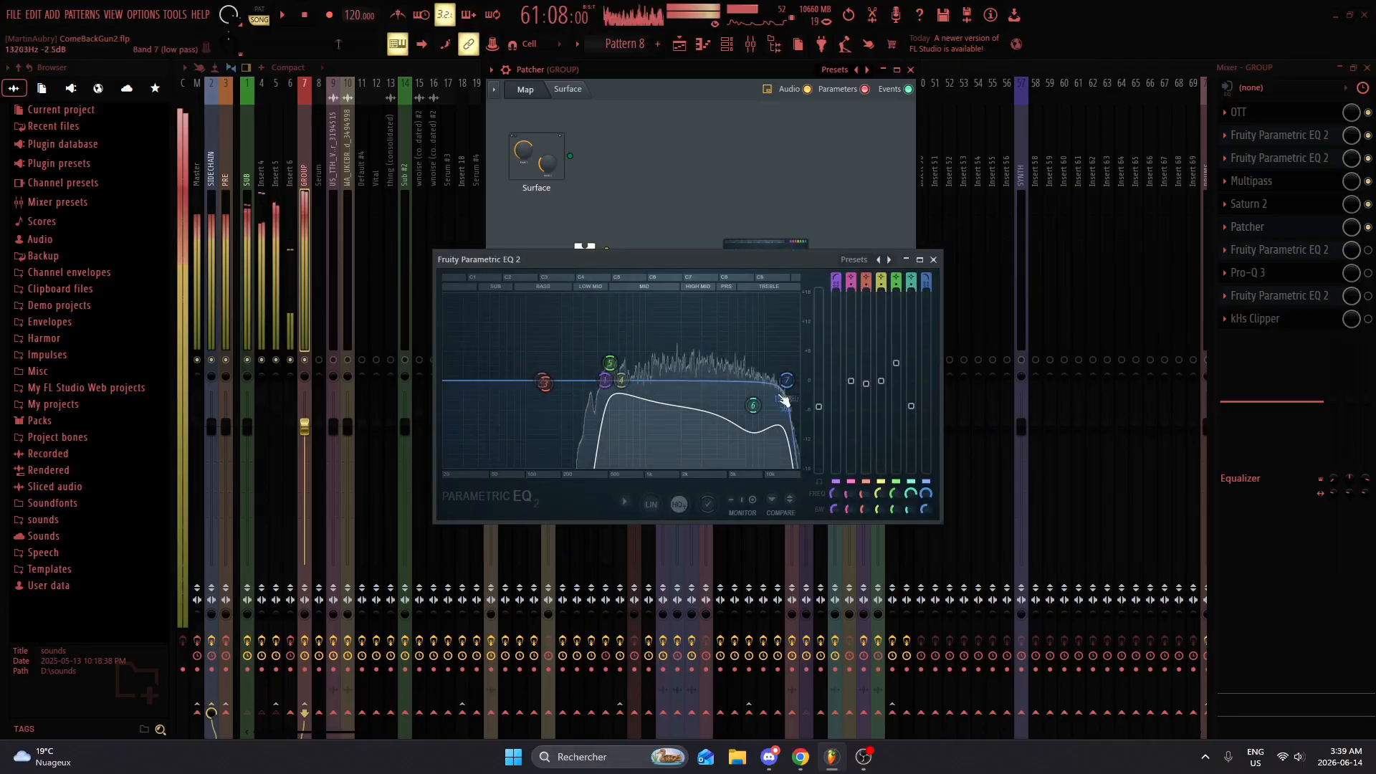
key(space)
drag(753, 405, 753, 389)
key(space)
click(933, 259)
key(space)
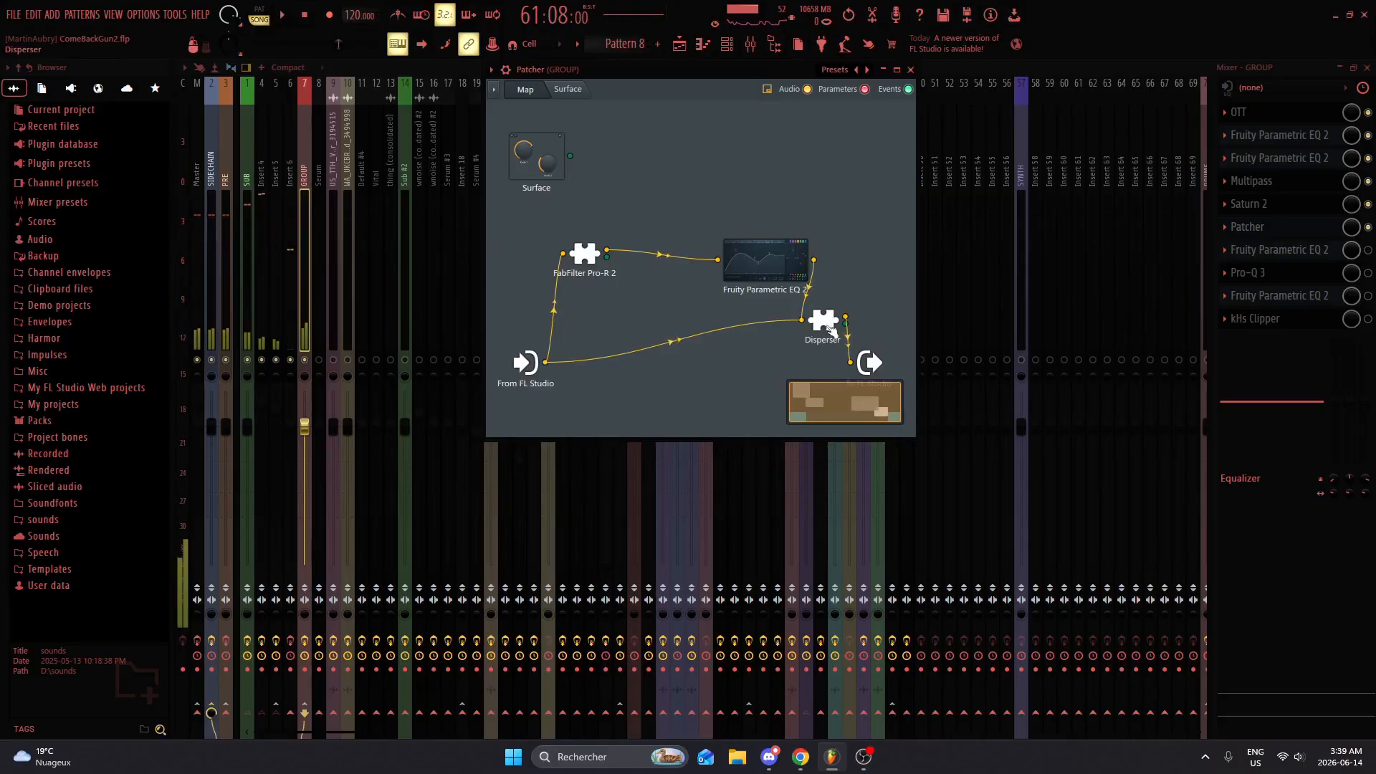
Step: View the Disperser settings inside the Patcher, and close both the Disperser and the Patcher
click(823, 318)
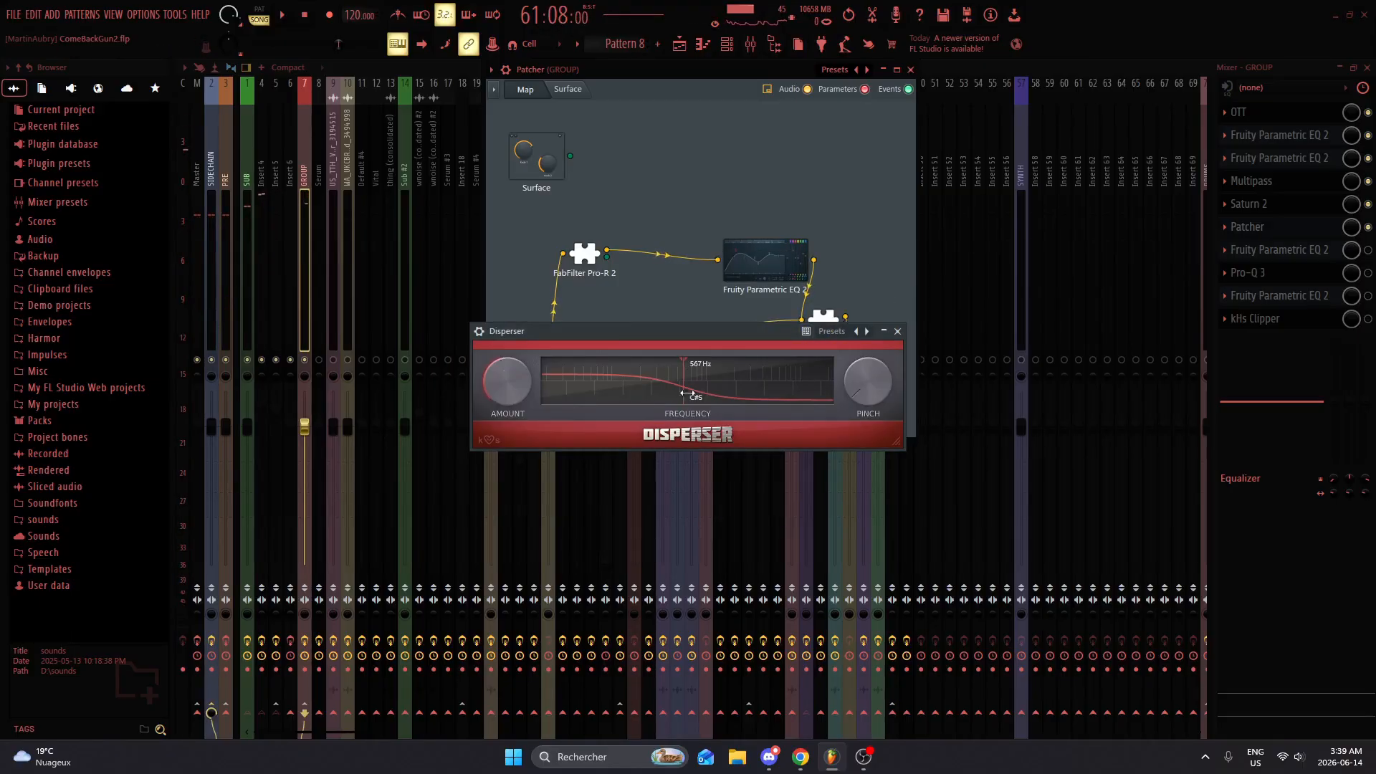
click(885, 332)
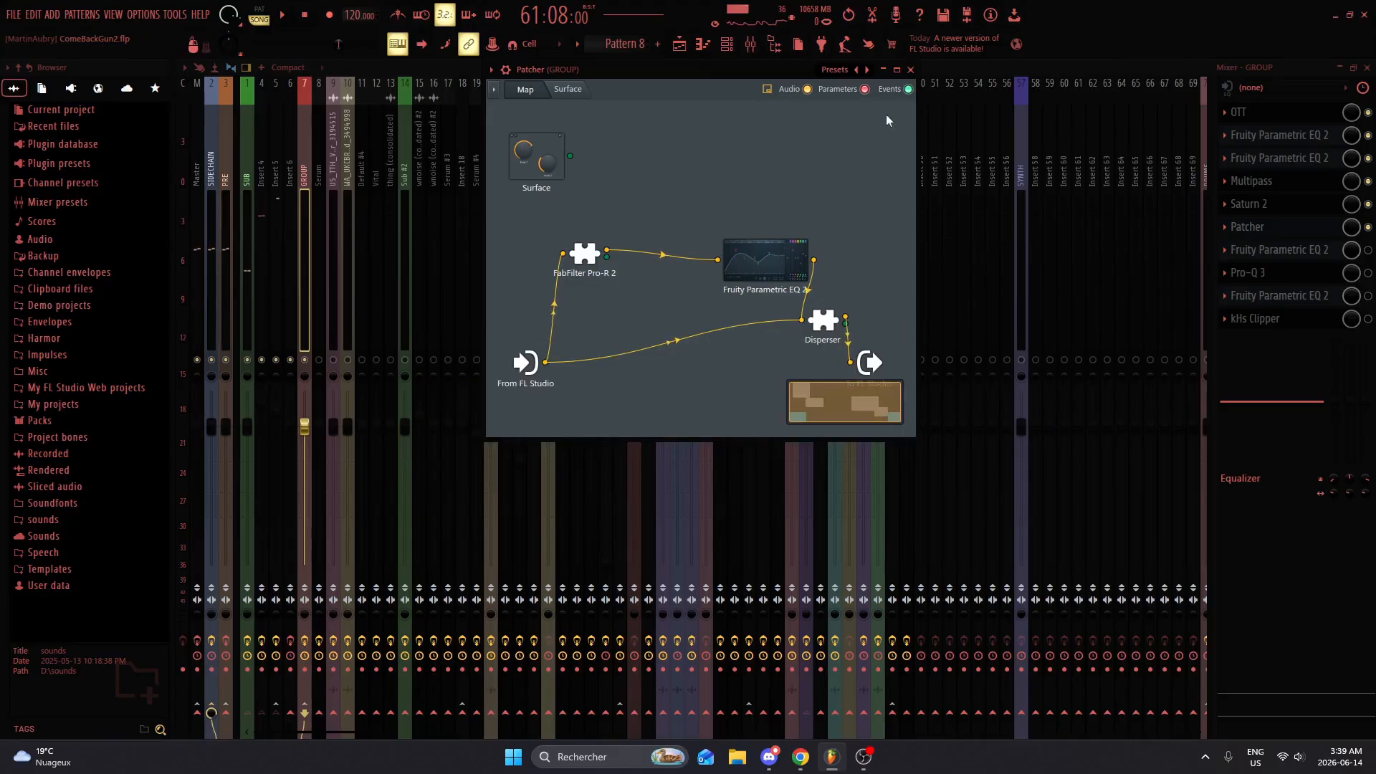
click(911, 71)
Step: Enable the remaining GROUP effects, from the slot 7 Fruity Parametric EQ 2 through Pro-Q 3 to kHs Clipper, and audition the full chain
click(1304, 252)
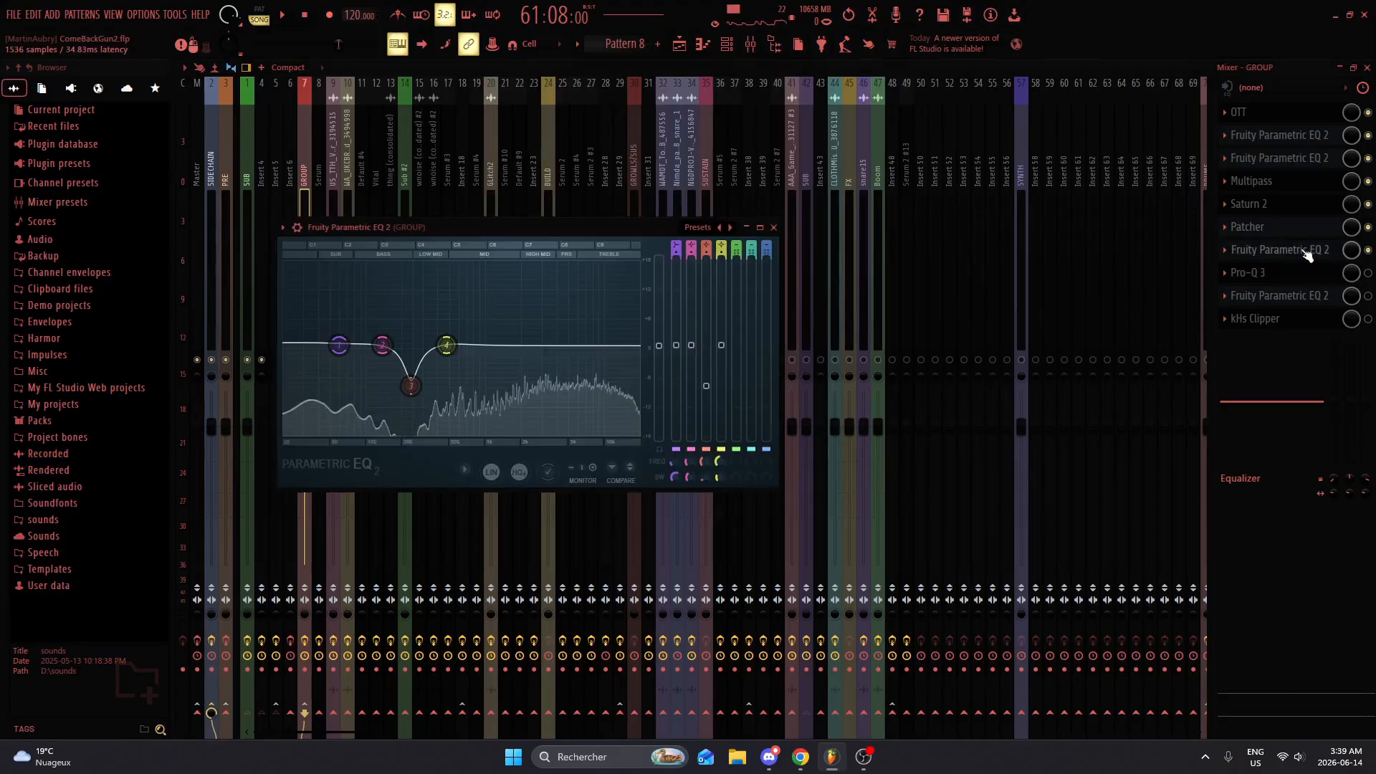
click(1368, 274)
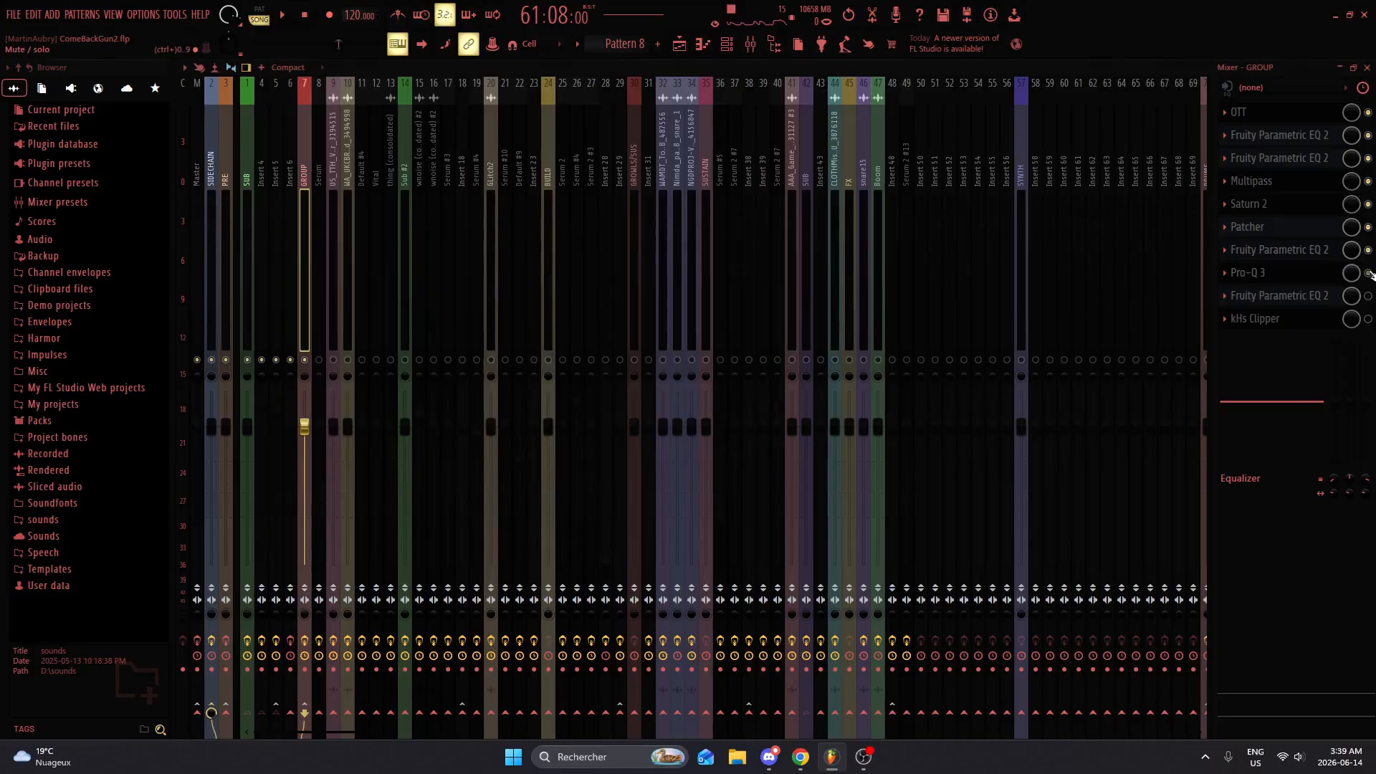
click(1316, 279)
click(1303, 280)
click(1310, 303)
click(1303, 293)
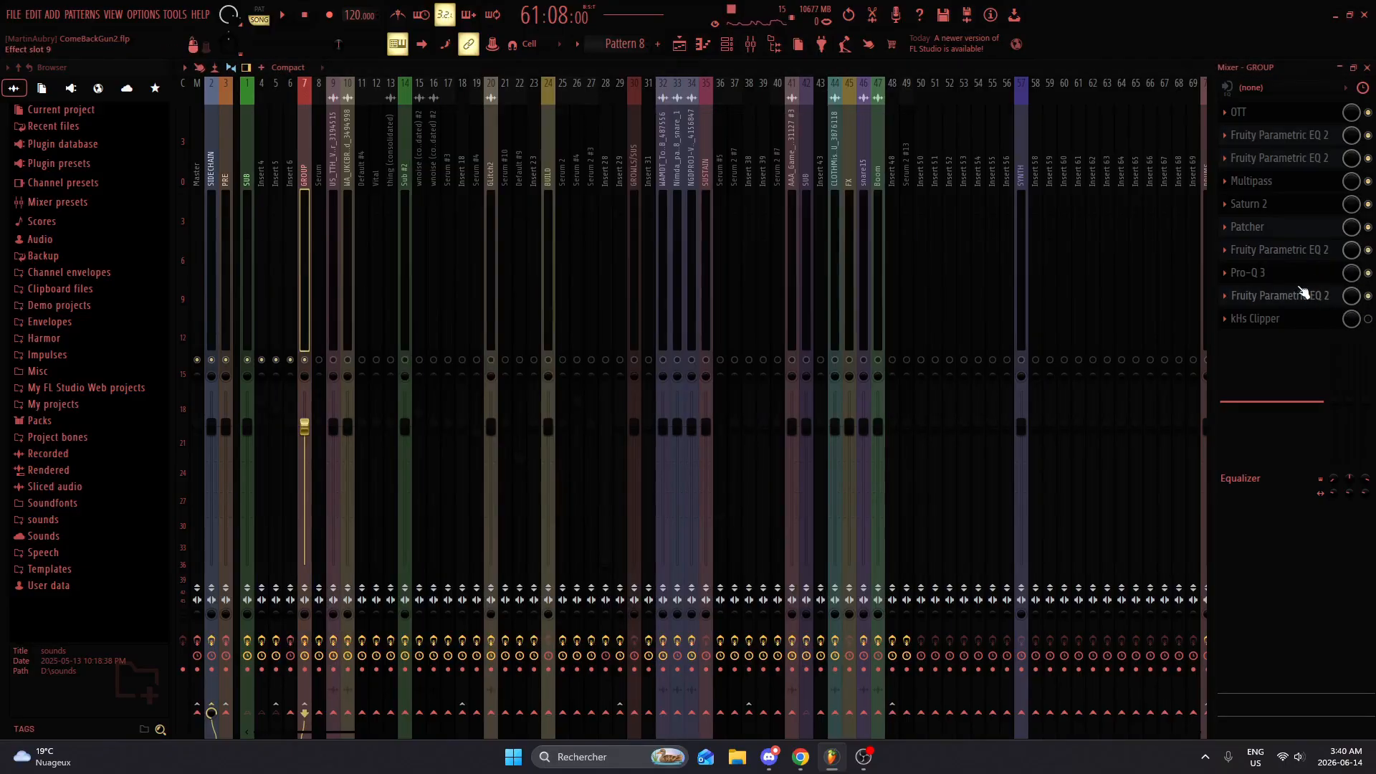
click(1278, 282)
click(1262, 276)
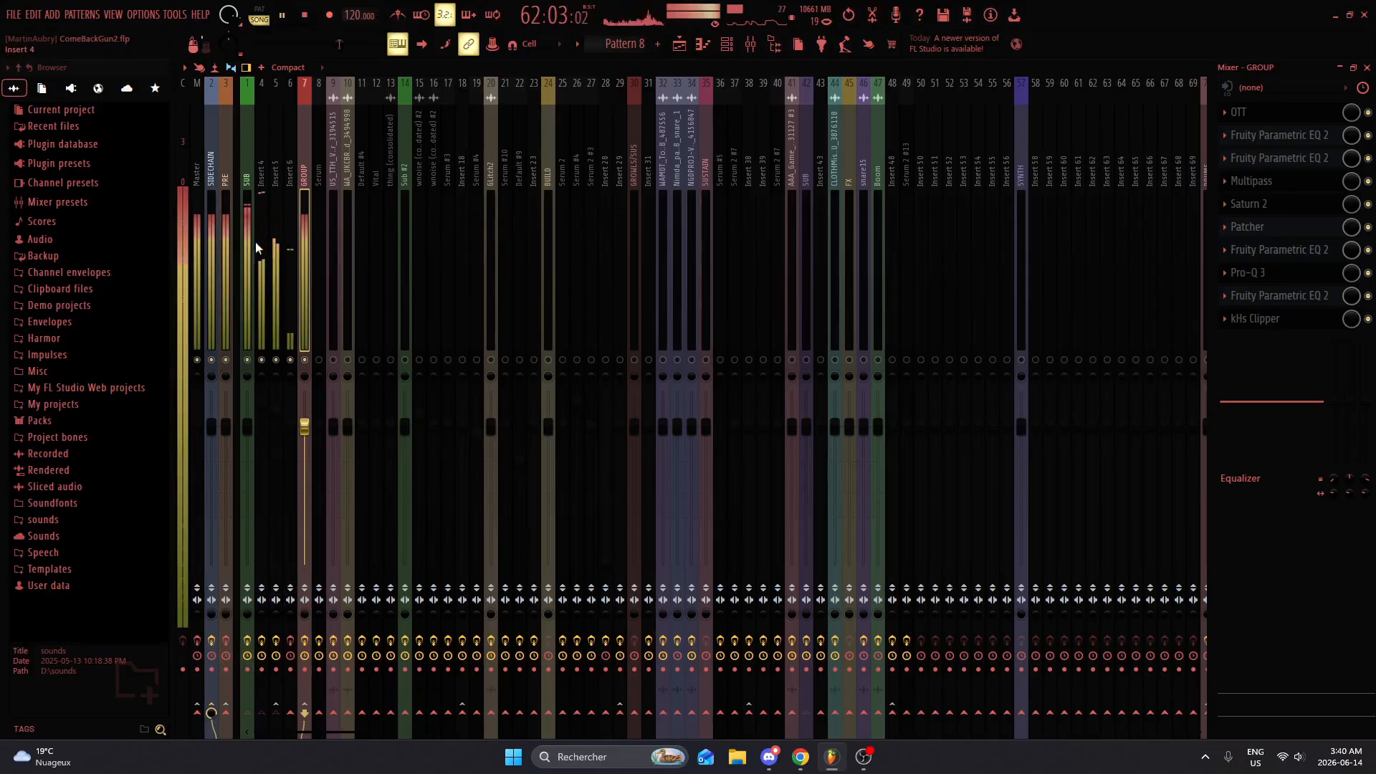
key(space)
Step: Select the Insert 6 mixer track, close the mixer and leftover EQ window, and open the Default #2 Sytrus from the channel rack
click(290, 337)
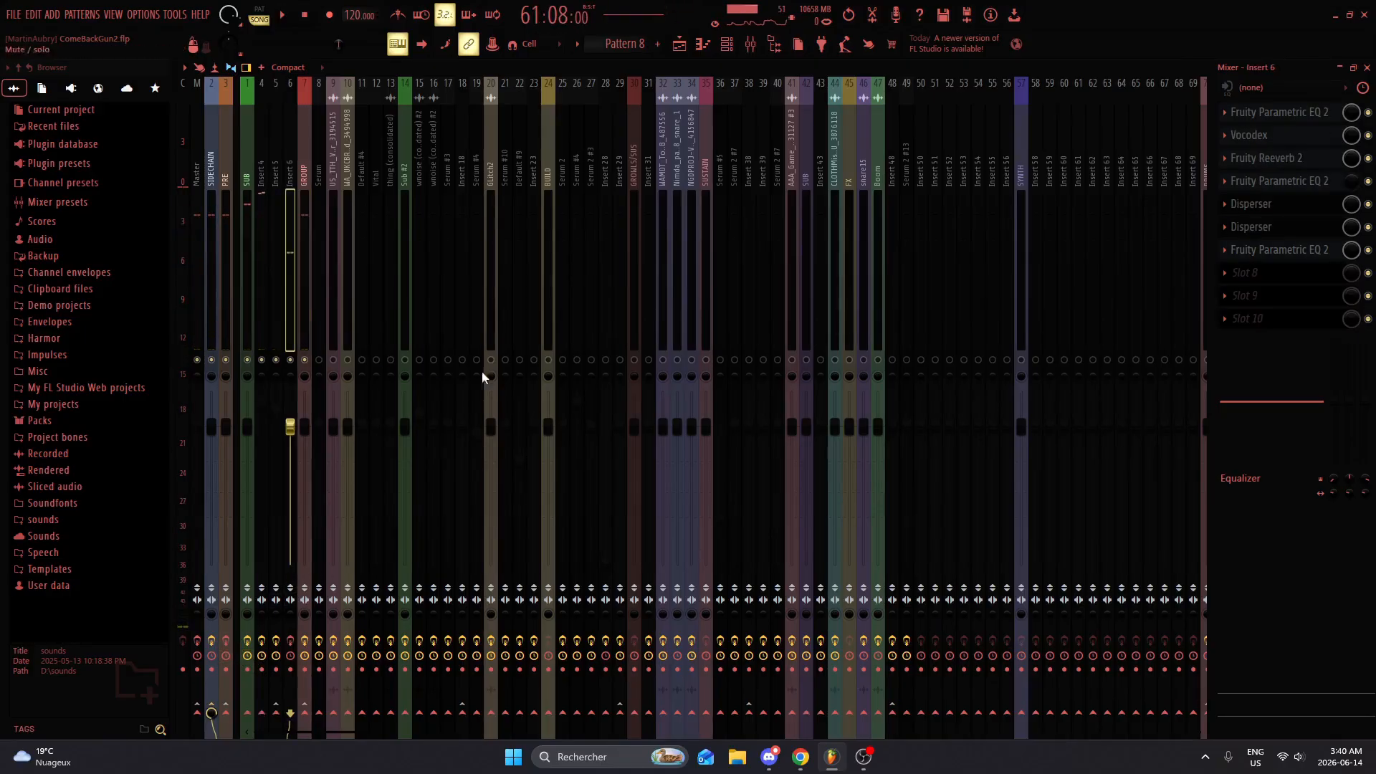
click(1368, 68)
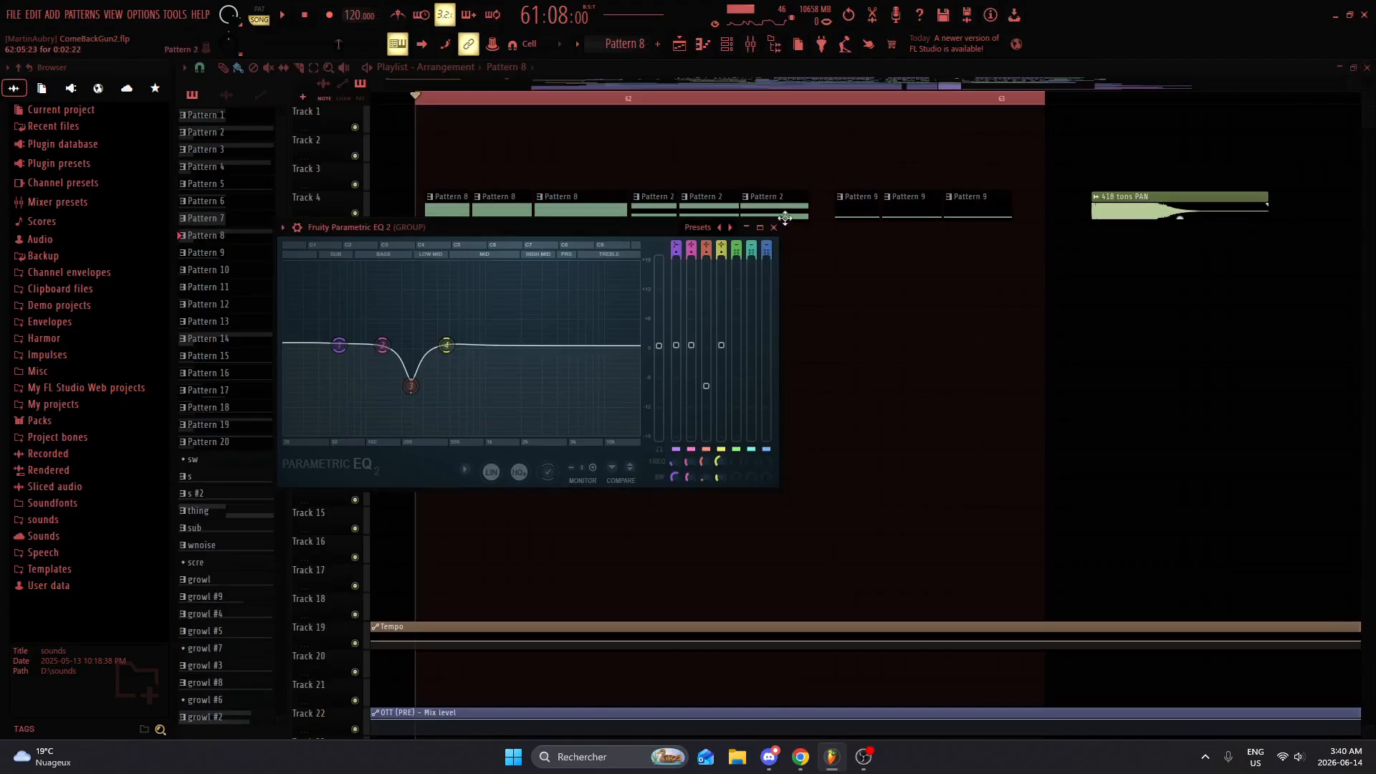
click(784, 218)
click(727, 45)
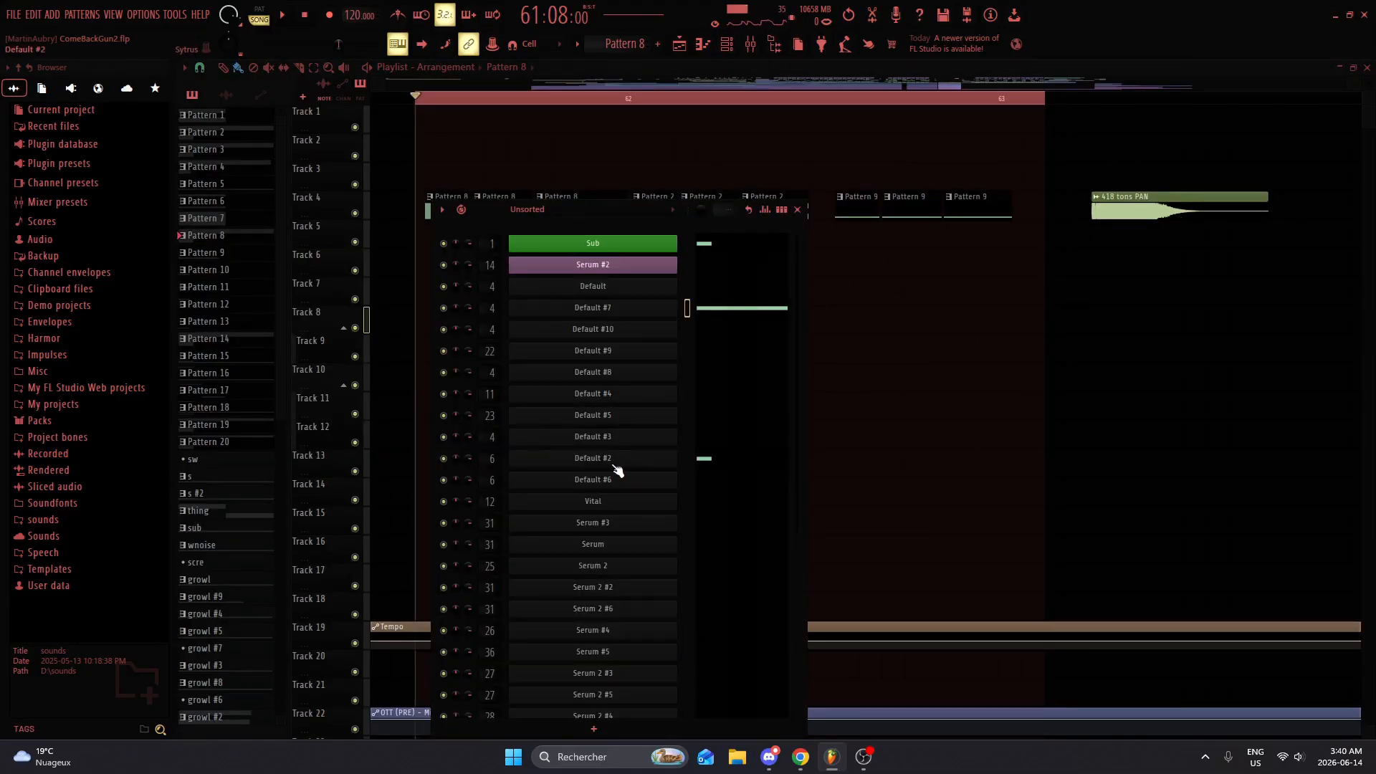
click(613, 460)
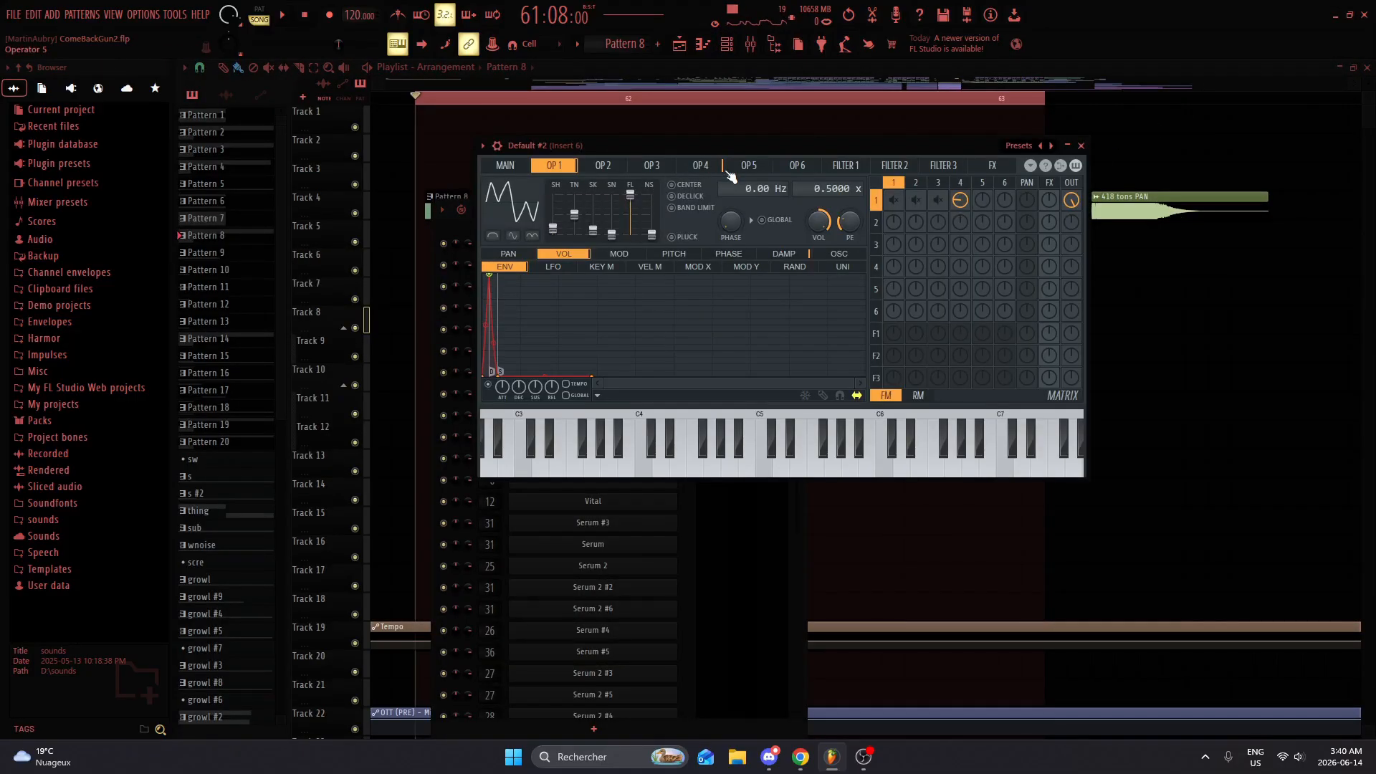
Step: View operator 4 and its modulation of operator 1 in Default #2, play test notes, and close the synth
click(693, 166)
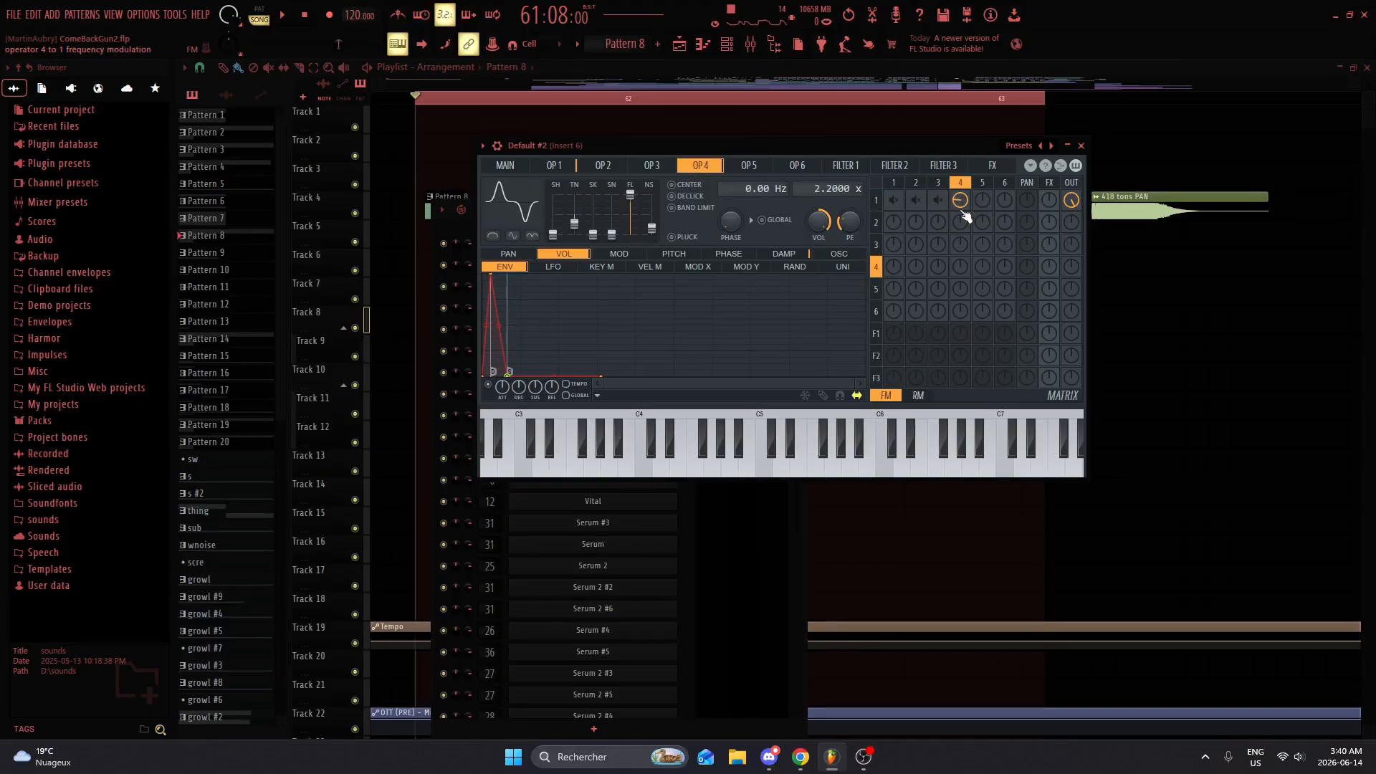
key(w)
key(w)
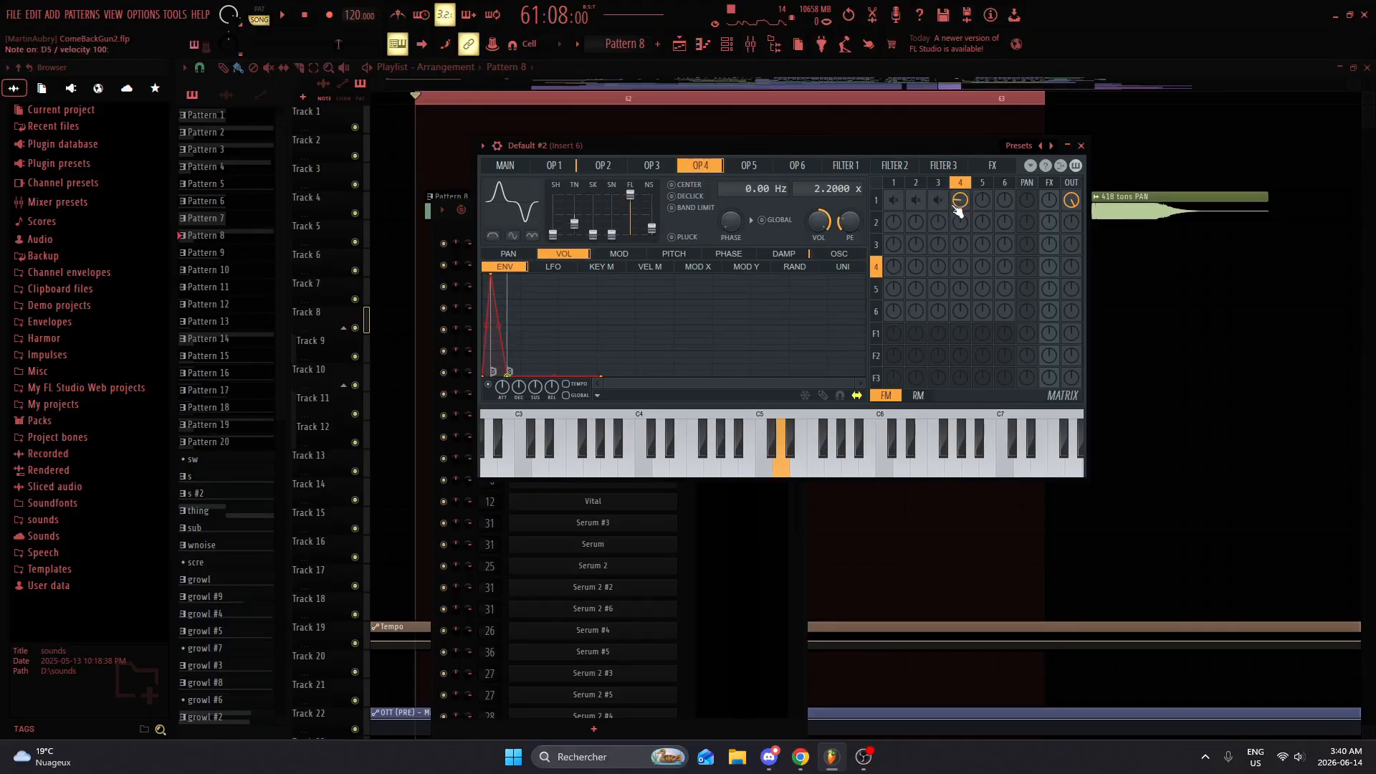
click(1082, 146)
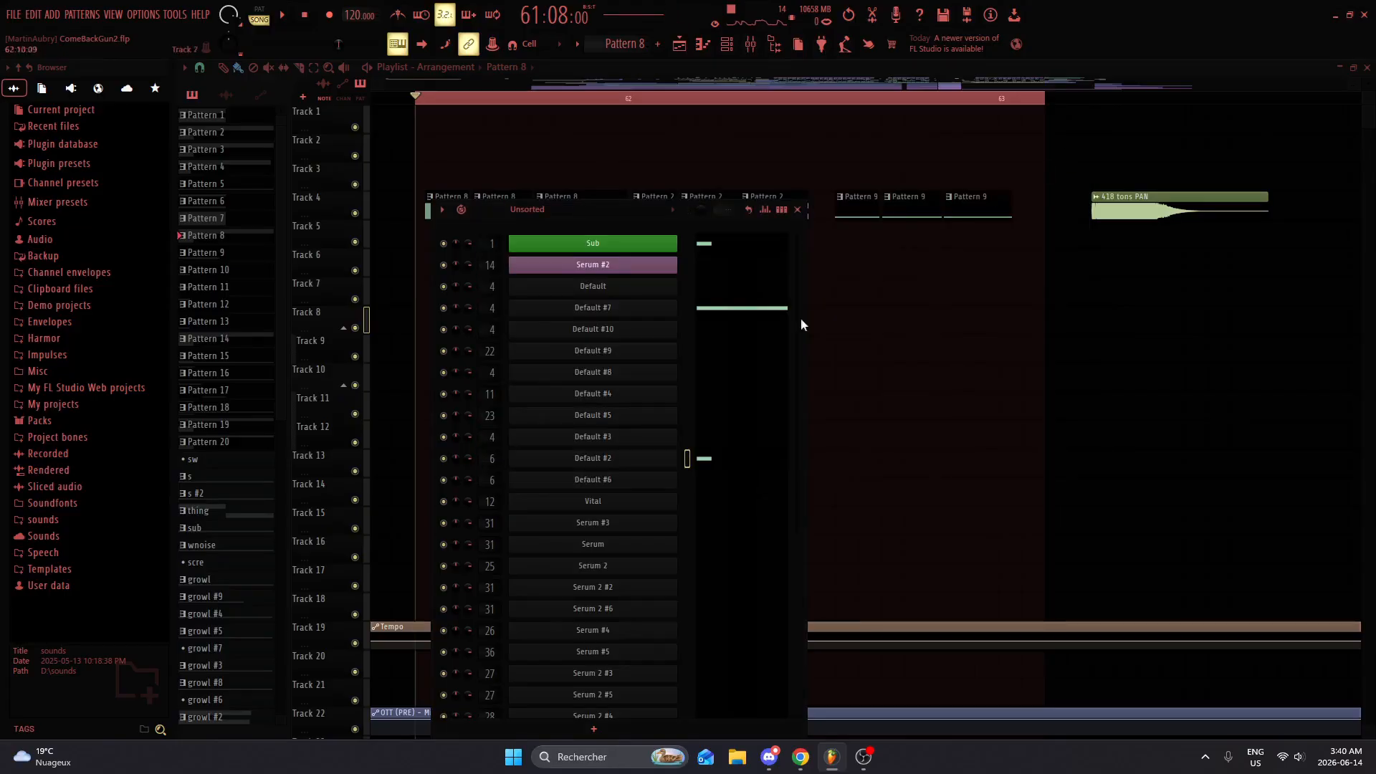
Step: Bypass Vocodex, Fruity Reeverb 2, both Dispersers and the last EQ on Insert 6, and audition the first Fruity Parametric EQ 2
double_click(495, 462)
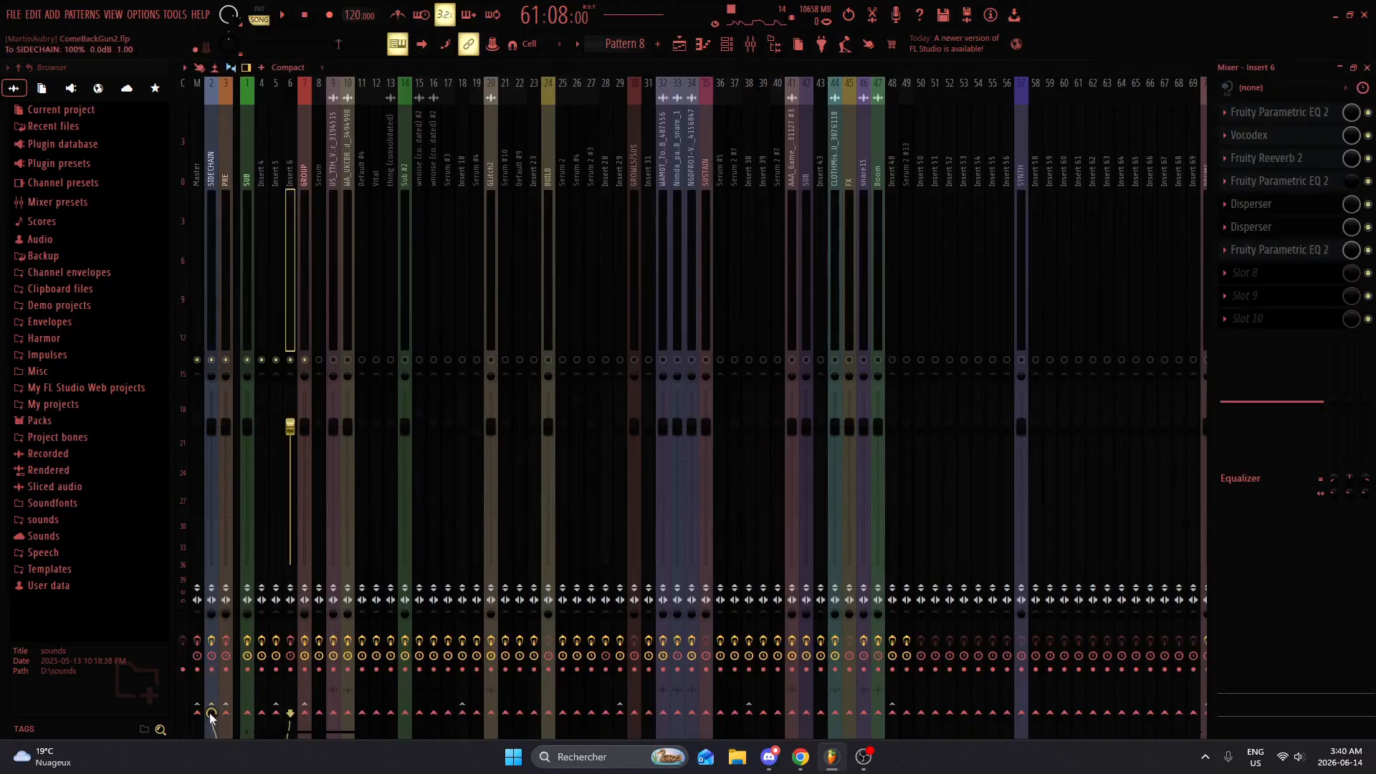
click(1299, 117)
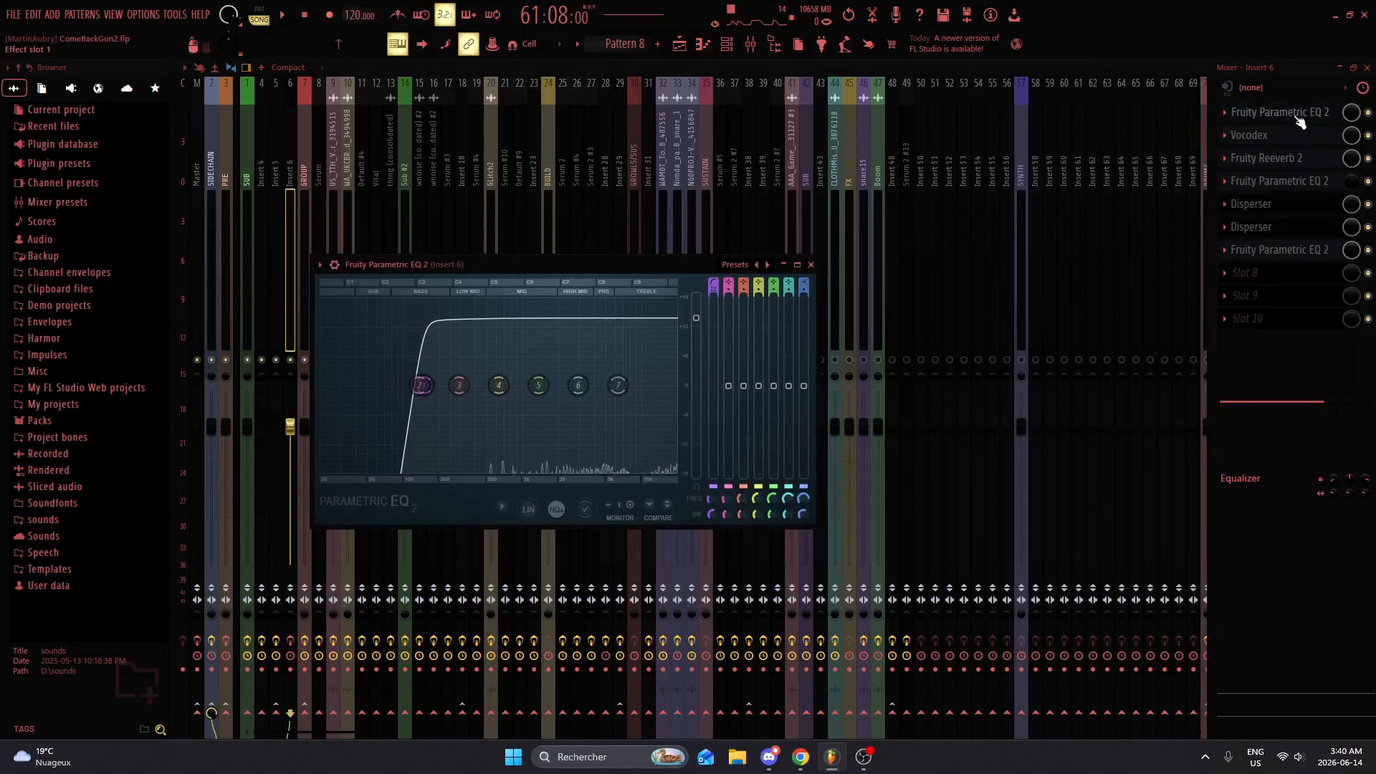
click(1300, 122)
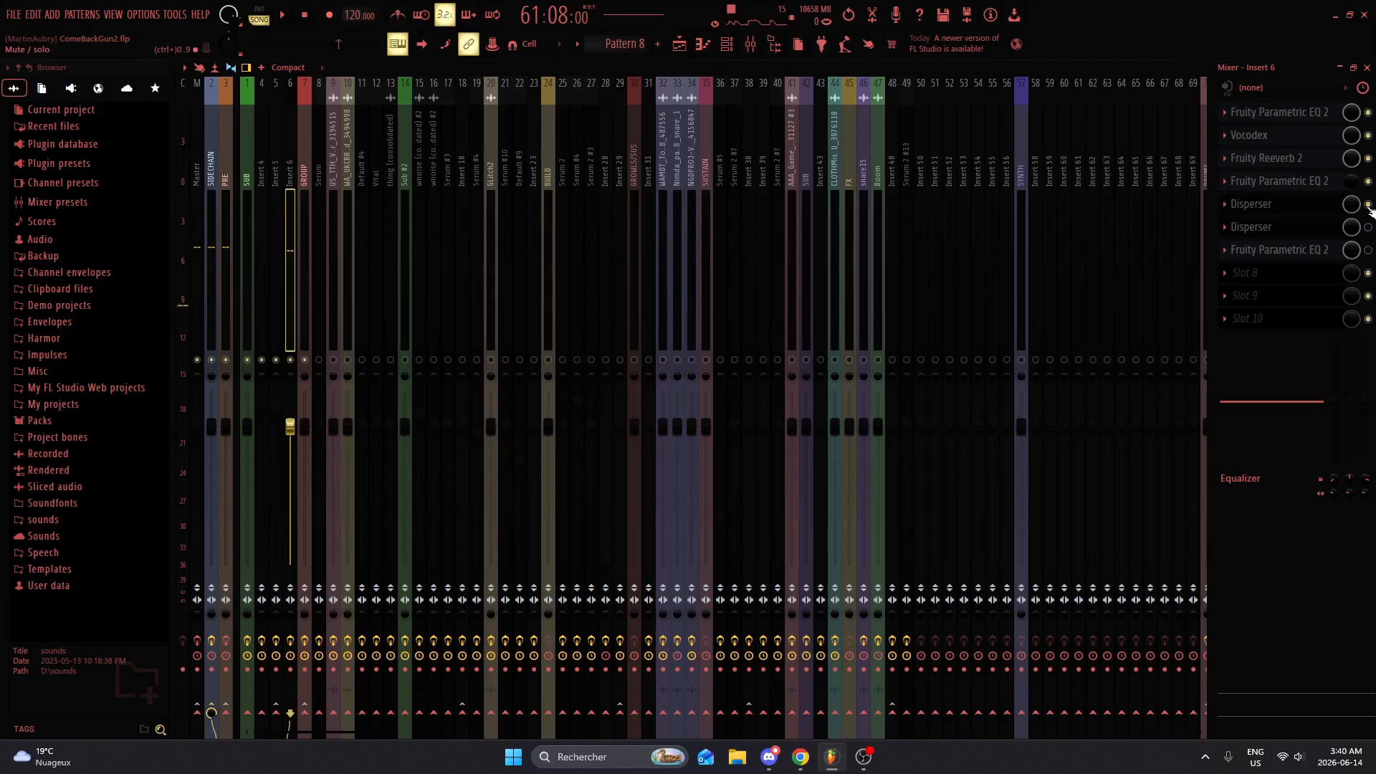
click(1309, 113)
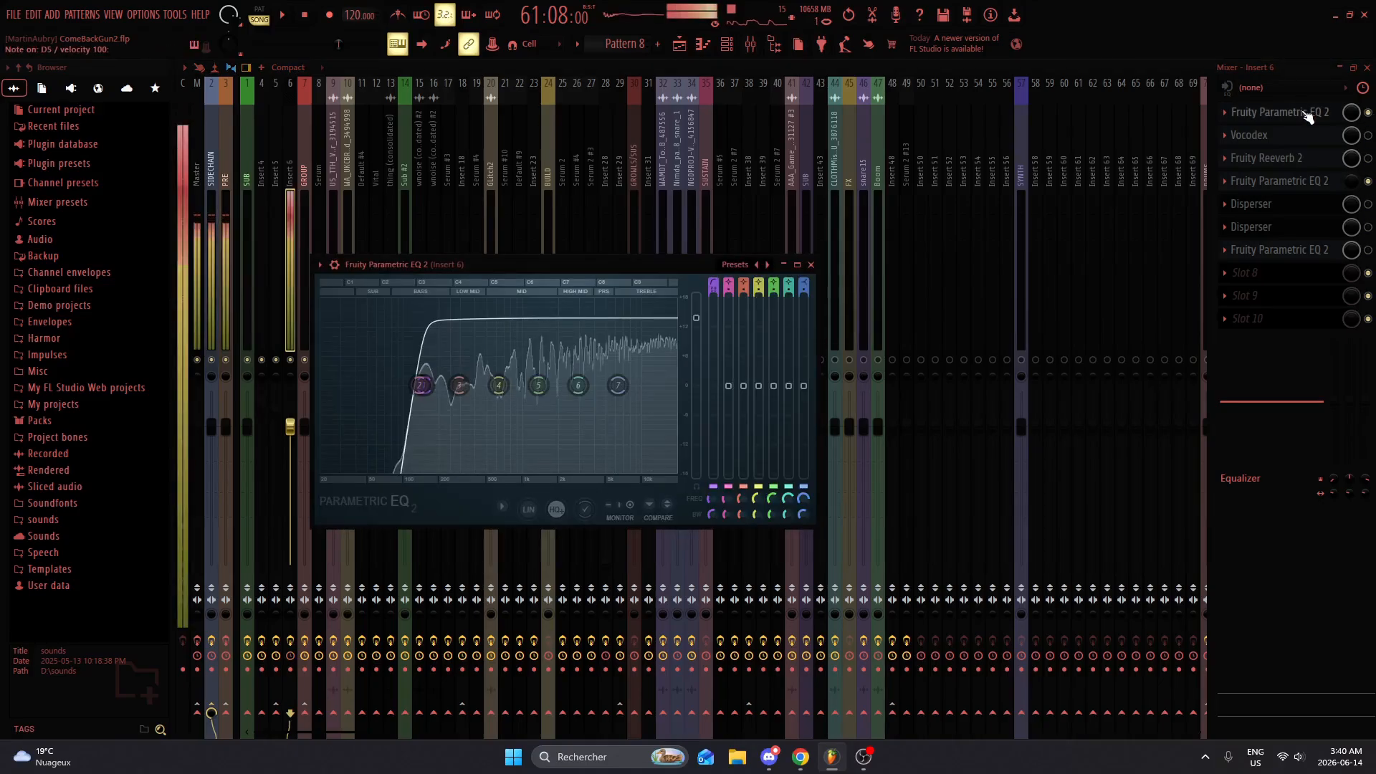
Step: Re-enable Vocodex and Fruity Reeverb 2 on Insert 6, viewing each plugin's settings while auditioning the sound
click(1309, 114)
click(1302, 134)
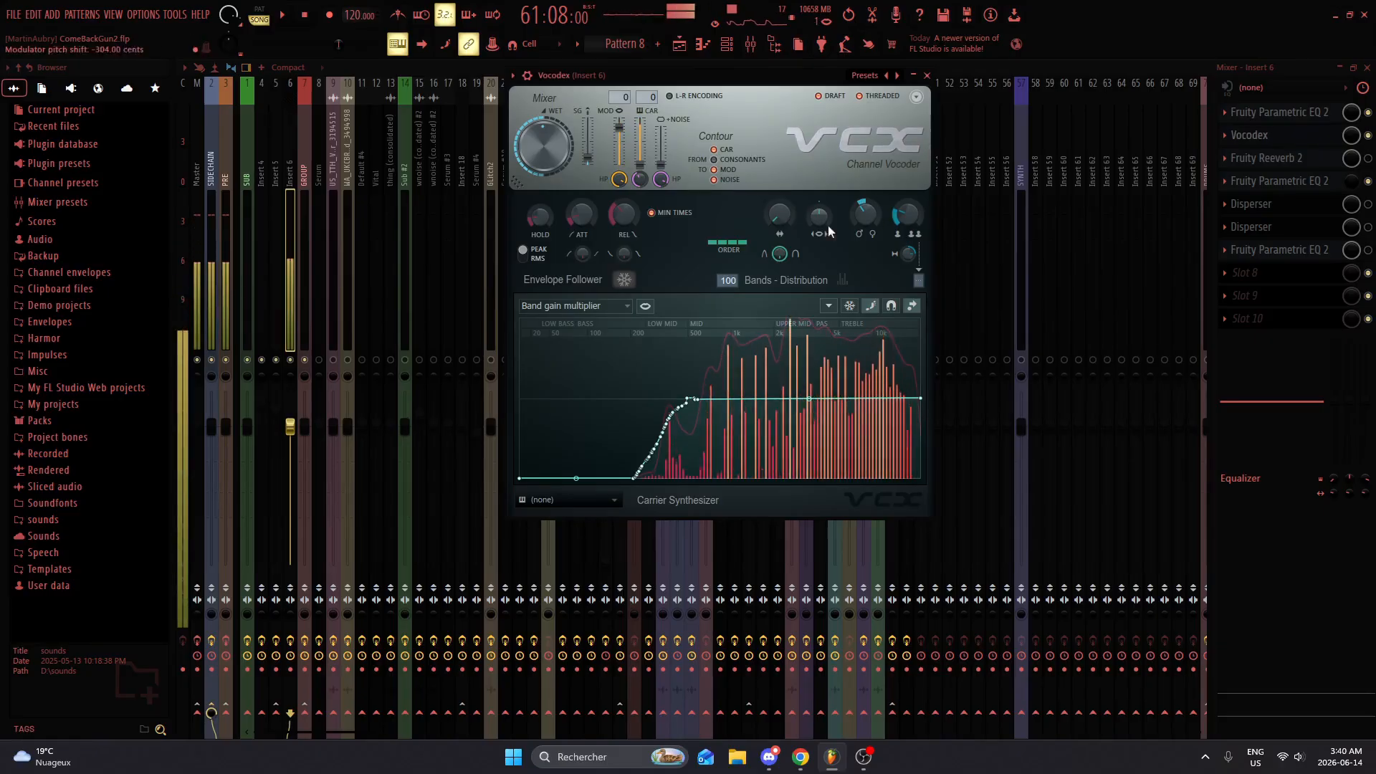
click(1296, 135)
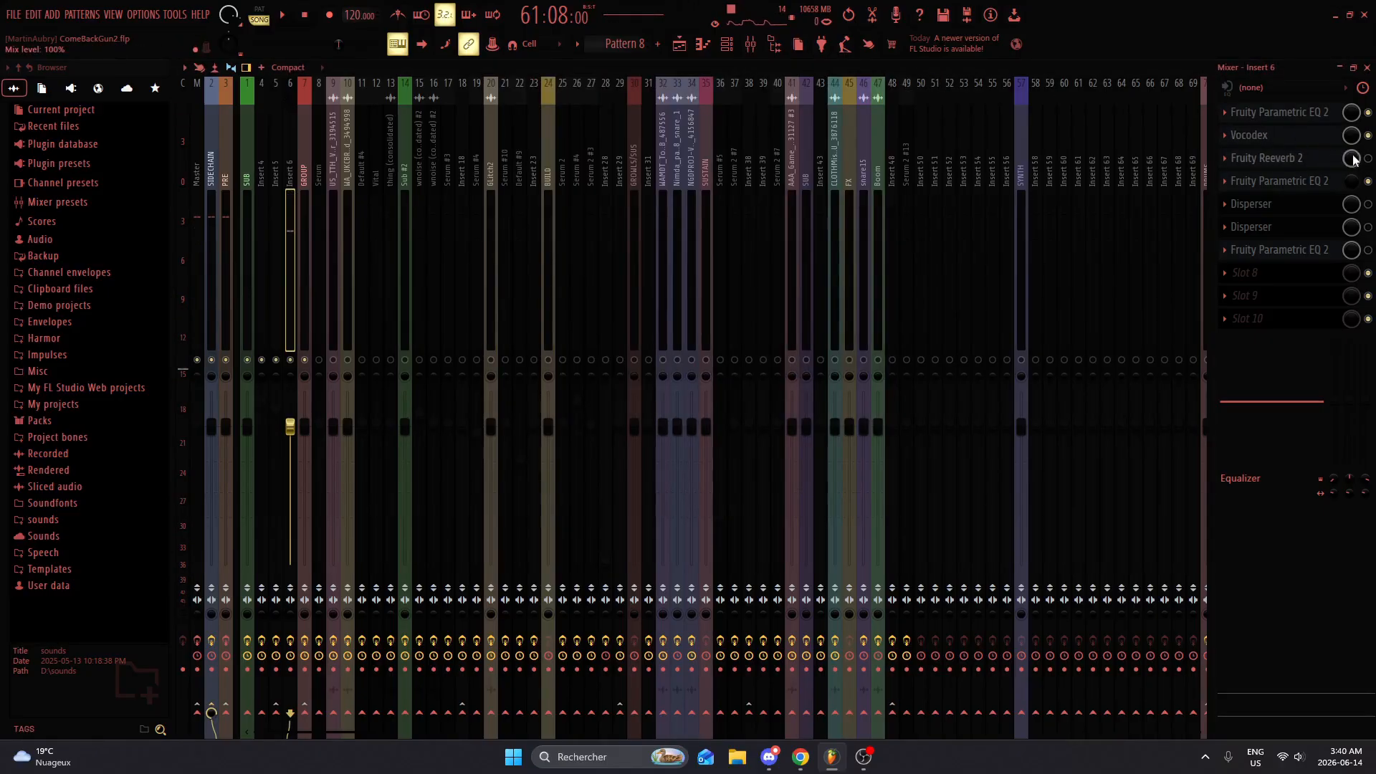
click(1285, 164)
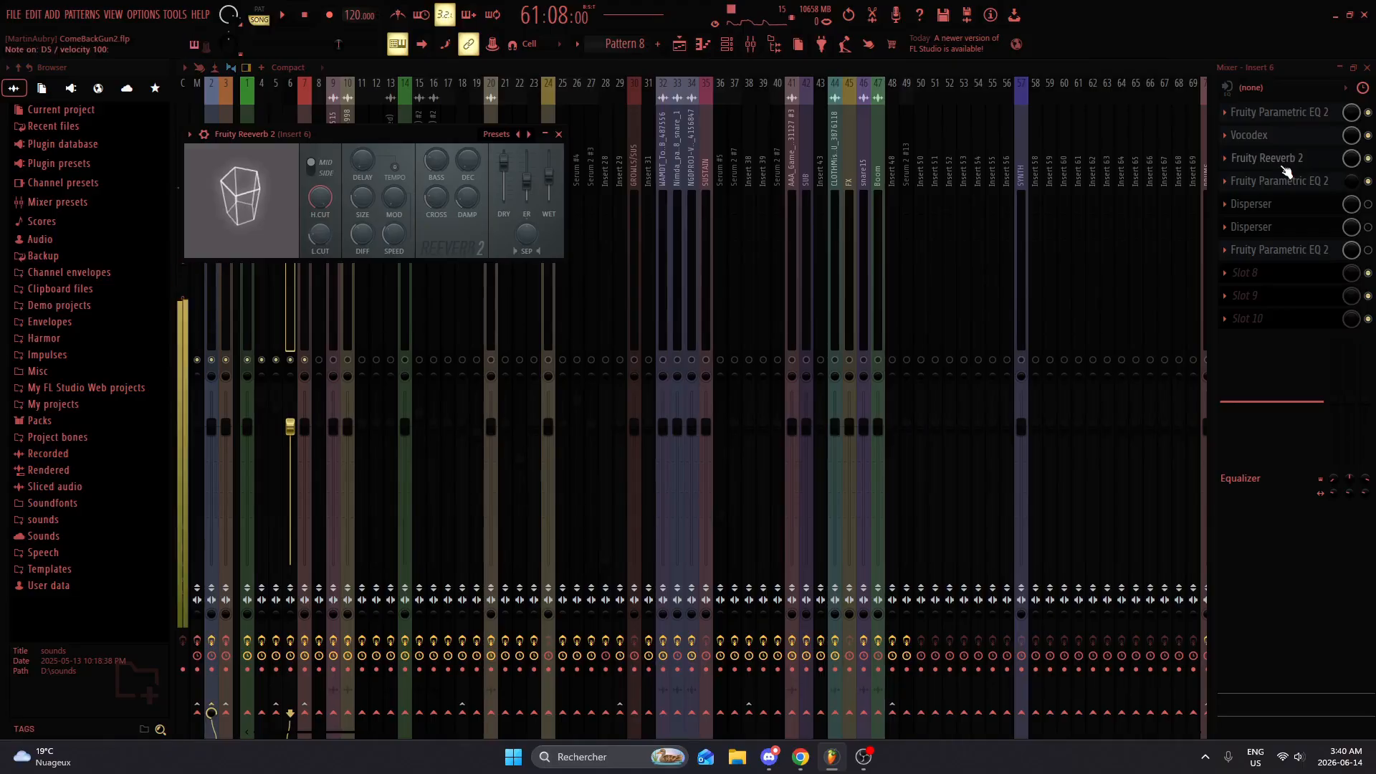
drag(461, 135, 663, 117)
click(760, 117)
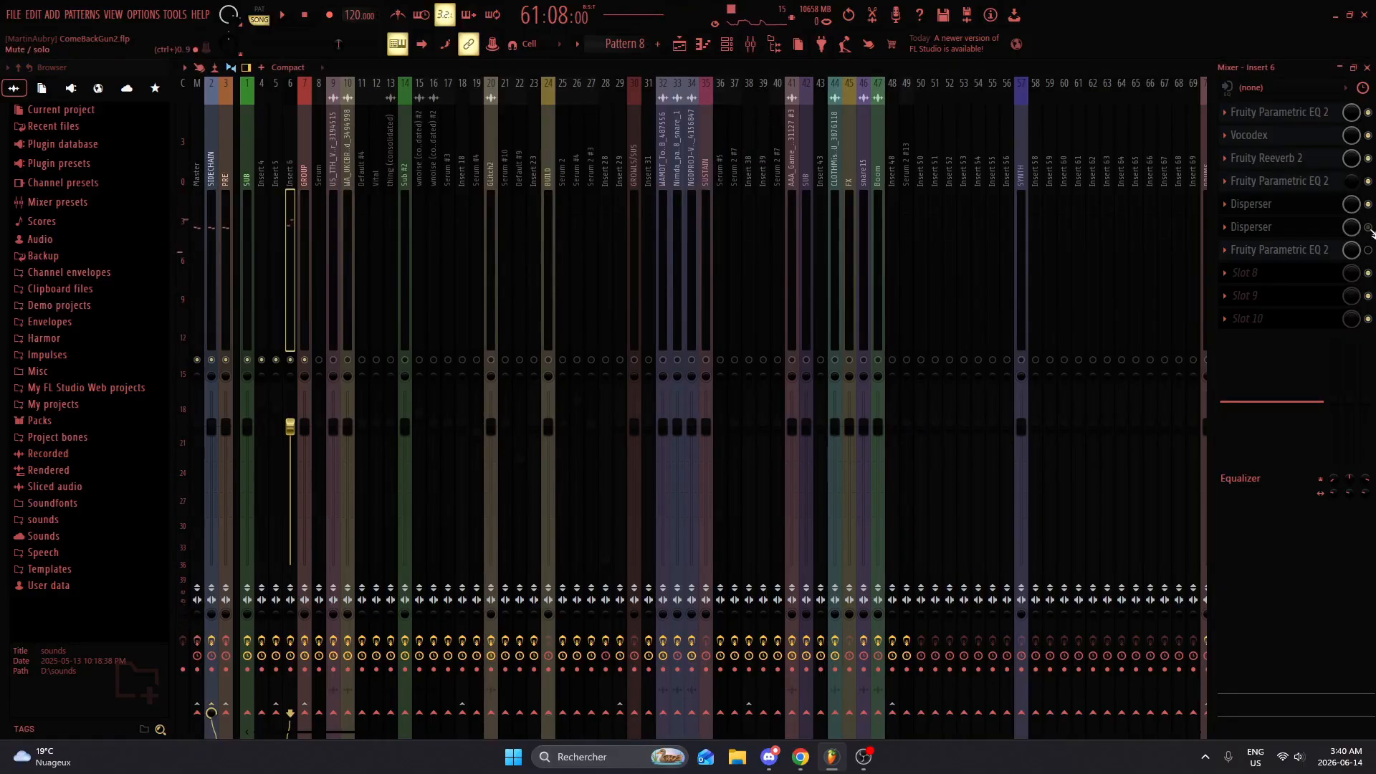
Step: Re-enable both Dispersers and the last Fruity Parametric EQ 2 on Insert 6, and view their settings while auditioning
click(1311, 226)
click(1307, 225)
click(1306, 212)
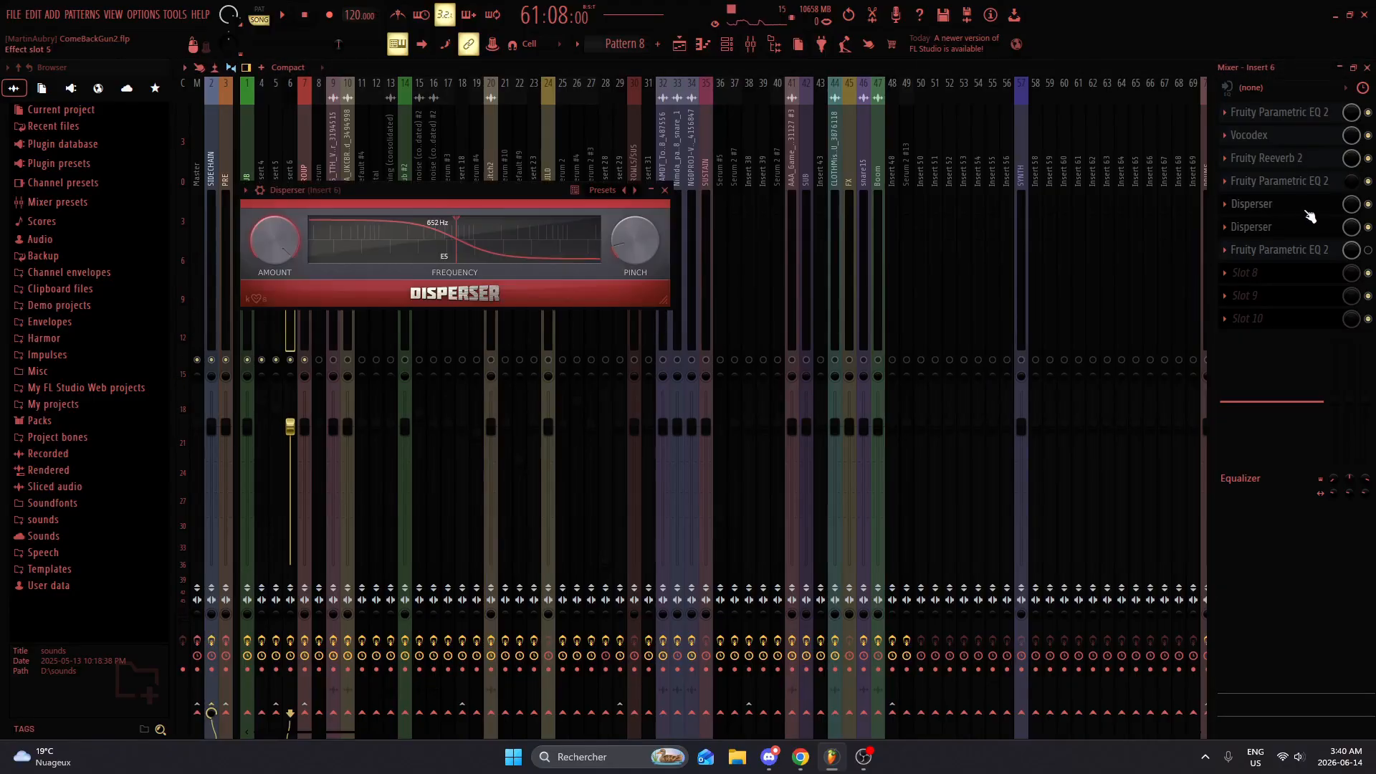
click(1307, 211)
click(1269, 250)
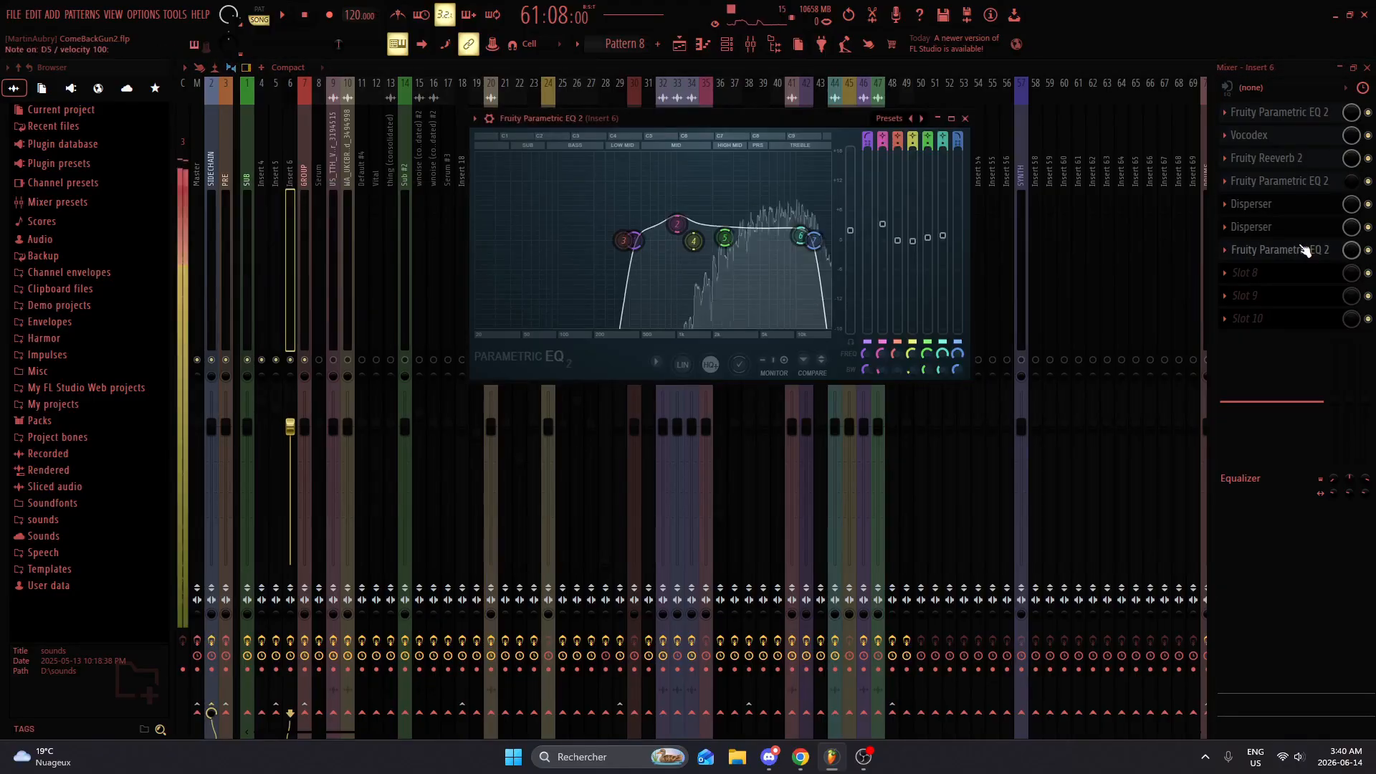
click(1269, 247)
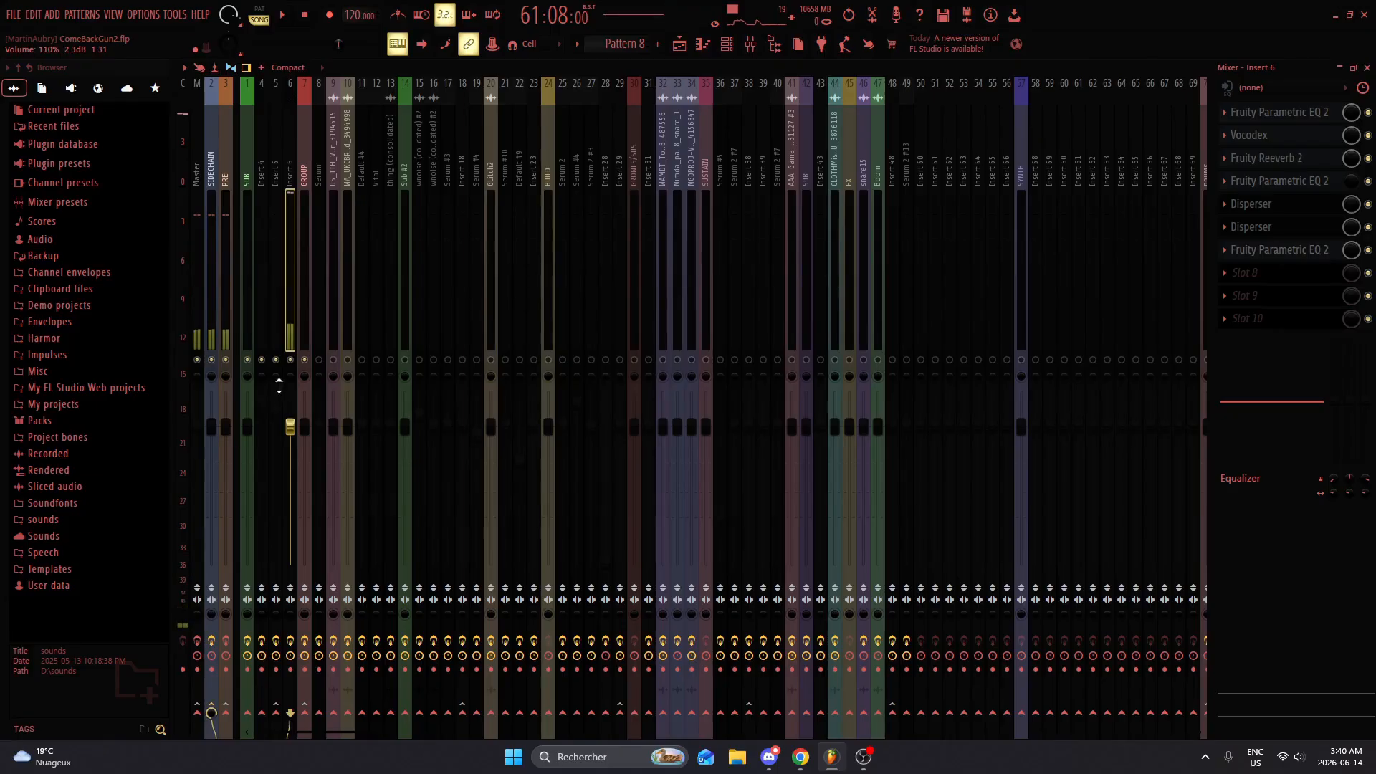
Step: Close the mixer and channel rack, and play the looped Pattern 8, 2 and 9 phrase in the playlist
click(1368, 68)
key(space)
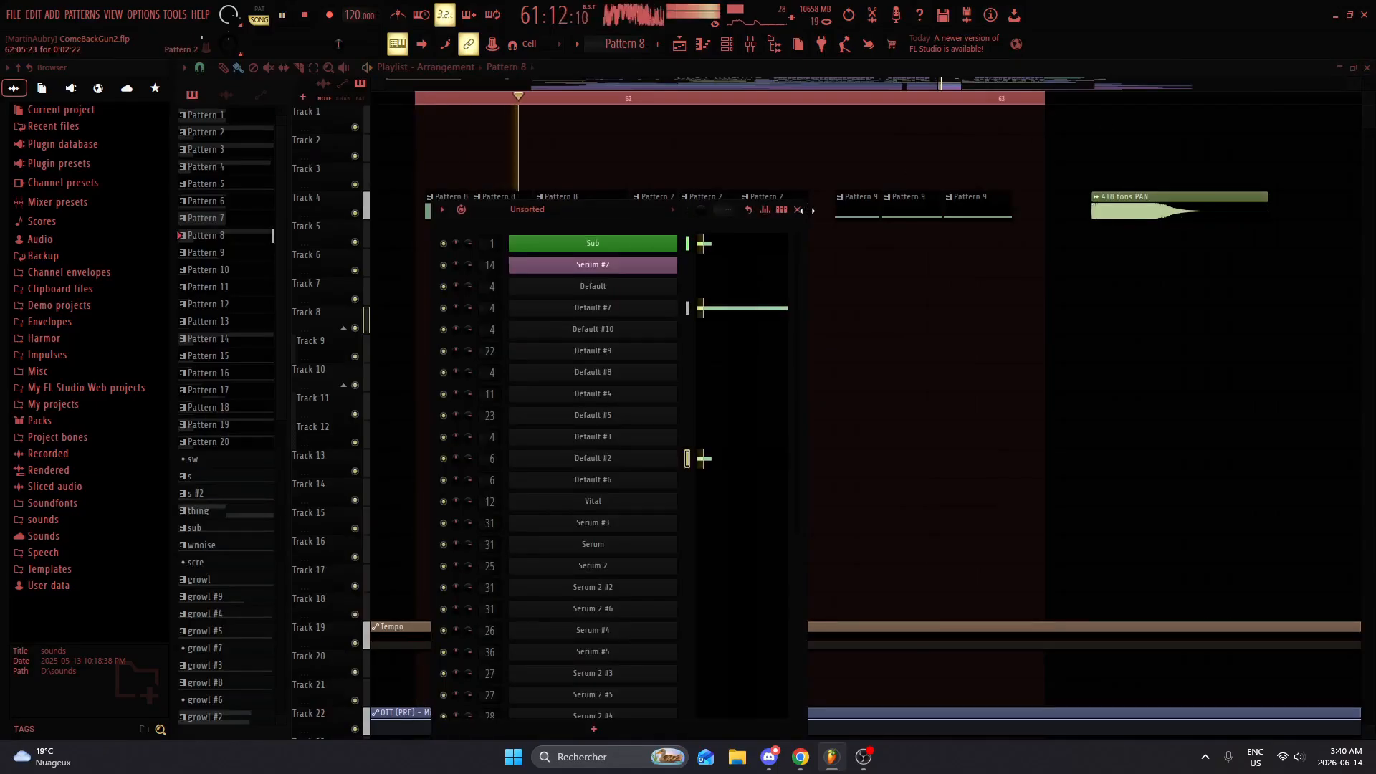
click(804, 208)
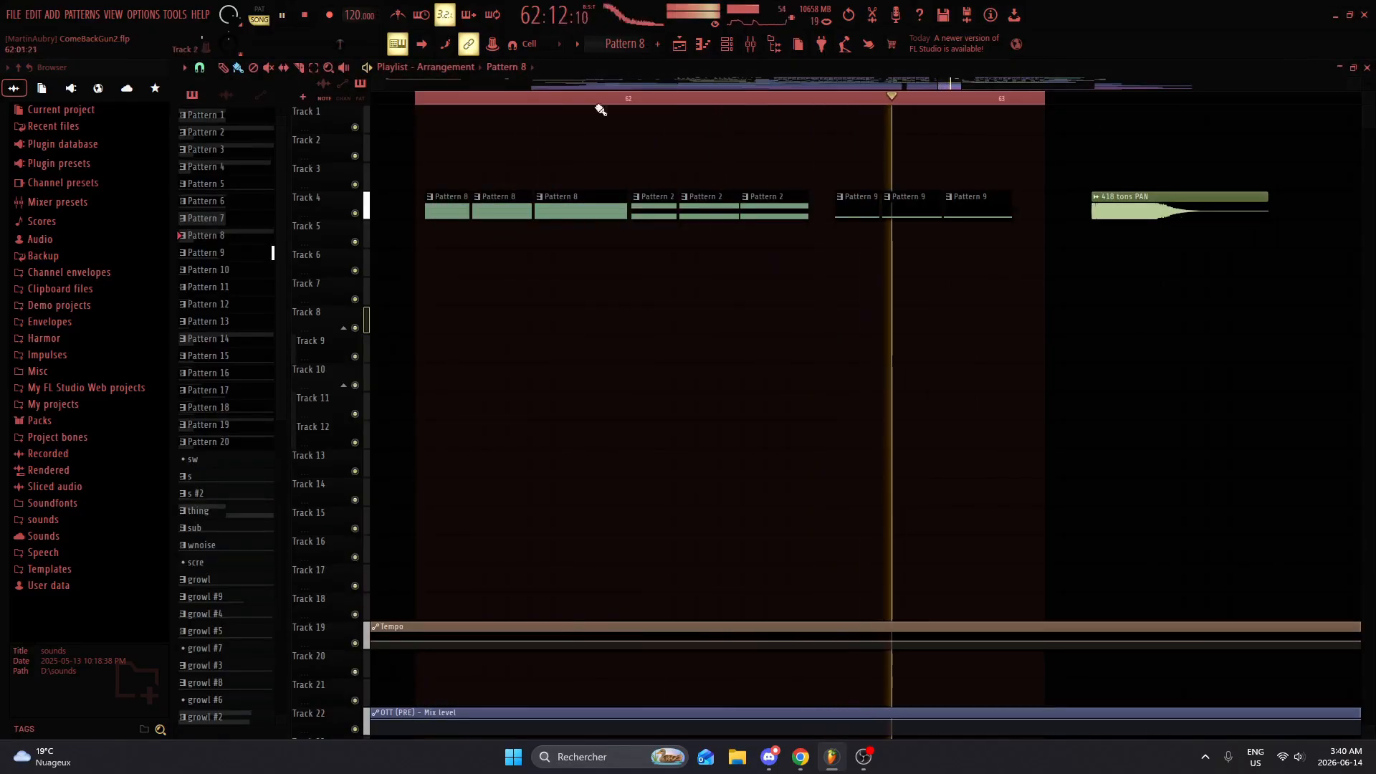
Step: Stop playback and shift the three Pattern 2 clips on Track 4 slightly later, before the Pattern 9 clips
key(e)
key(space)
drag(646, 213, 810, 220)
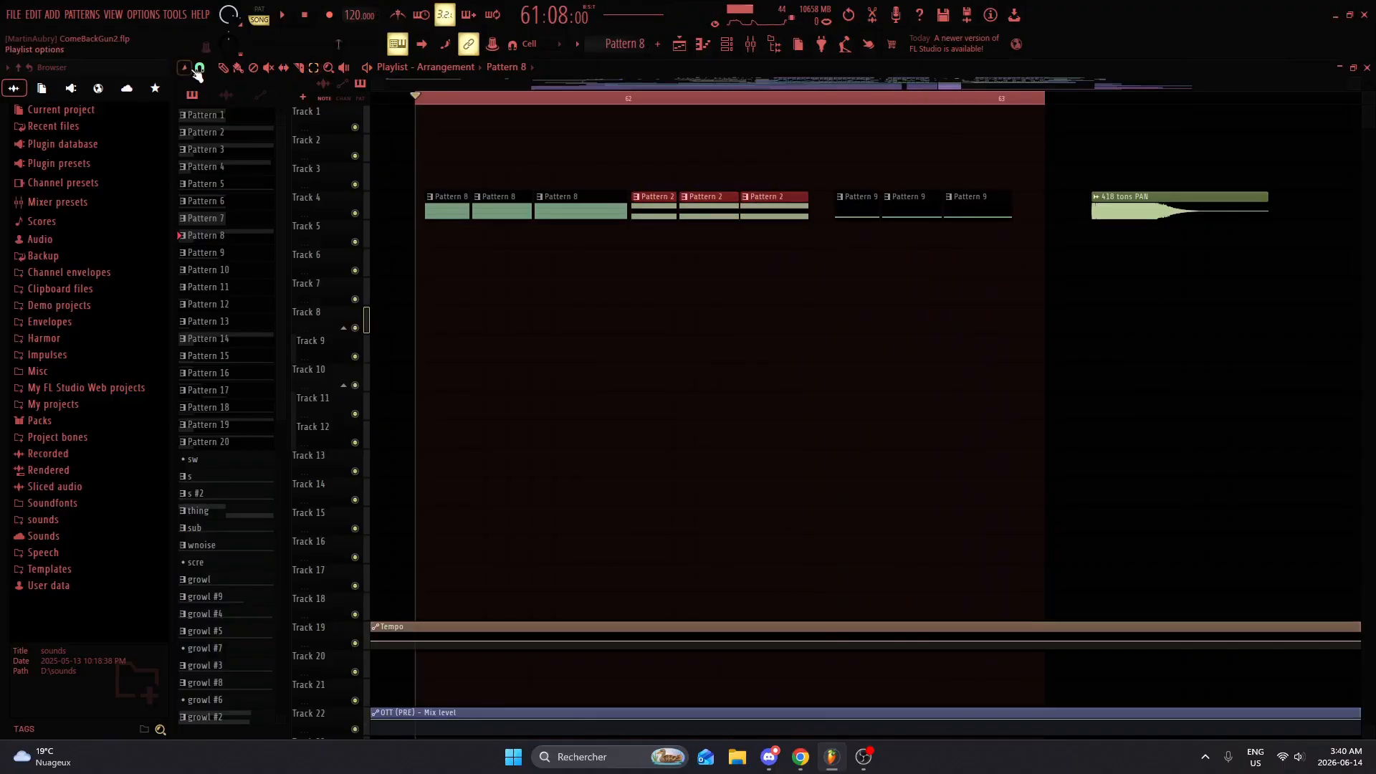
drag(661, 209, 672, 210)
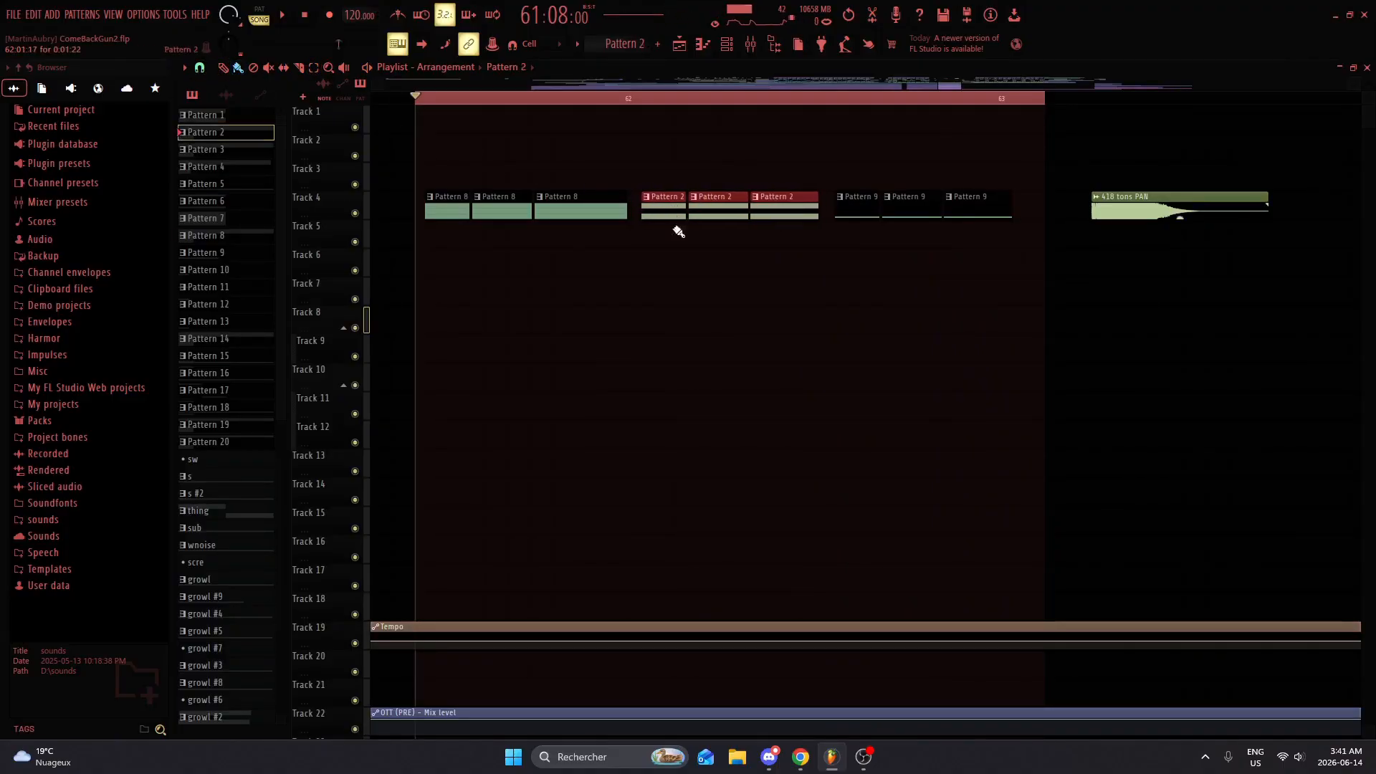
click(676, 229)
Step: Audition the looped phrase from the mixer with the Master track's effects off and on, and return to the playlist
click(750, 45)
key(space)
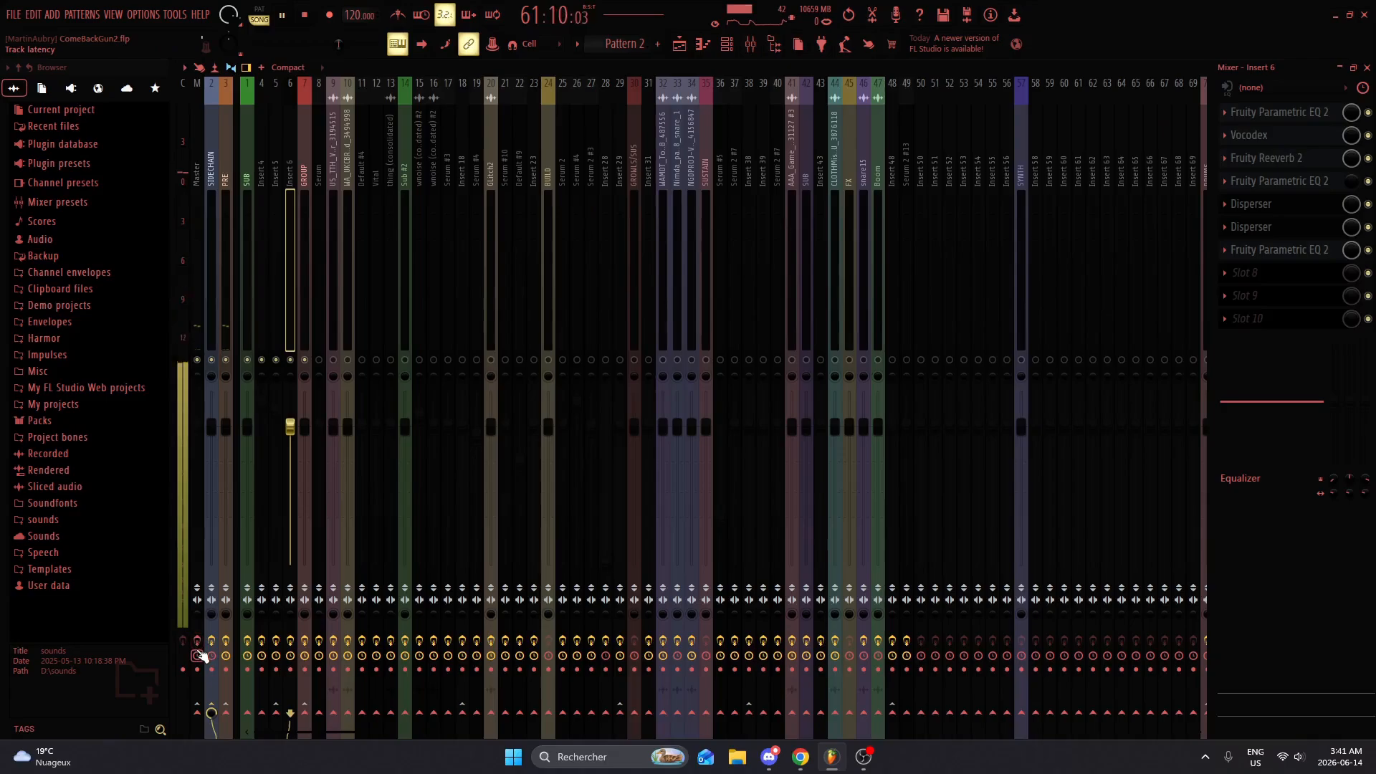
key(space)
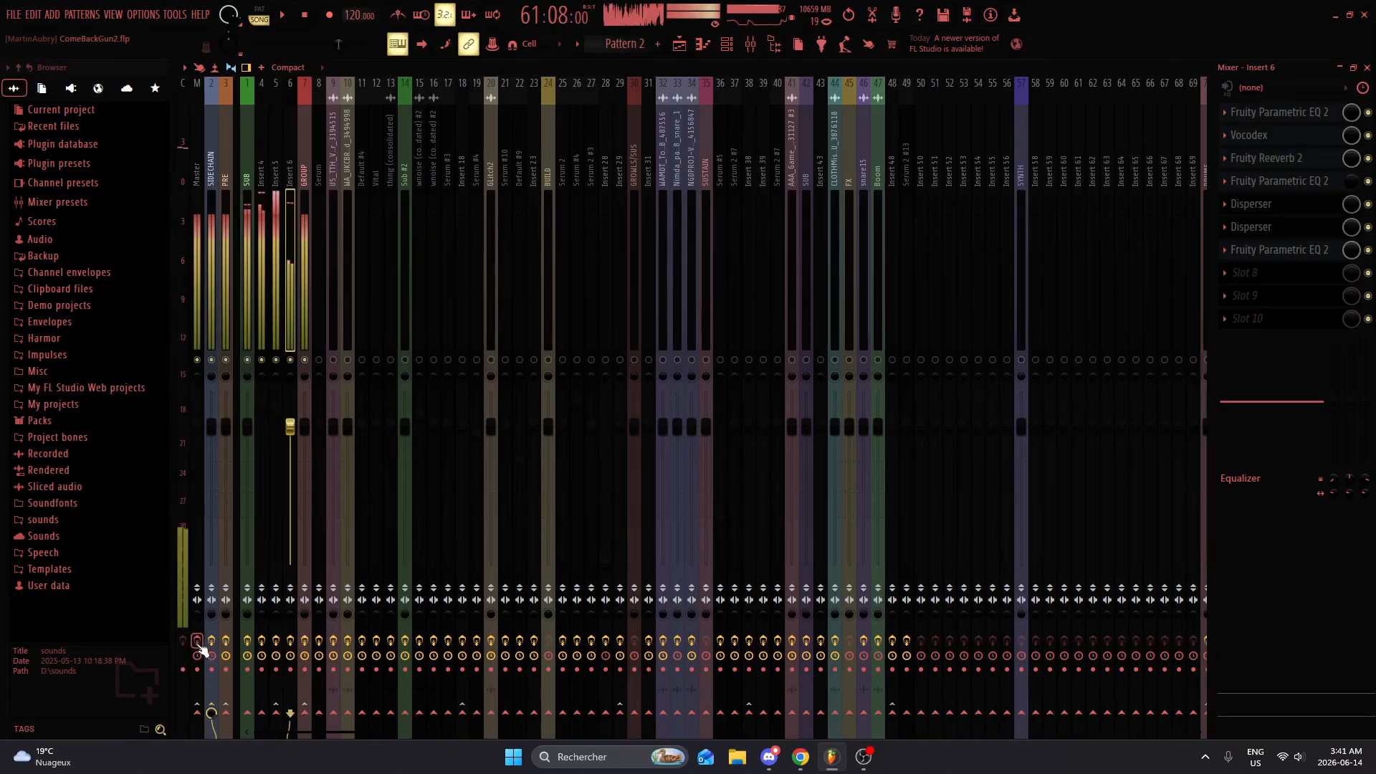
key(space)
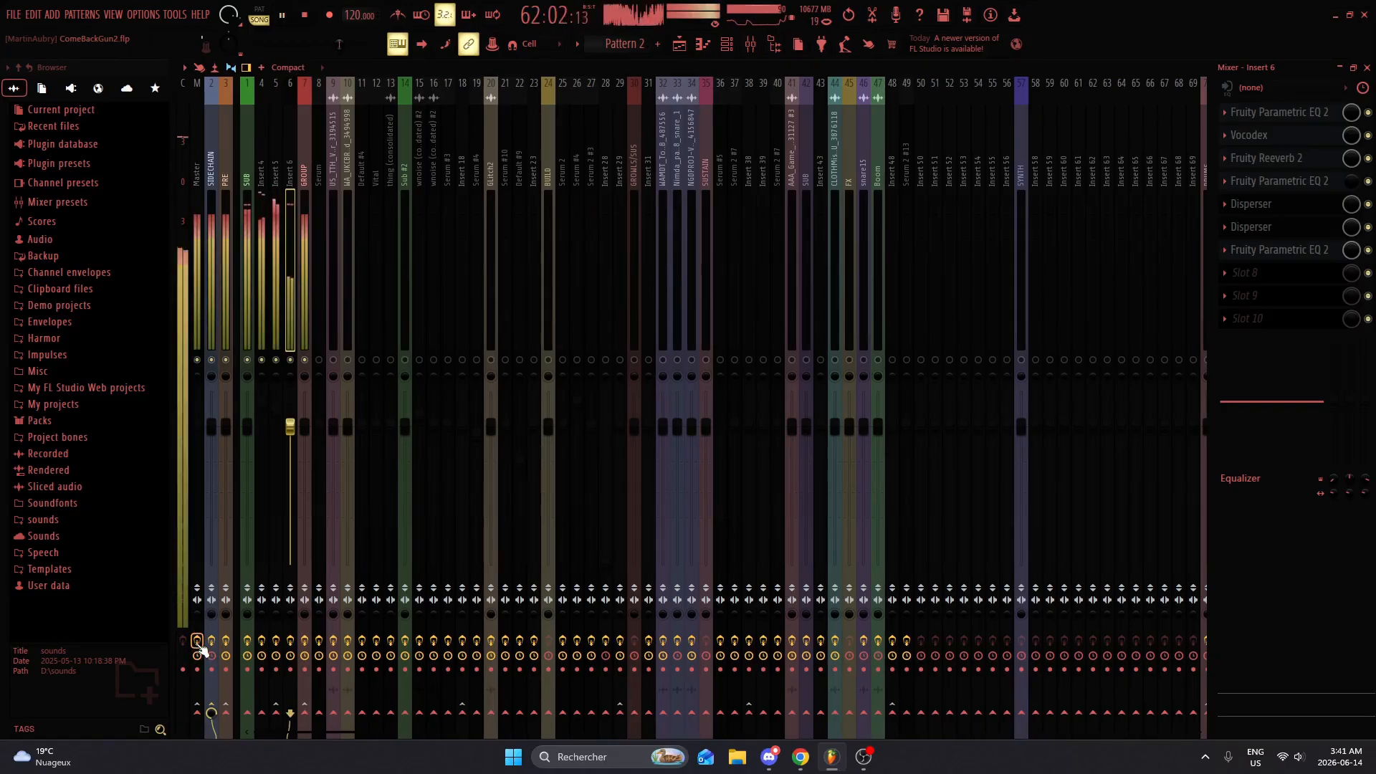
key(space)
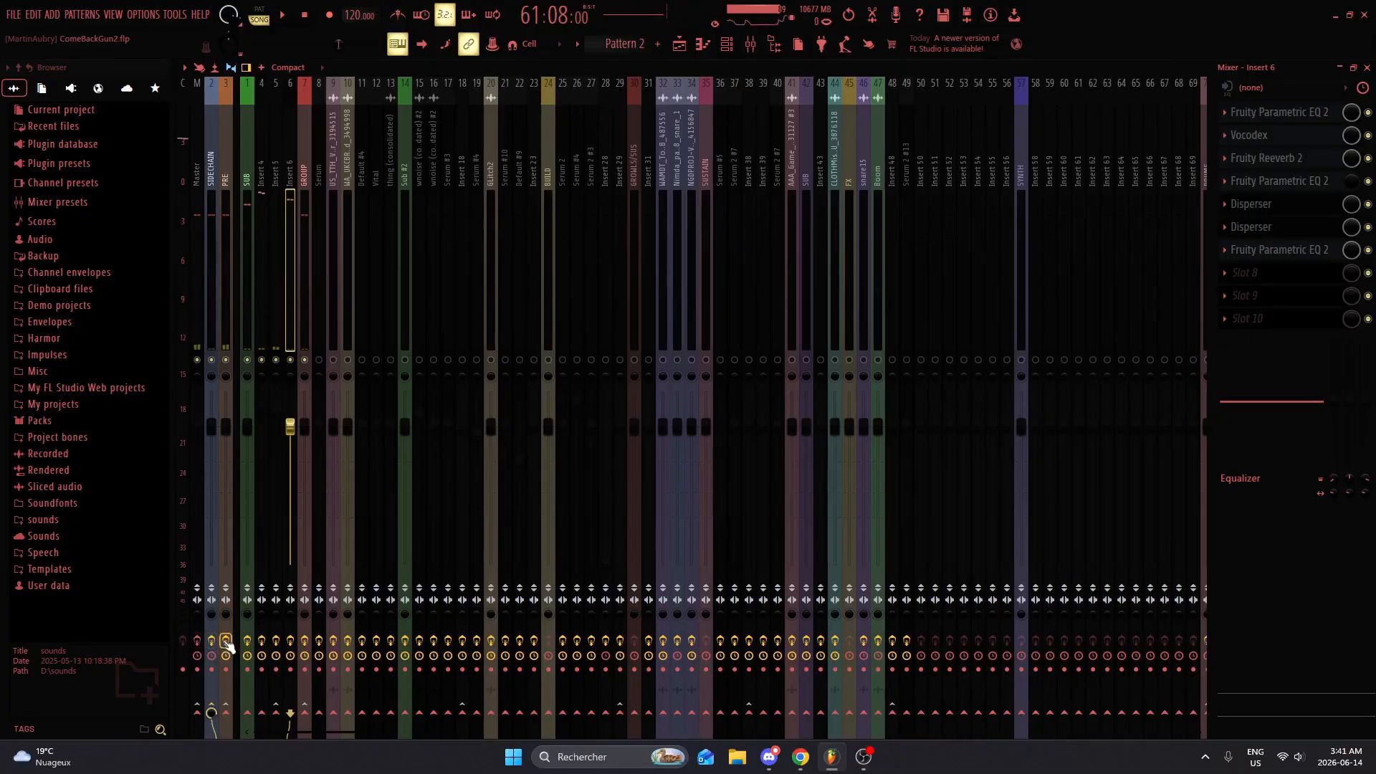
click(1368, 67)
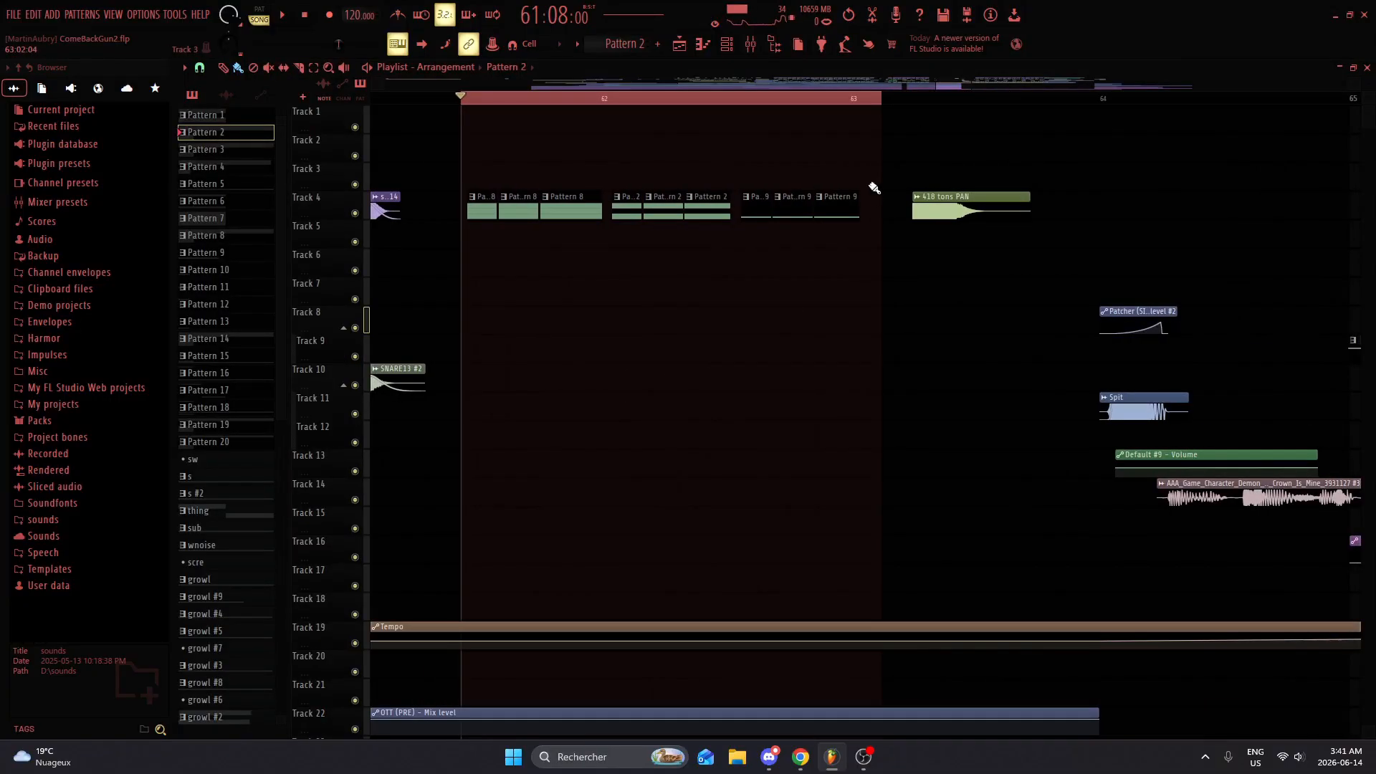
Step: Clear the playlist time selection, place the playhead just before the 418 tons PAN clip, and audition the clip
scroll(903, 126, down, 2)
scroll(889, 121, up, 1)
drag(849, 100, 466, 99)
click(870, 98)
scroll(1026, 161, up, 5)
key(space)
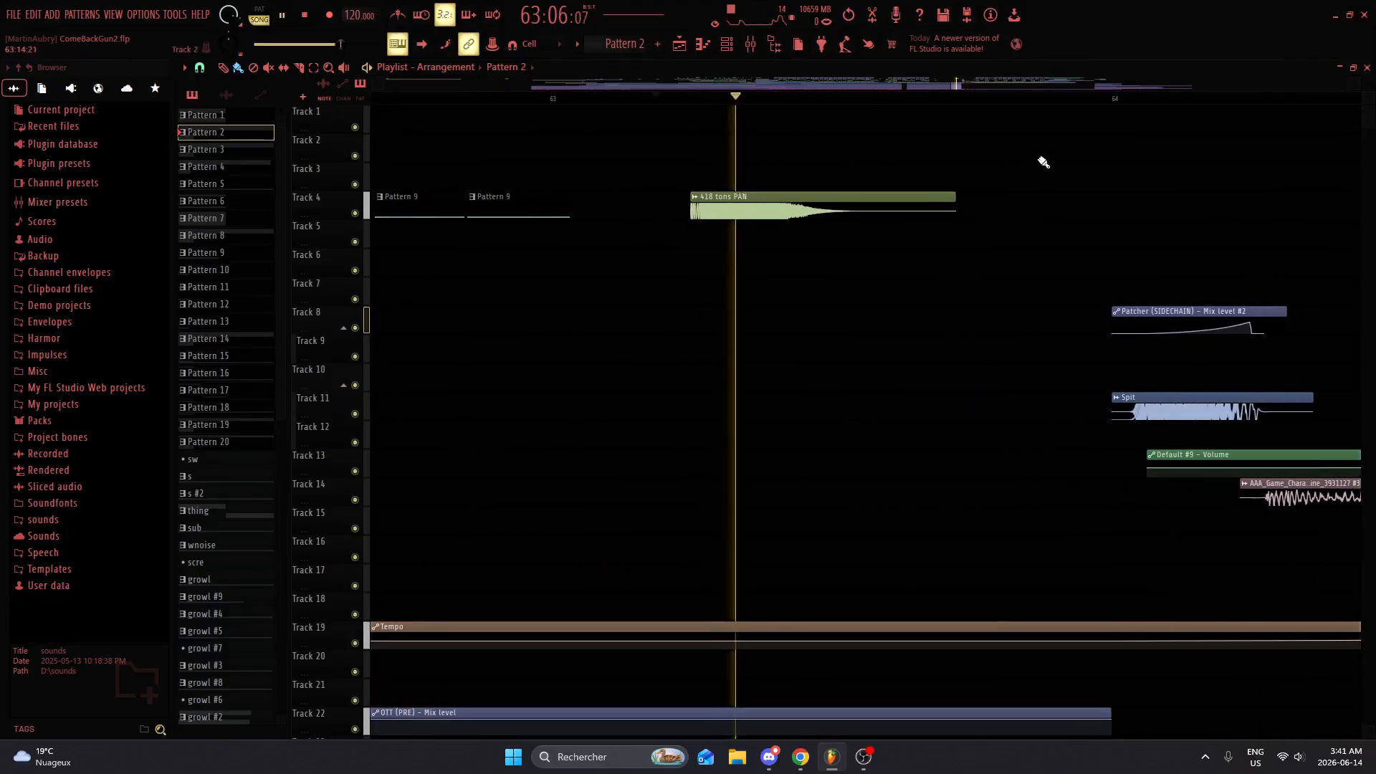
key(space)
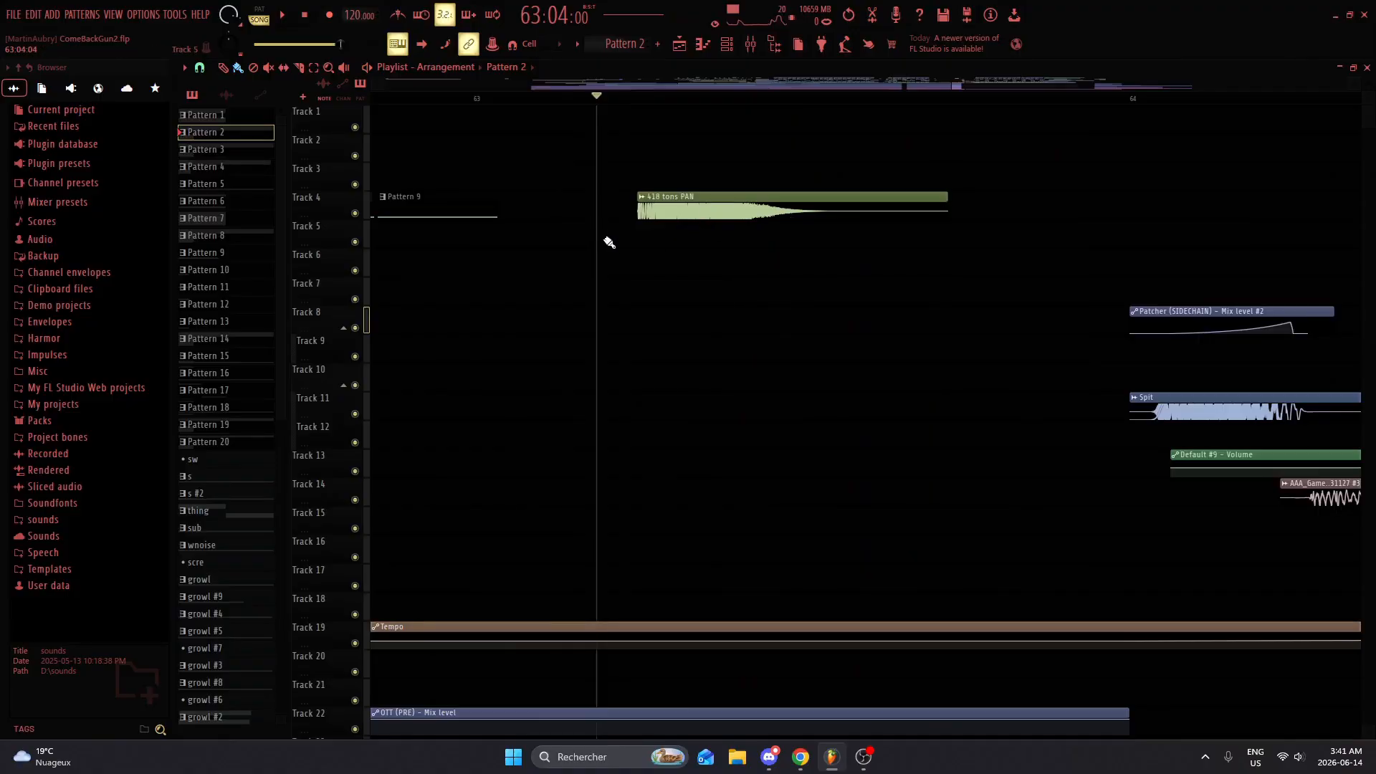
Step: Select the 418 tons PAN clip, switch the picker back to patterns, and audition the clip again
click(709, 214)
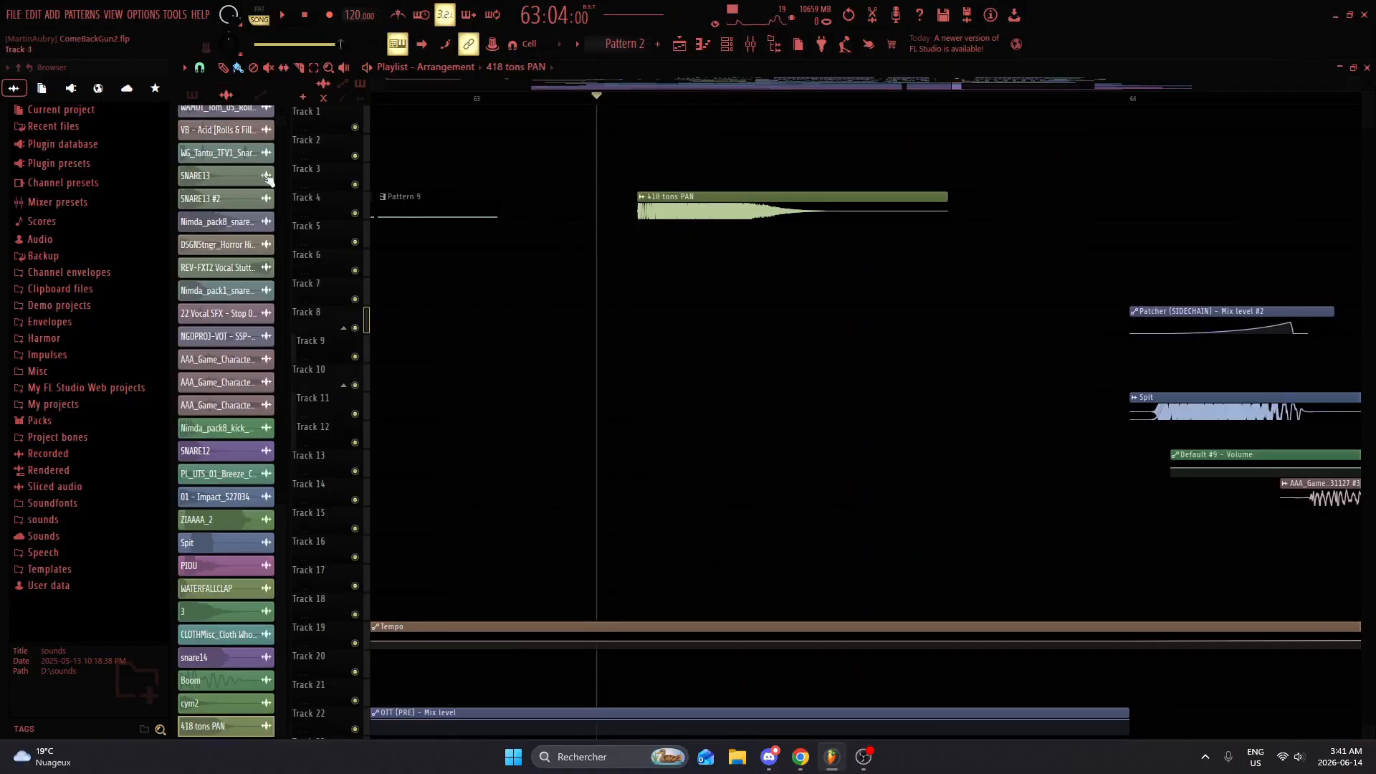
scroll(270, 180, up, 3)
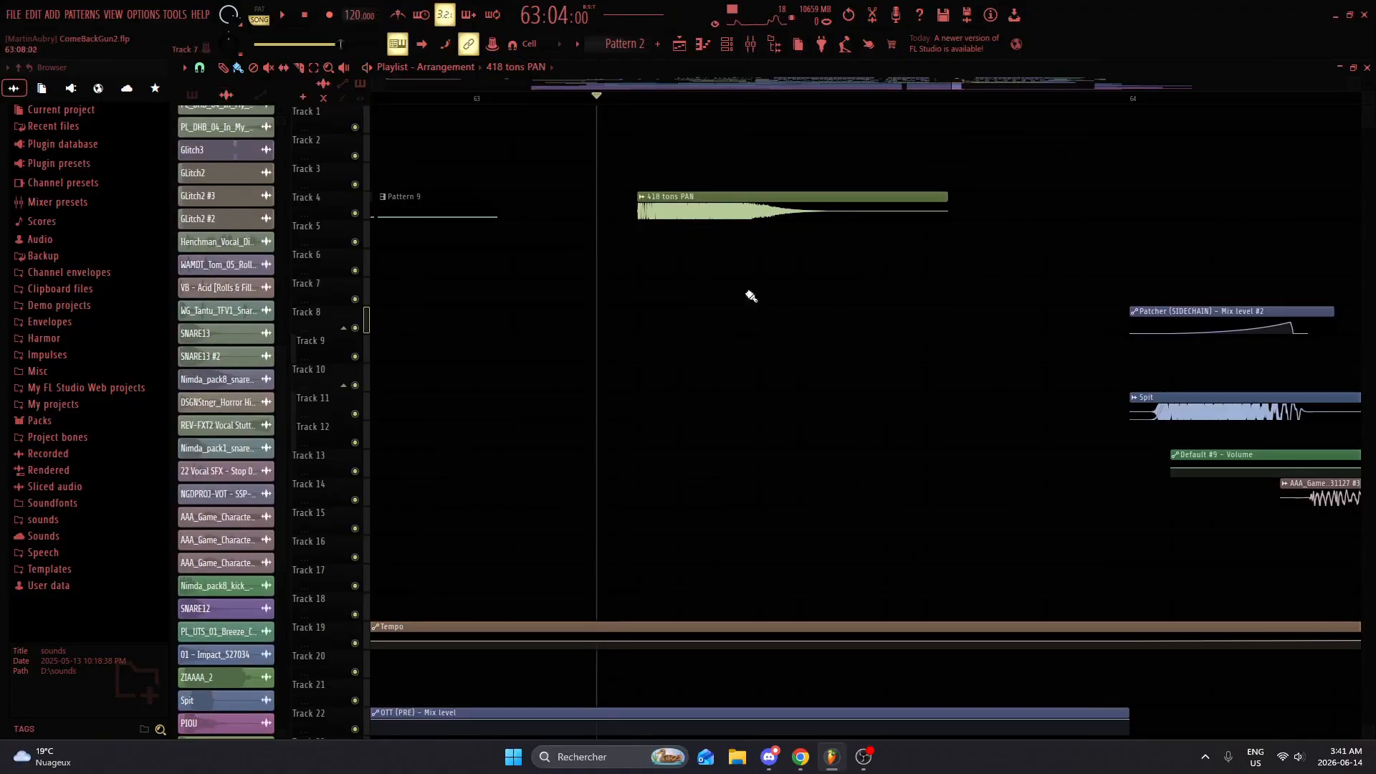
click(193, 95)
key(space)
key(space)
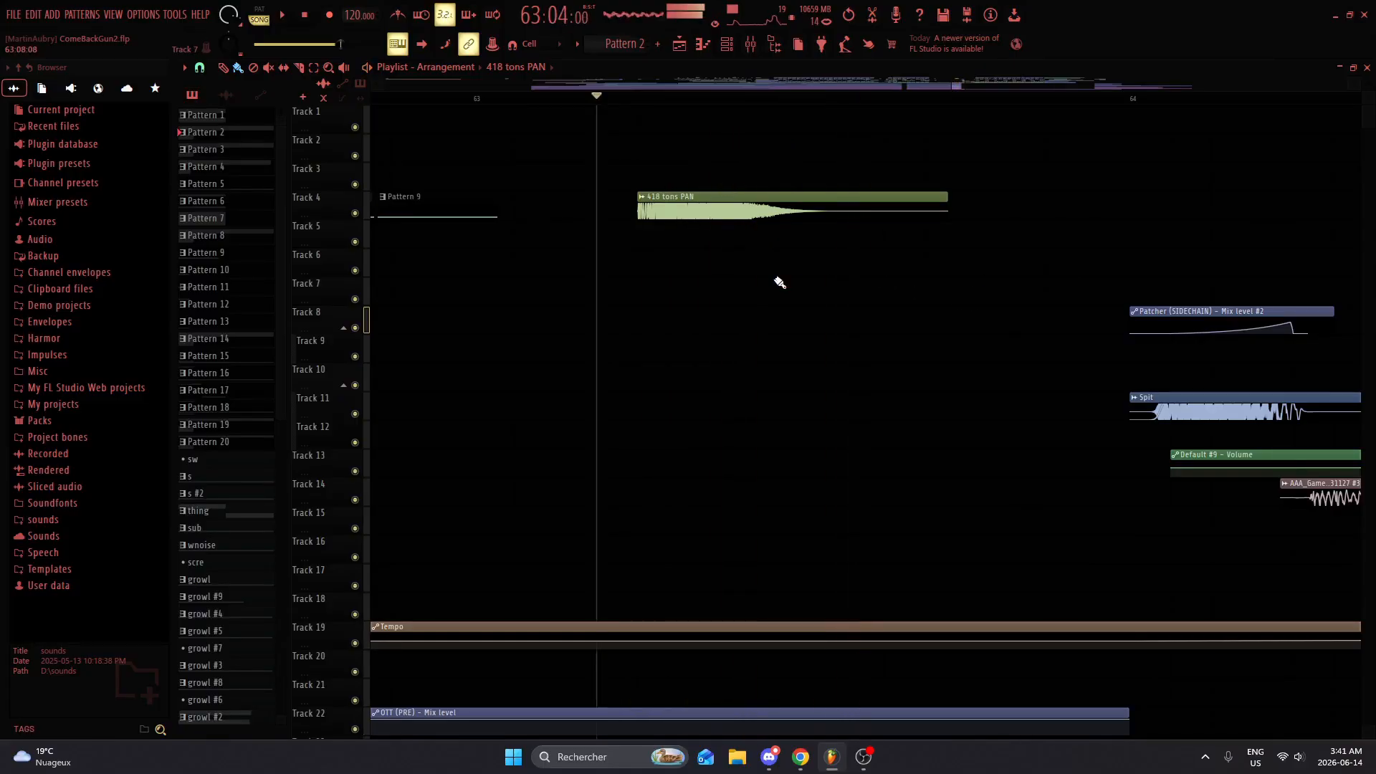
scroll(856, 322, down, 4)
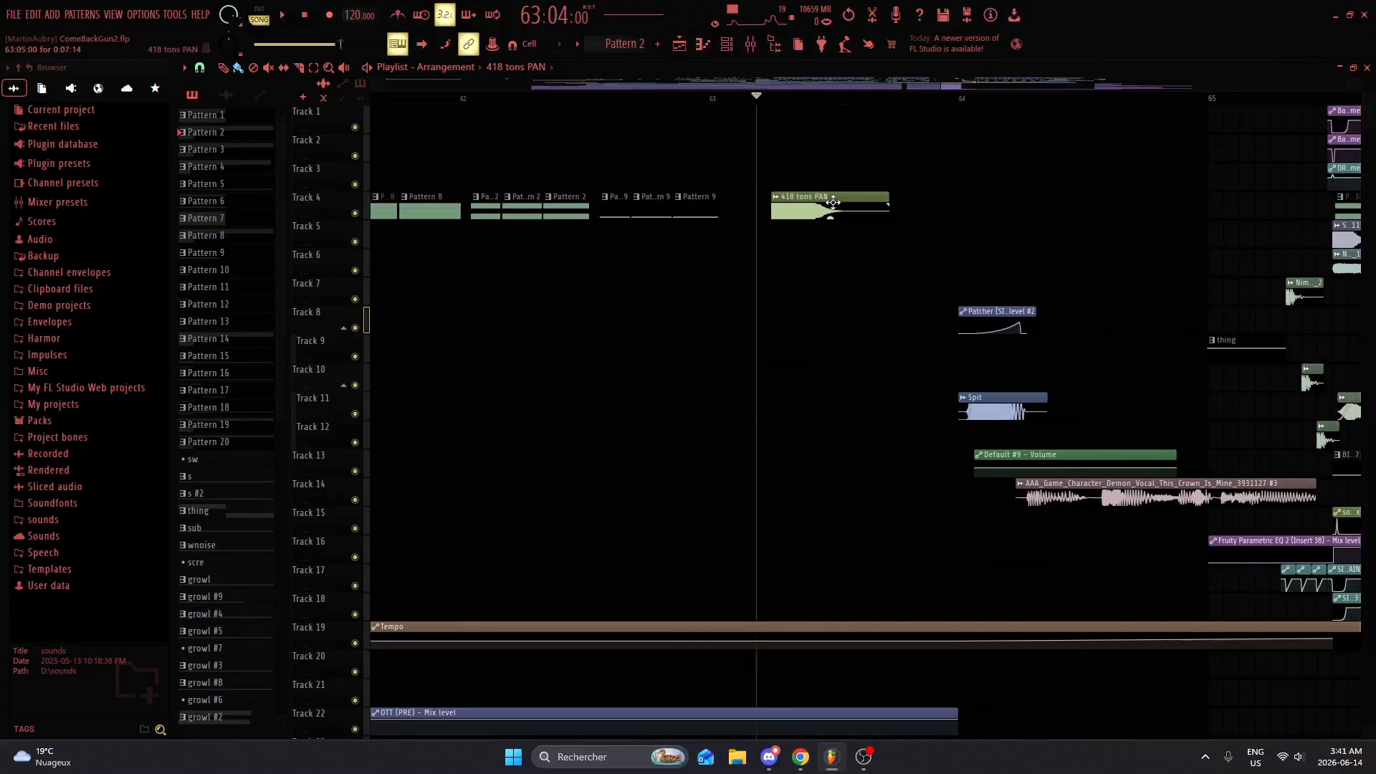
scroll(863, 224, up, 4)
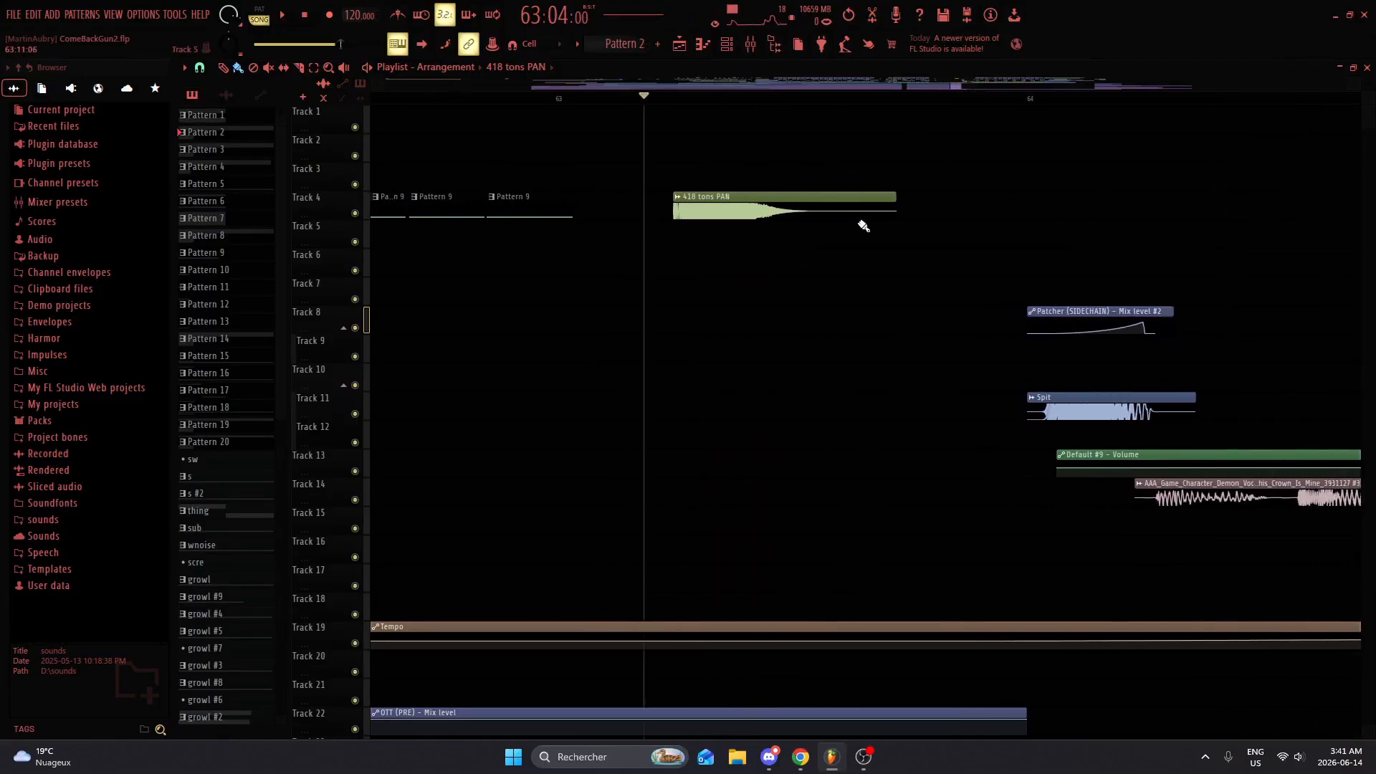
Step: Try adjusting the 418 tons PAN clip's gain, audition it, and reset the gain
drag(754, 217, 755, 214)
key(space)
key(space)
right_click(755, 217)
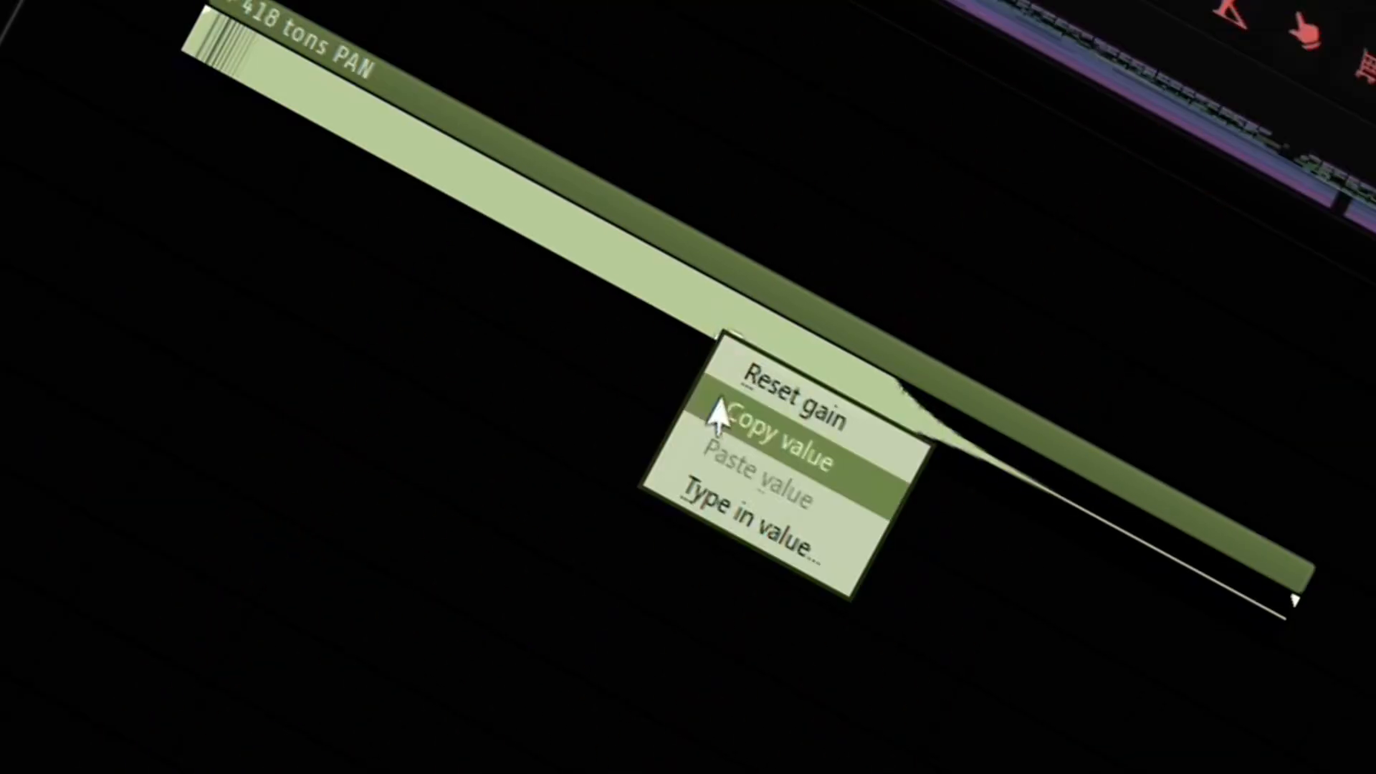
click(767, 381)
Step: Remove the 418 tons PAN clip from Track 4 and look over the surrounding arrangement
scroll(768, 242, down, 5)
key(ctrl+z)
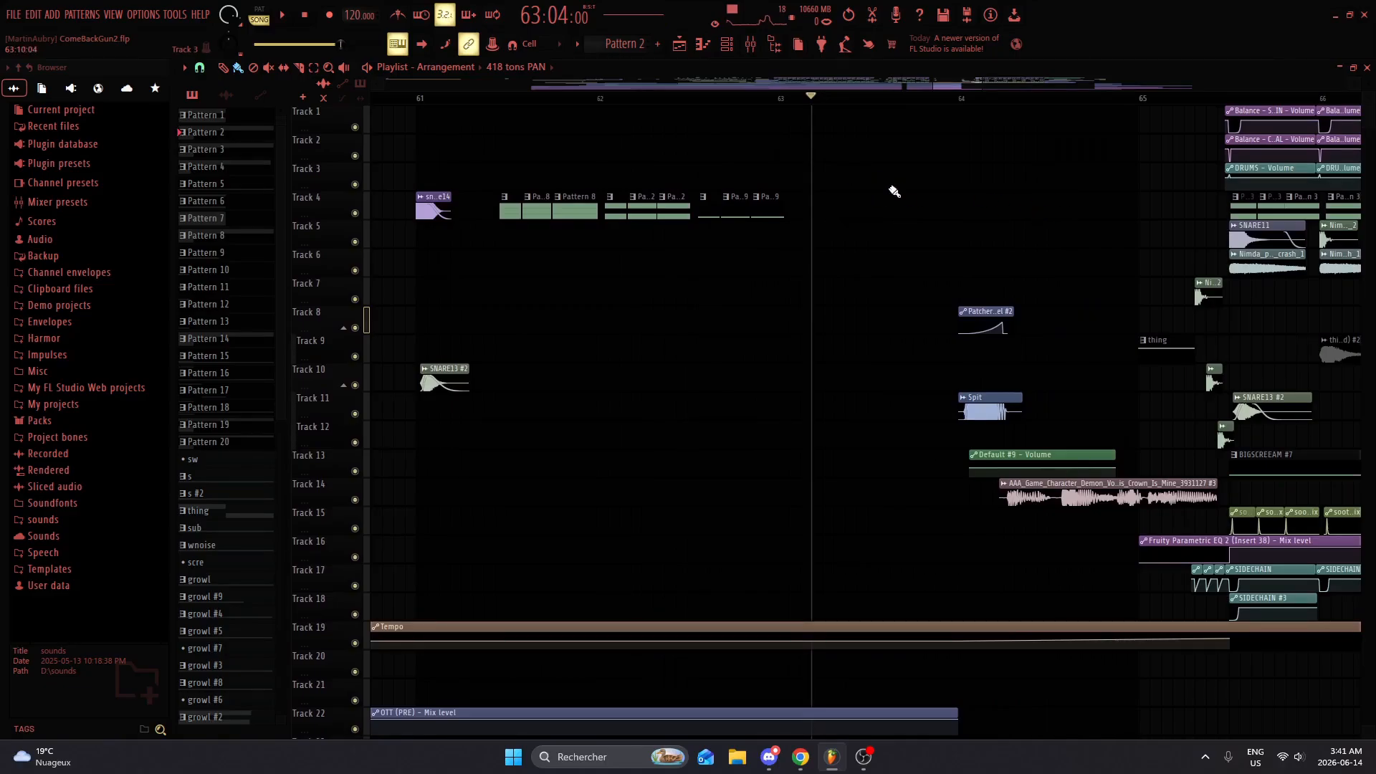
scroll(725, 345, down, 6)
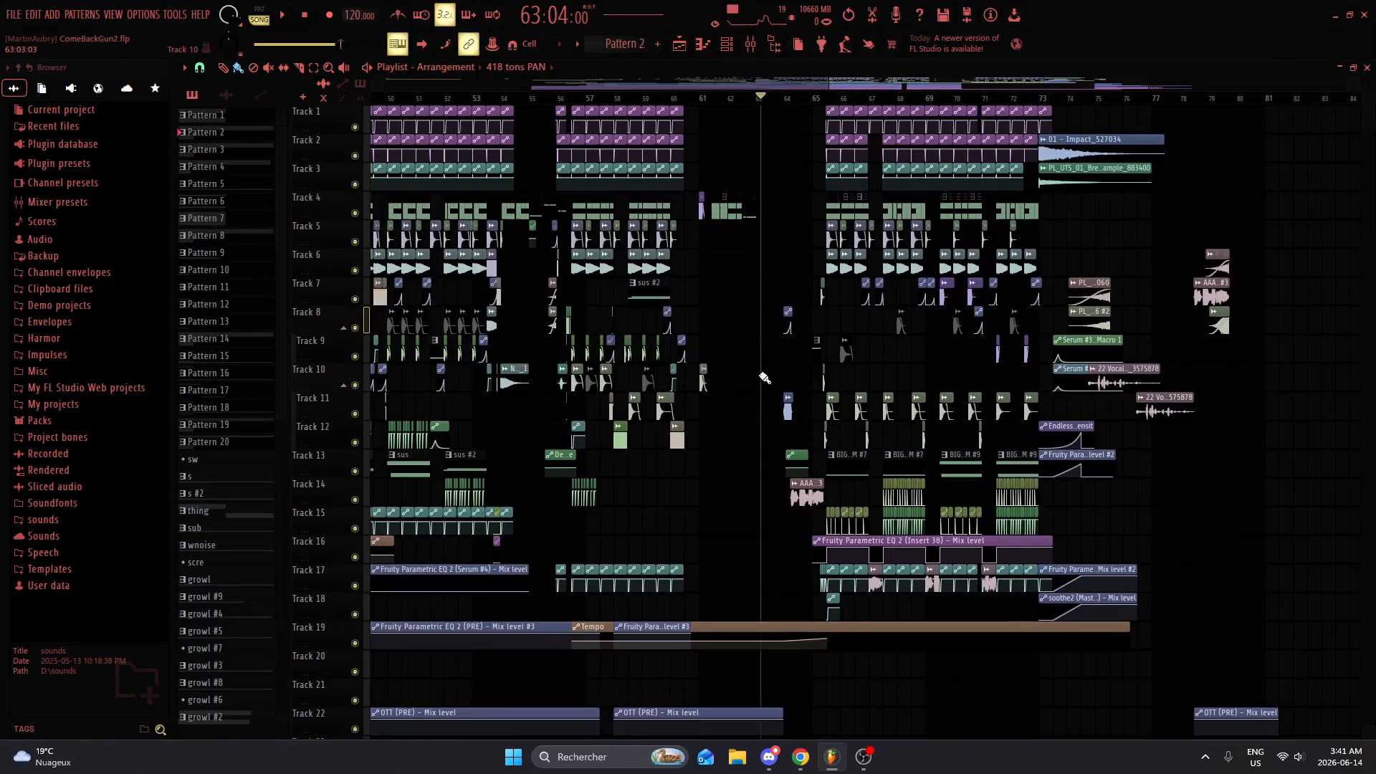
scroll(771, 369, up, 6)
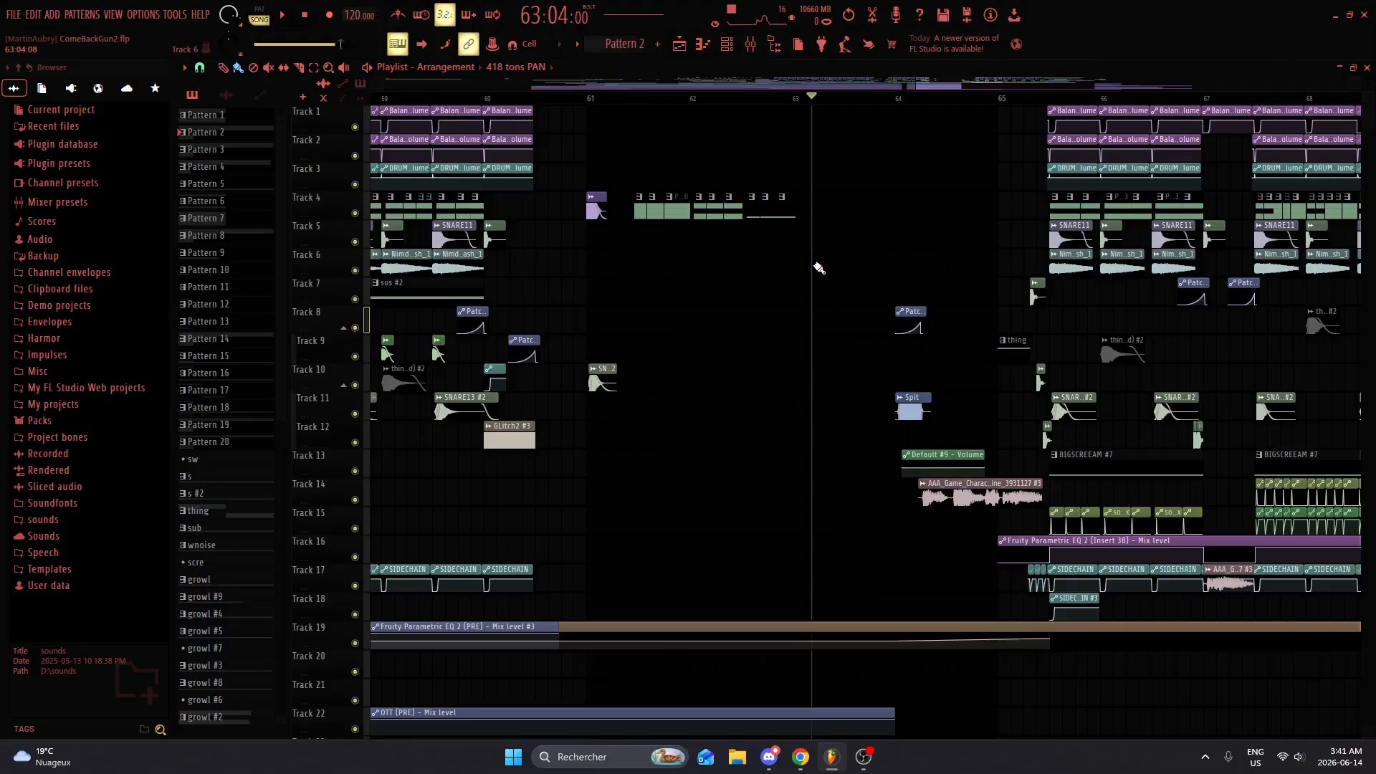